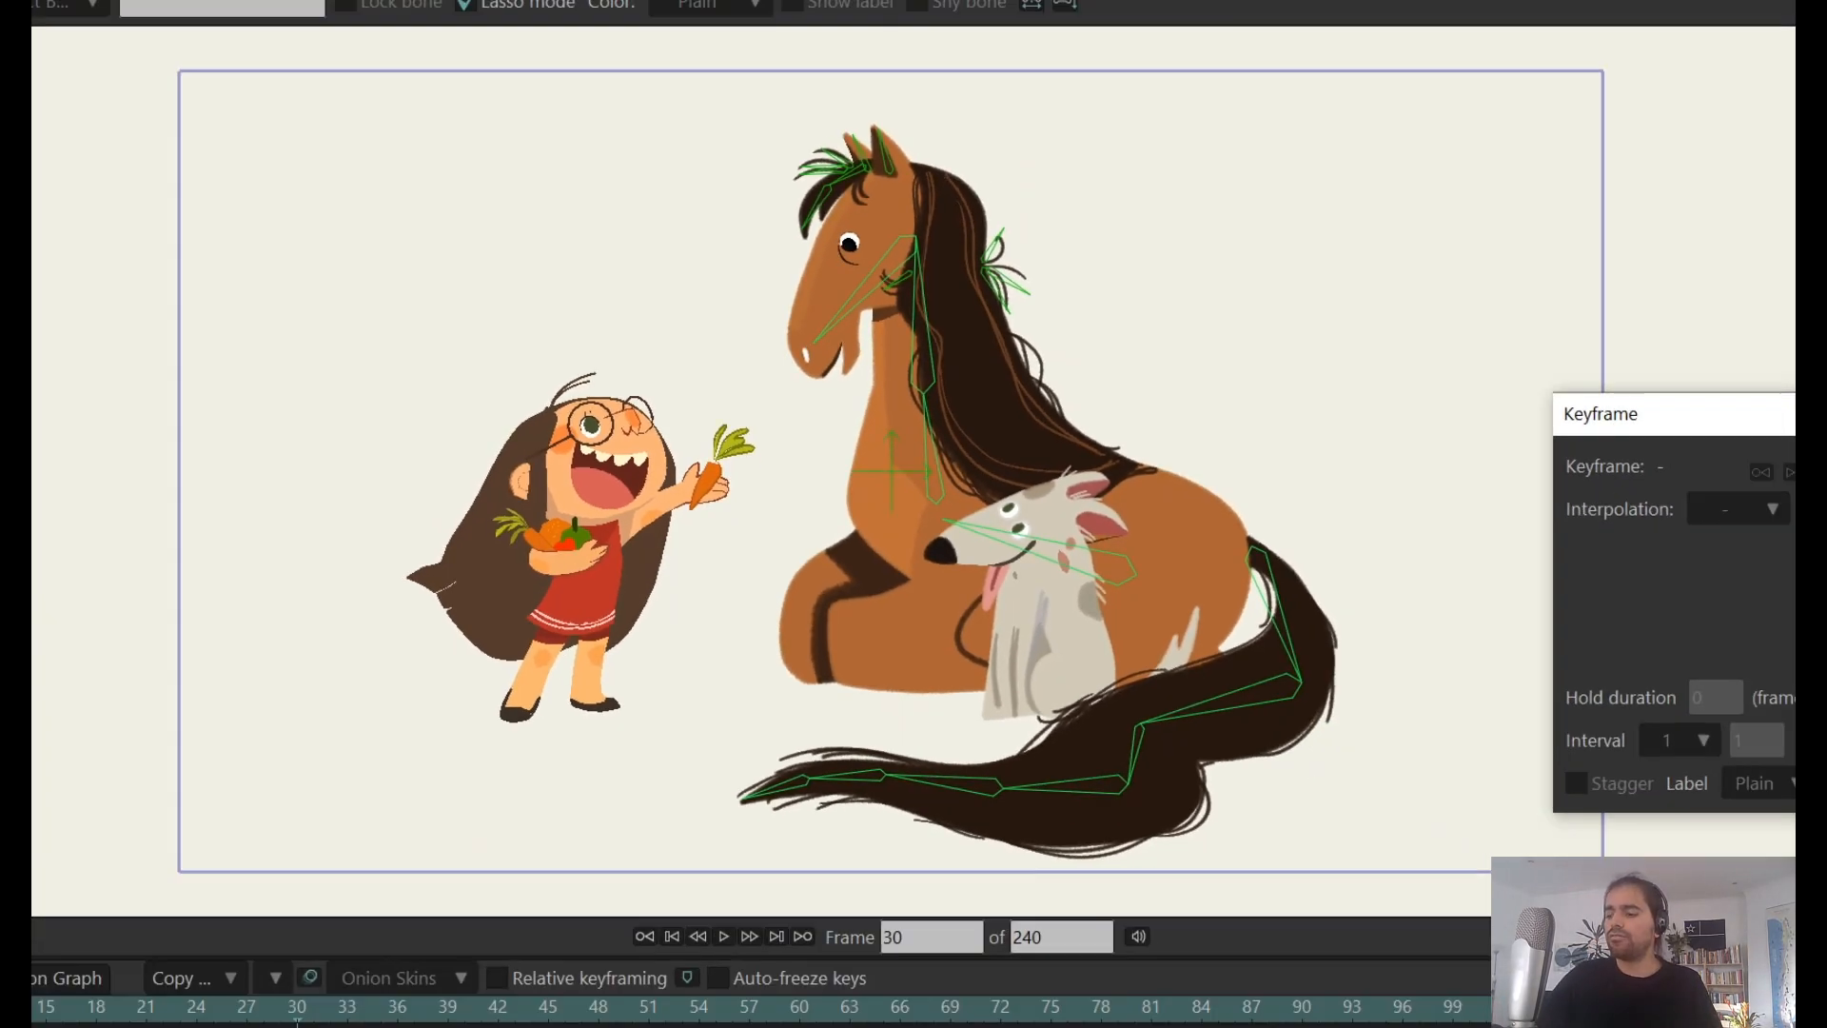
- Switch to the dog.moho document and test the dog's rig by manipulating its head, torso, ear, tongue and tail bones
left_click(182, 63)
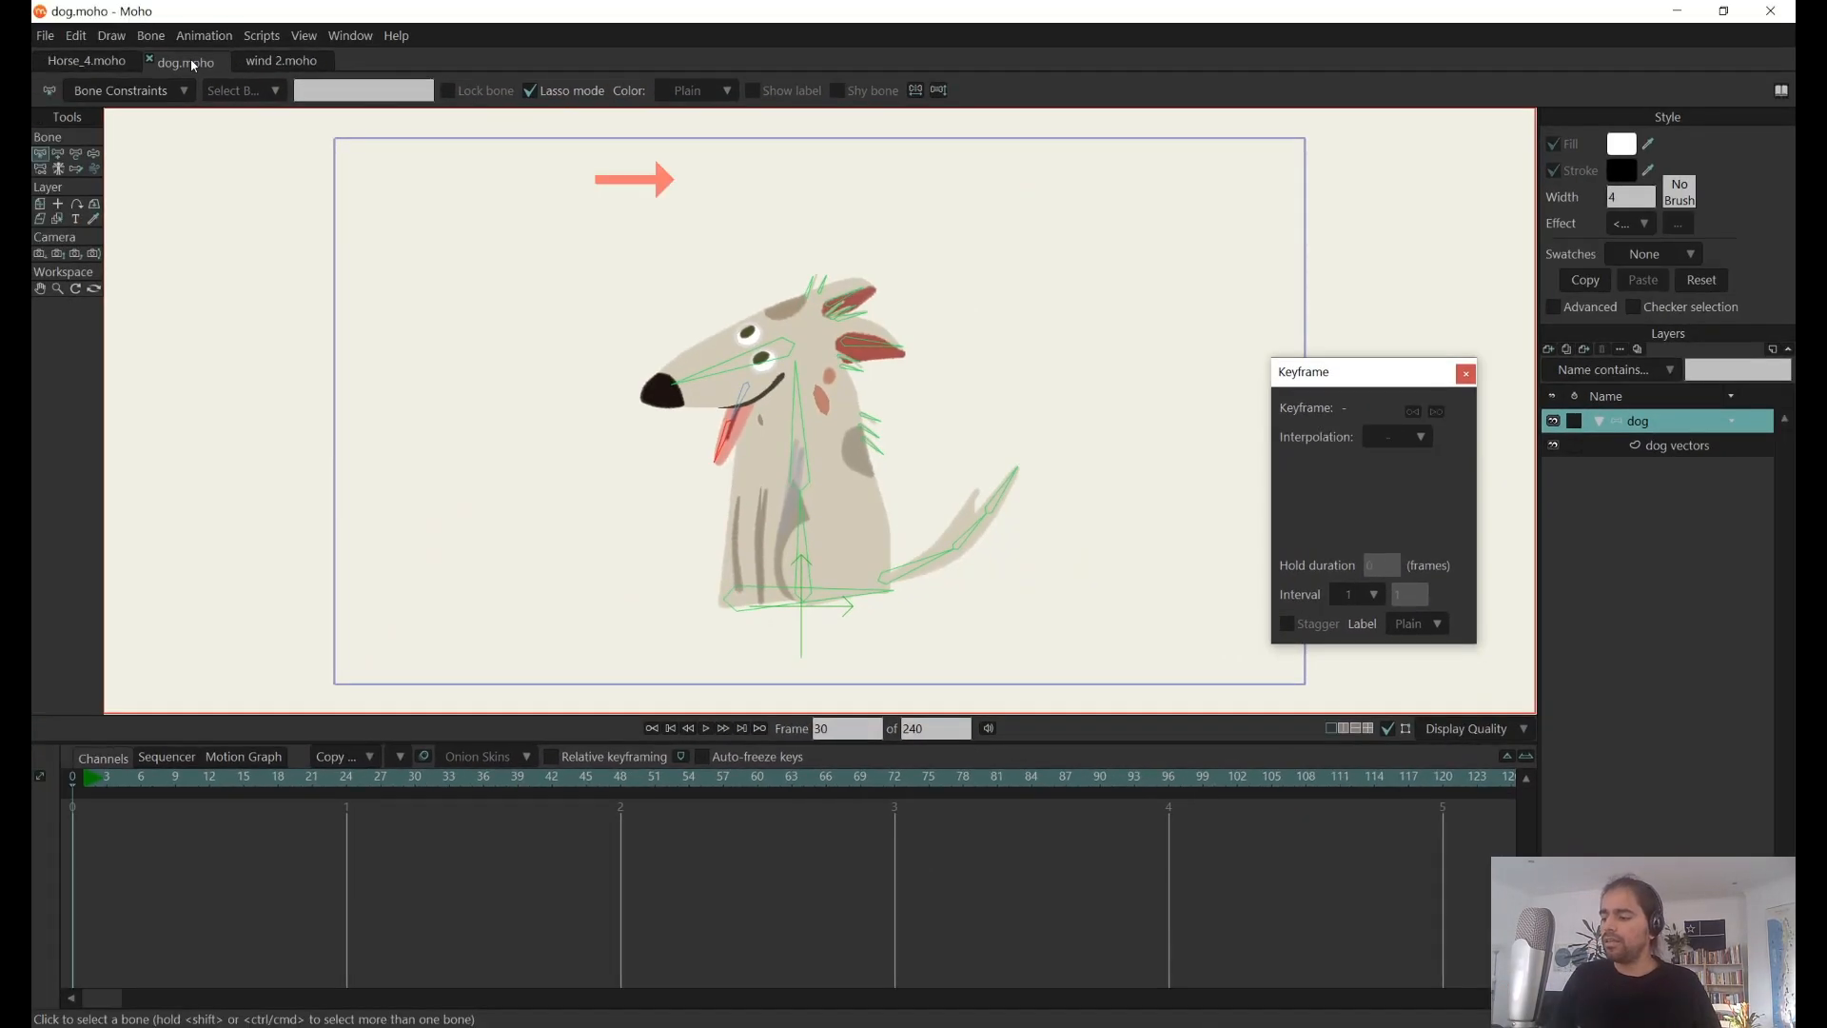
left_click(96, 155)
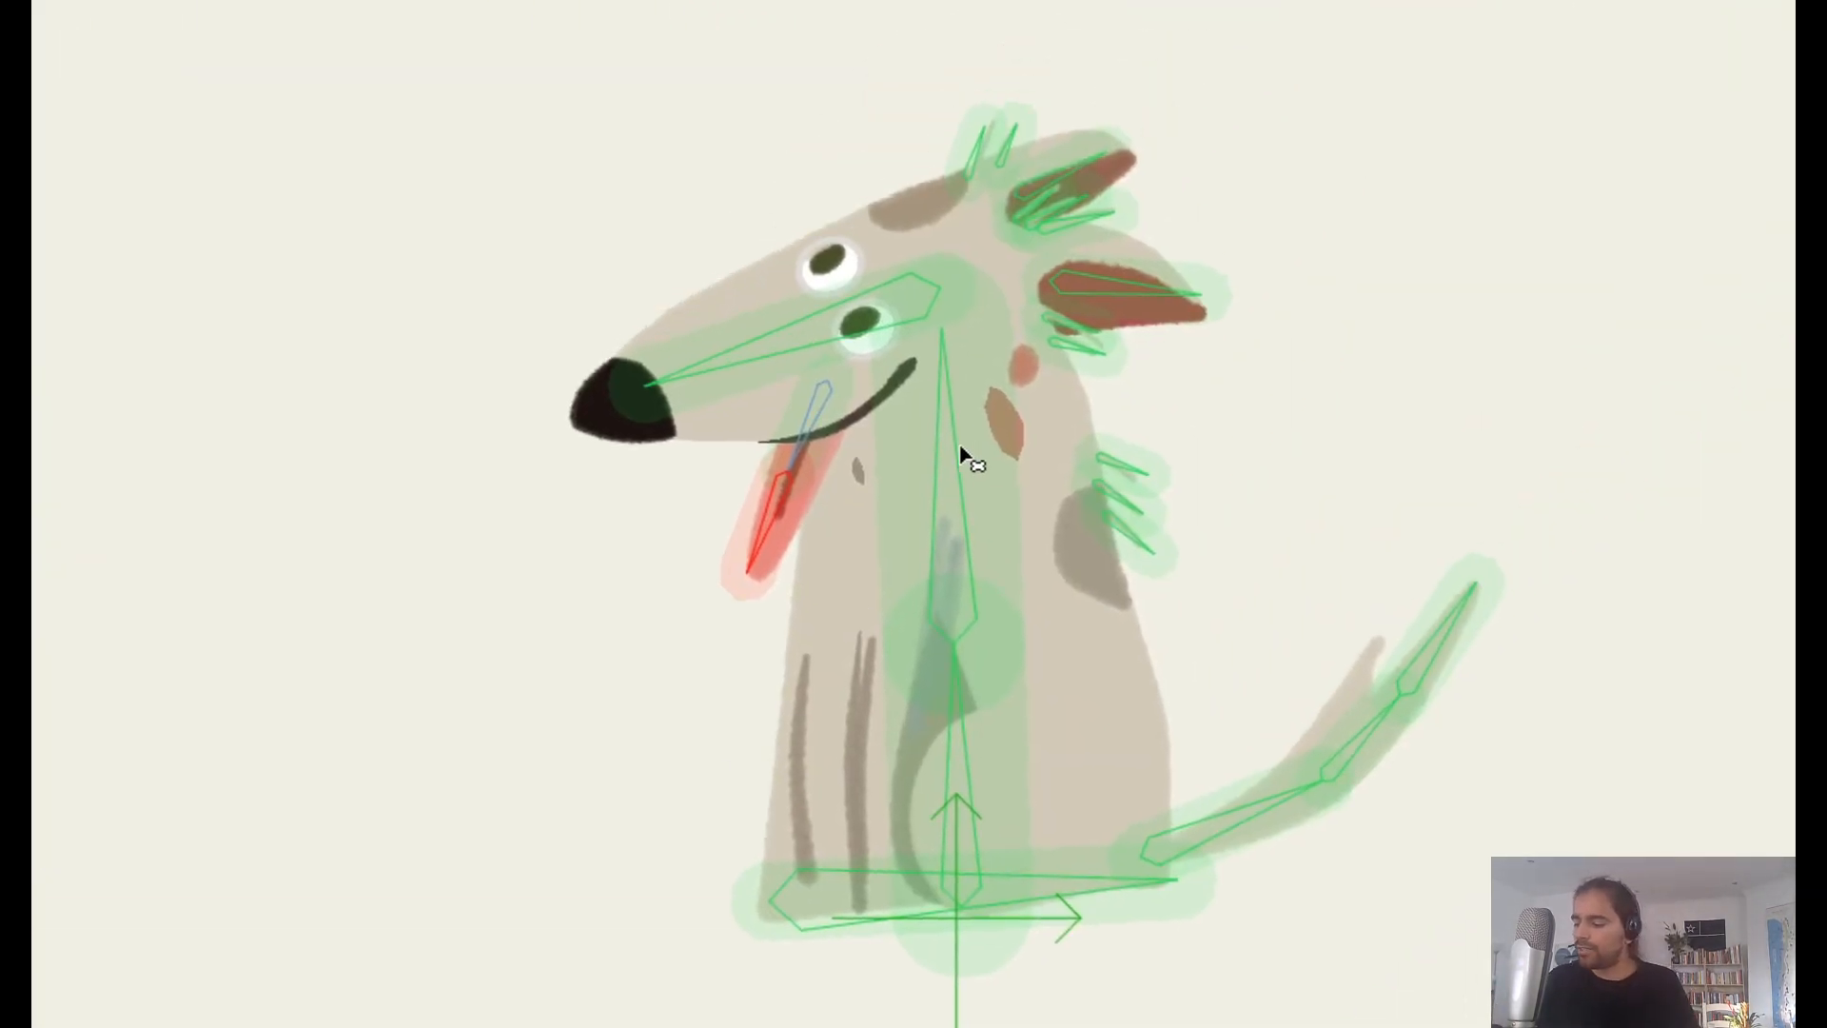
left_click_drag(957, 448, 961, 443)
left_click_drag(956, 687, 990, 687)
left_click_drag(1039, 504, 1025, 507)
left_click_drag(840, 303, 838, 262)
left_click_drag(1003, 443, 997, 444)
left_click_drag(1219, 137, 1255, 157)
left_click_drag(1225, 298, 1216, 333)
left_click_drag(793, 514, 844, 571)
left_click_drag(1309, 747, 1428, 658)
left_click_drag(1054, 647, 1028, 510)
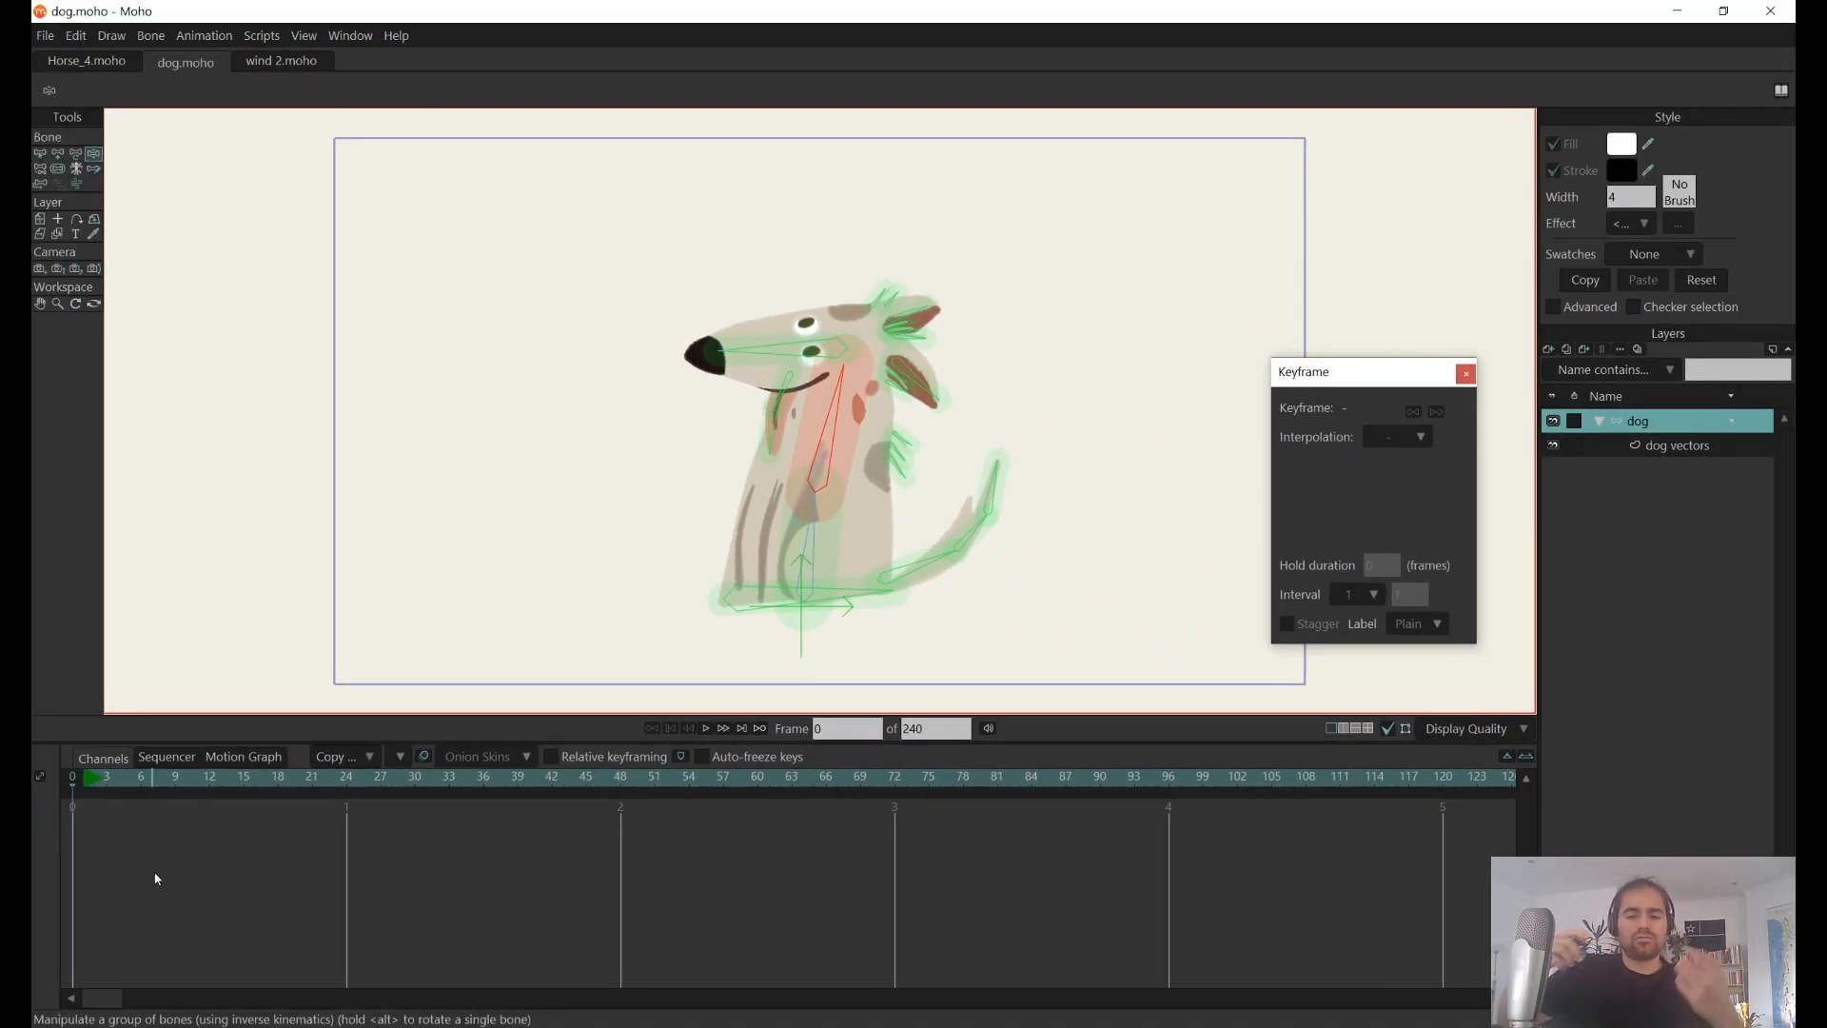
- Pose the dog's two torso bones with Transform Bone, squashed at frame 1 and stretched taller at frame 7
left_click(88, 785)
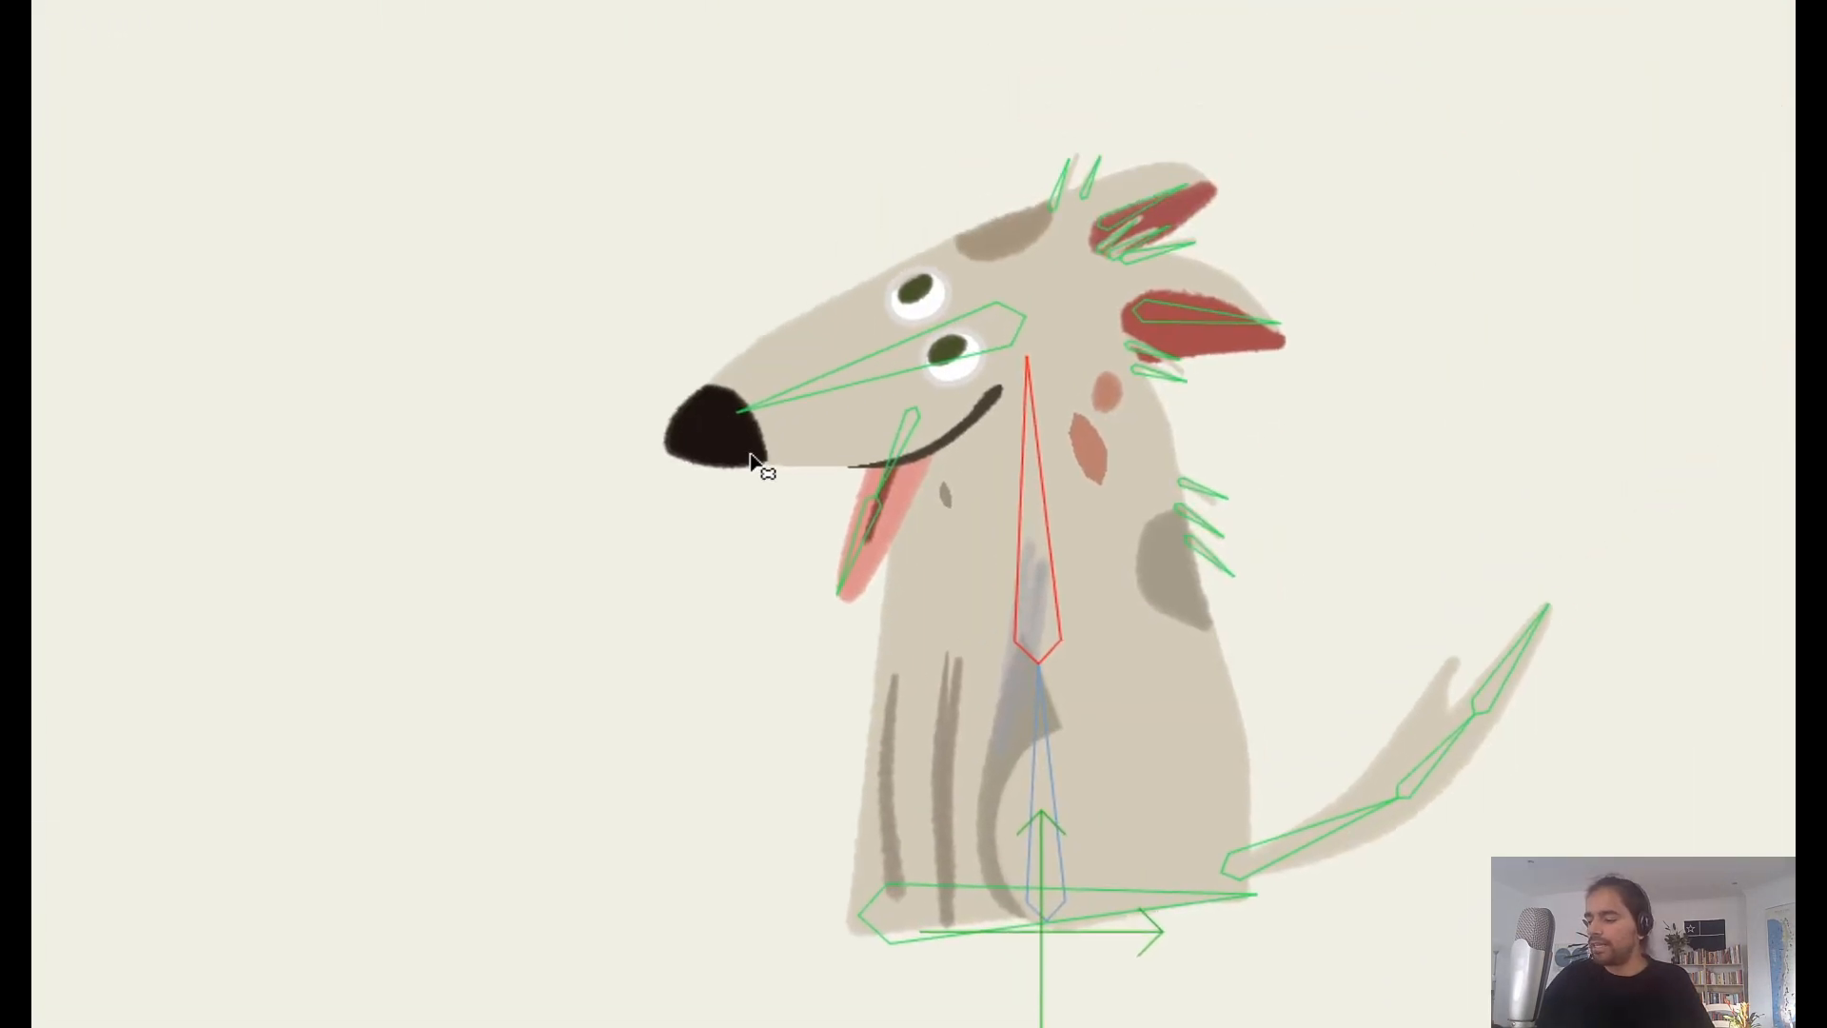
left_click_drag(1122, 673, 1126, 677)
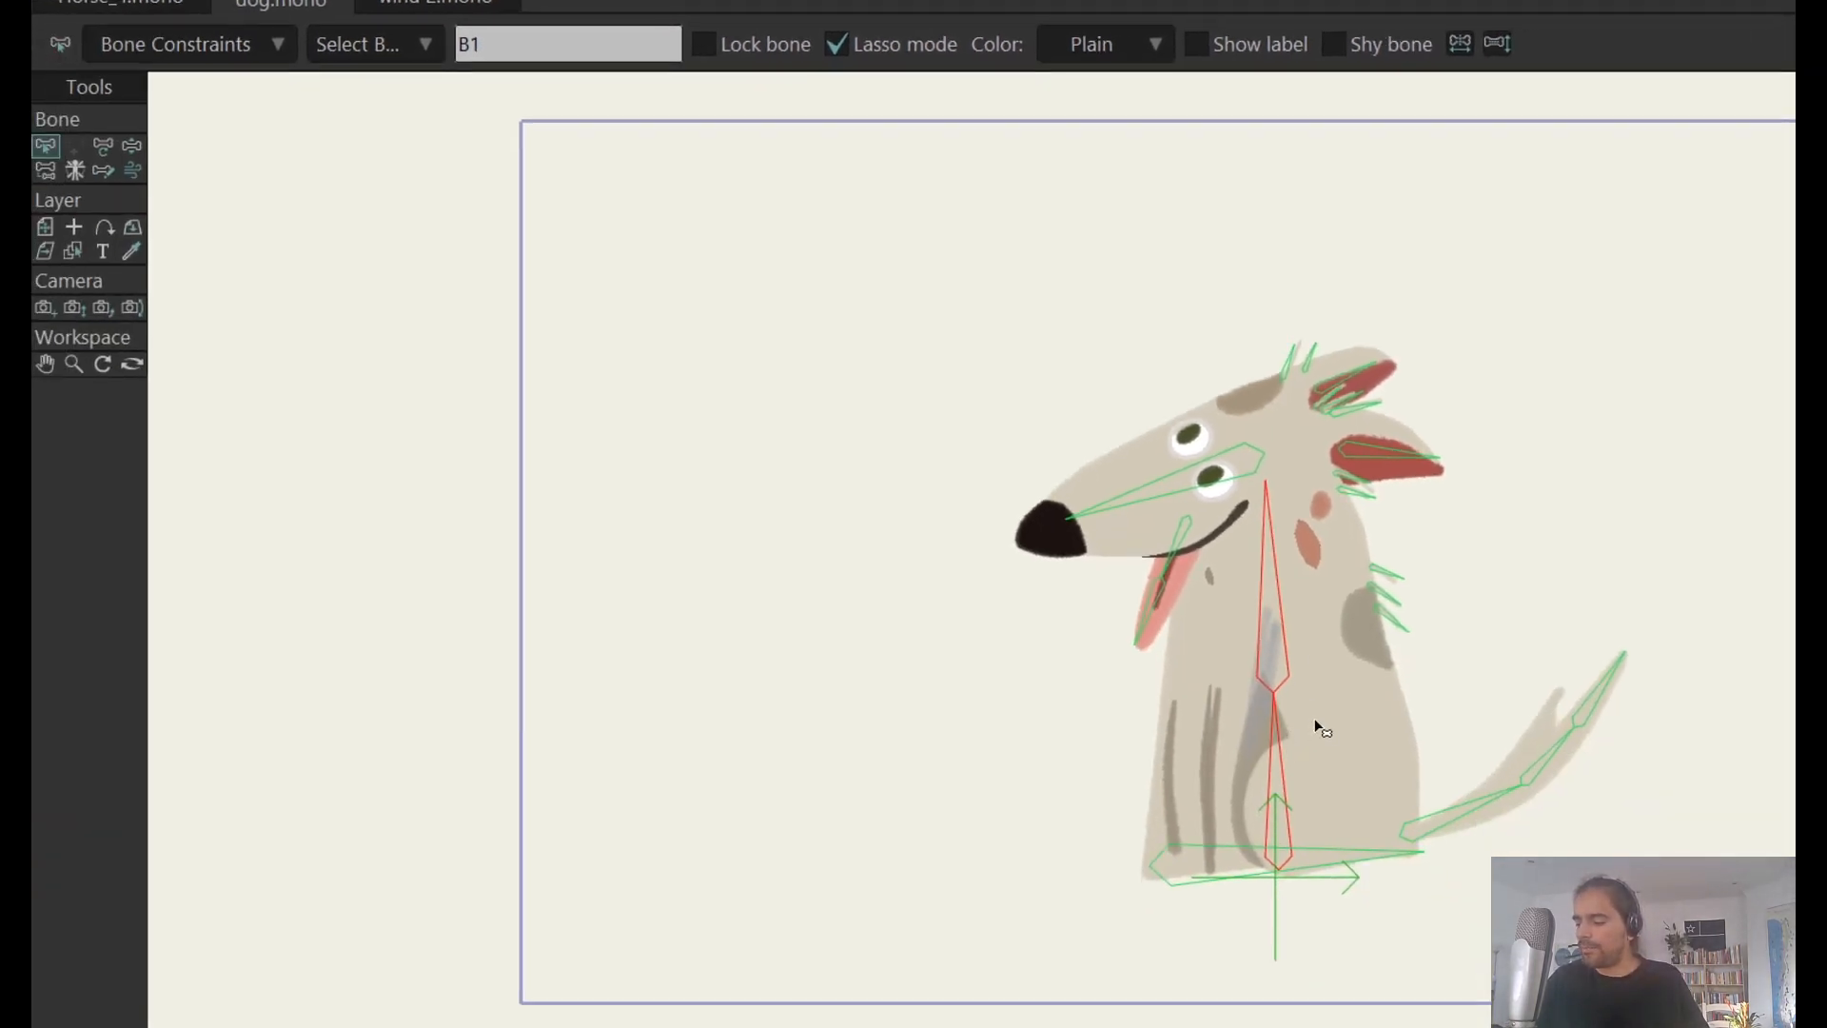
left_click(1294, 755)
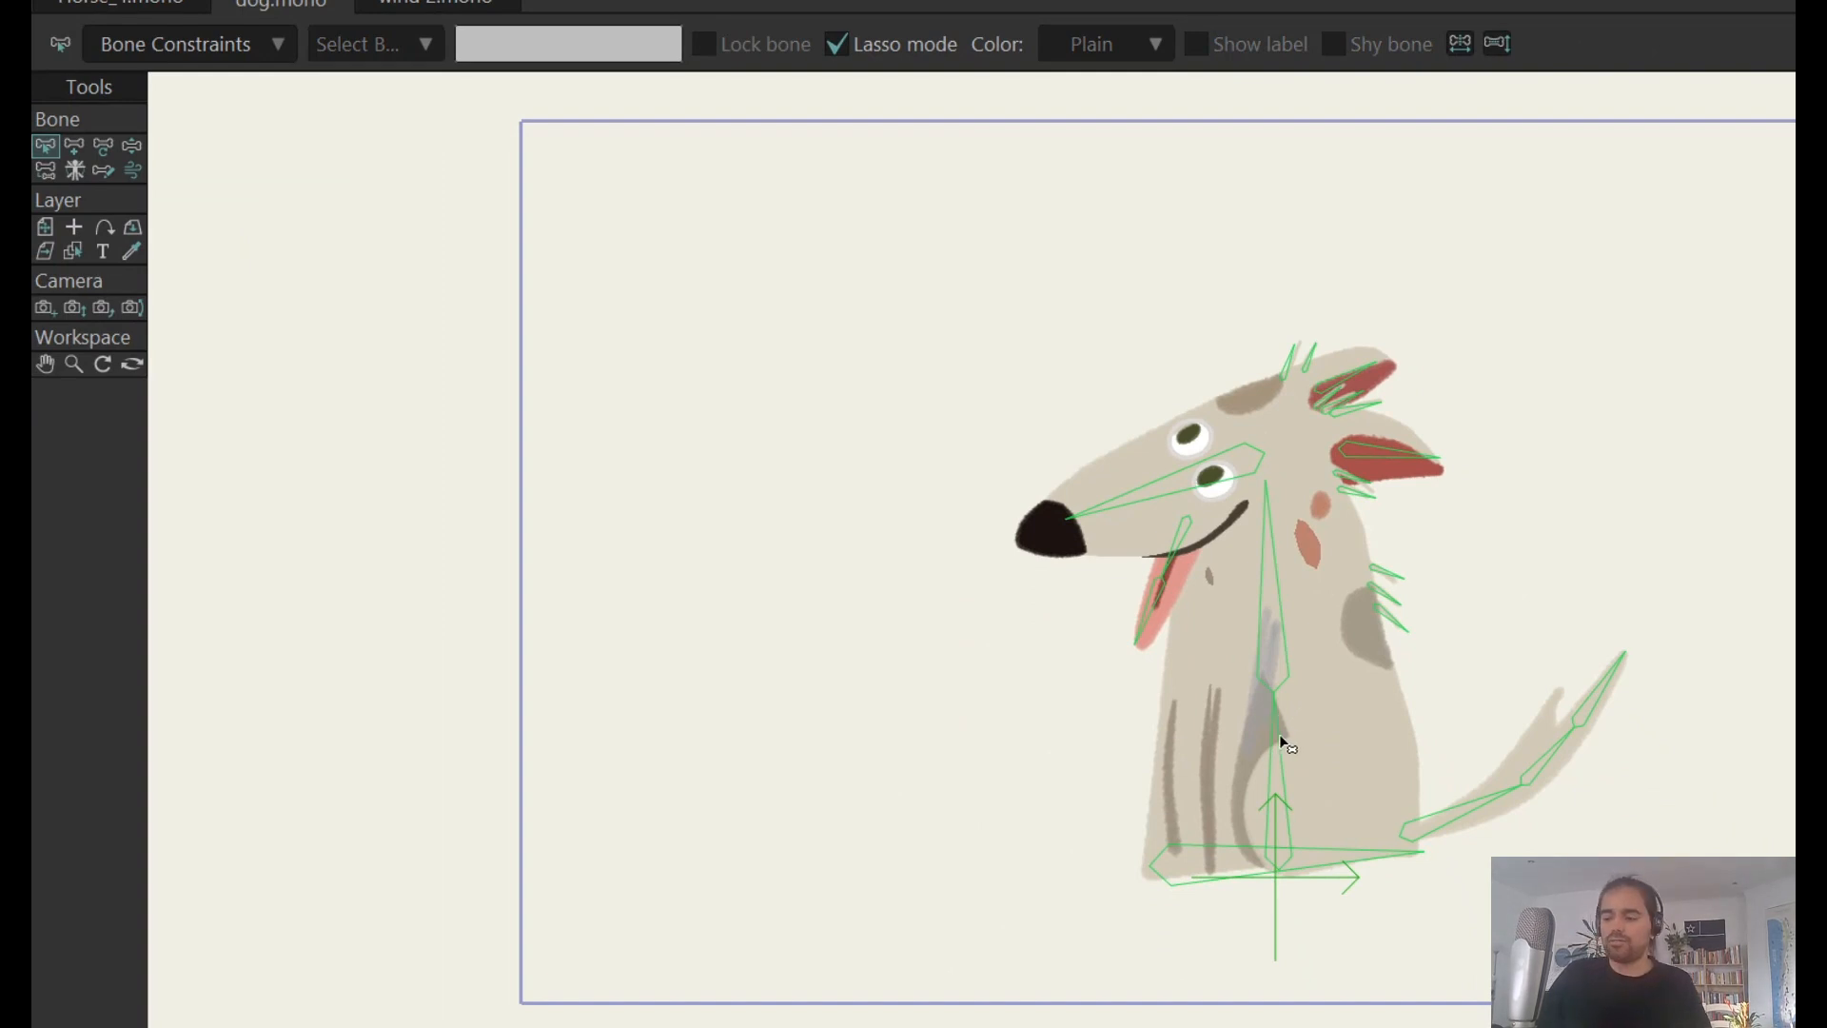
left_click(1277, 705, "shift")
left_click(1282, 638, "shift")
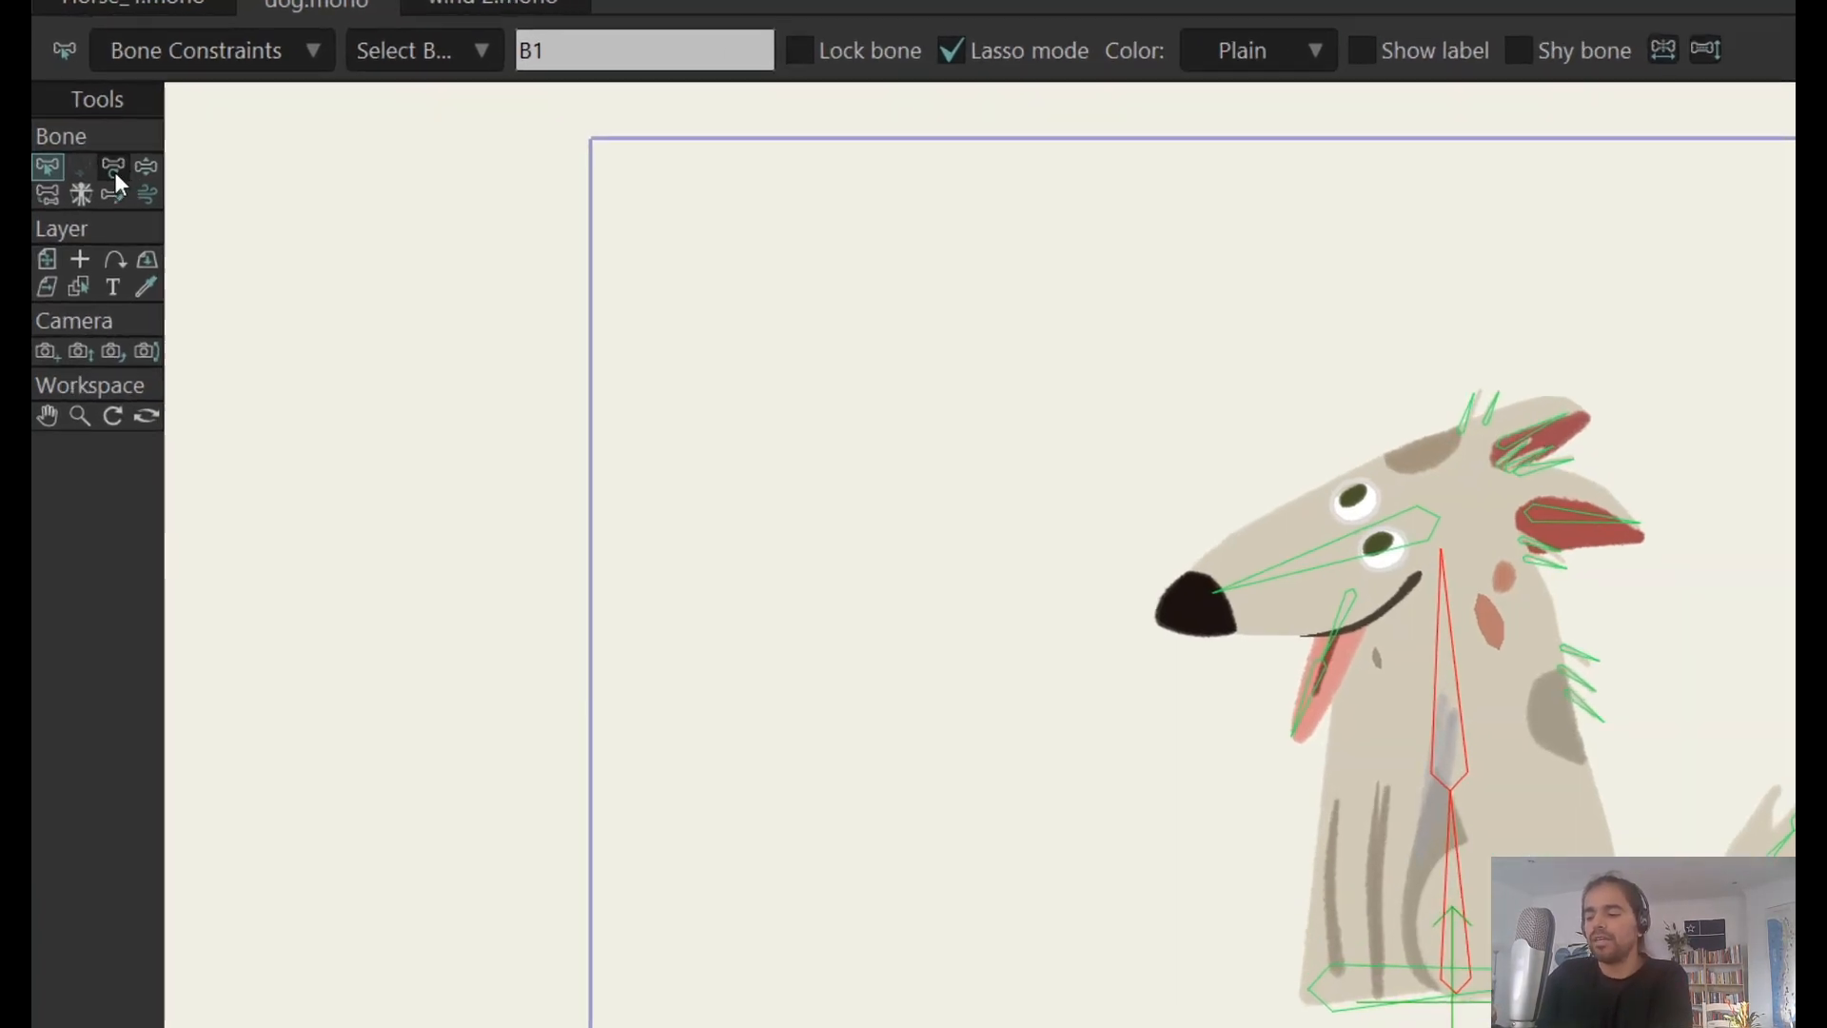
left_click(114, 171)
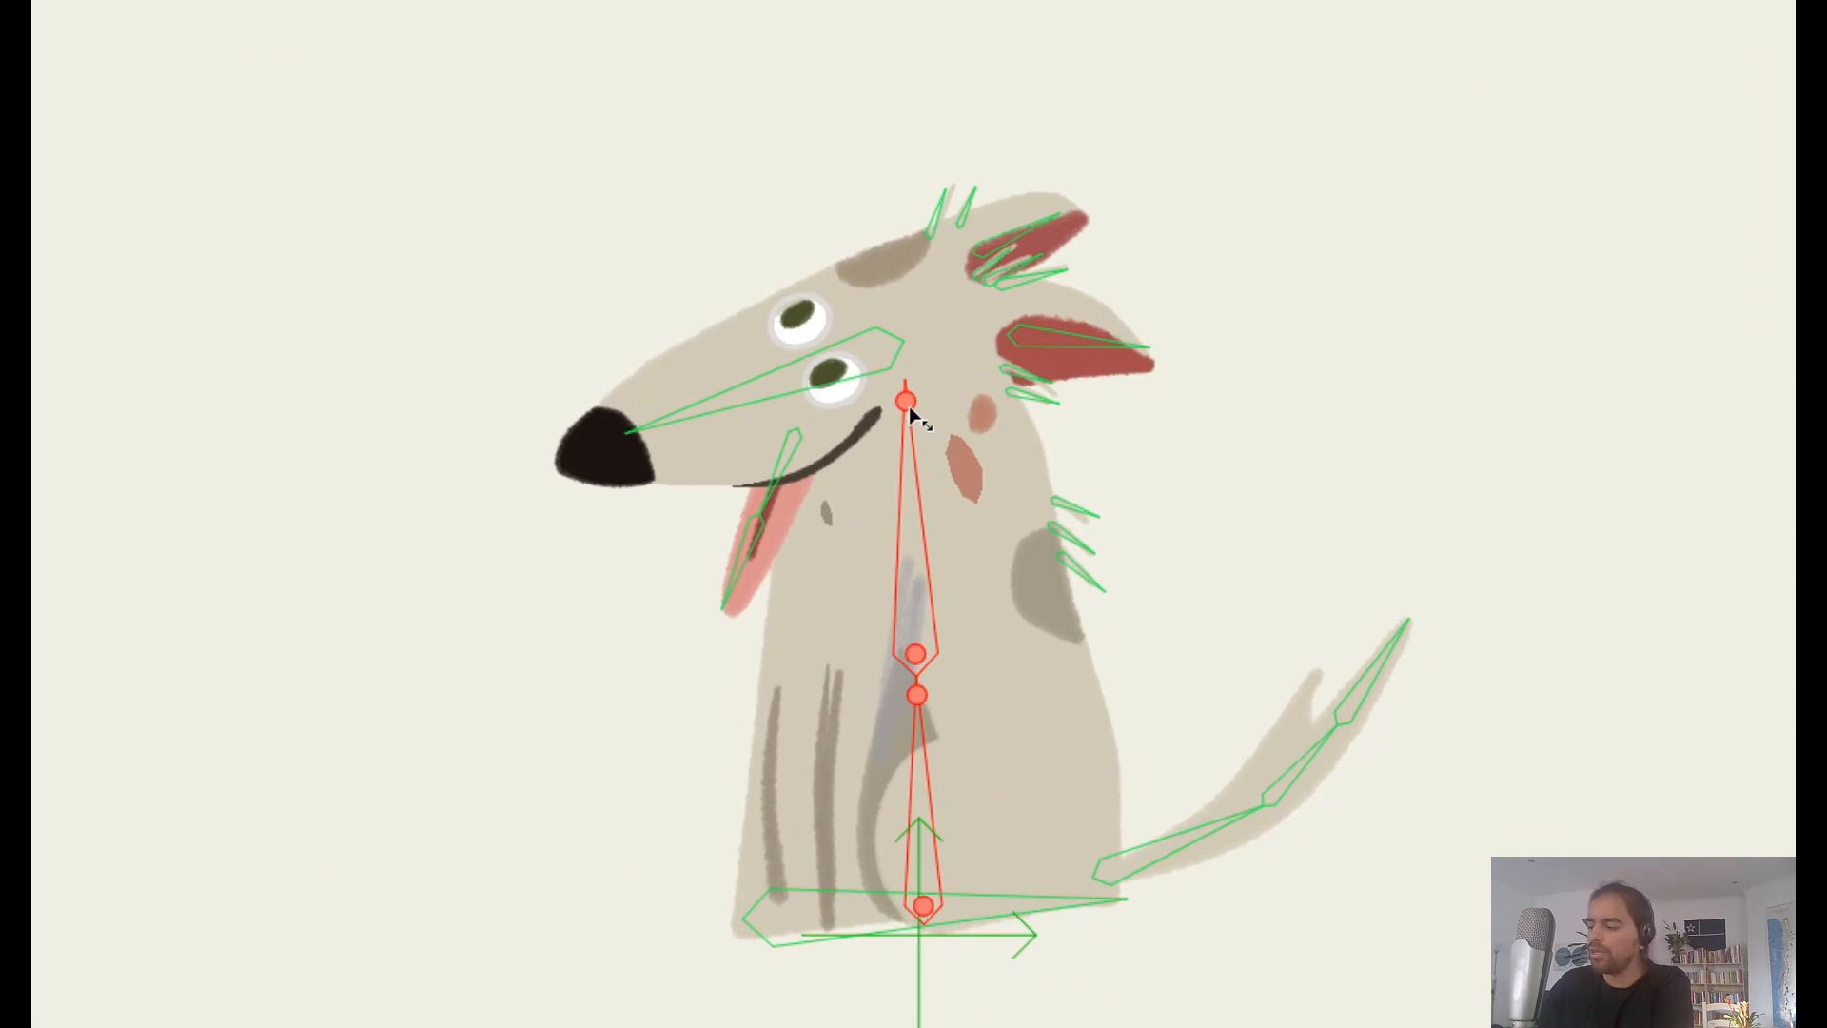
left_click_drag(907, 403, 908, 407)
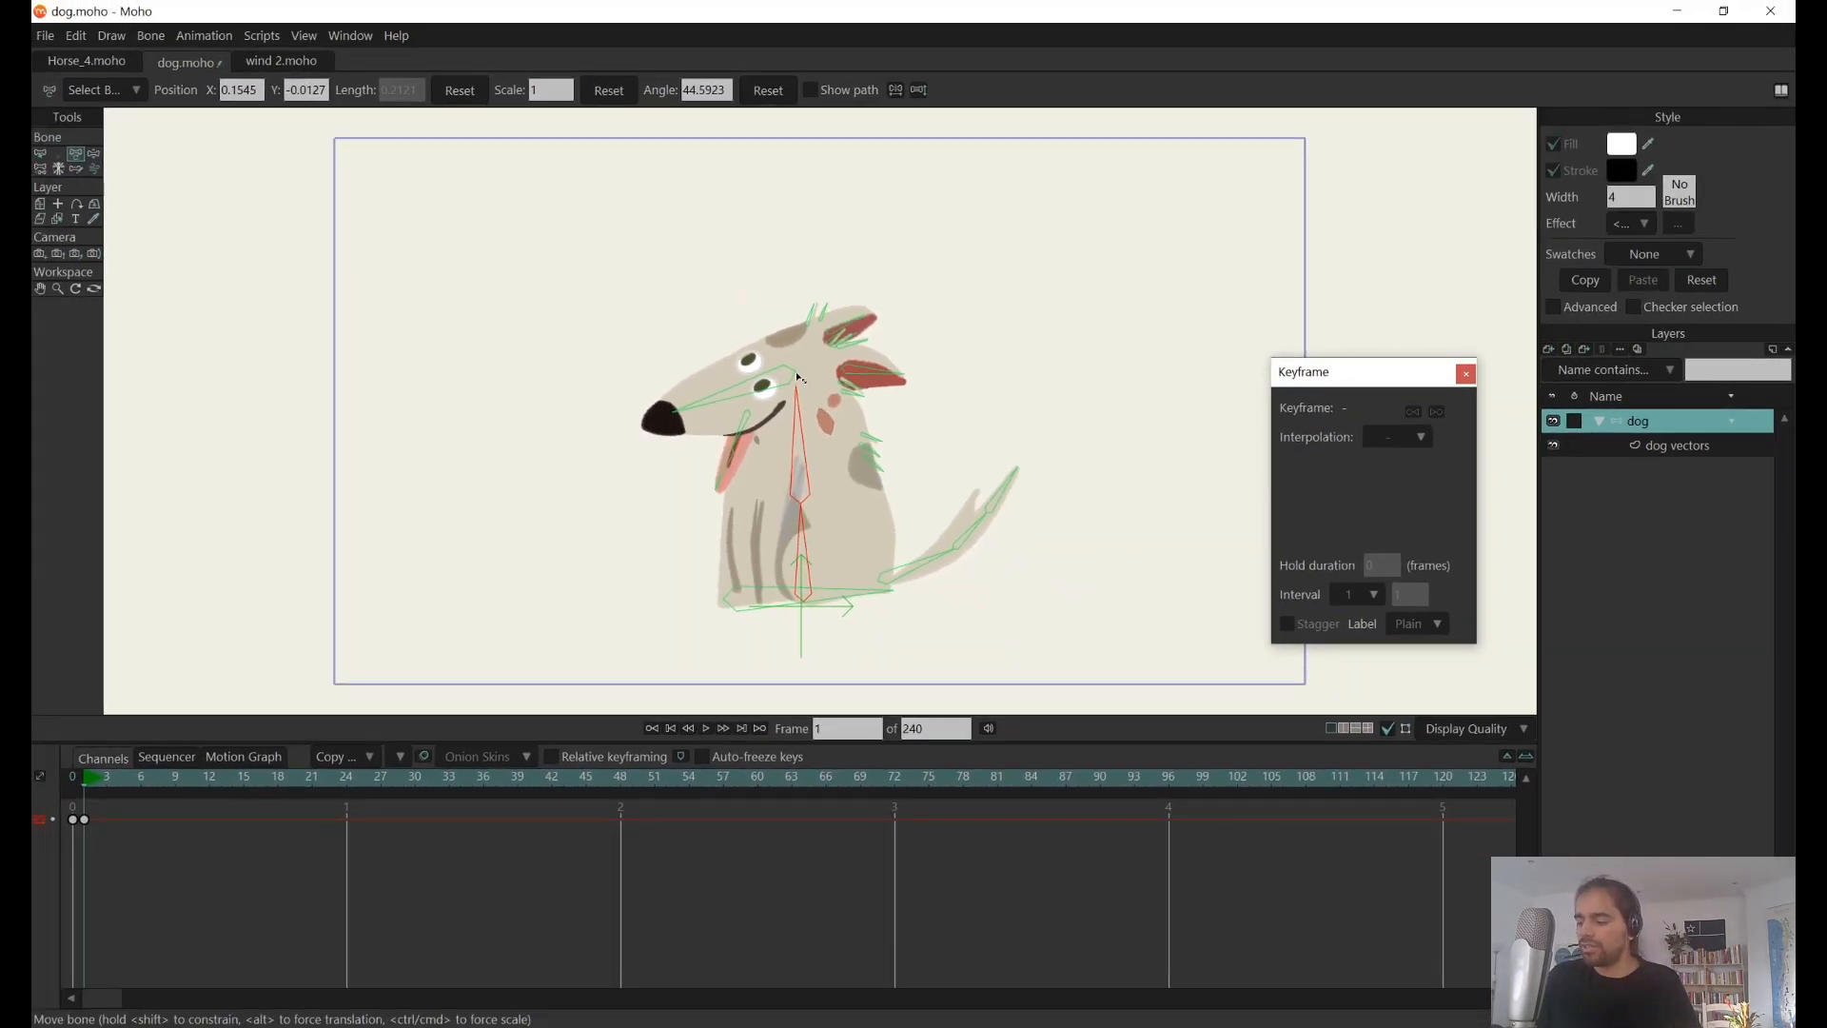
left_click_drag(798, 377, 798, 373)
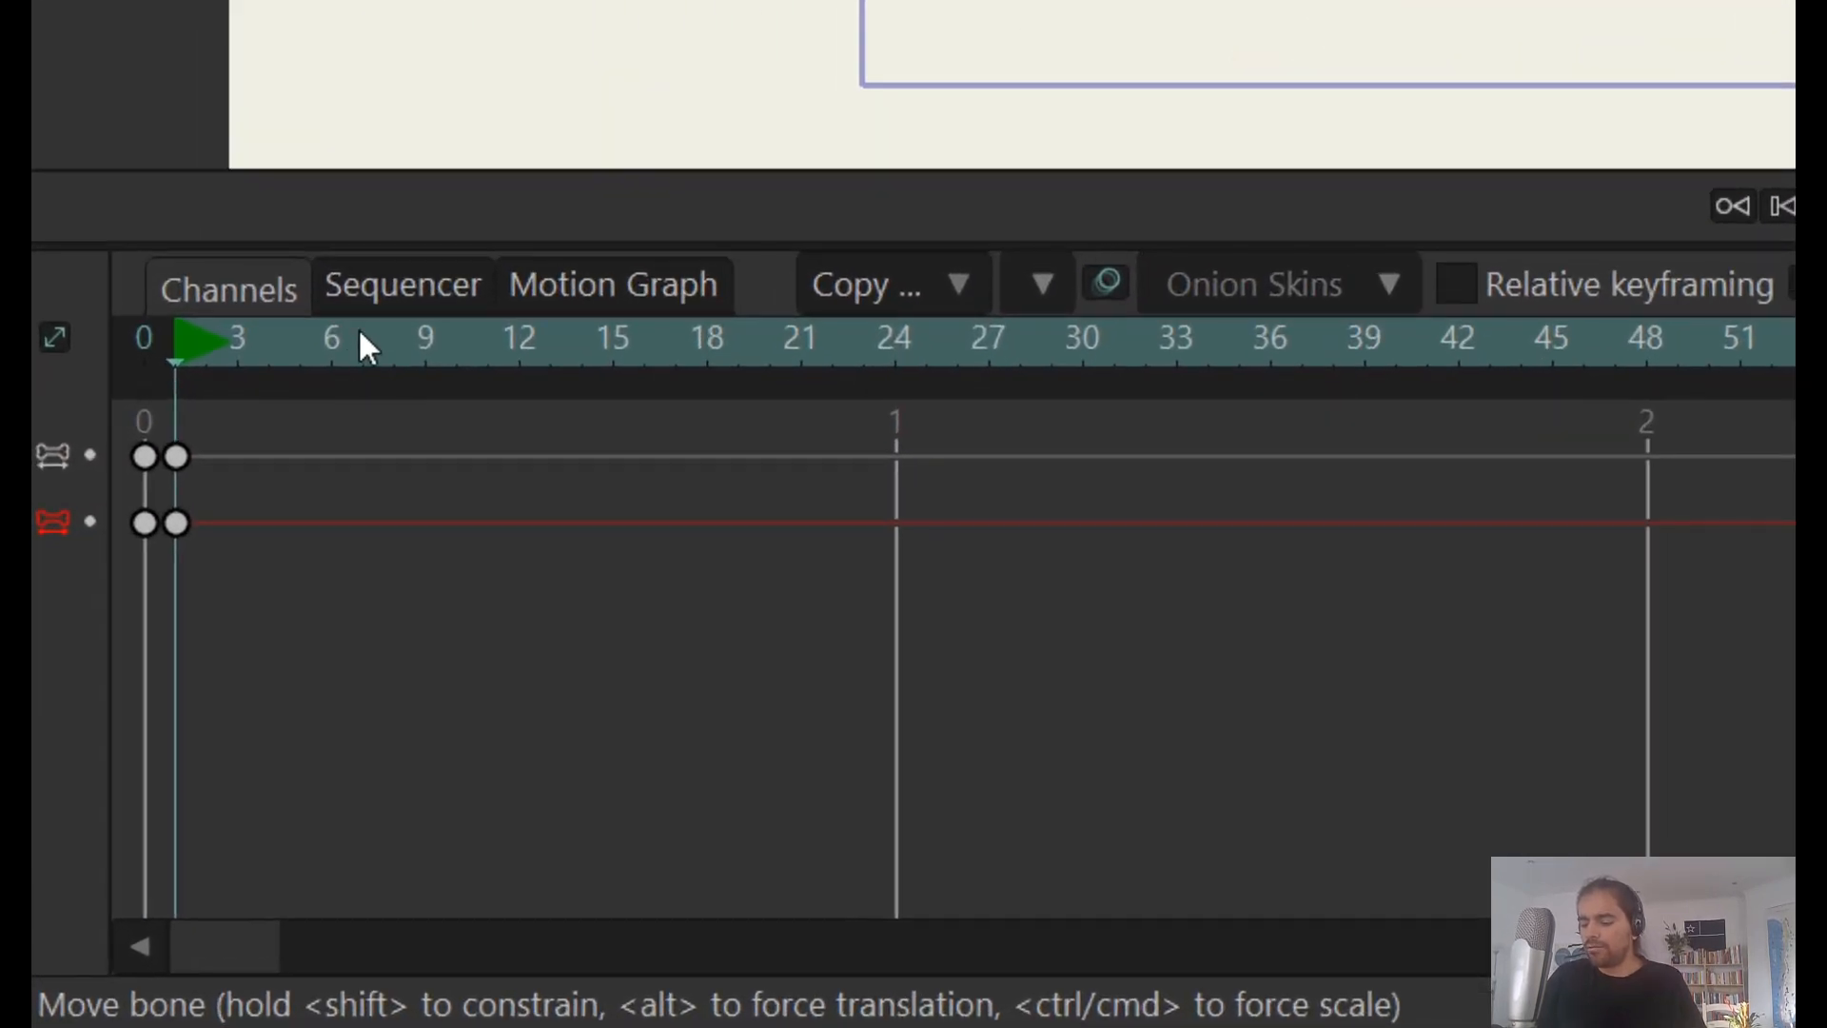
left_click(150, 778)
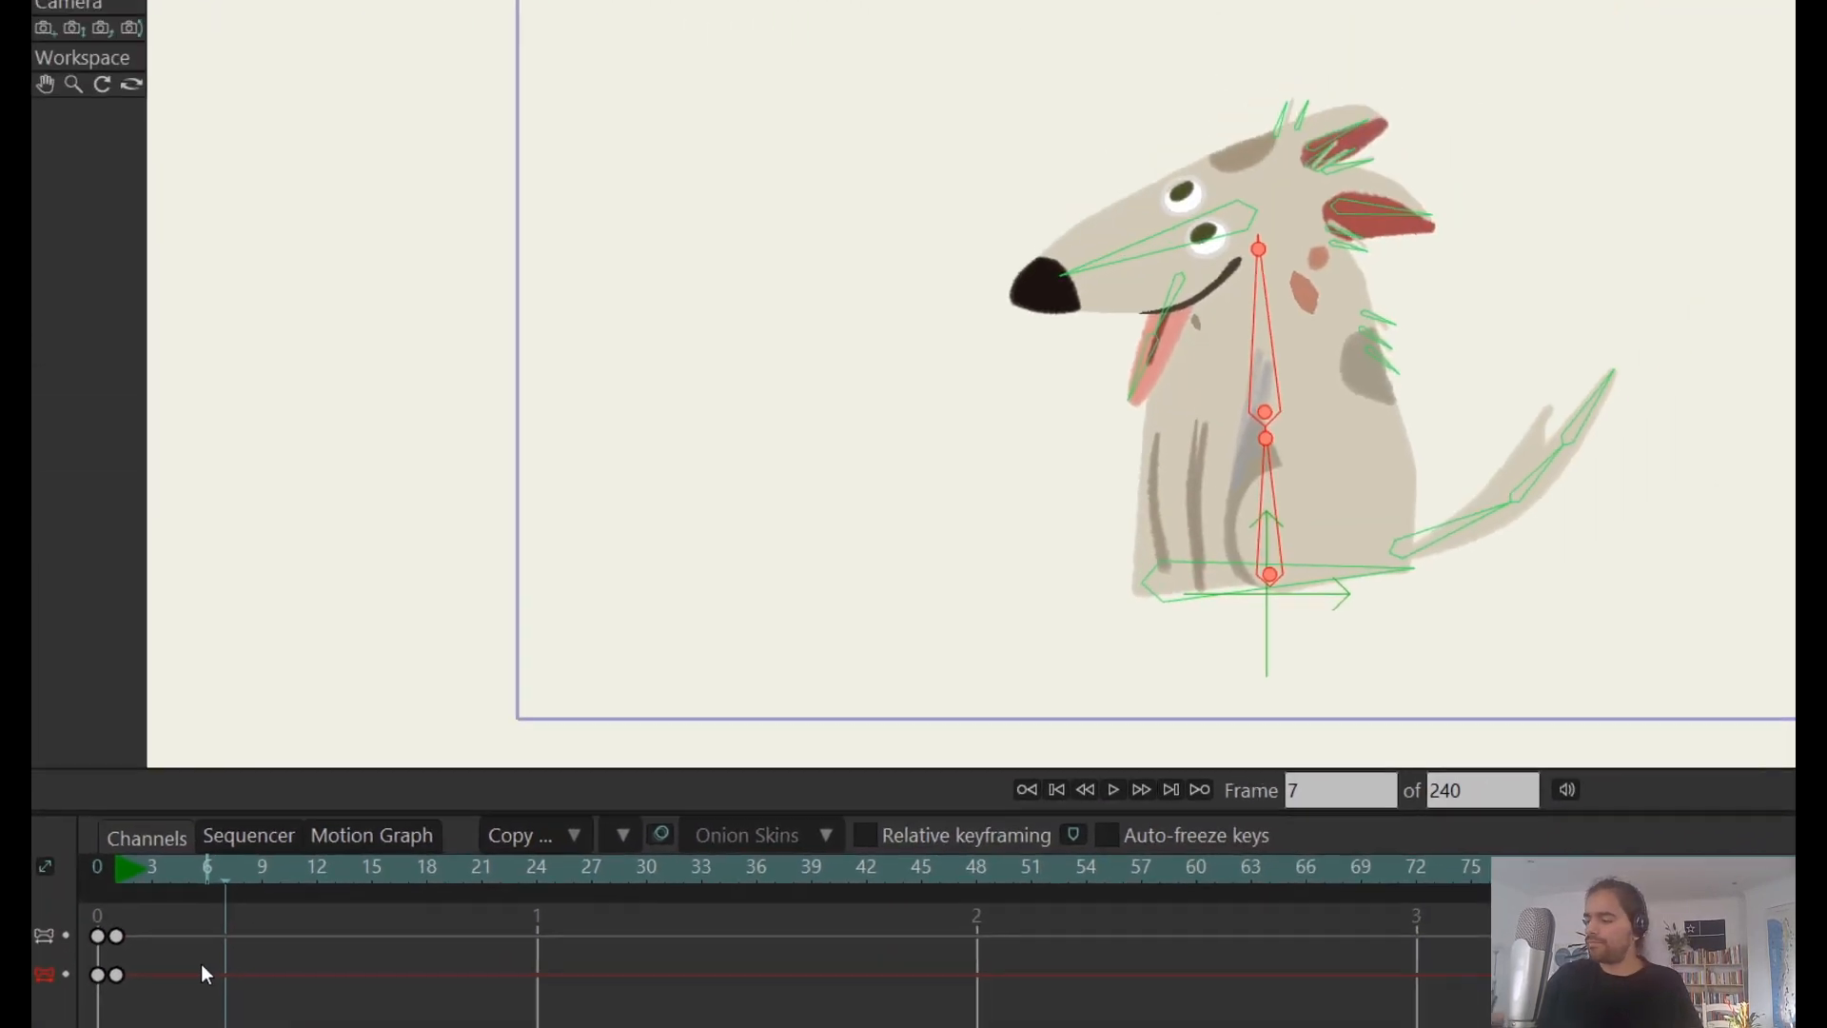
left_click_drag(1226, 284, 1228, 287)
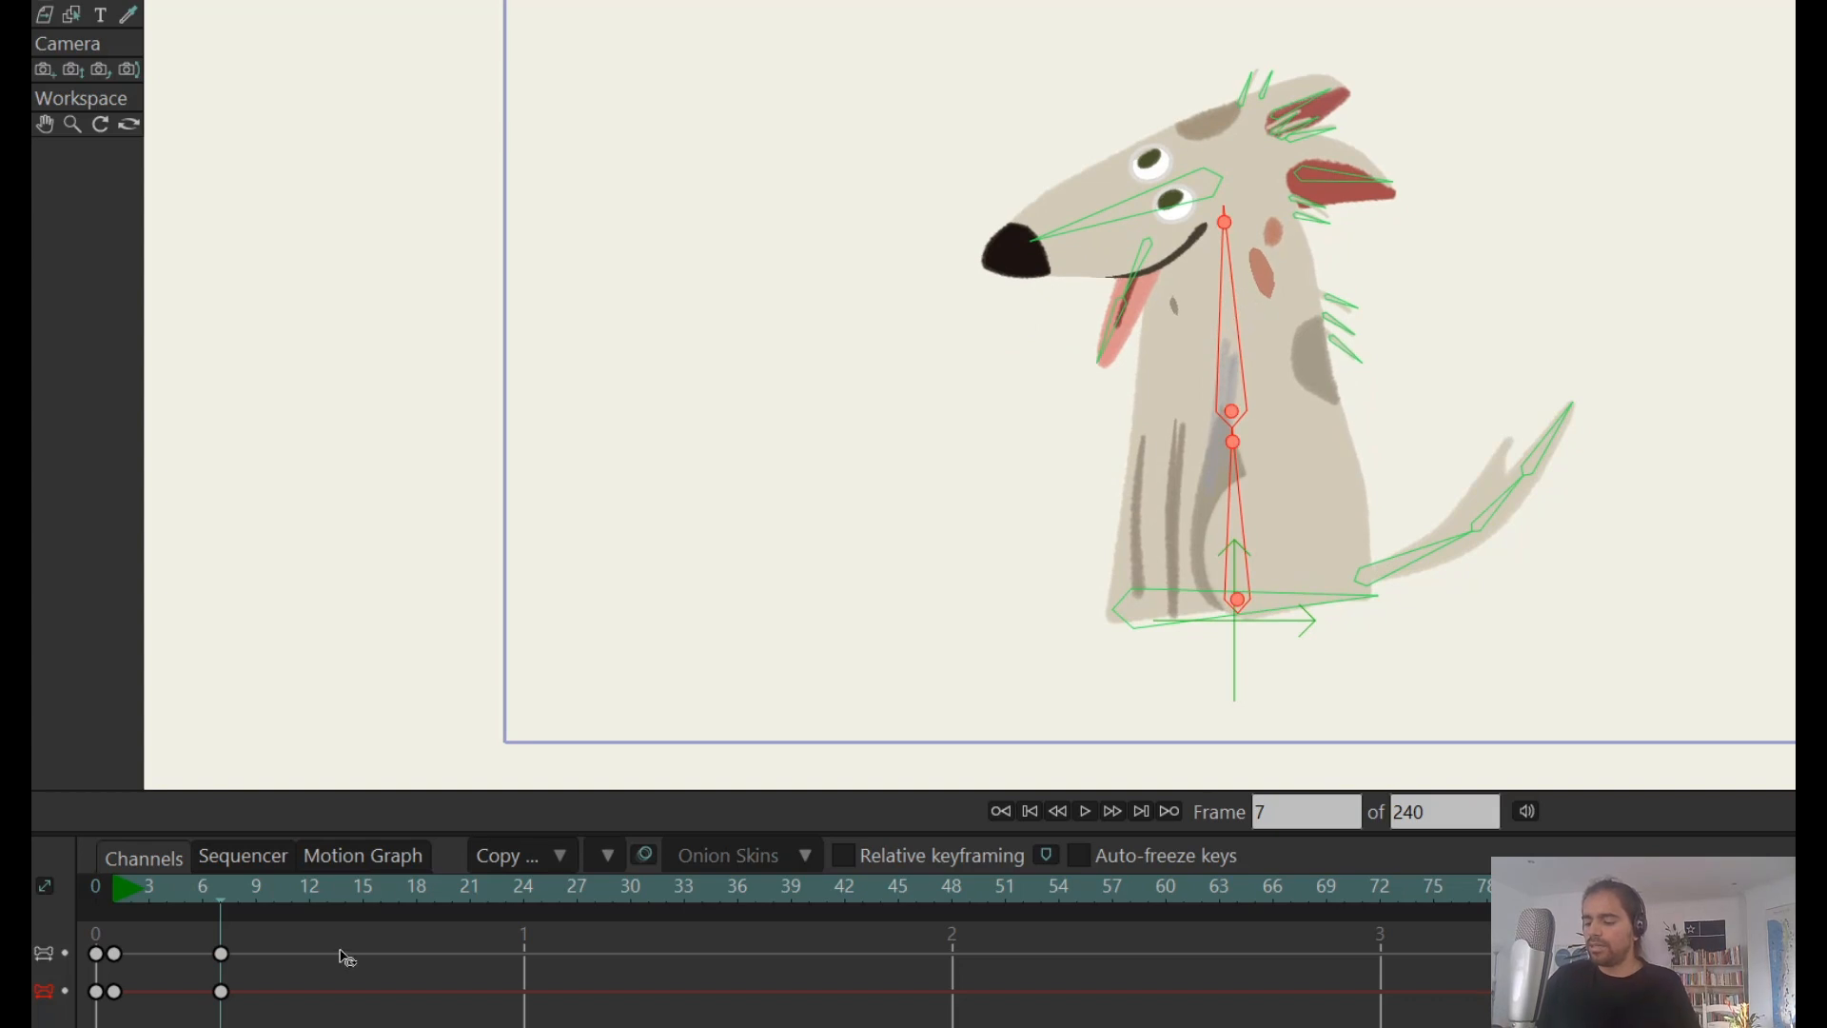
- Copy the two torso bones' scale keyframes from frame 1 to frame 13
left_click(311, 946)
left_click(323, 899)
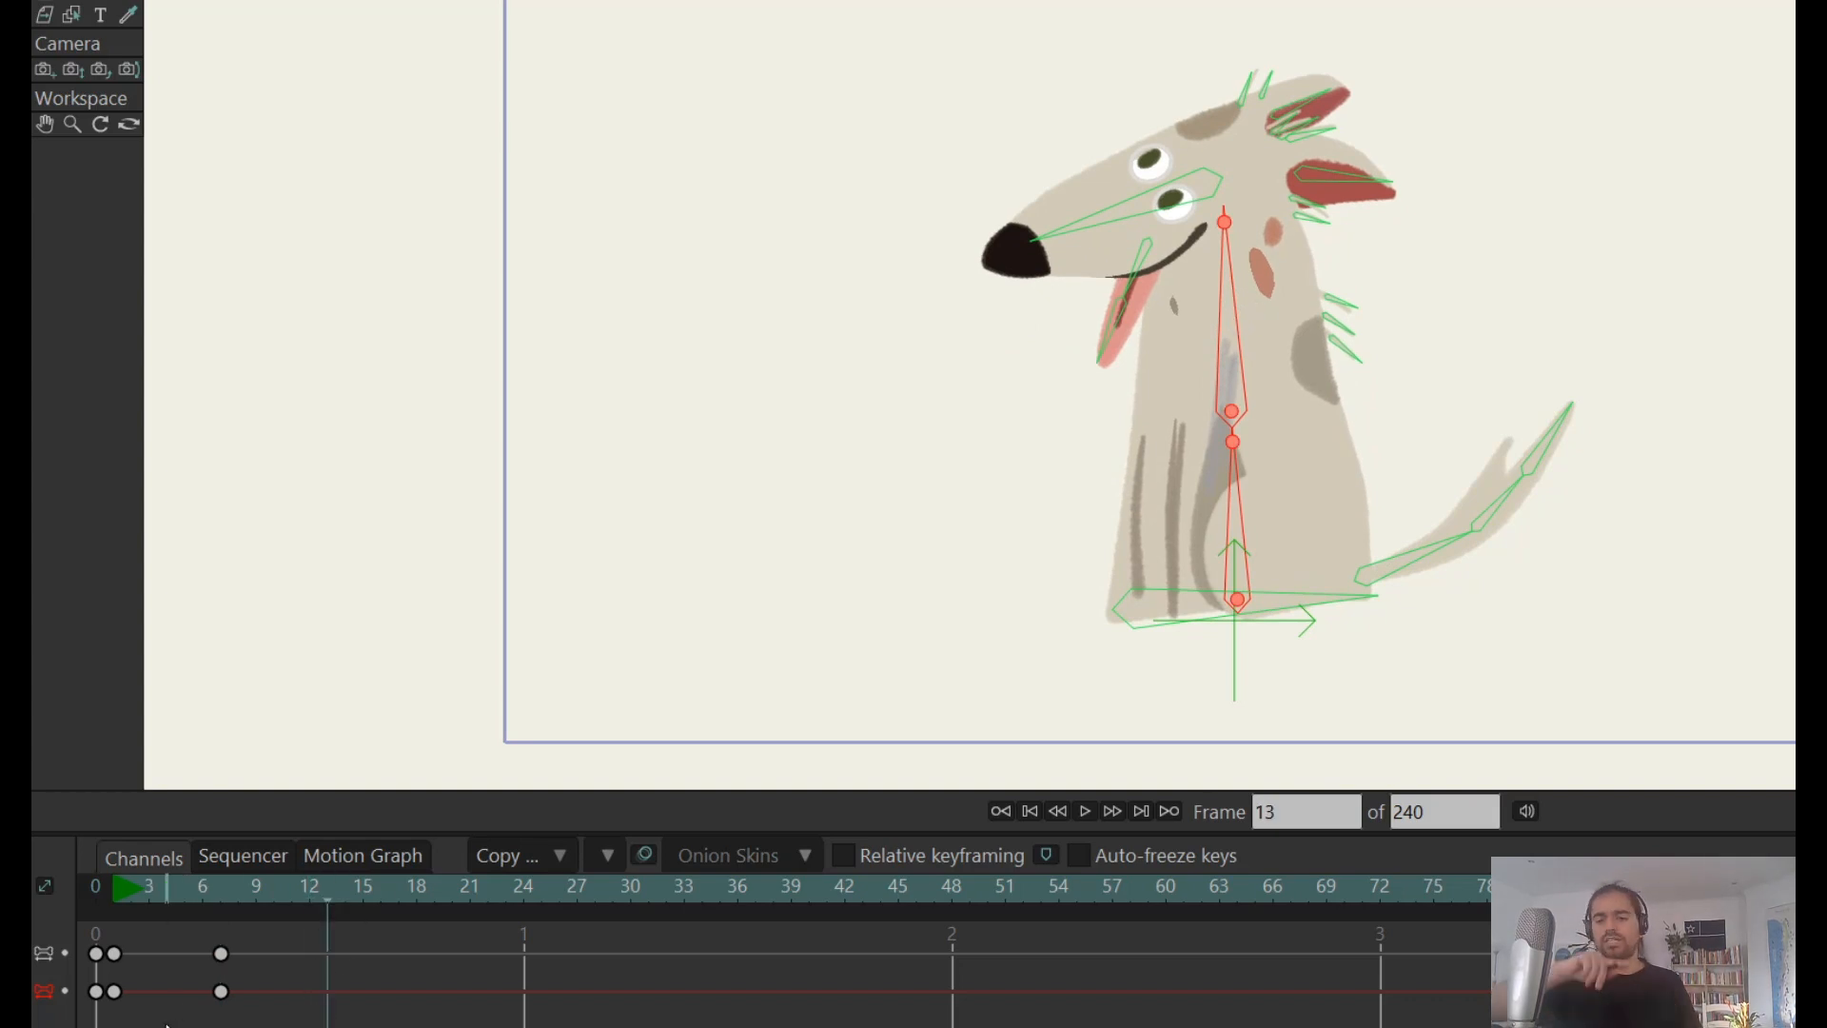
left_click(129, 992)
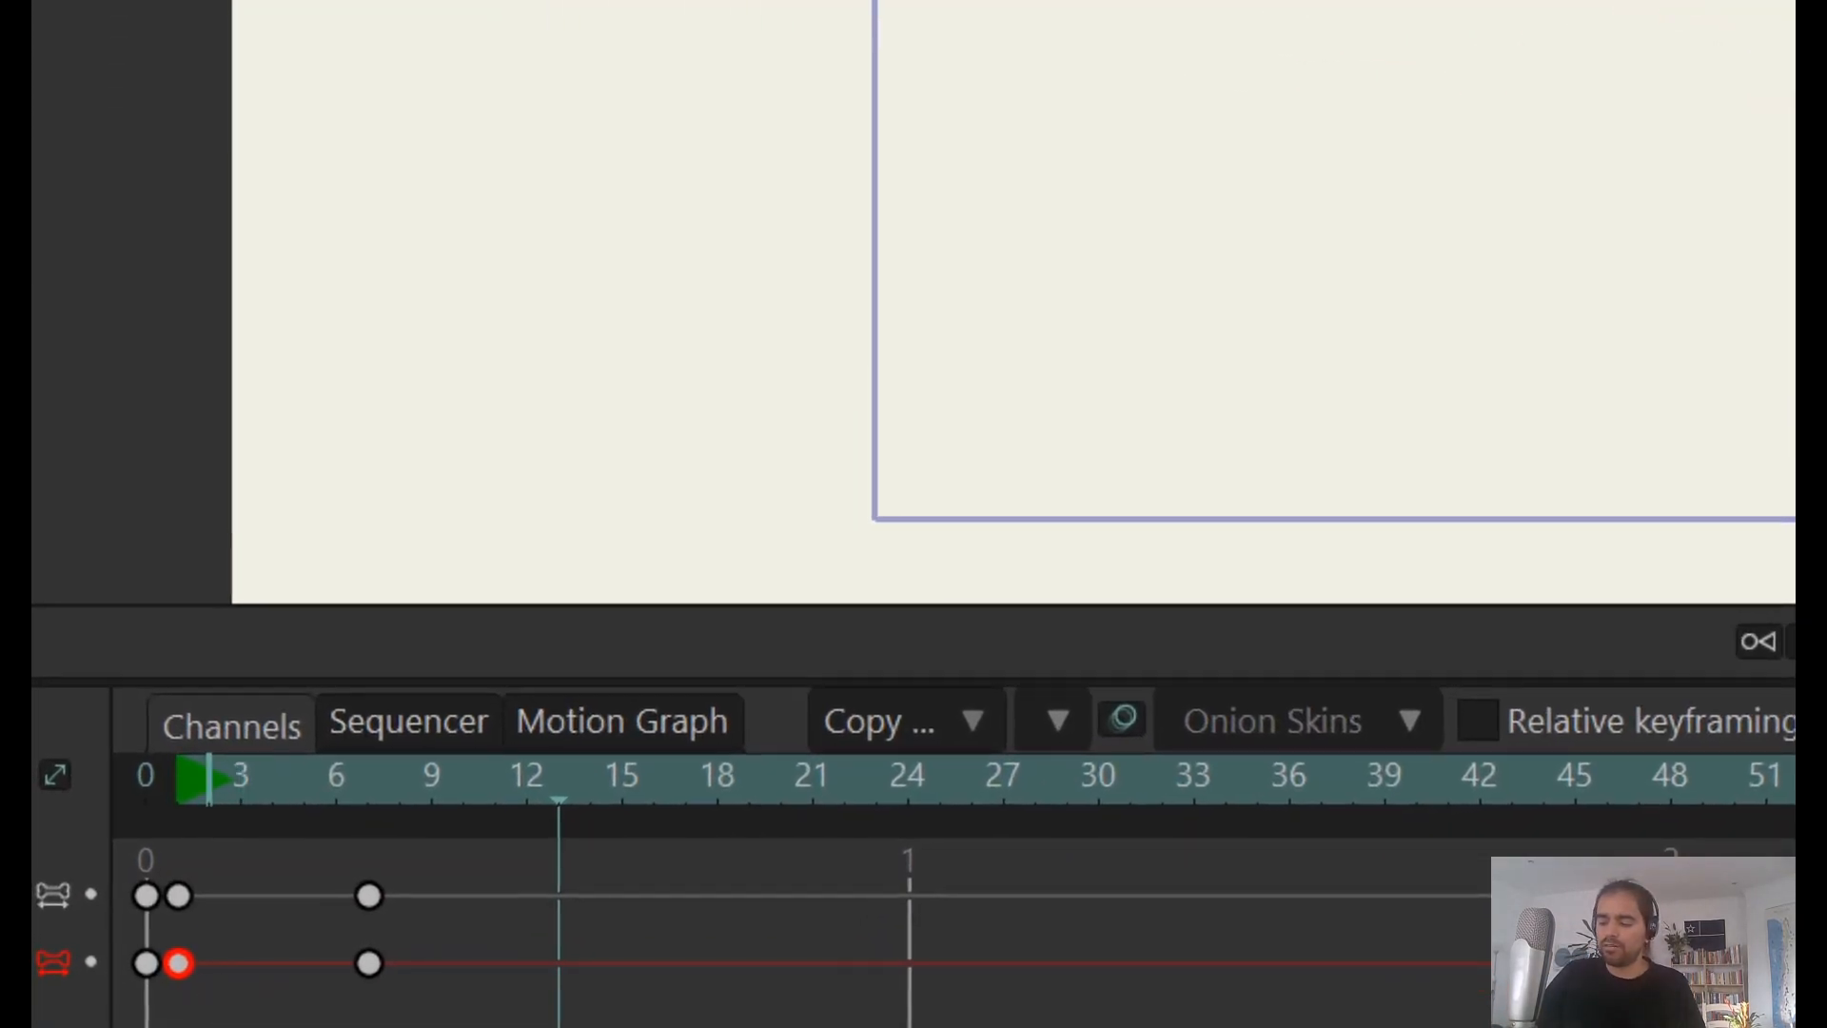
left_click(460, 1019)
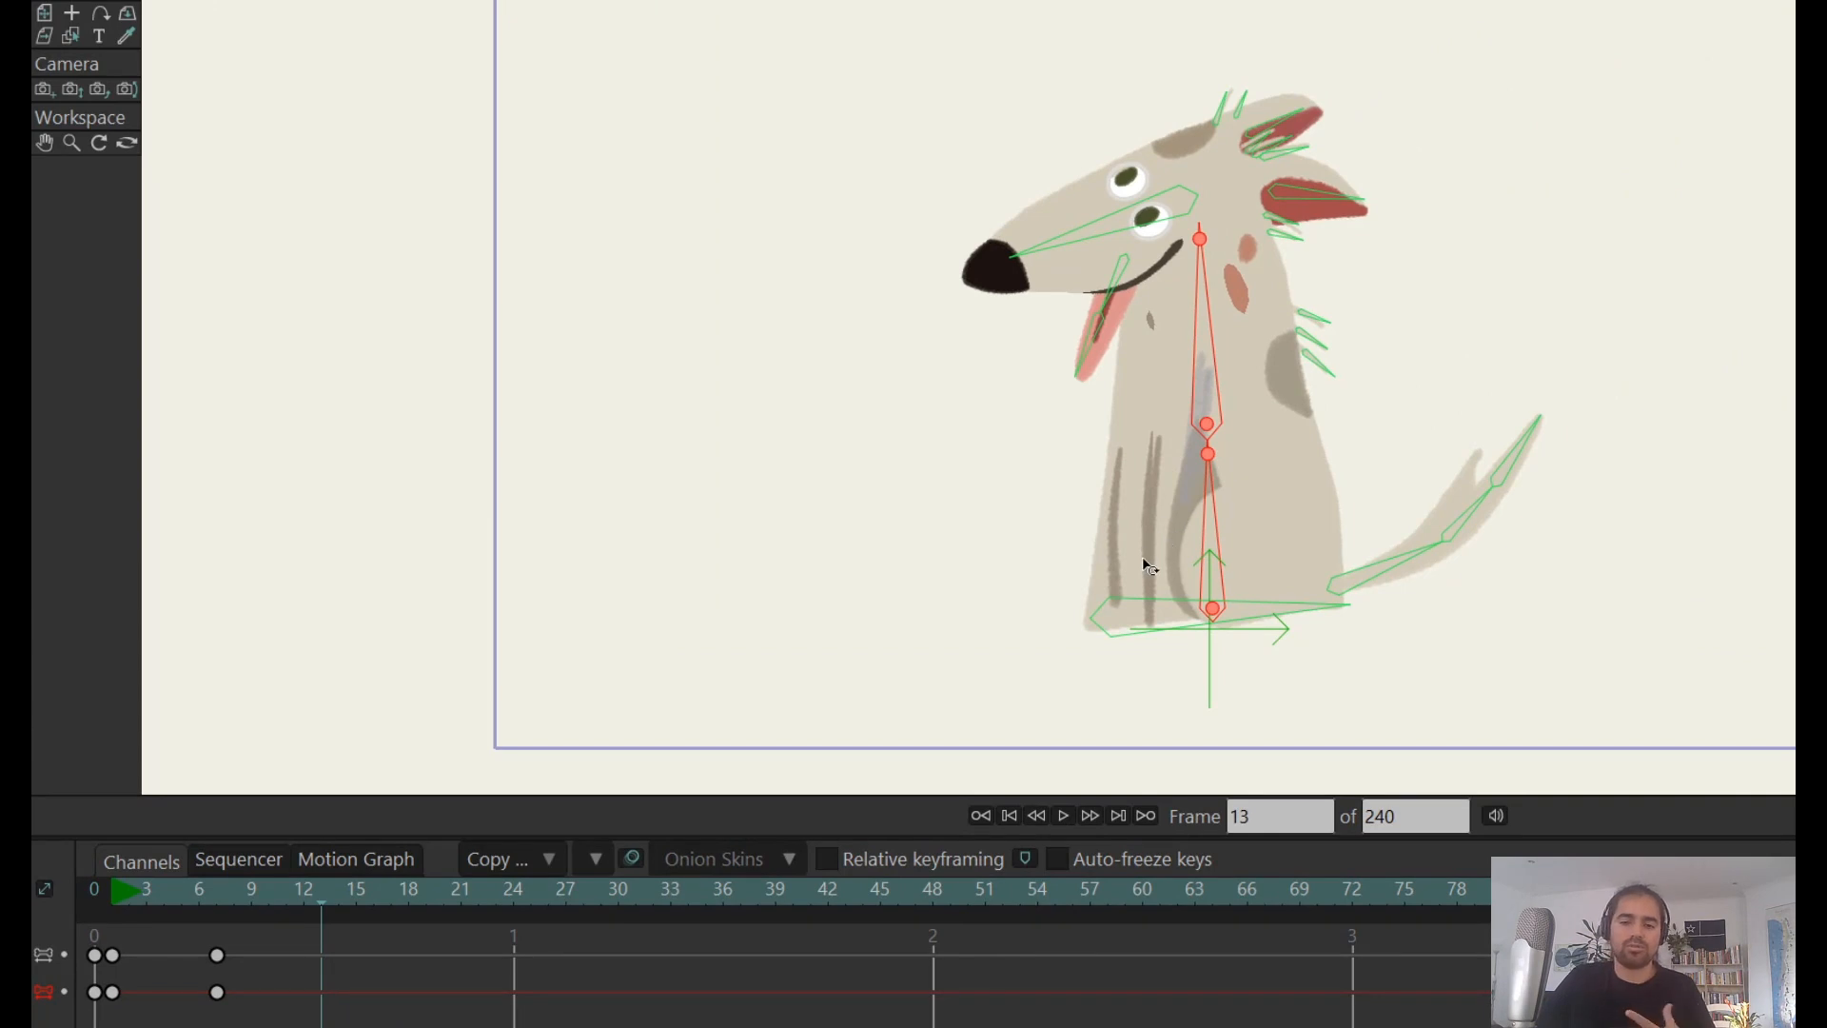
left_click(112, 992)
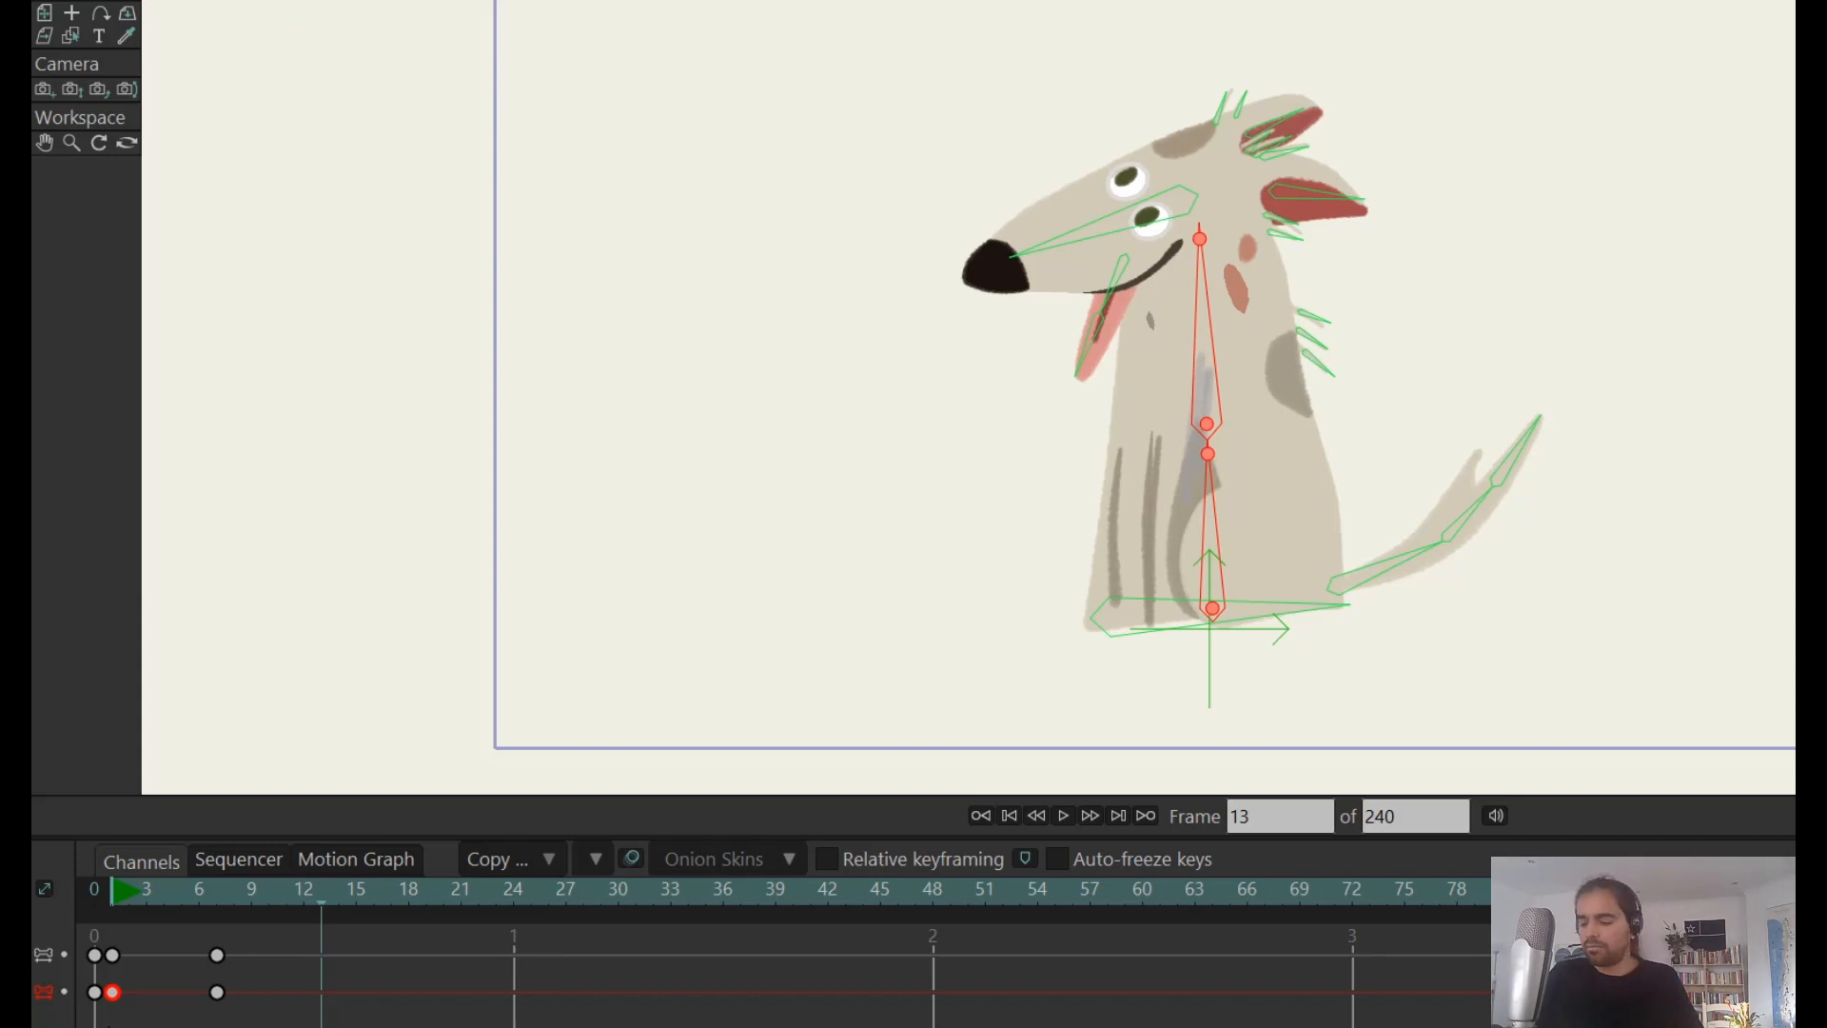
key("ctrl+v")
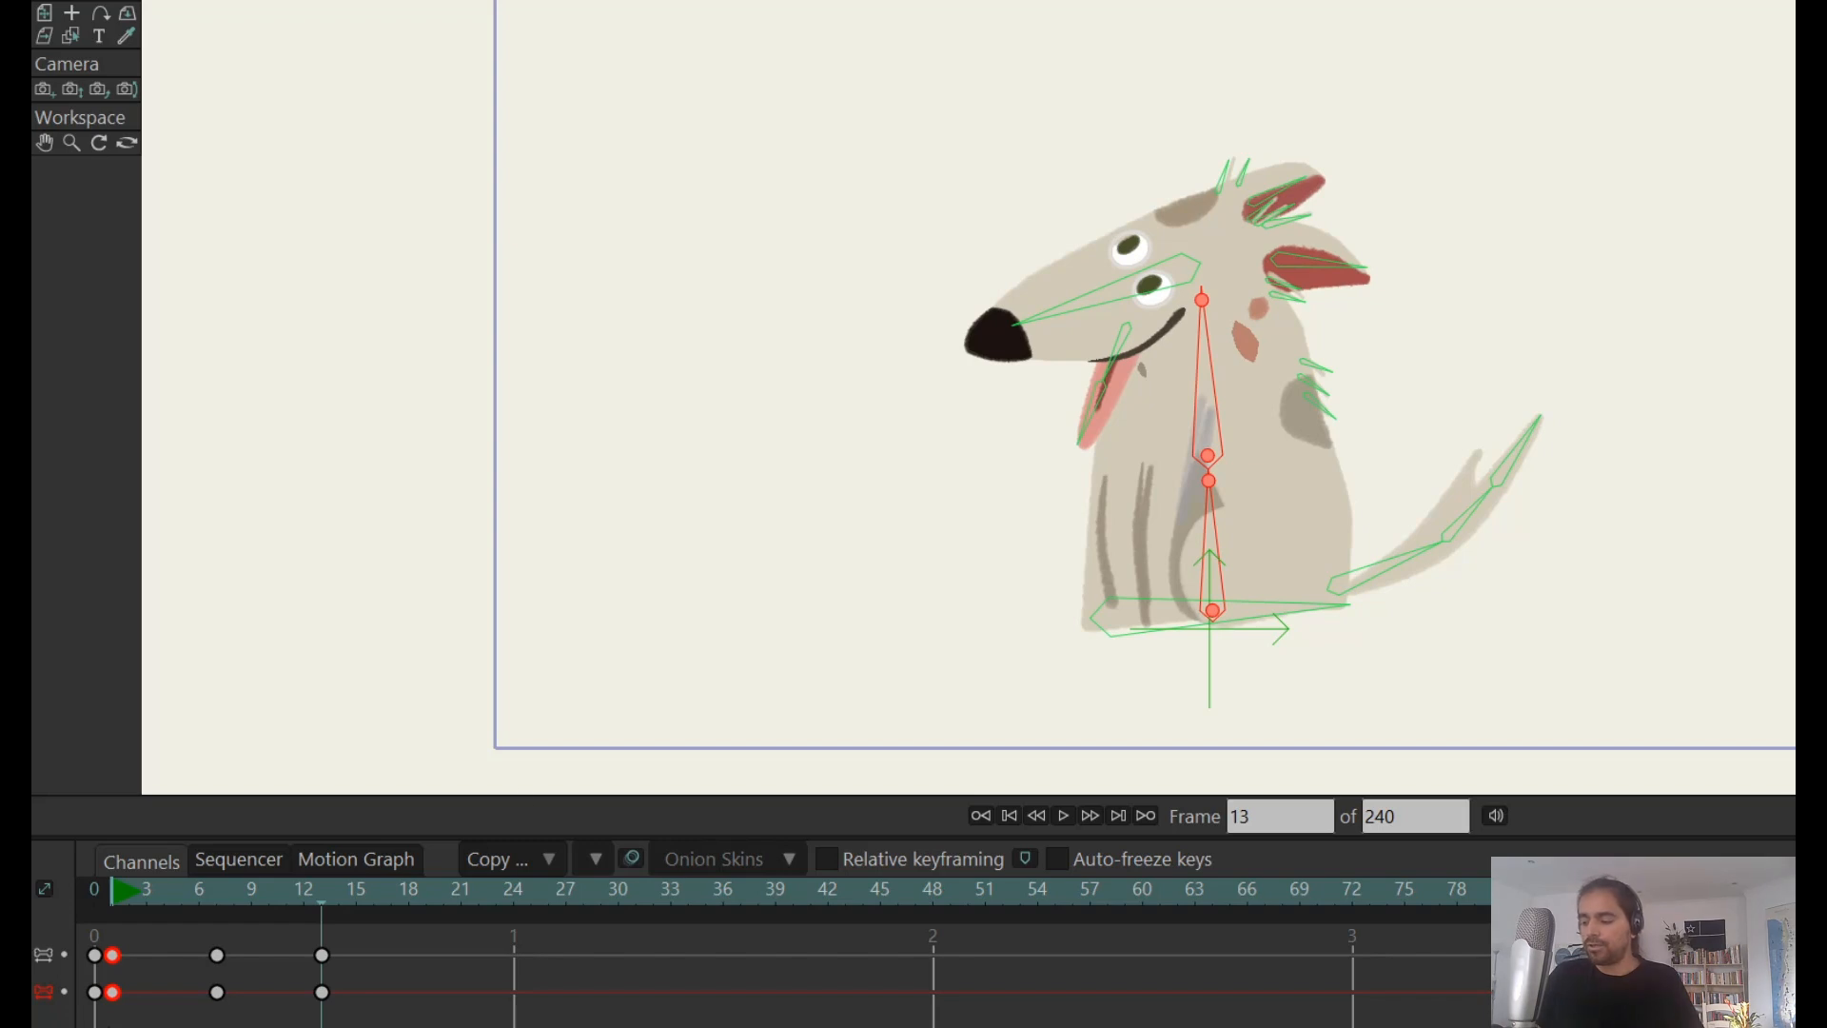
- Scrub through the motion and set both torso keyframes at frame 13 to Cycle interpolation, returning to absolute frame 2
left_click(121, 897)
mouse_move(115, 890)
left_mouse_down()
mouse_move(531, 890)
mouse_move(321, 890)
mouse_move(338, 890)
left_mouse_up()
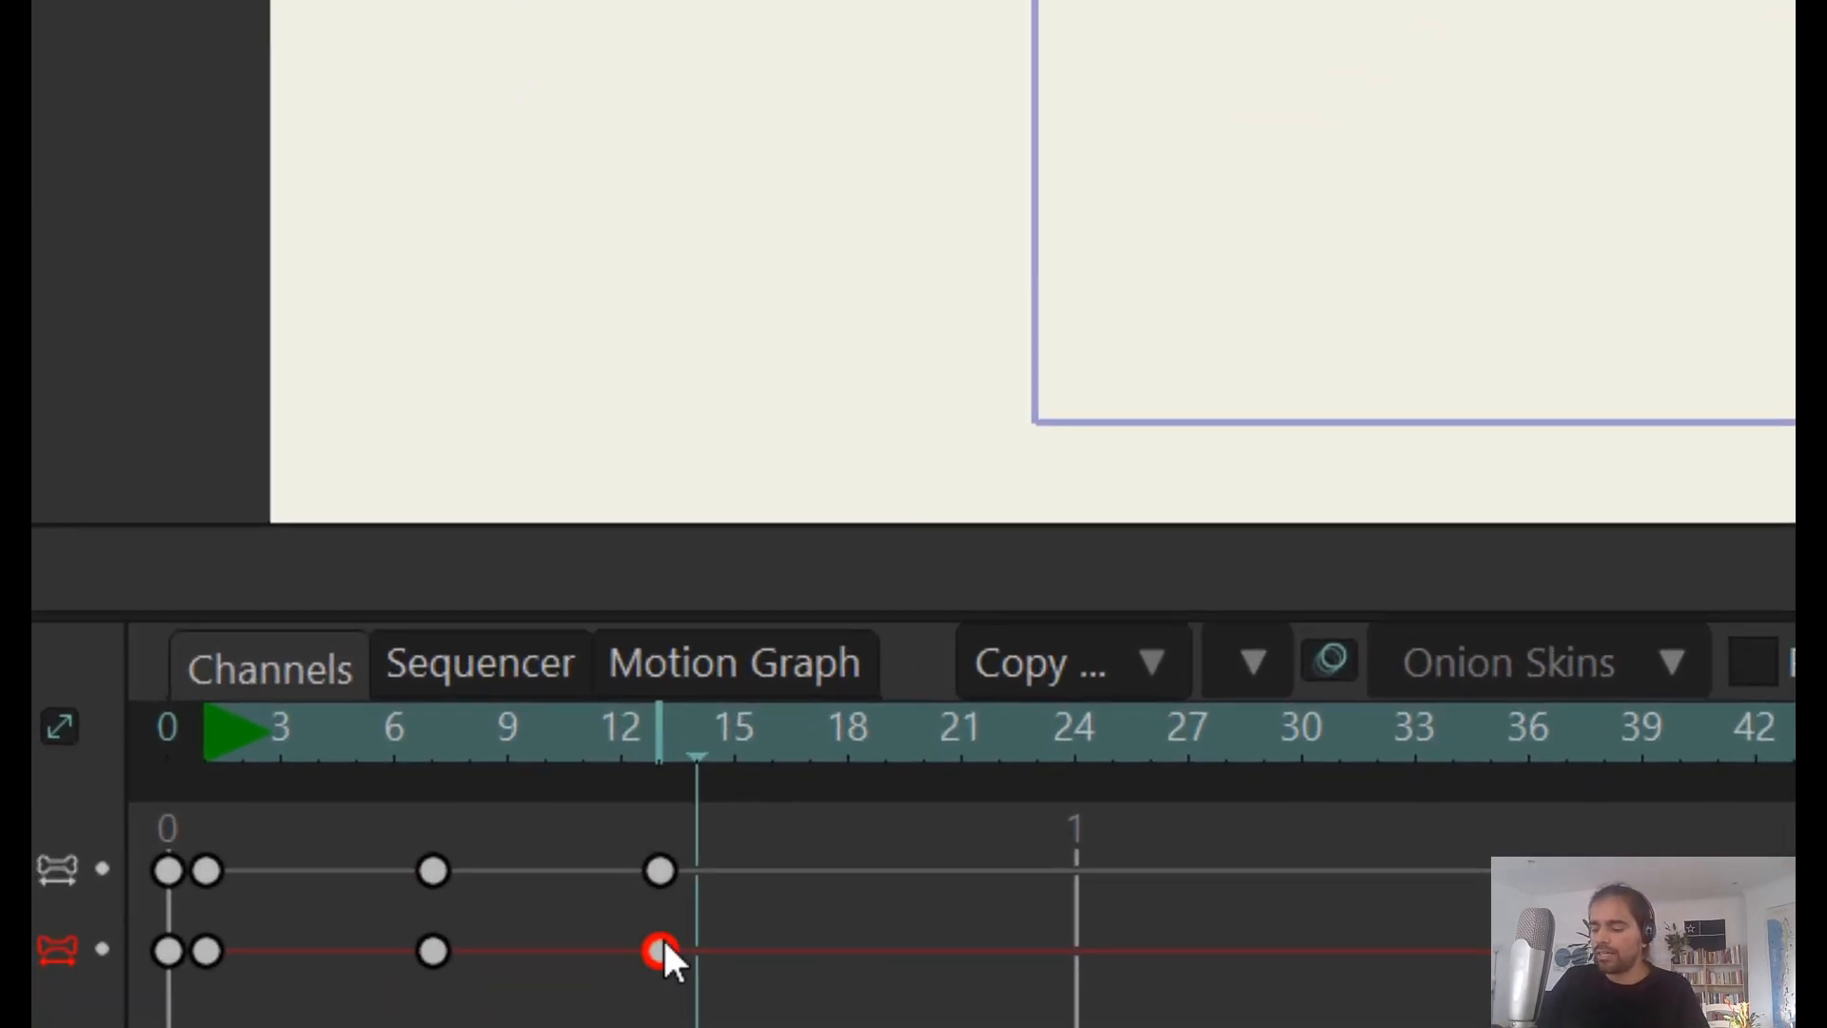
right_click(659, 951)
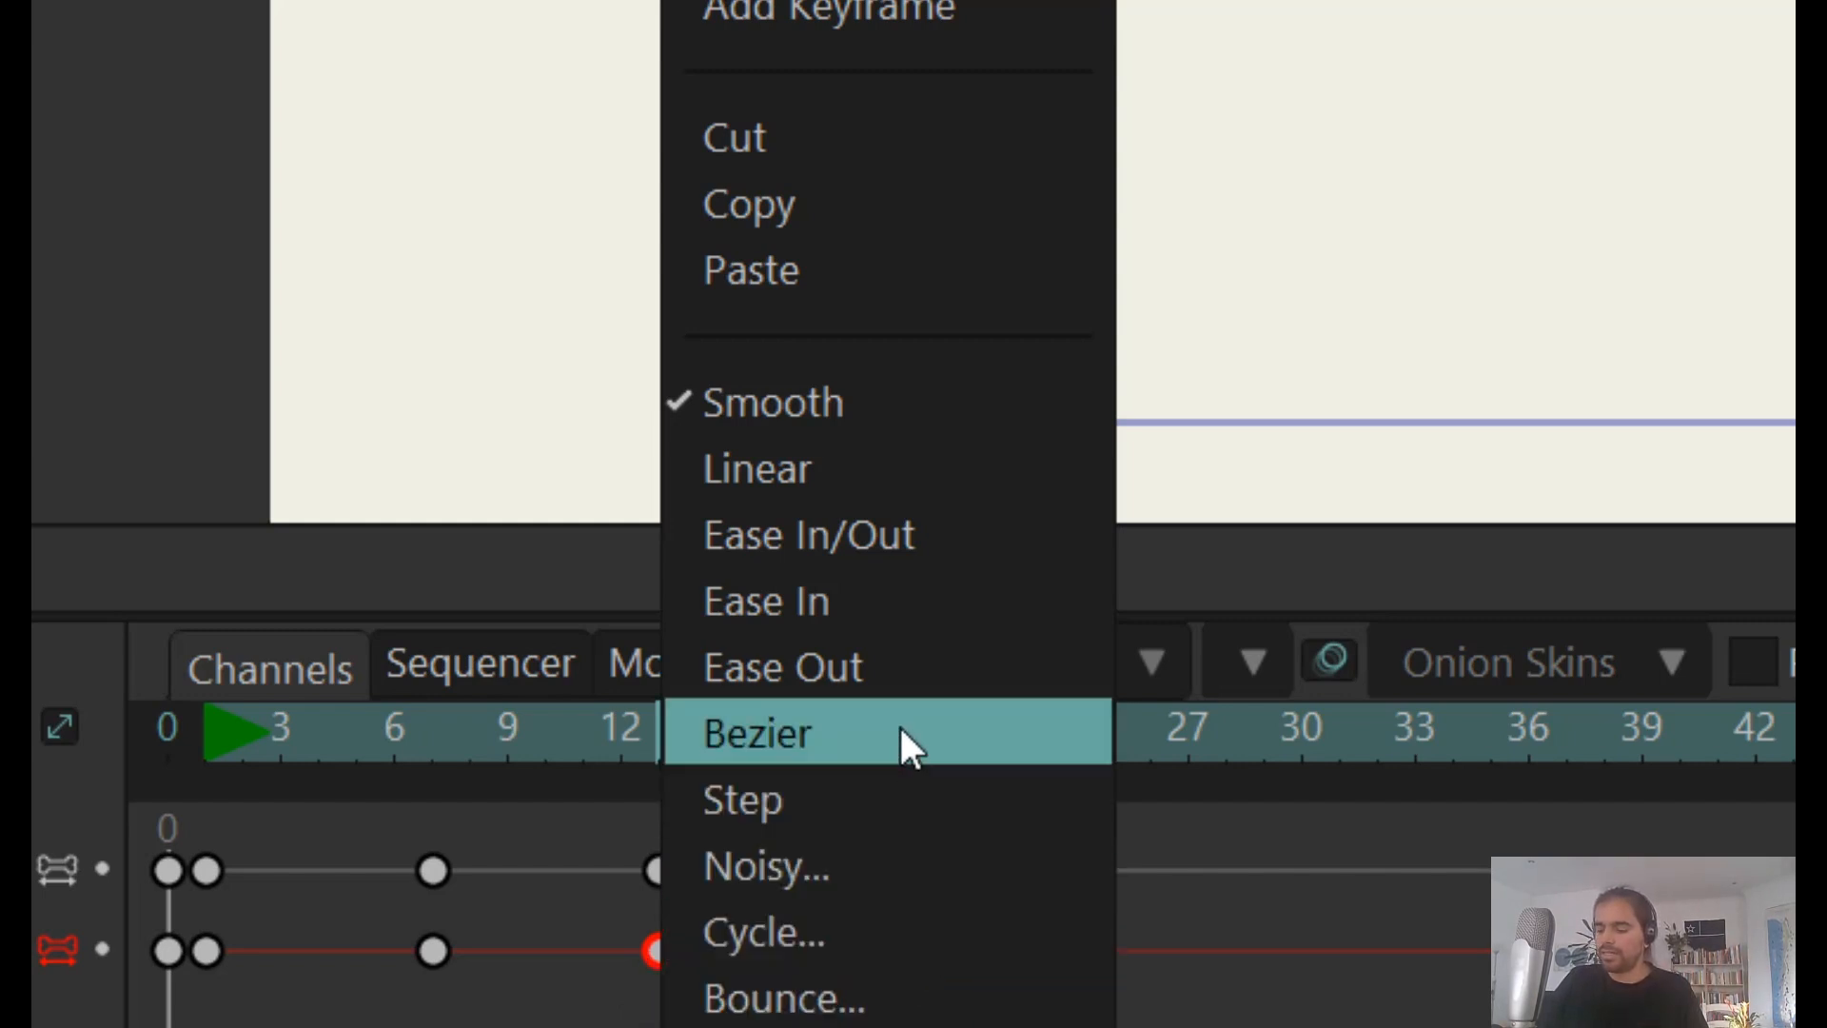
left_click(912, 929)
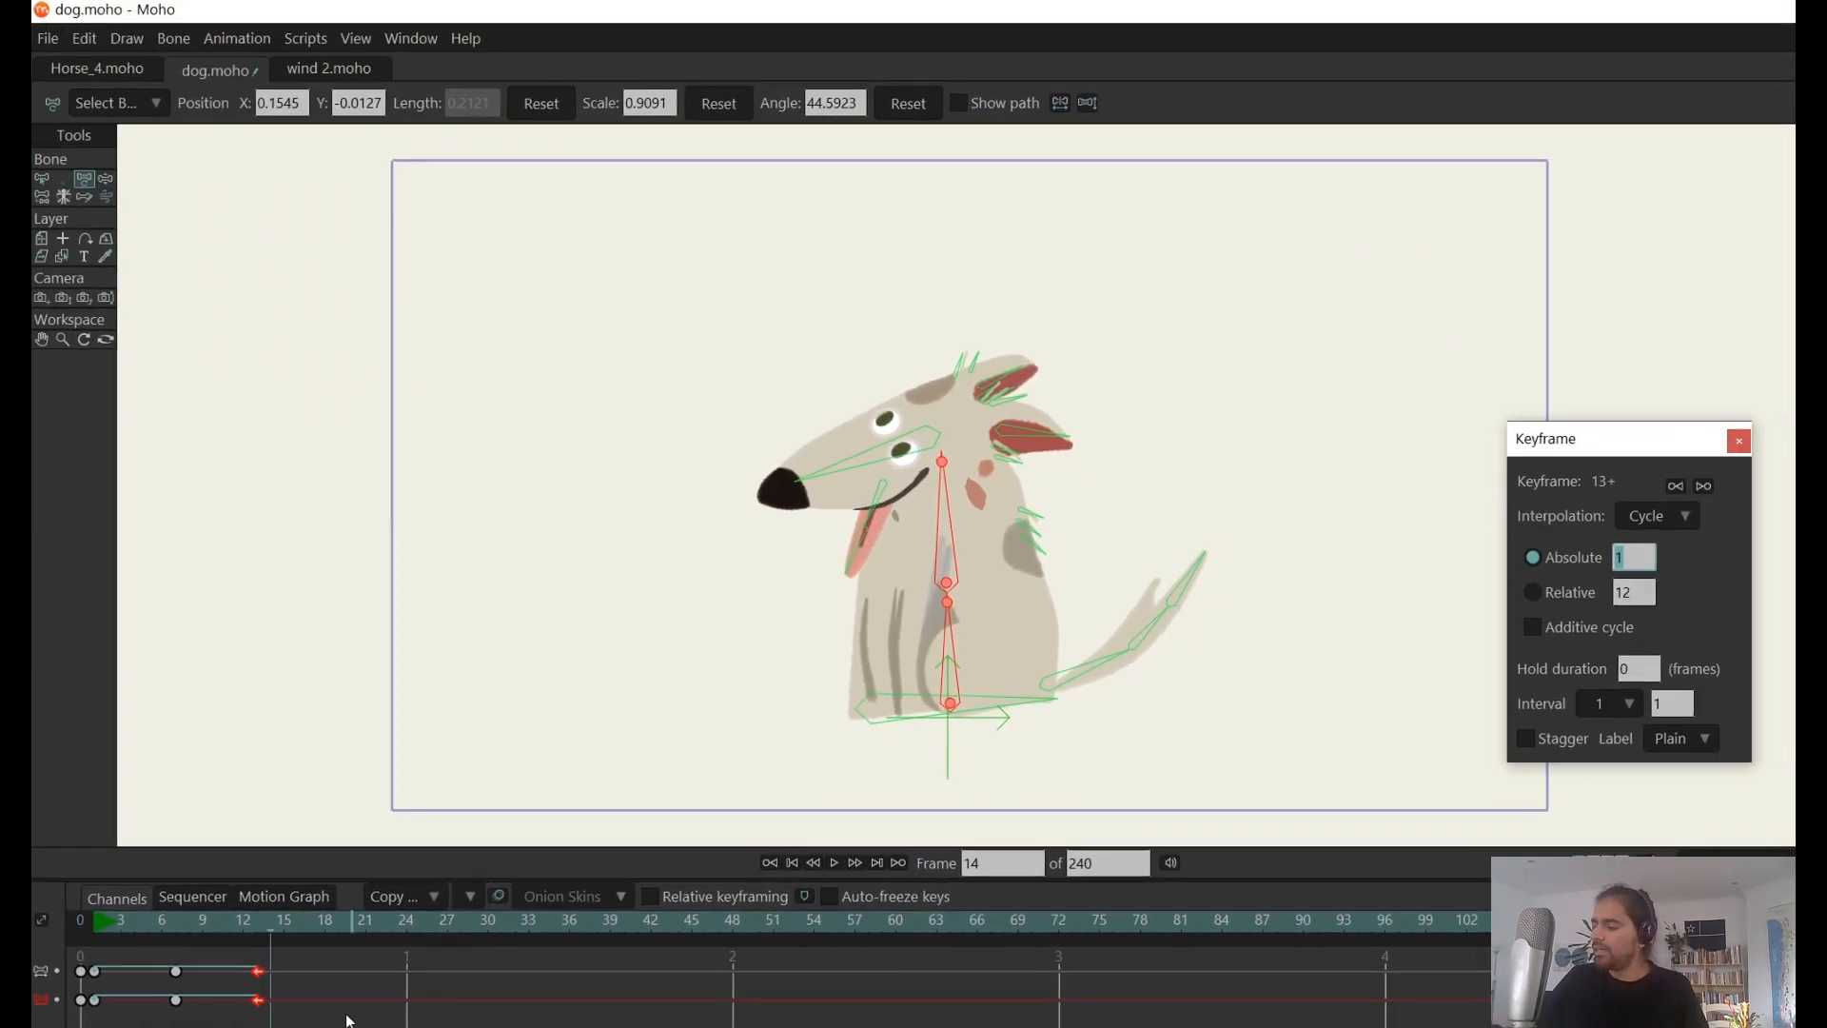
left_click_drag(1618, 438, 1370, 458)
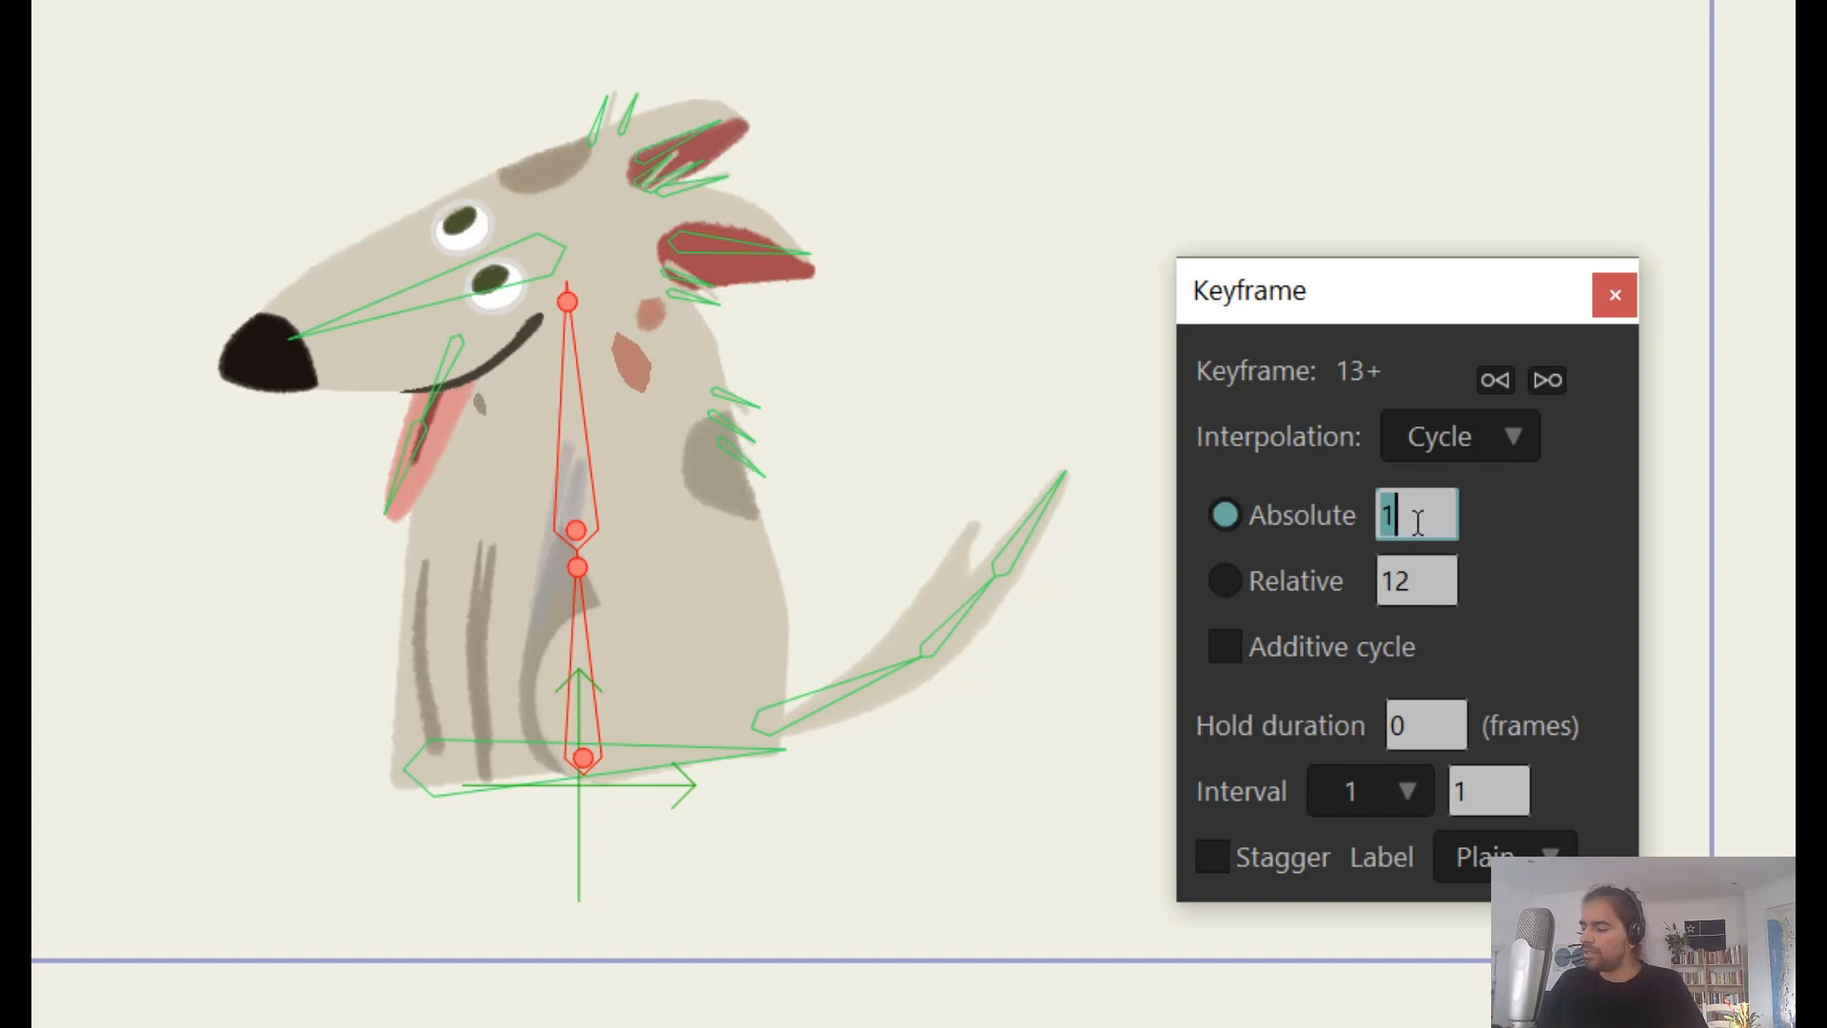
type("2")
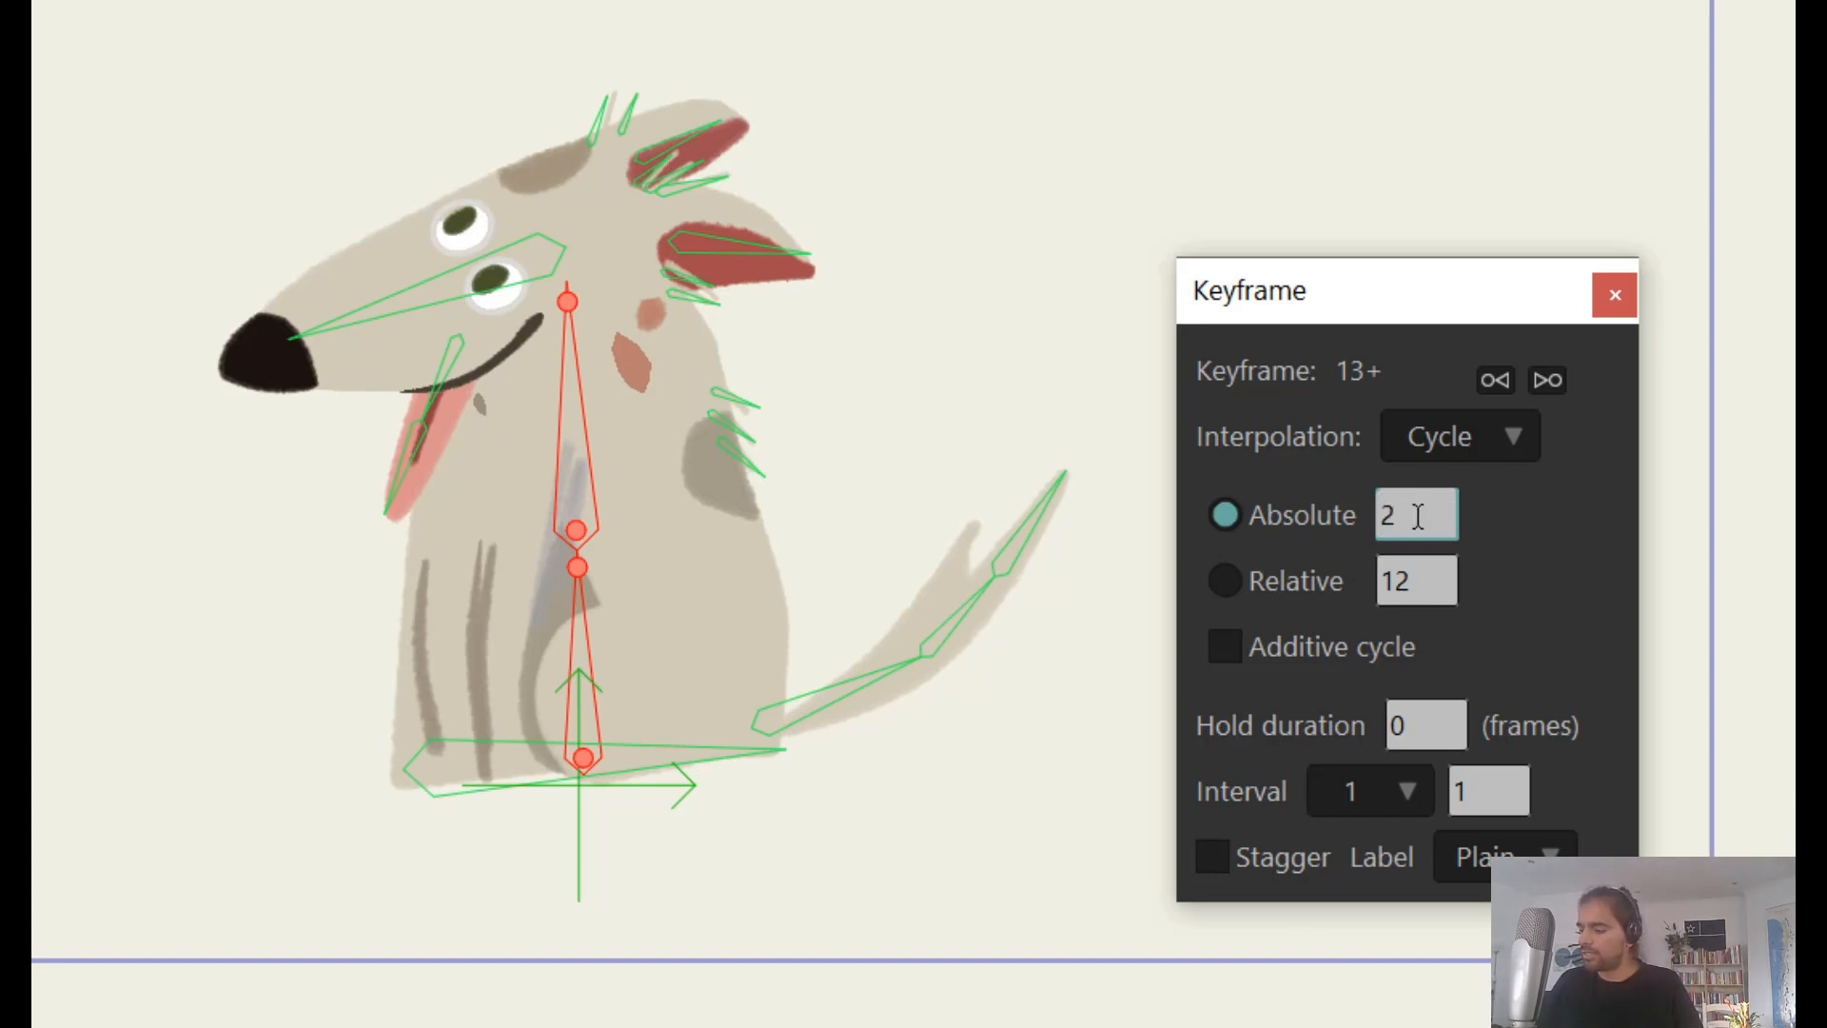
left_click(1393, 588)
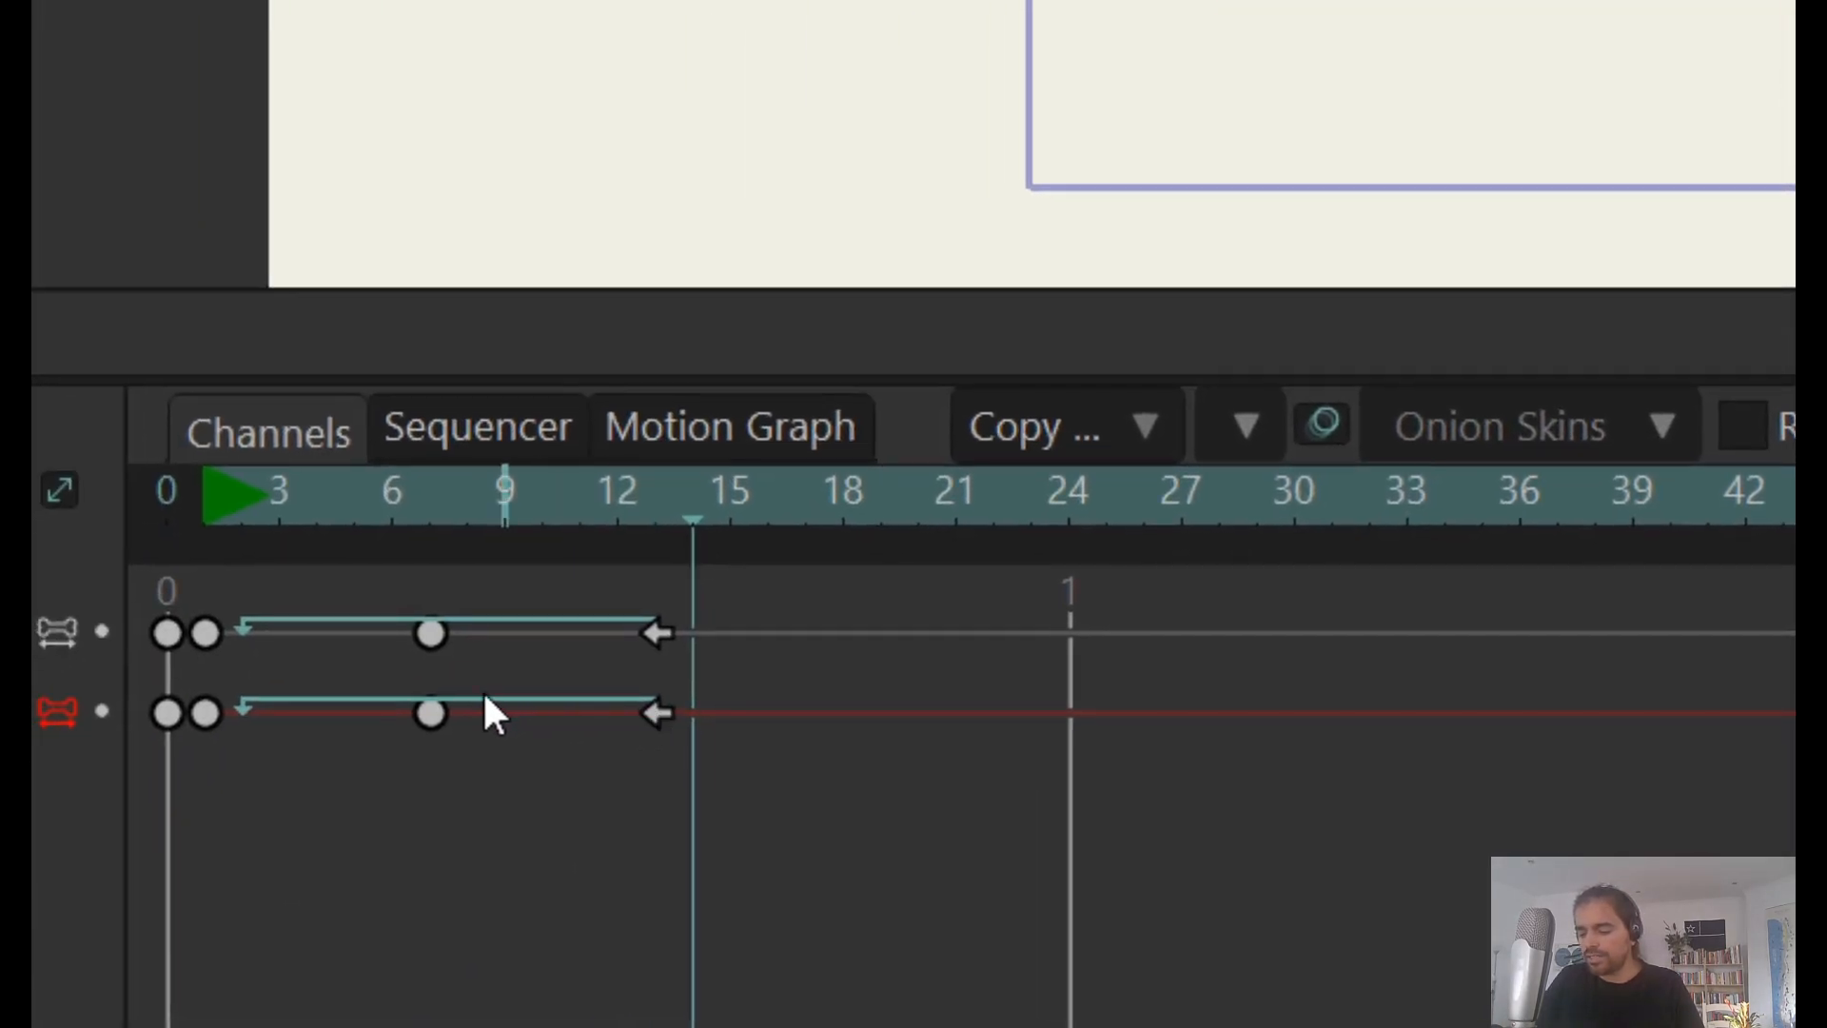
- Play back the looping torso motion and examine the cycle's return point at frame 2 against its end at frame 13
left_click_drag(485, 696, 244, 701)
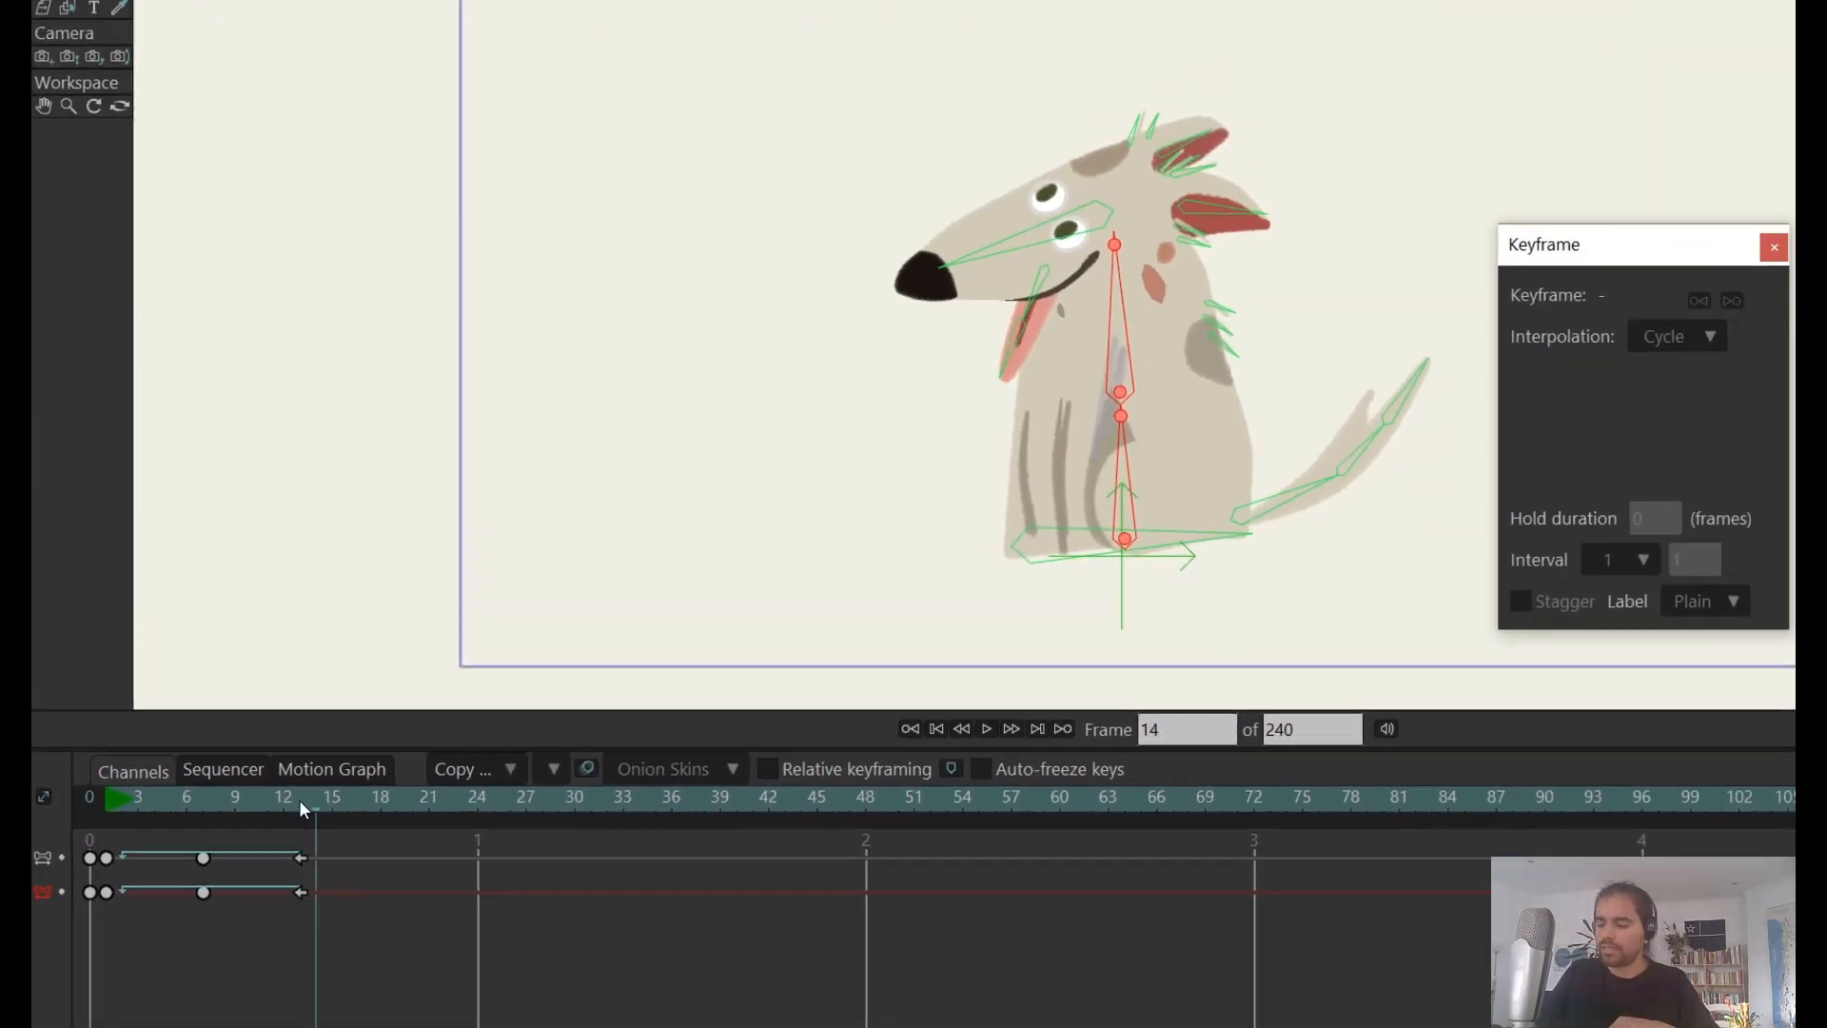
key("space")
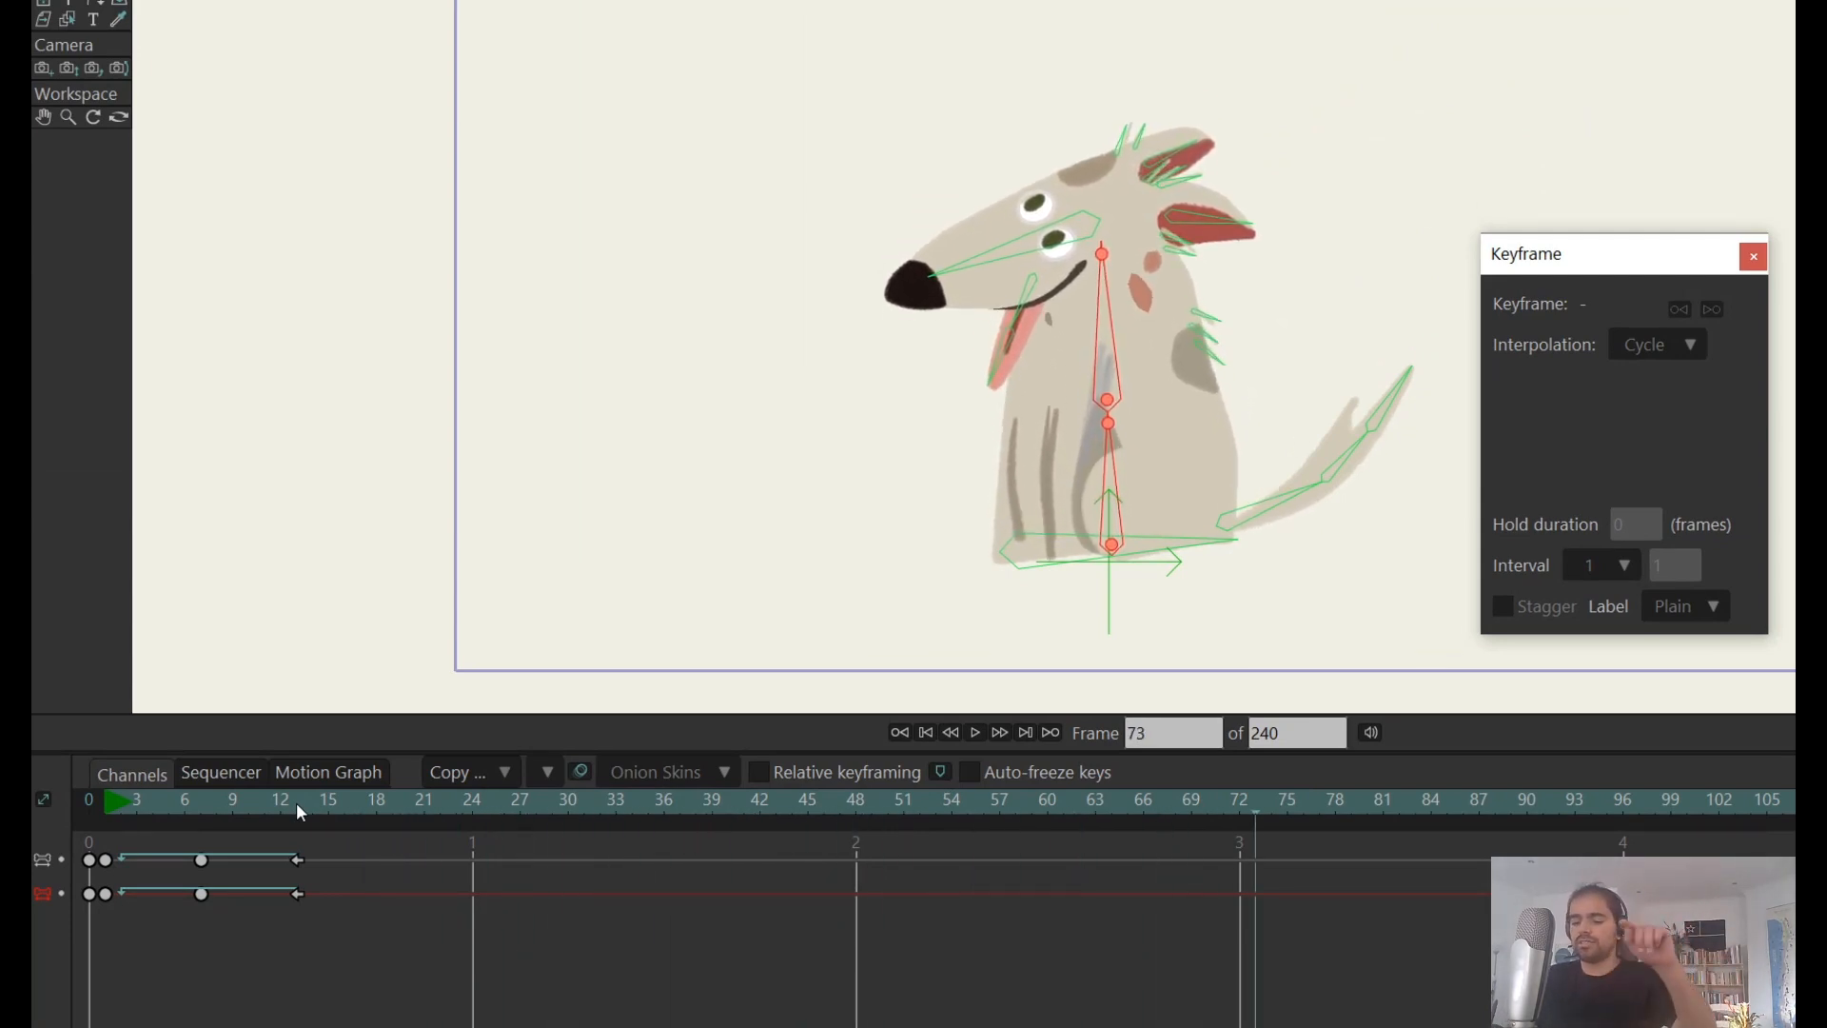
key("space")
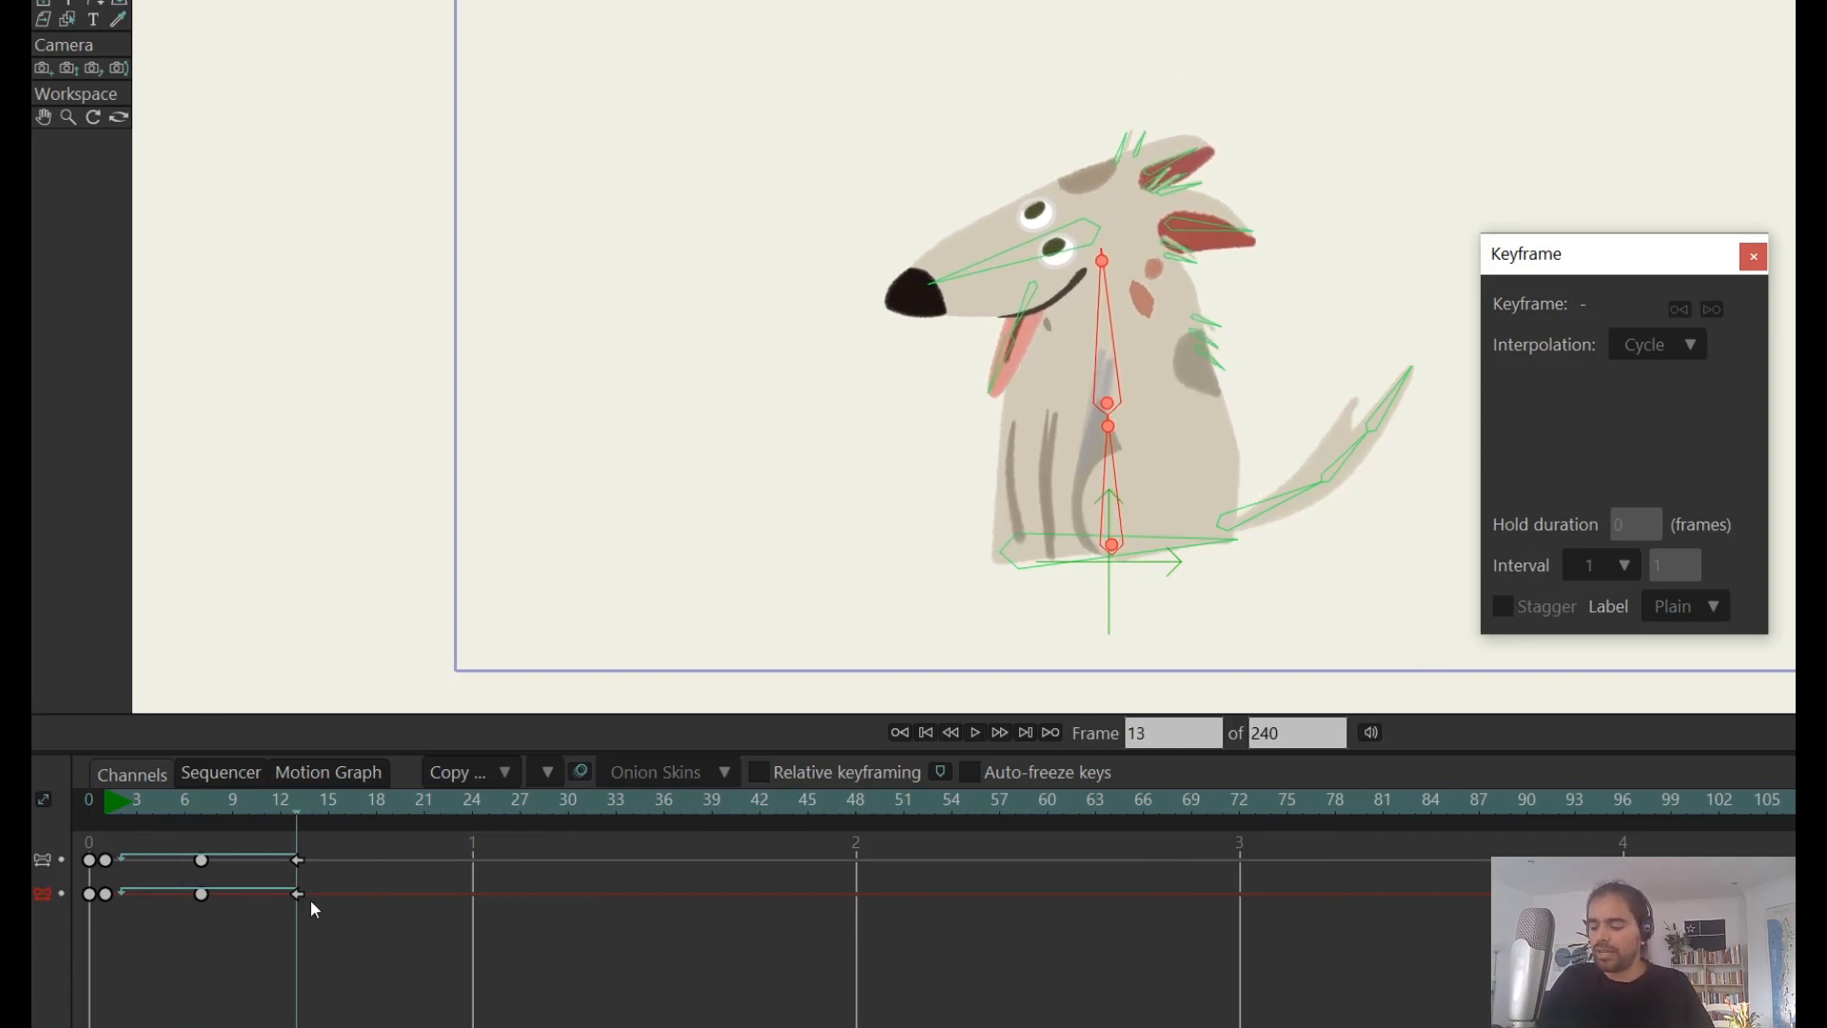
left_click(297, 894)
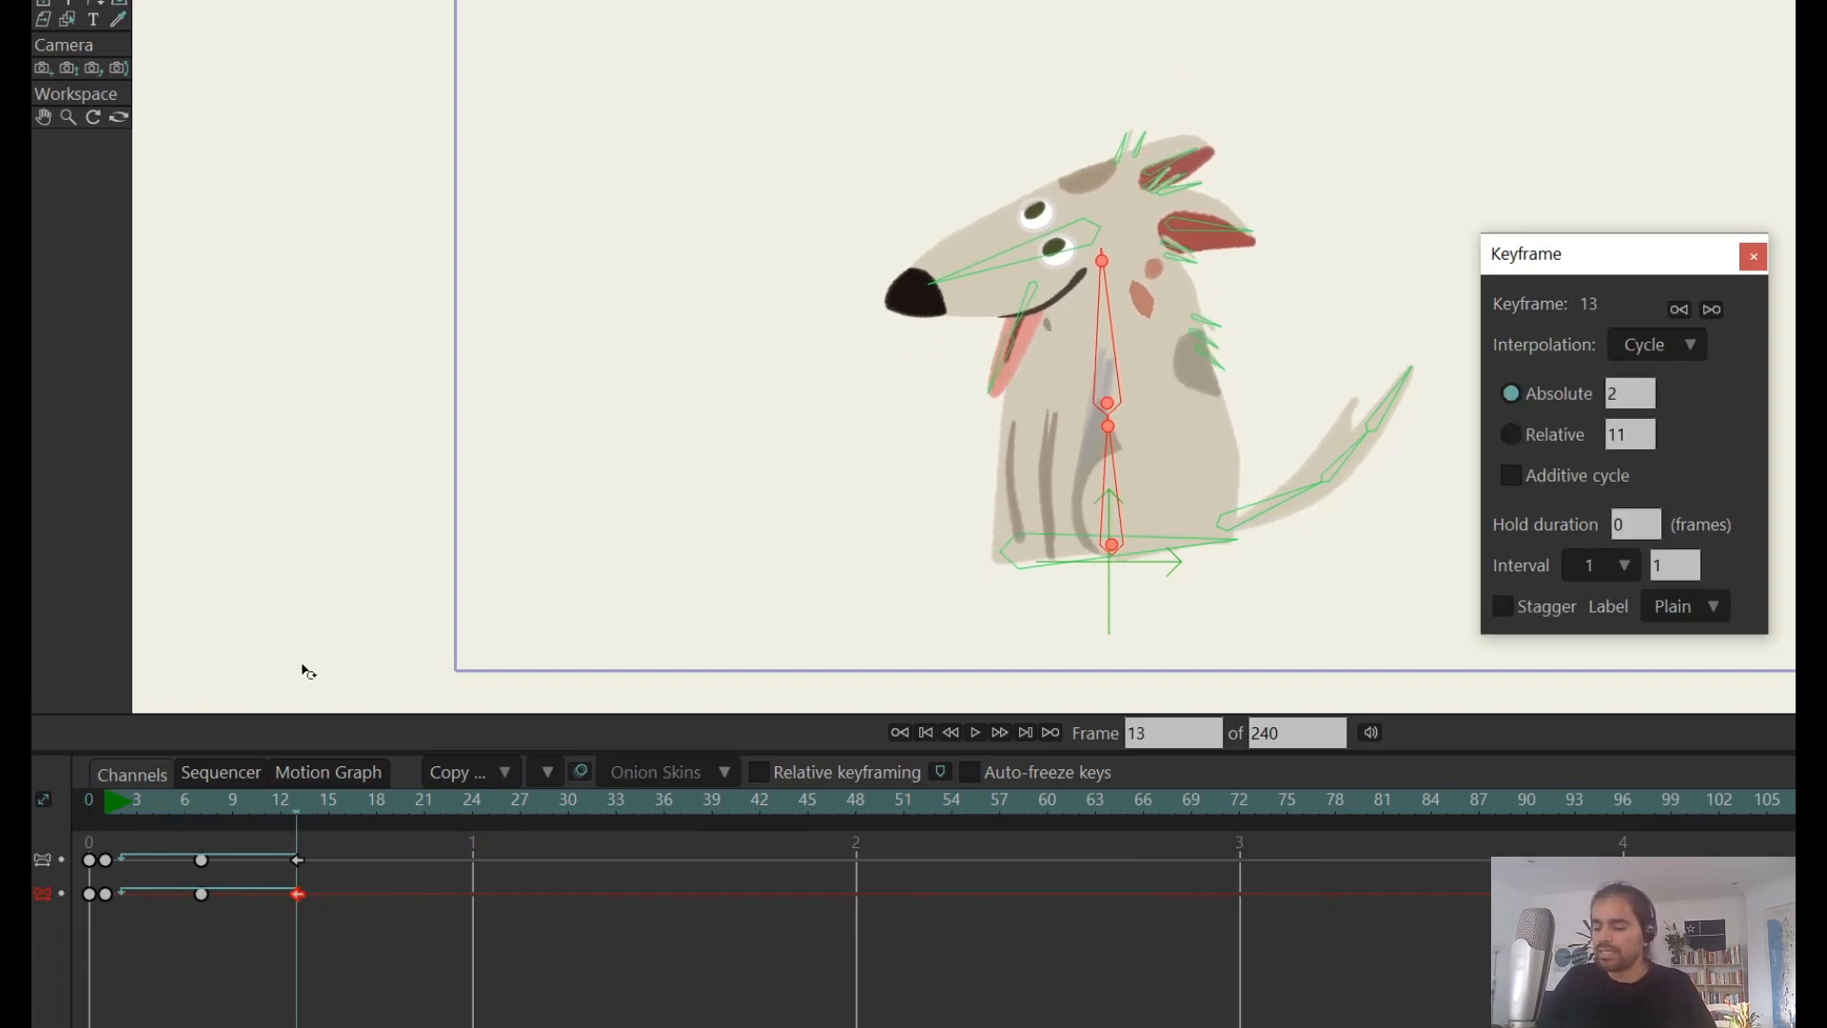
left_click(122, 802)
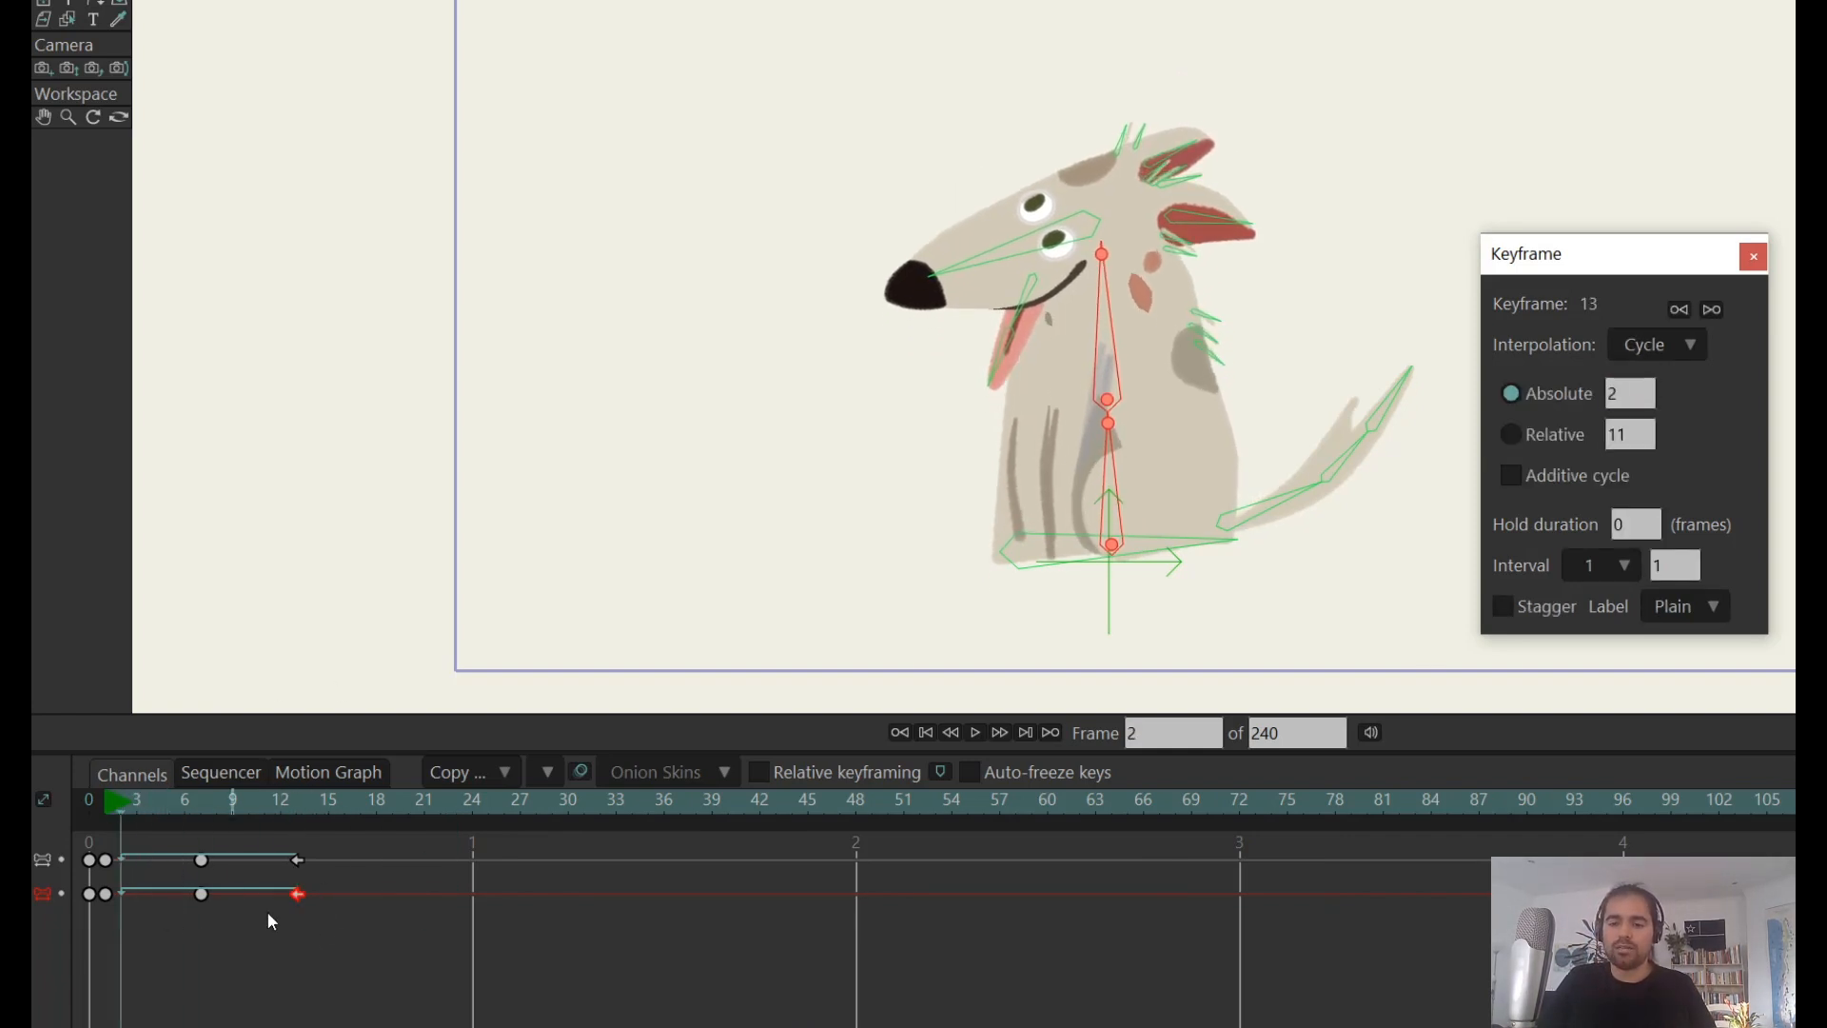
left_click(379, 944)
left_click(307, 834)
left_click_drag(325, 853, 340, 883)
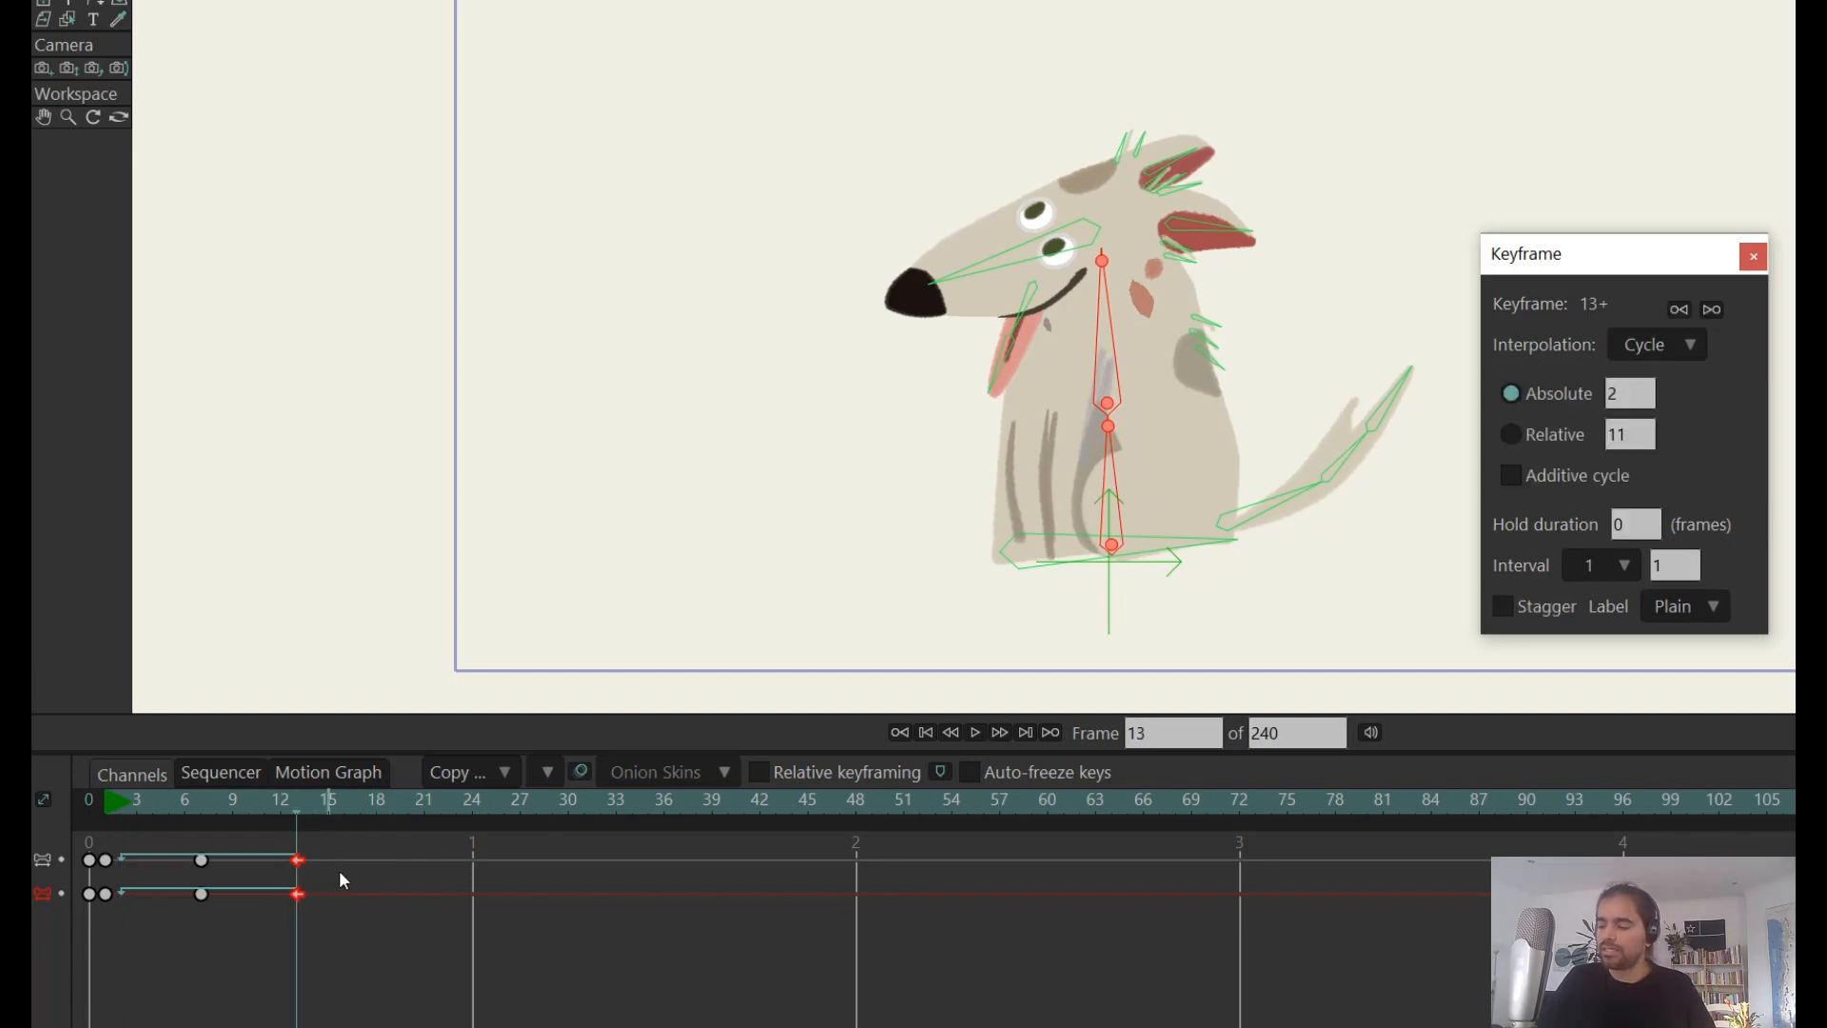
left_click(107, 809)
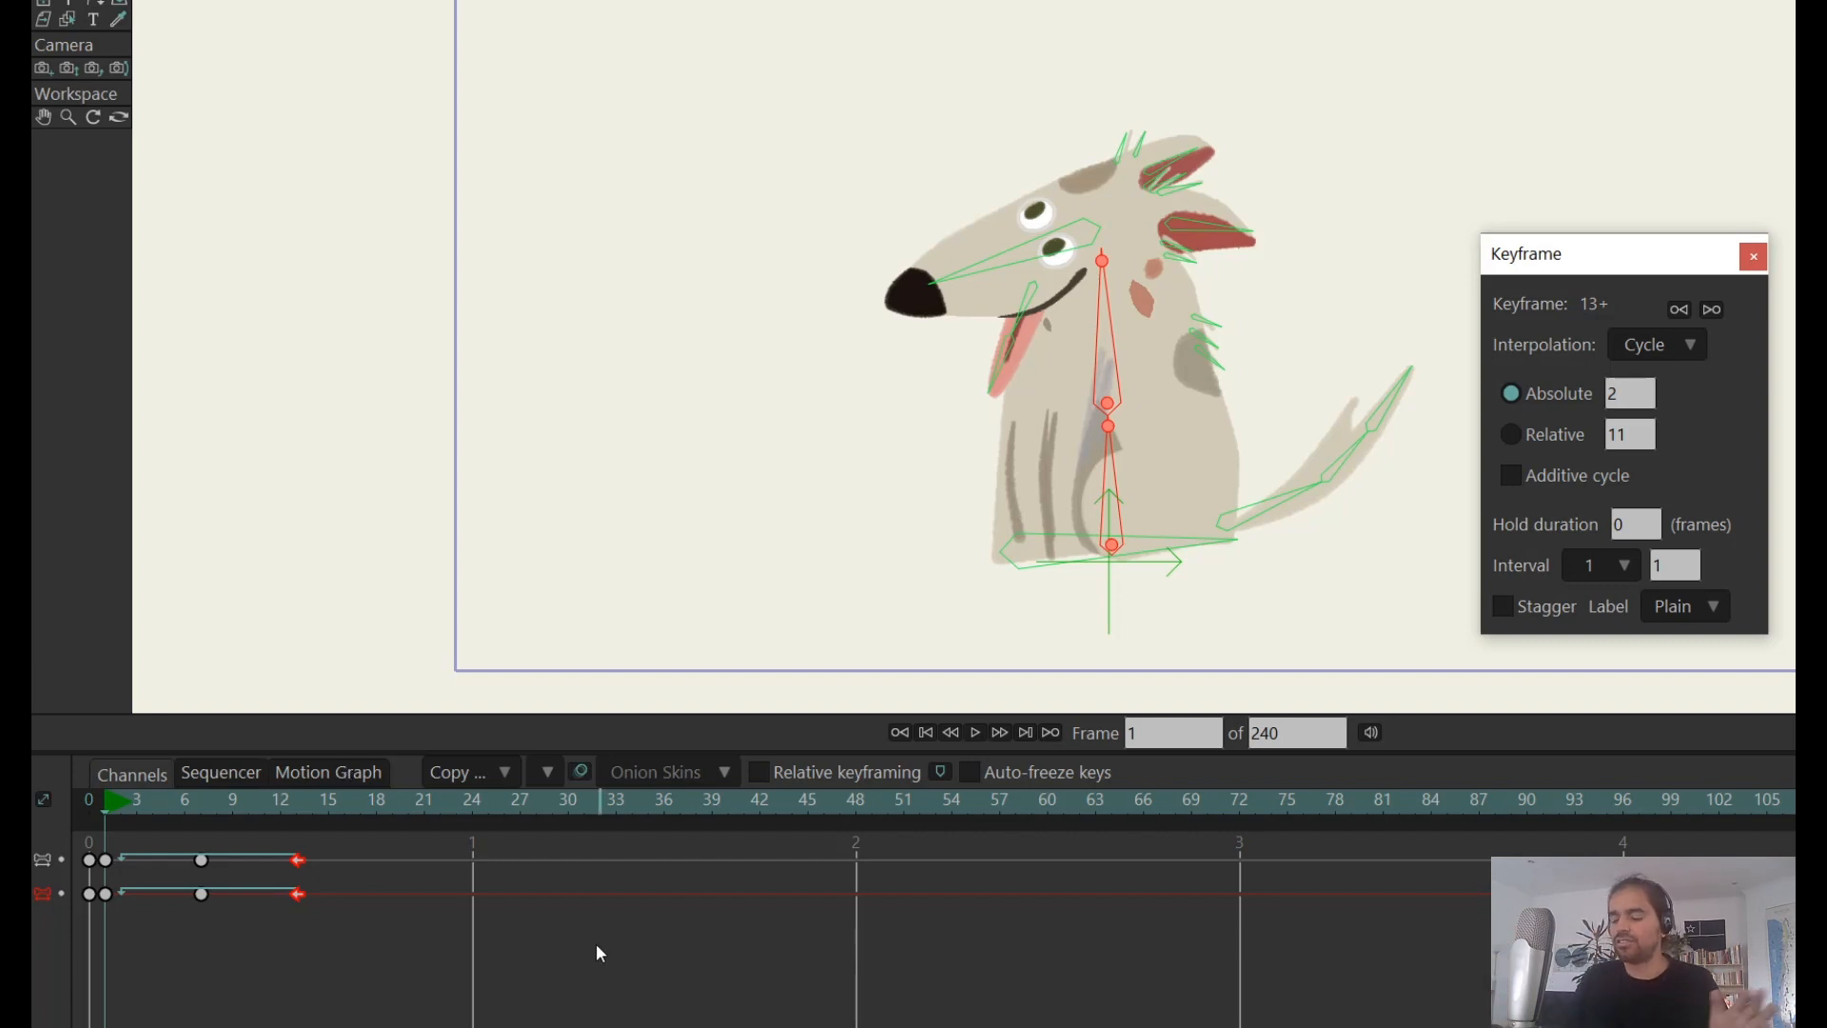
left_click(403, 904)
key("space")
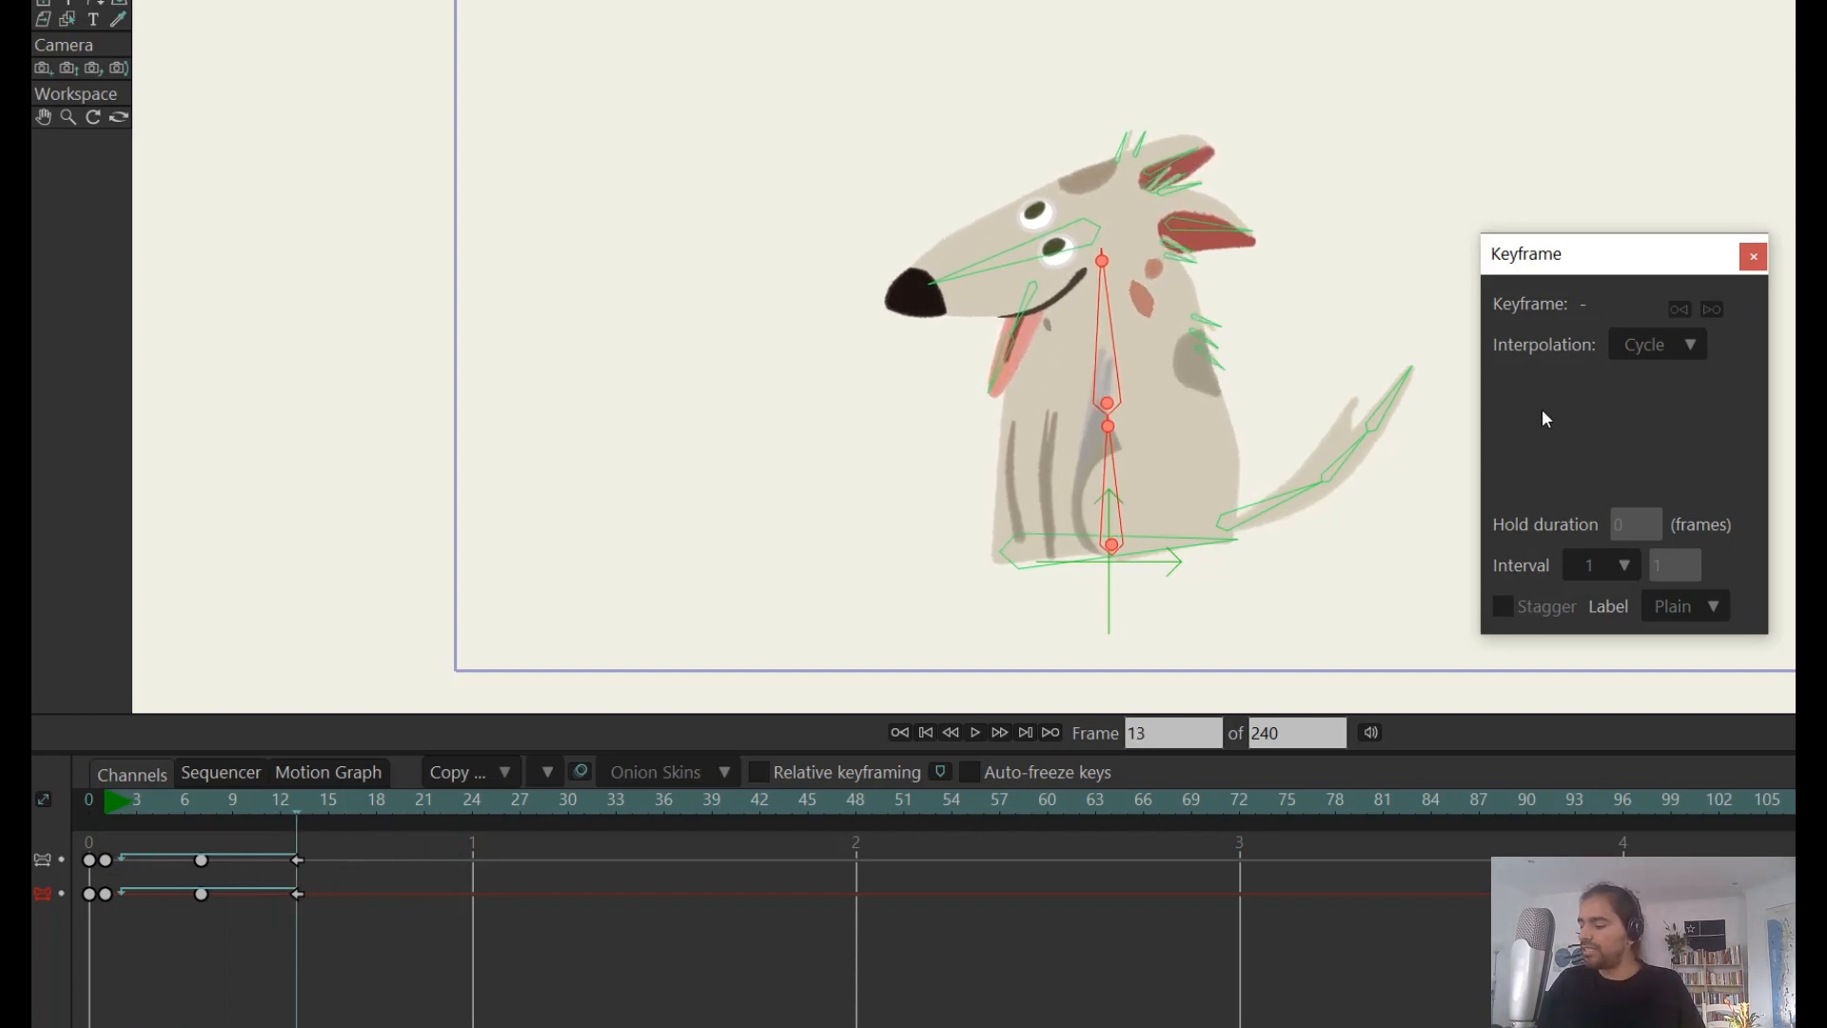
- Move both torso bones' cycle keyframes from frame 13 to frame 42
left_click(298, 895)
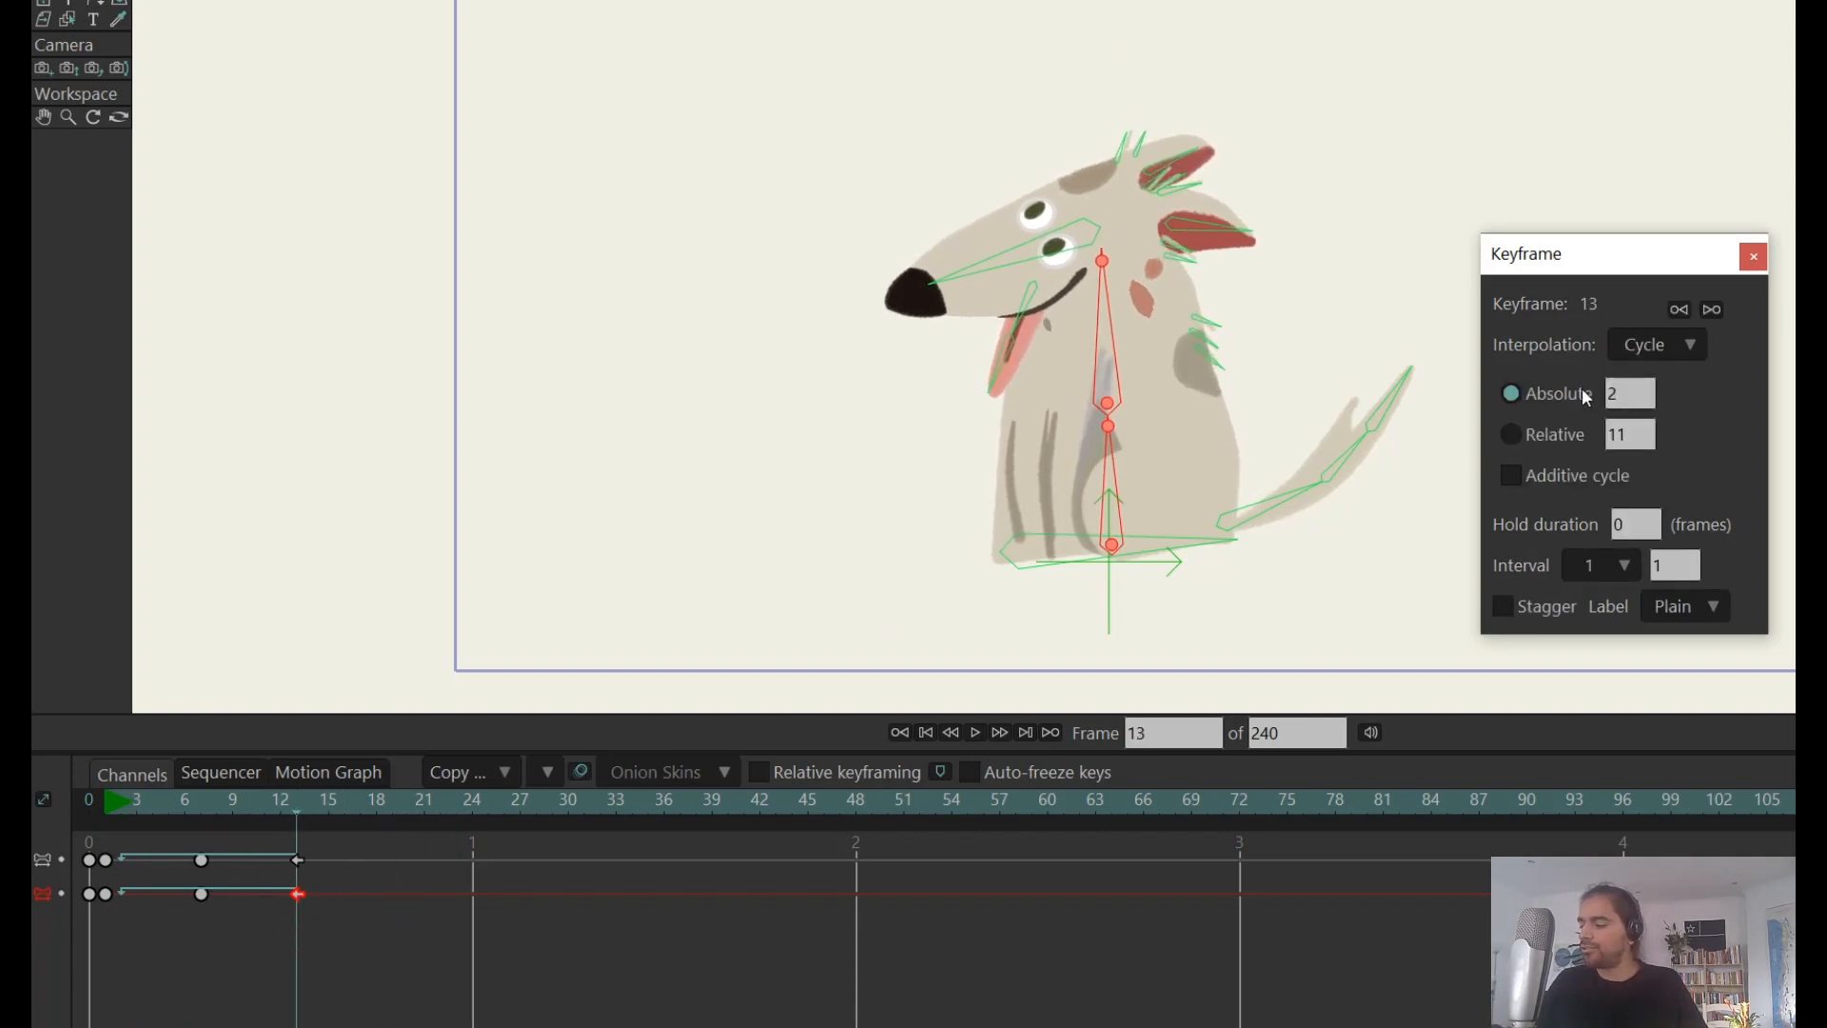
left_click(298, 938)
left_click(300, 896)
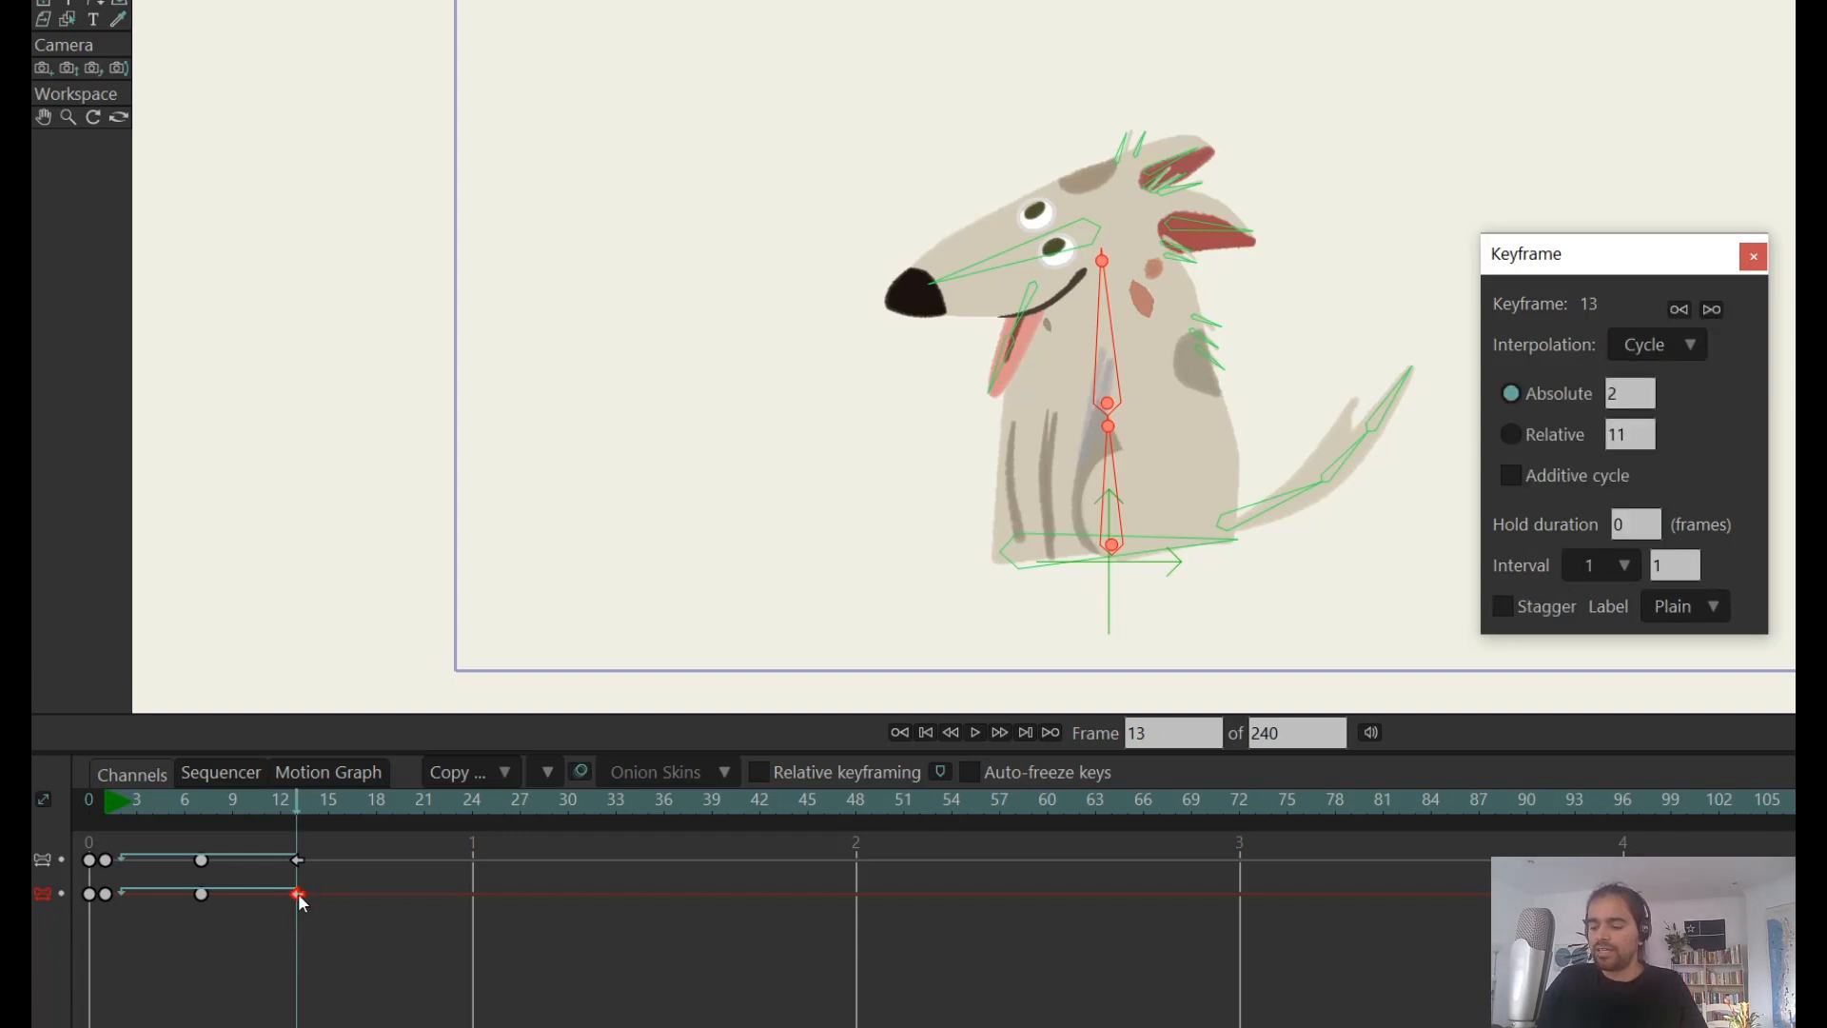
key("Return")
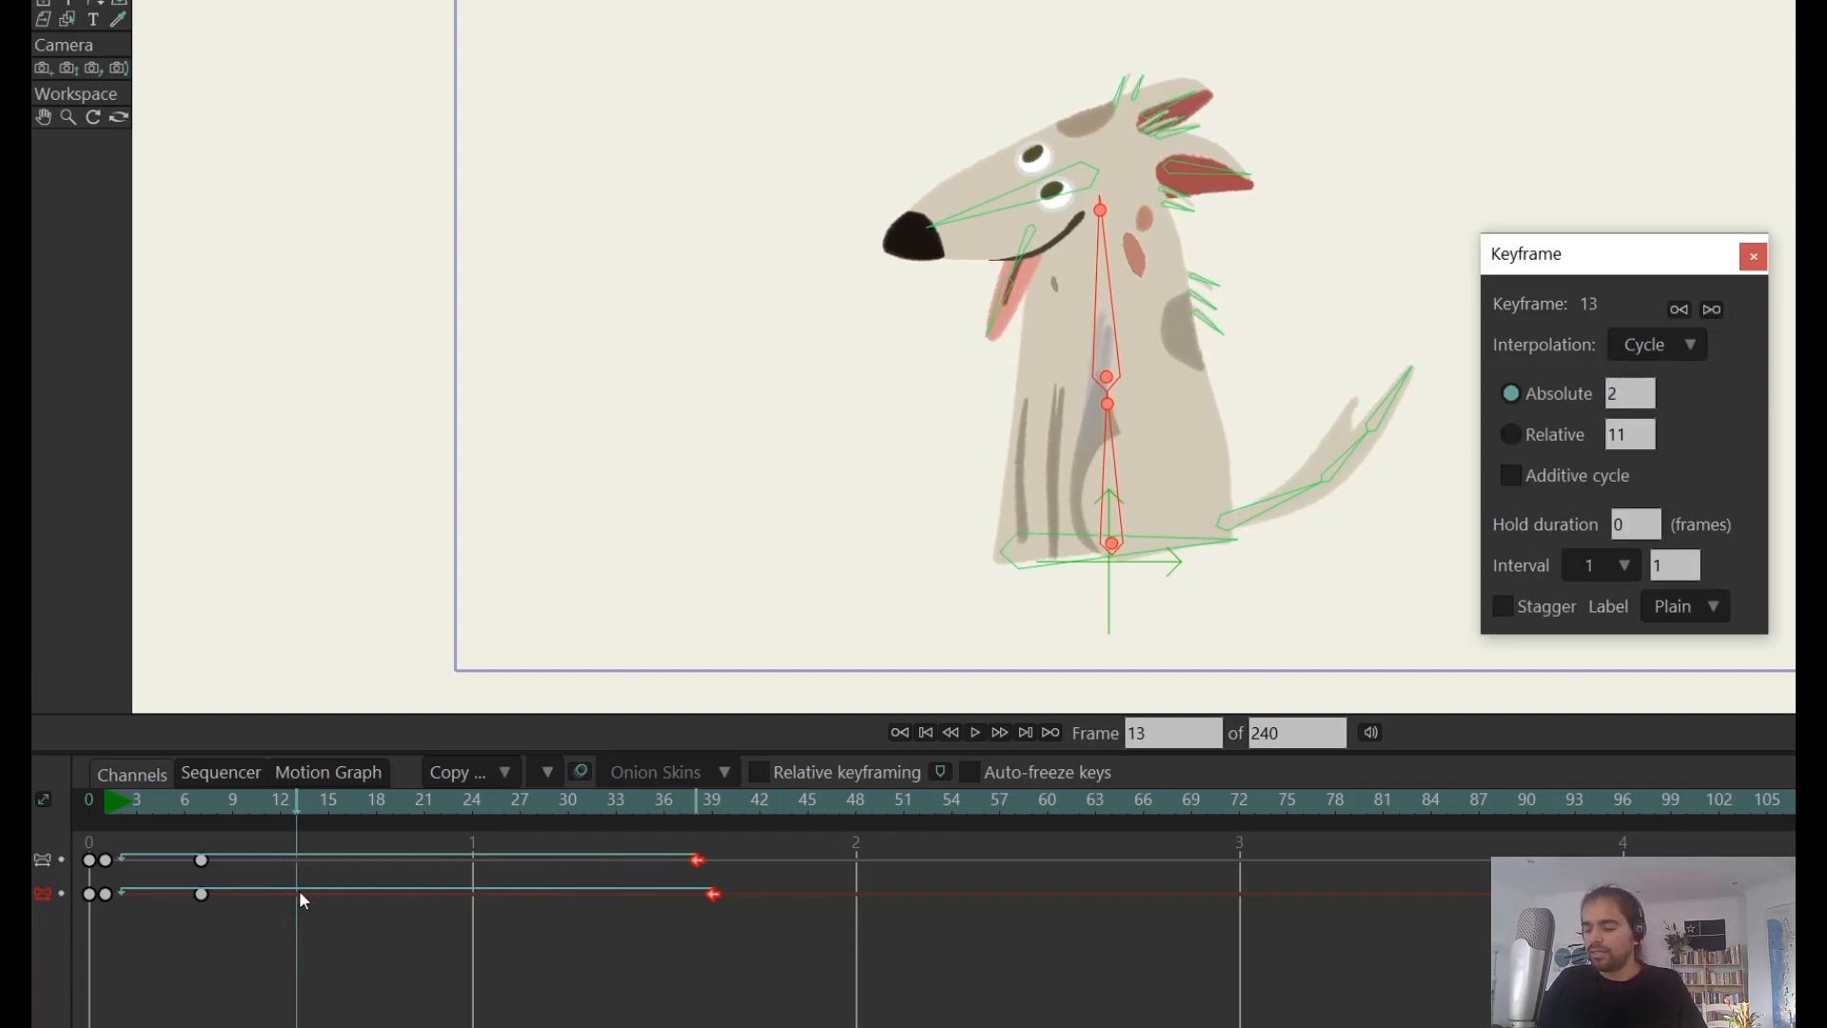
left_click_drag(299, 893, 761, 894)
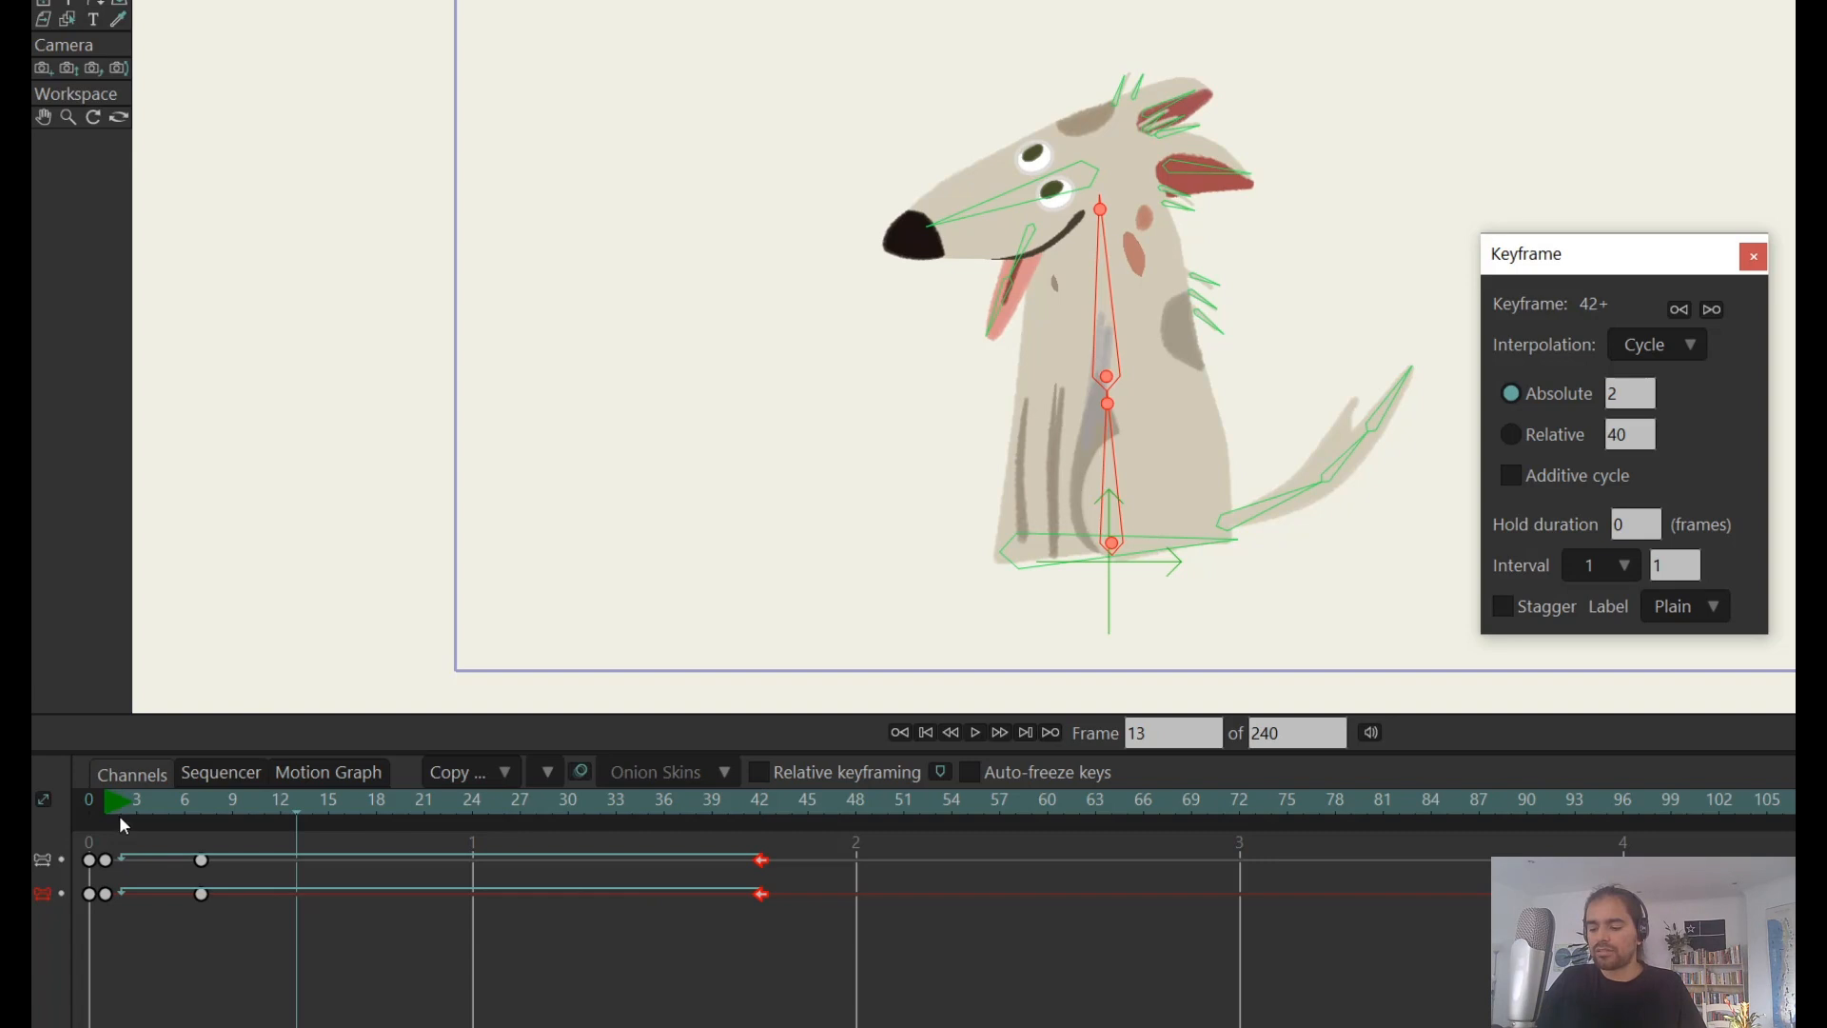
- Undo the keyframe move to frame 42 and switch the torso cycle keyframes at frame 13 to Relative
key("ctrl+z")
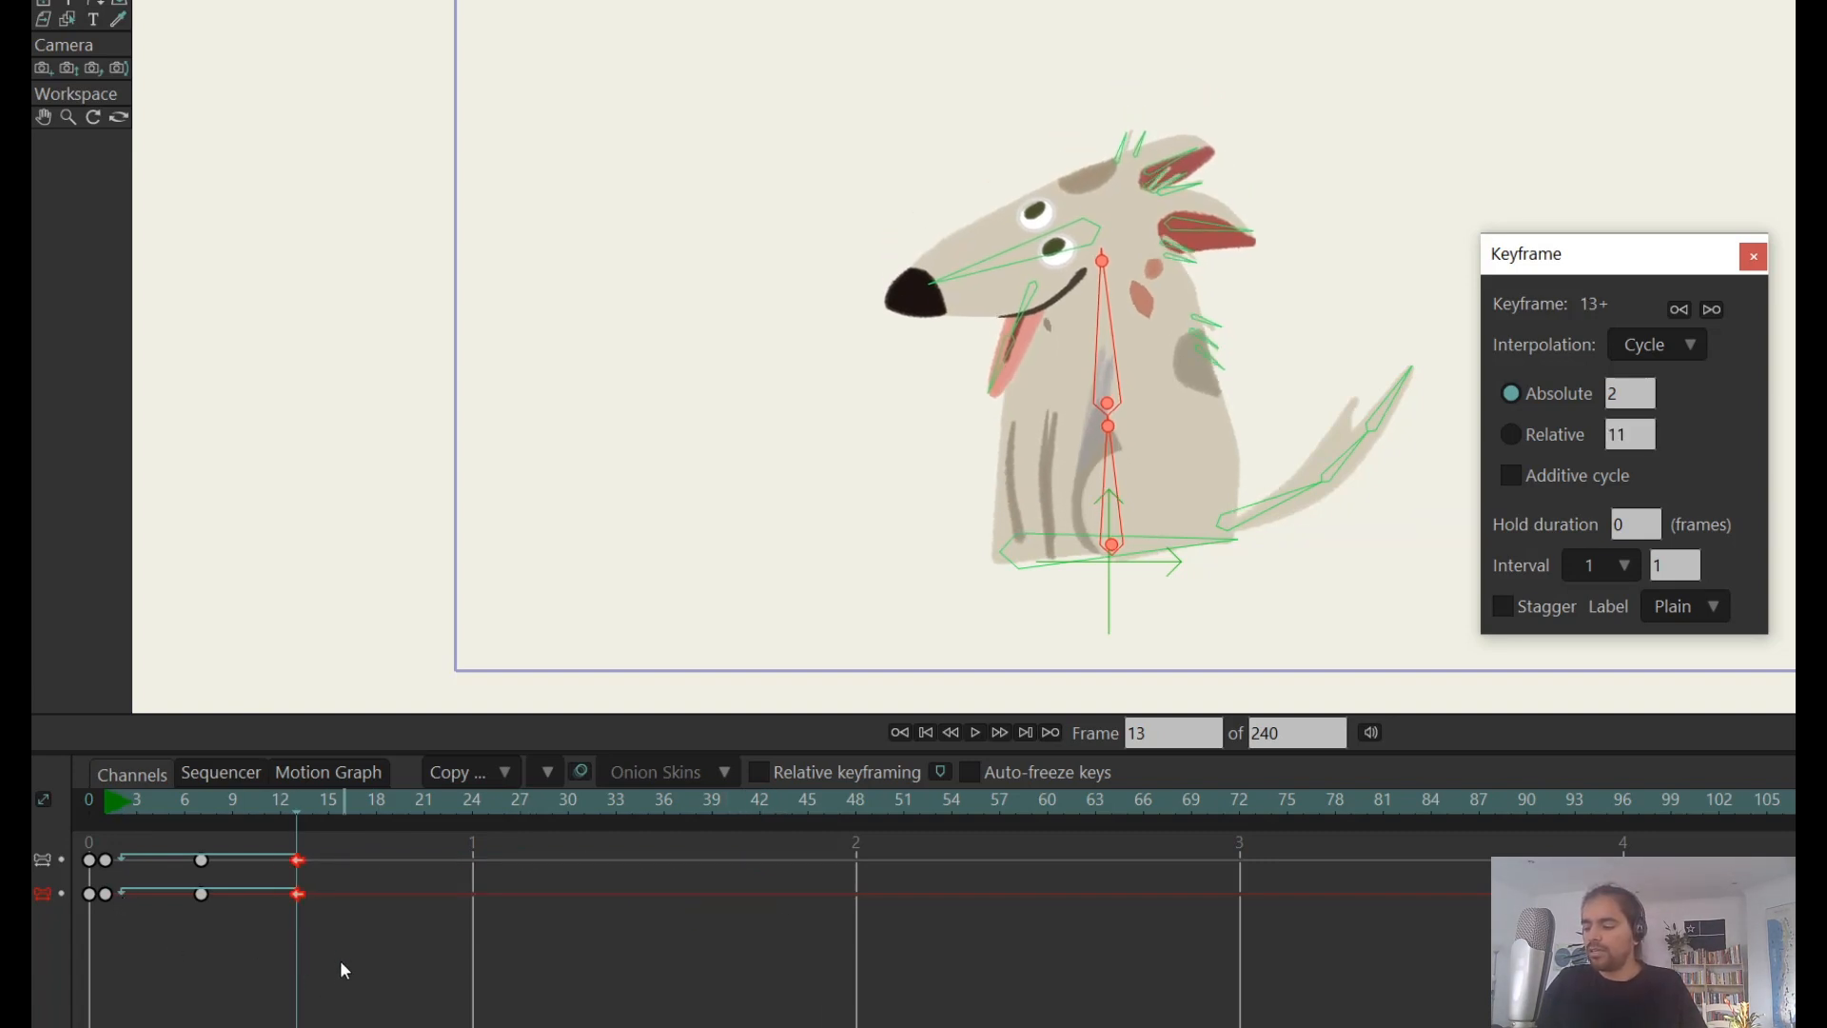
left_click(339, 963)
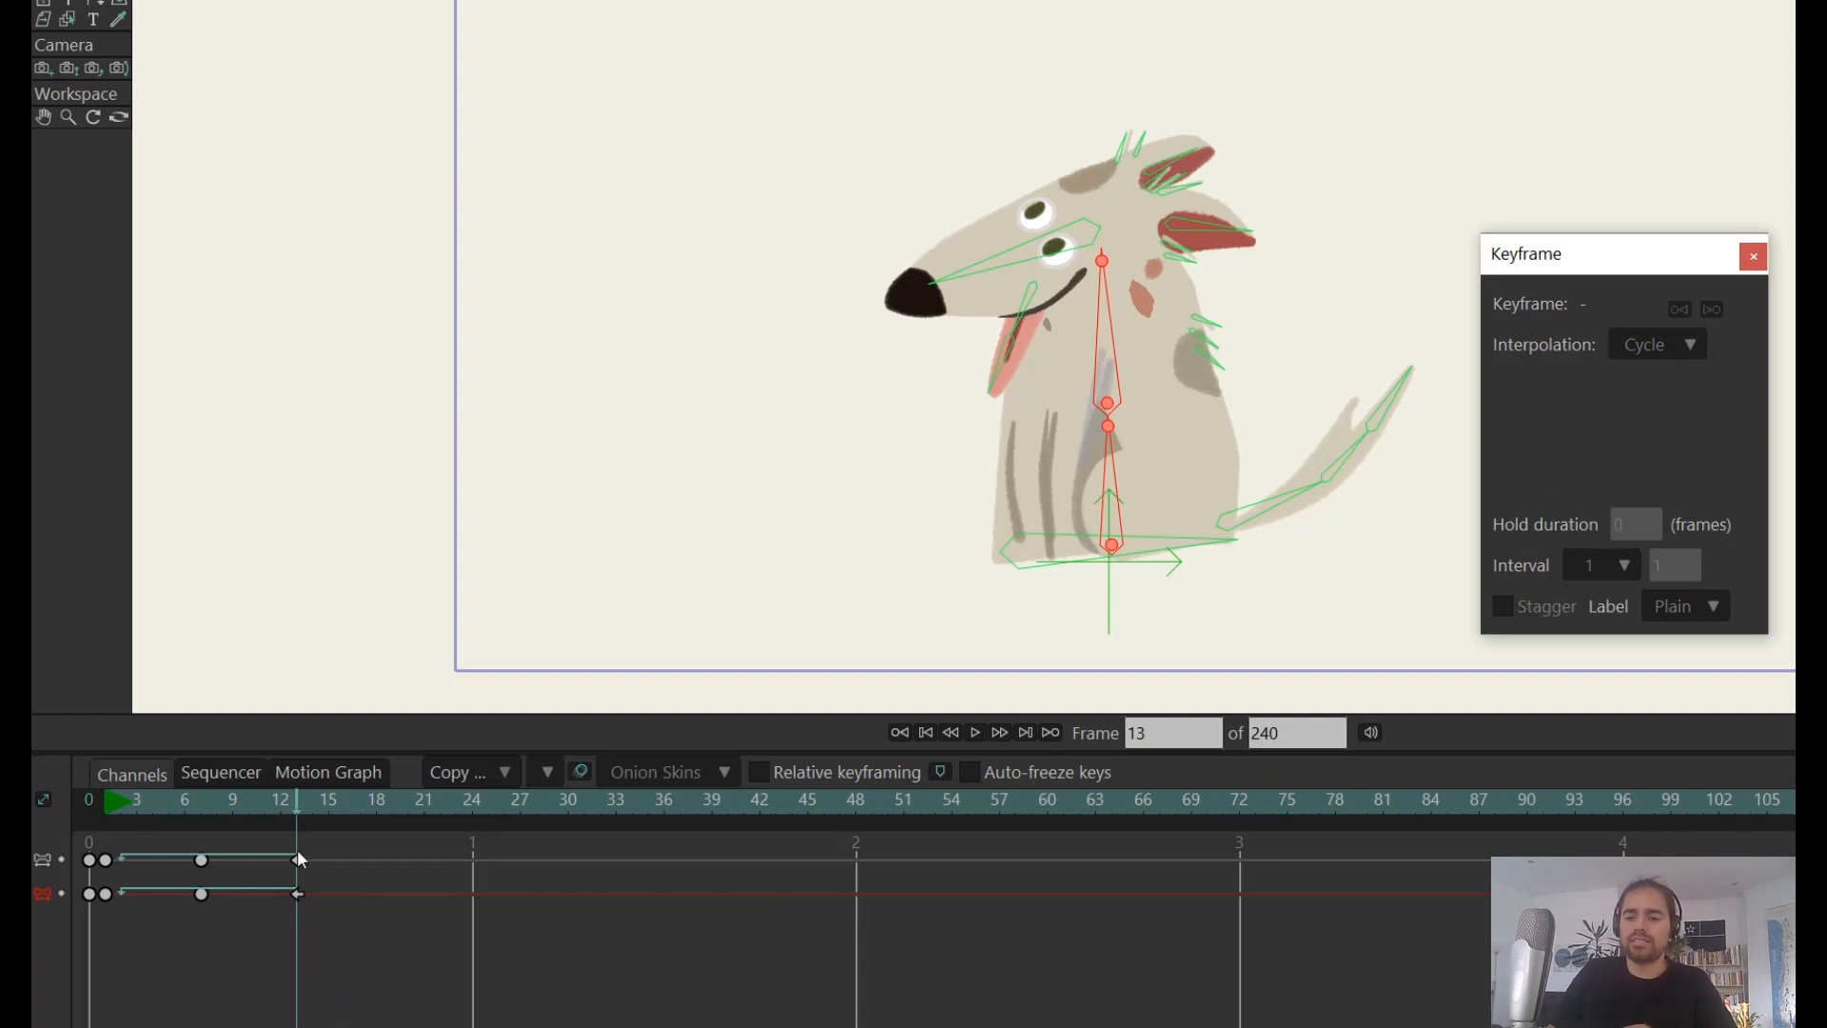
left_click_drag(315, 893, 272, 935)
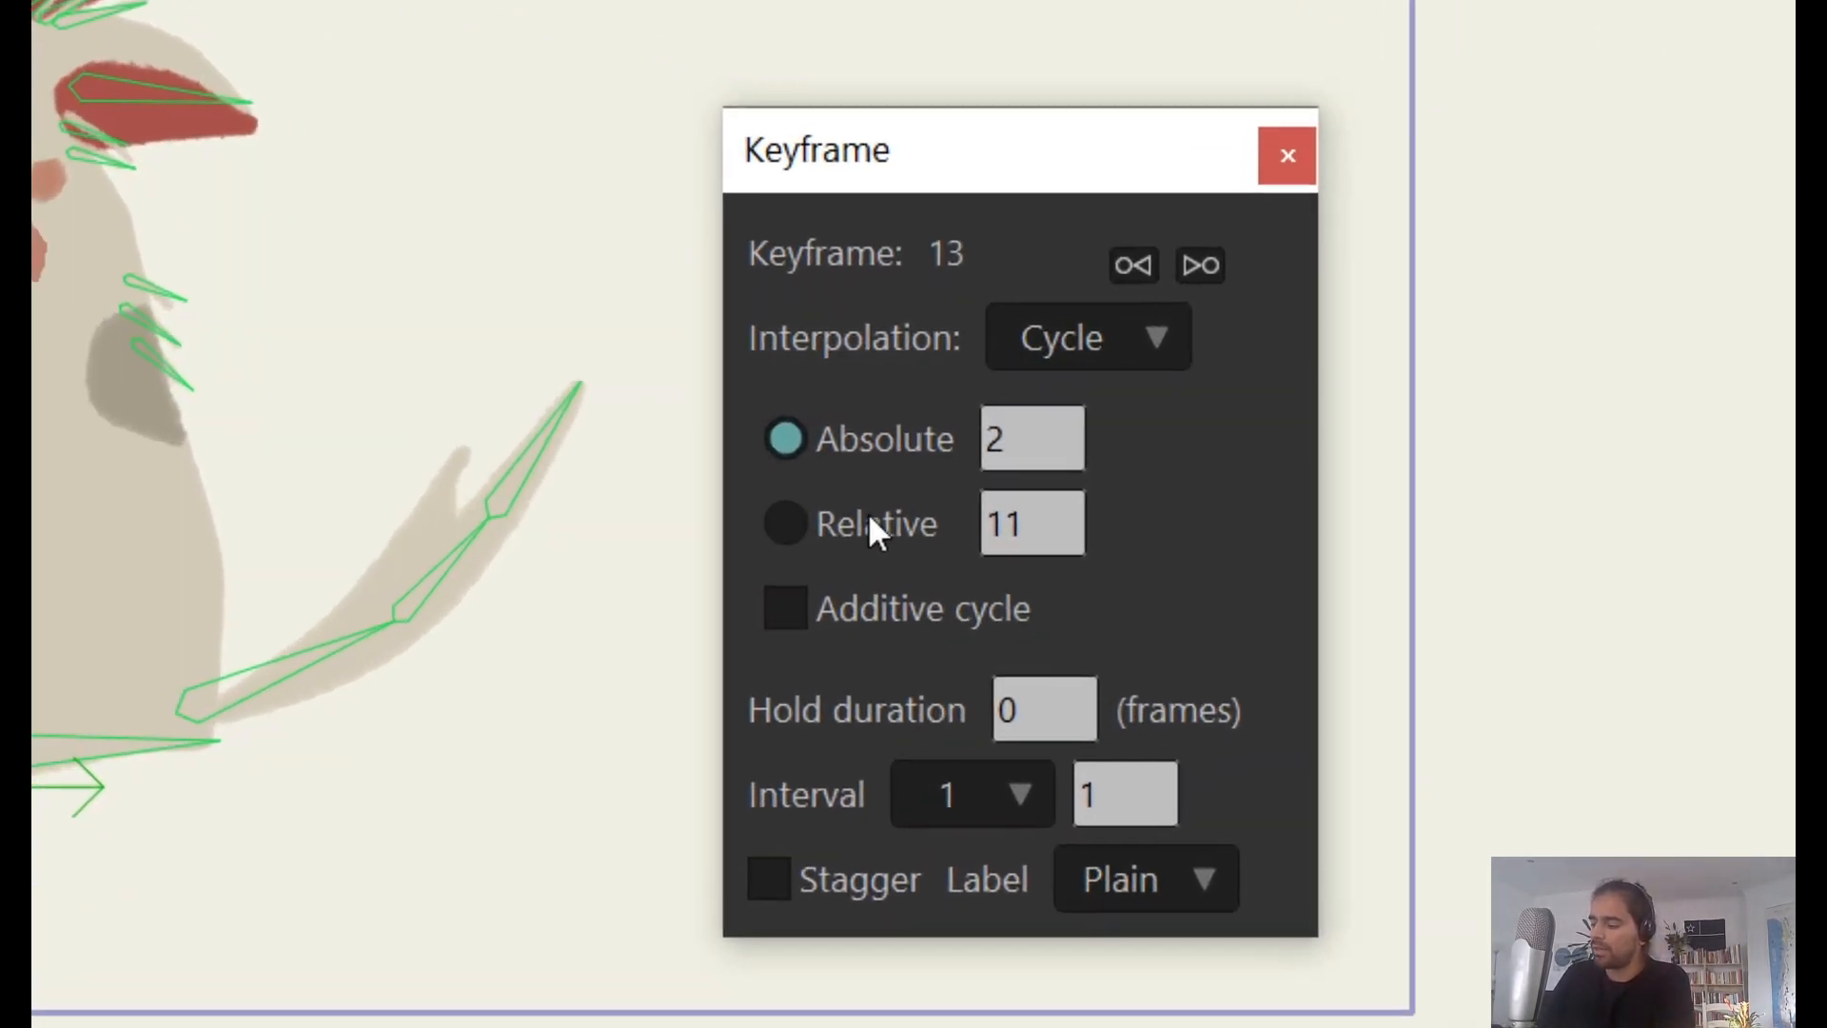
left_click(1554, 434)
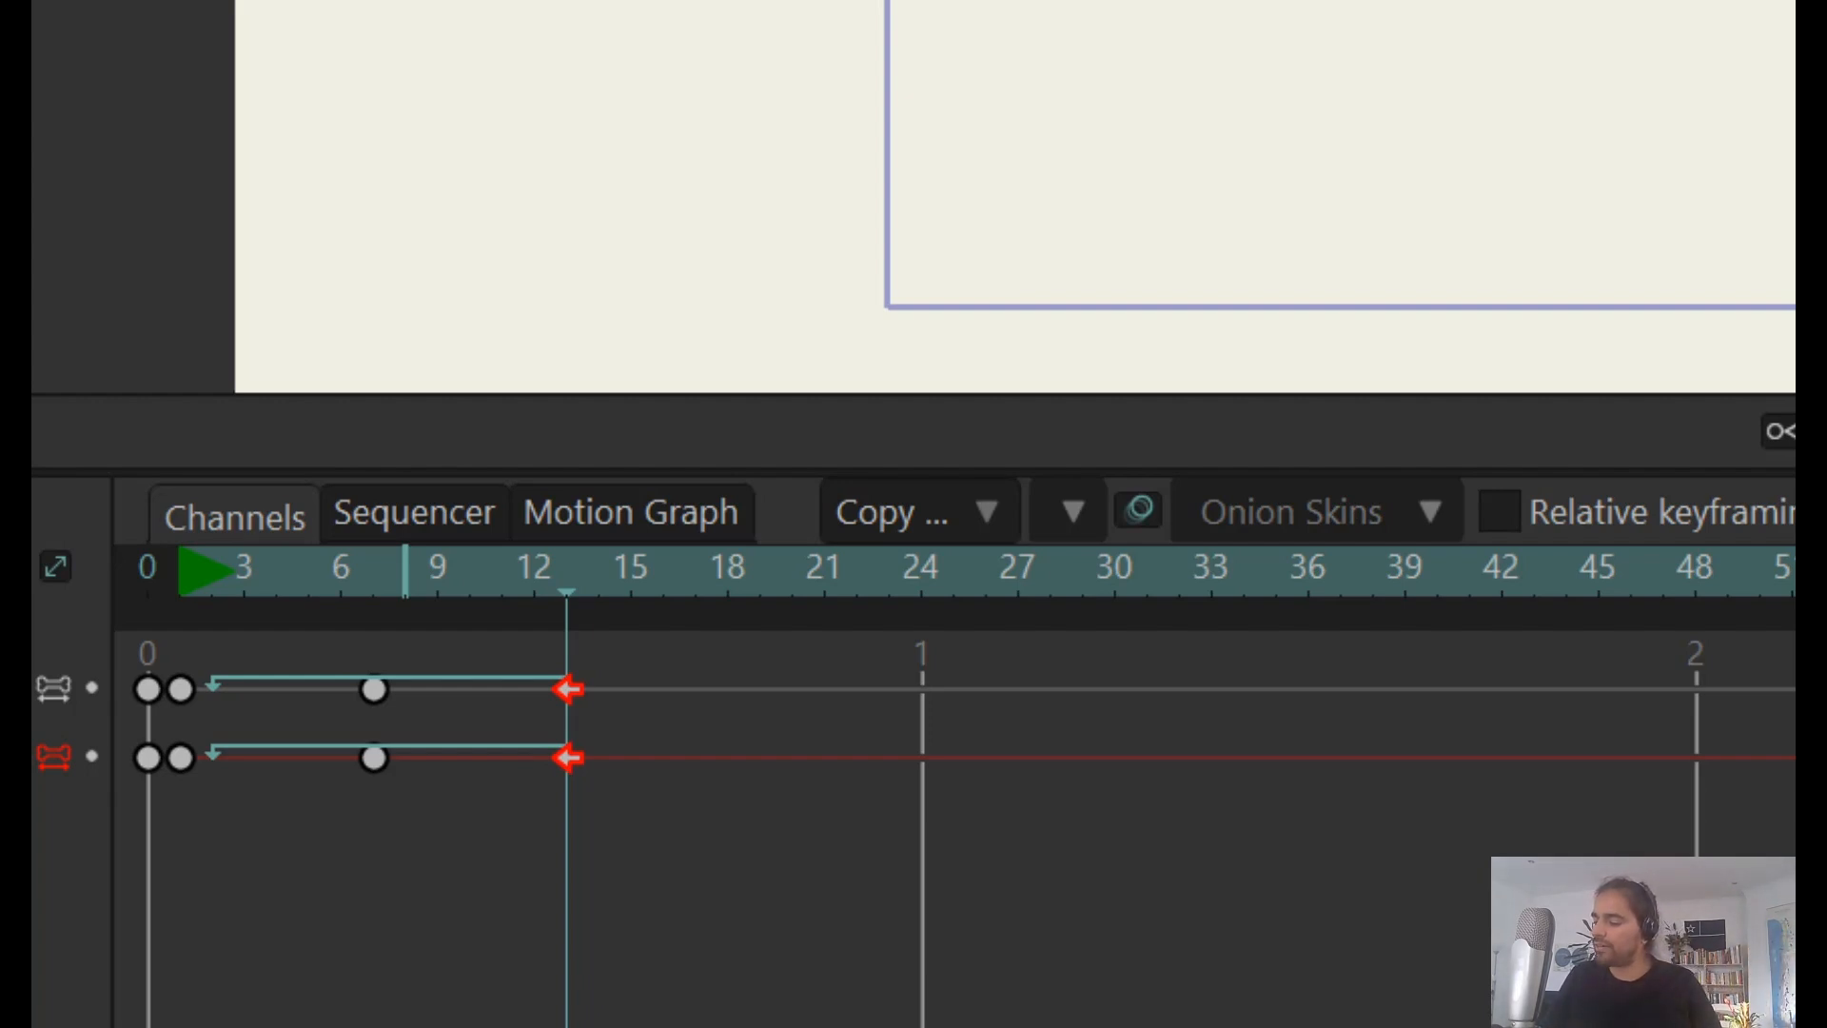
- Try the relative cycle by moving both torso cycle keyframes to frame 29, and return them to frame 13
left_click(569, 868)
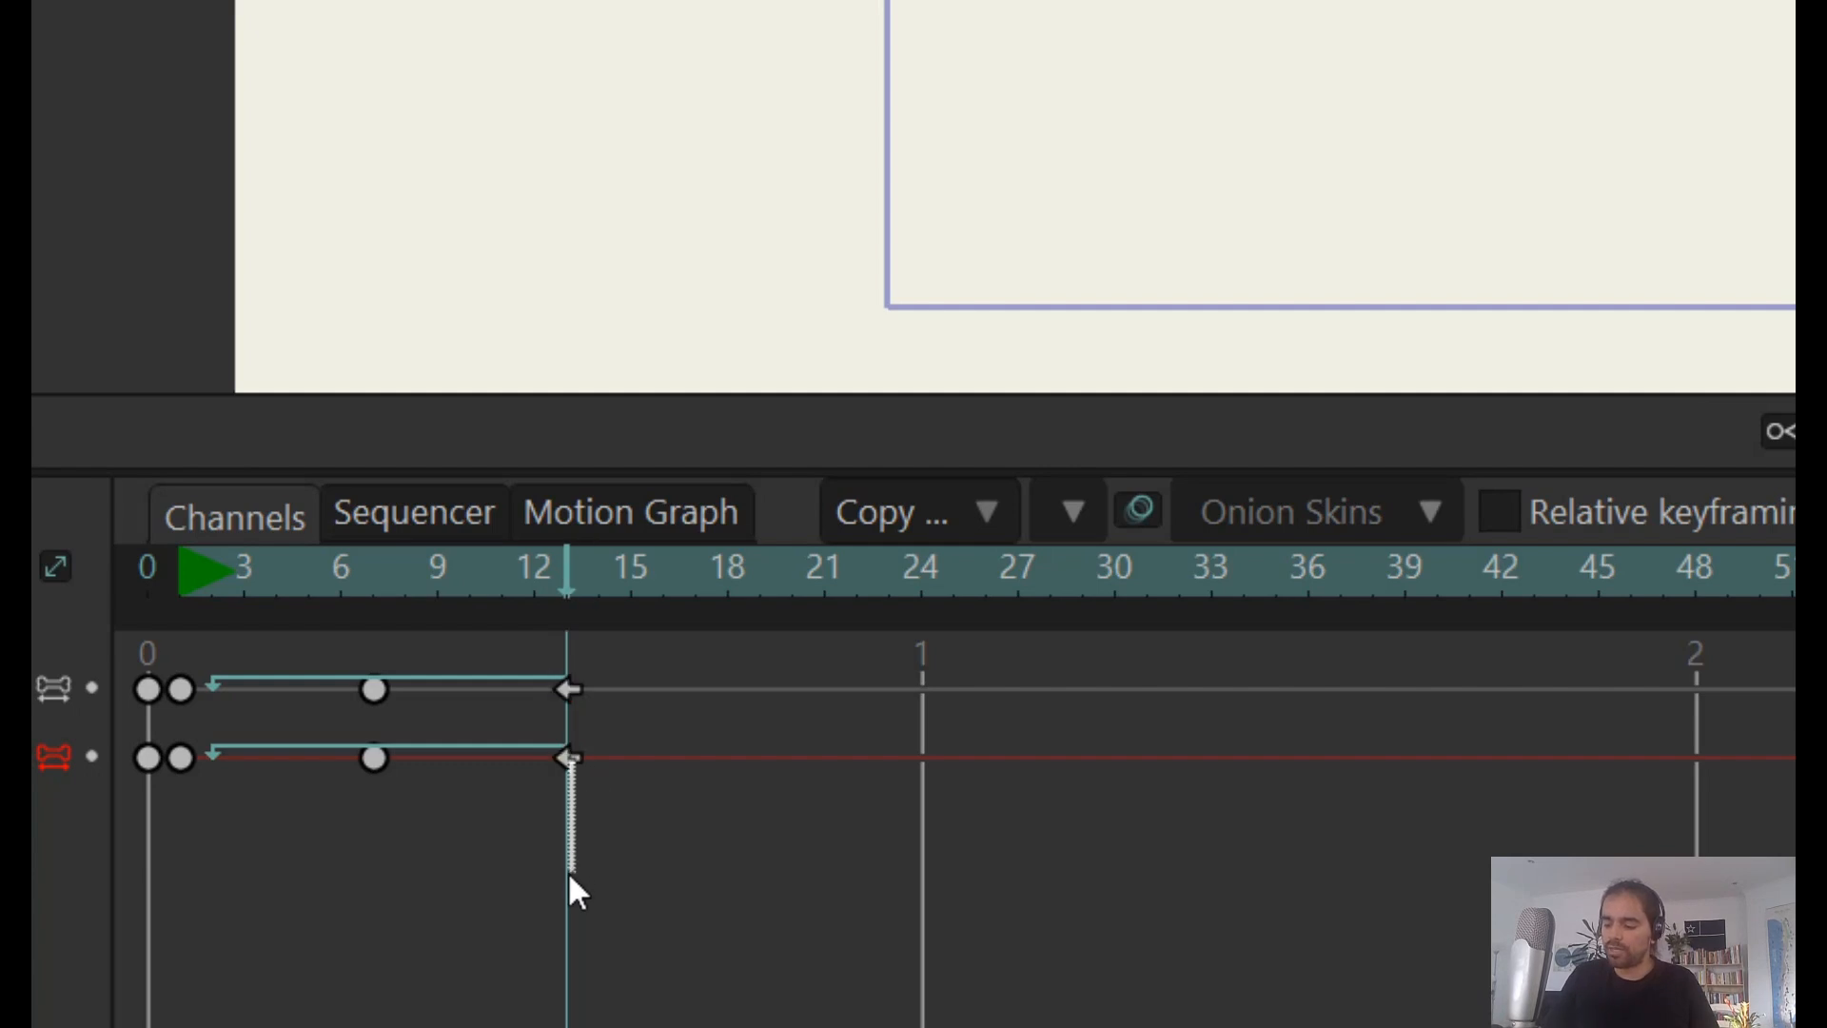
left_click_drag(569, 807, 218, 837)
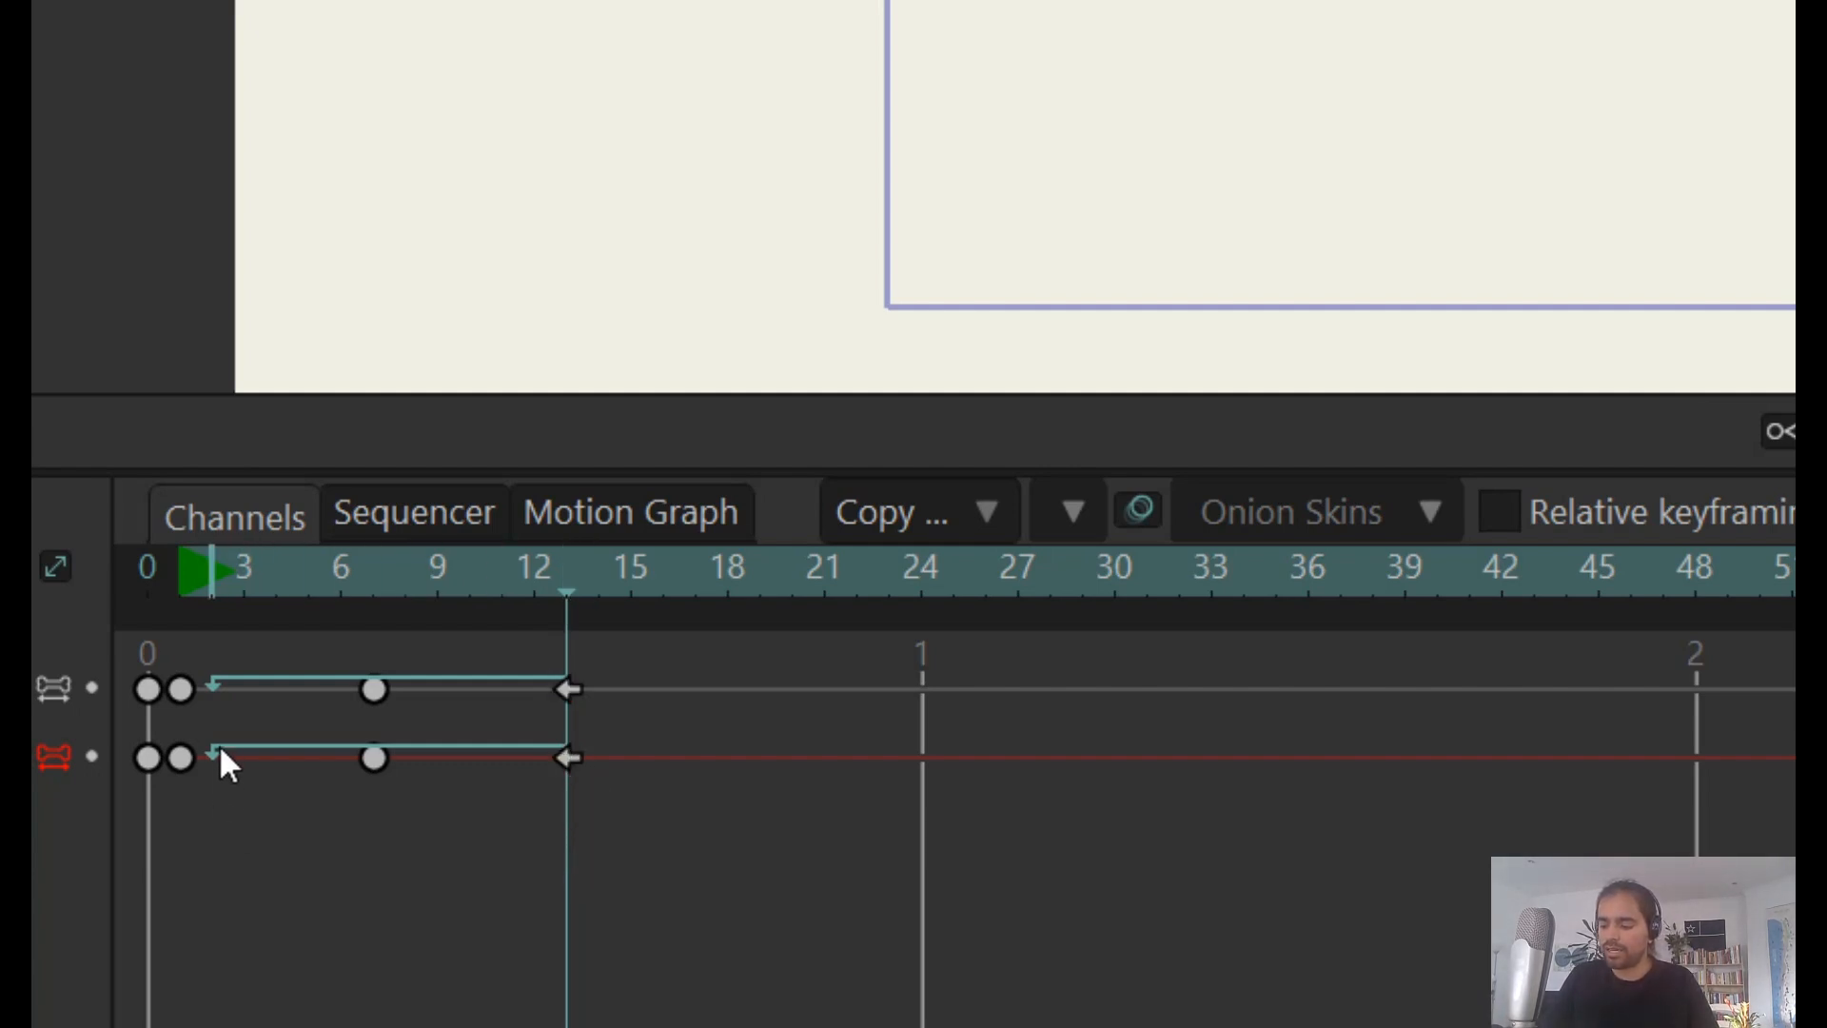
left_click_drag(217, 687, 218, 859)
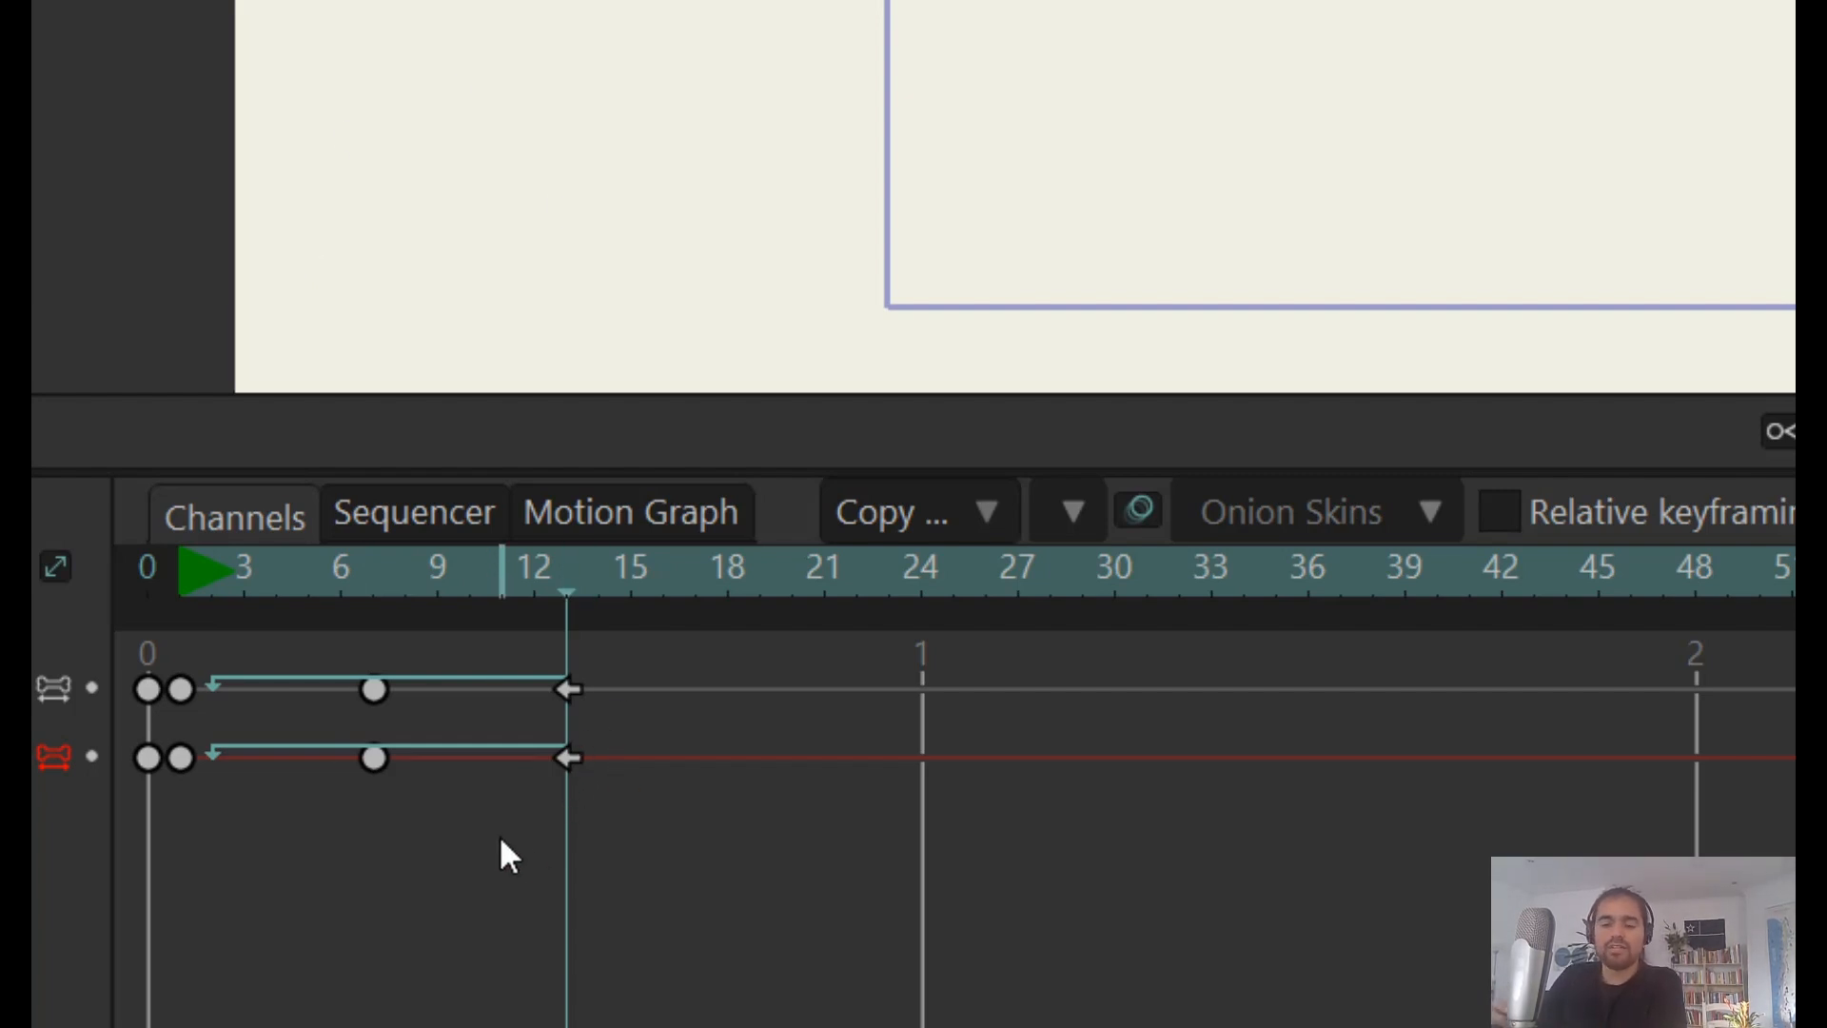
mouse_move(568, 757)
left_mouse_down()
mouse_move(1184, 757)
mouse_move(1052, 756)
mouse_move(1085, 757)
left_mouse_up()
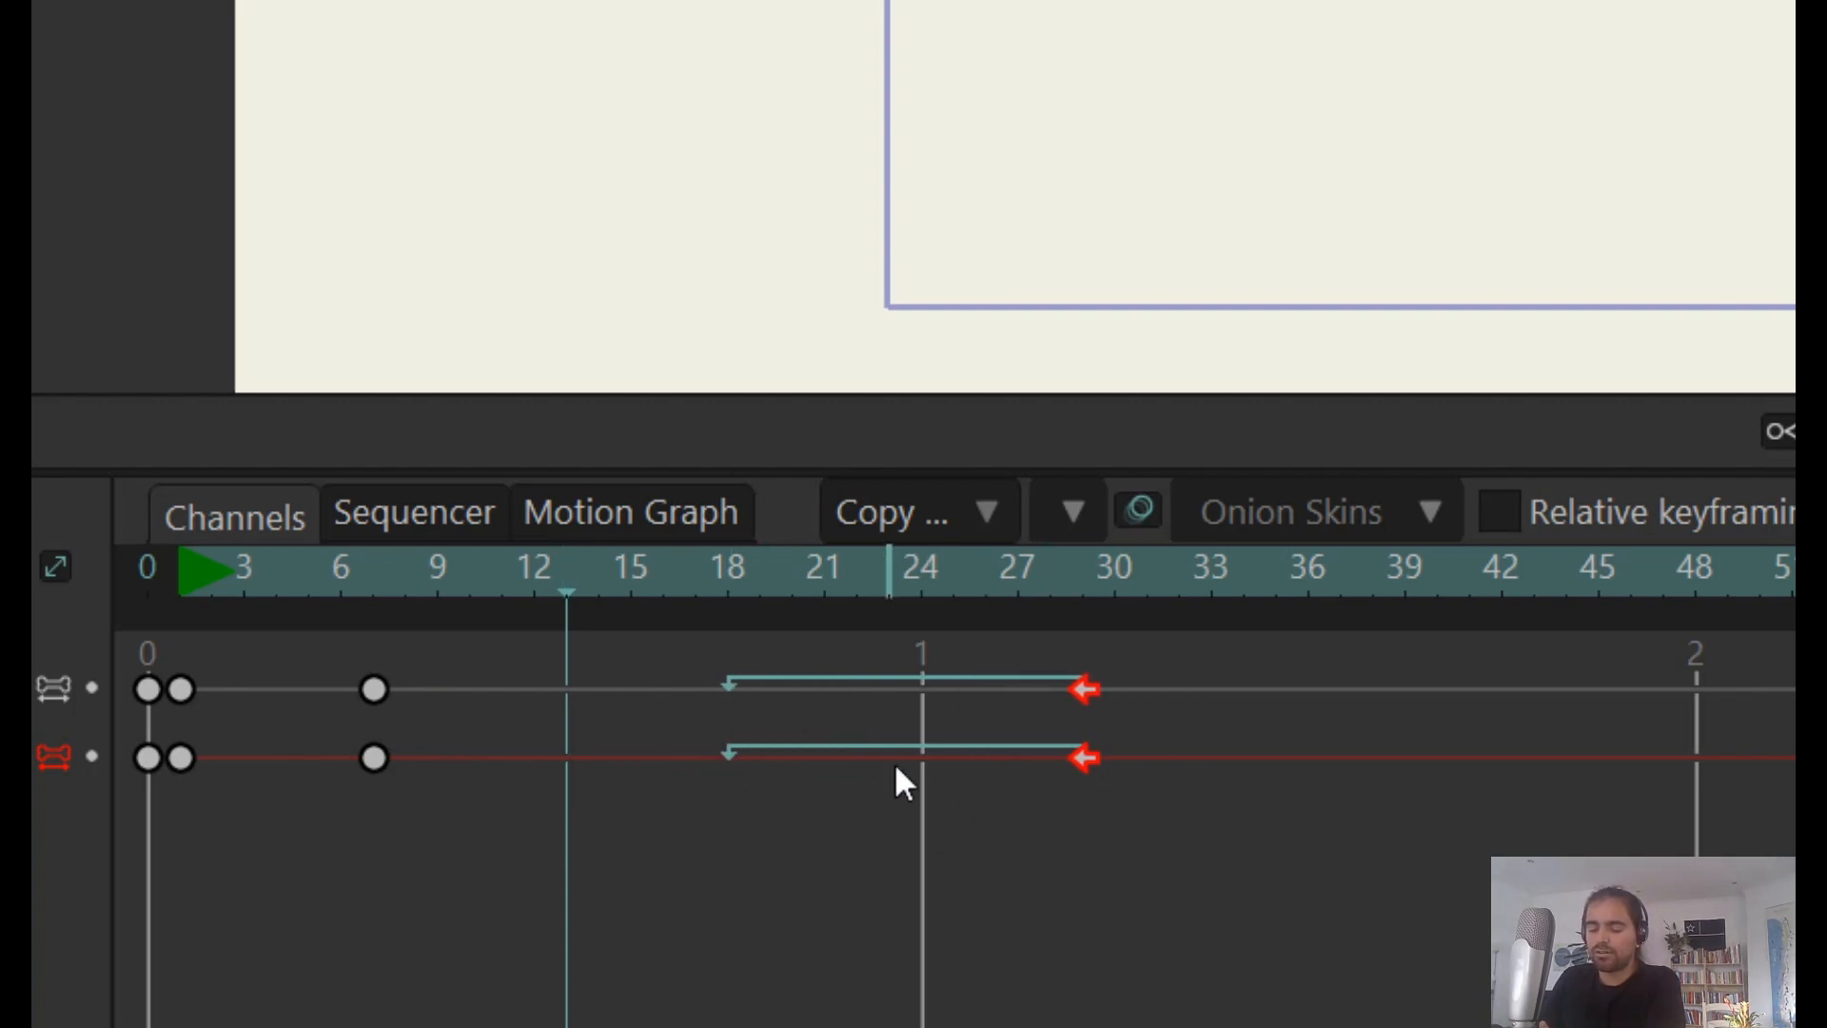
left_click_drag(1093, 757, 567, 757)
left_click(949, 1006)
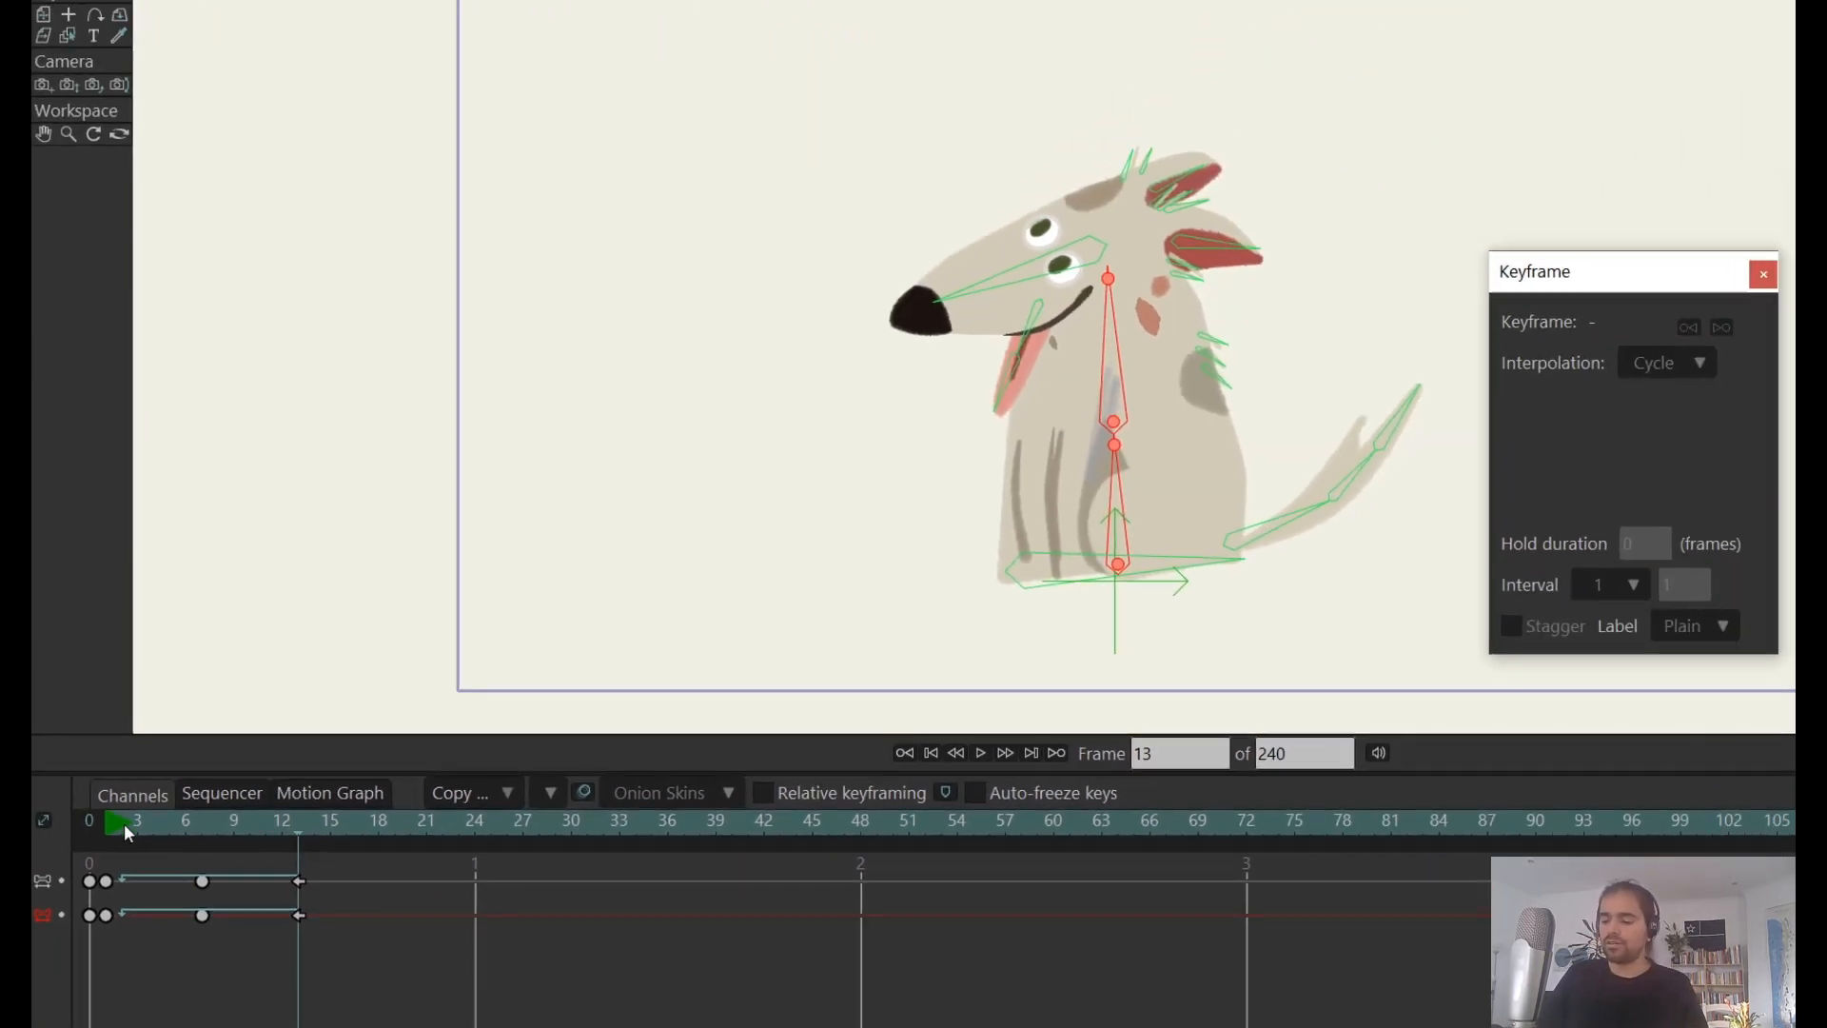
- Play back the looping torso scale motion from frame 2
left_click(178, 576)
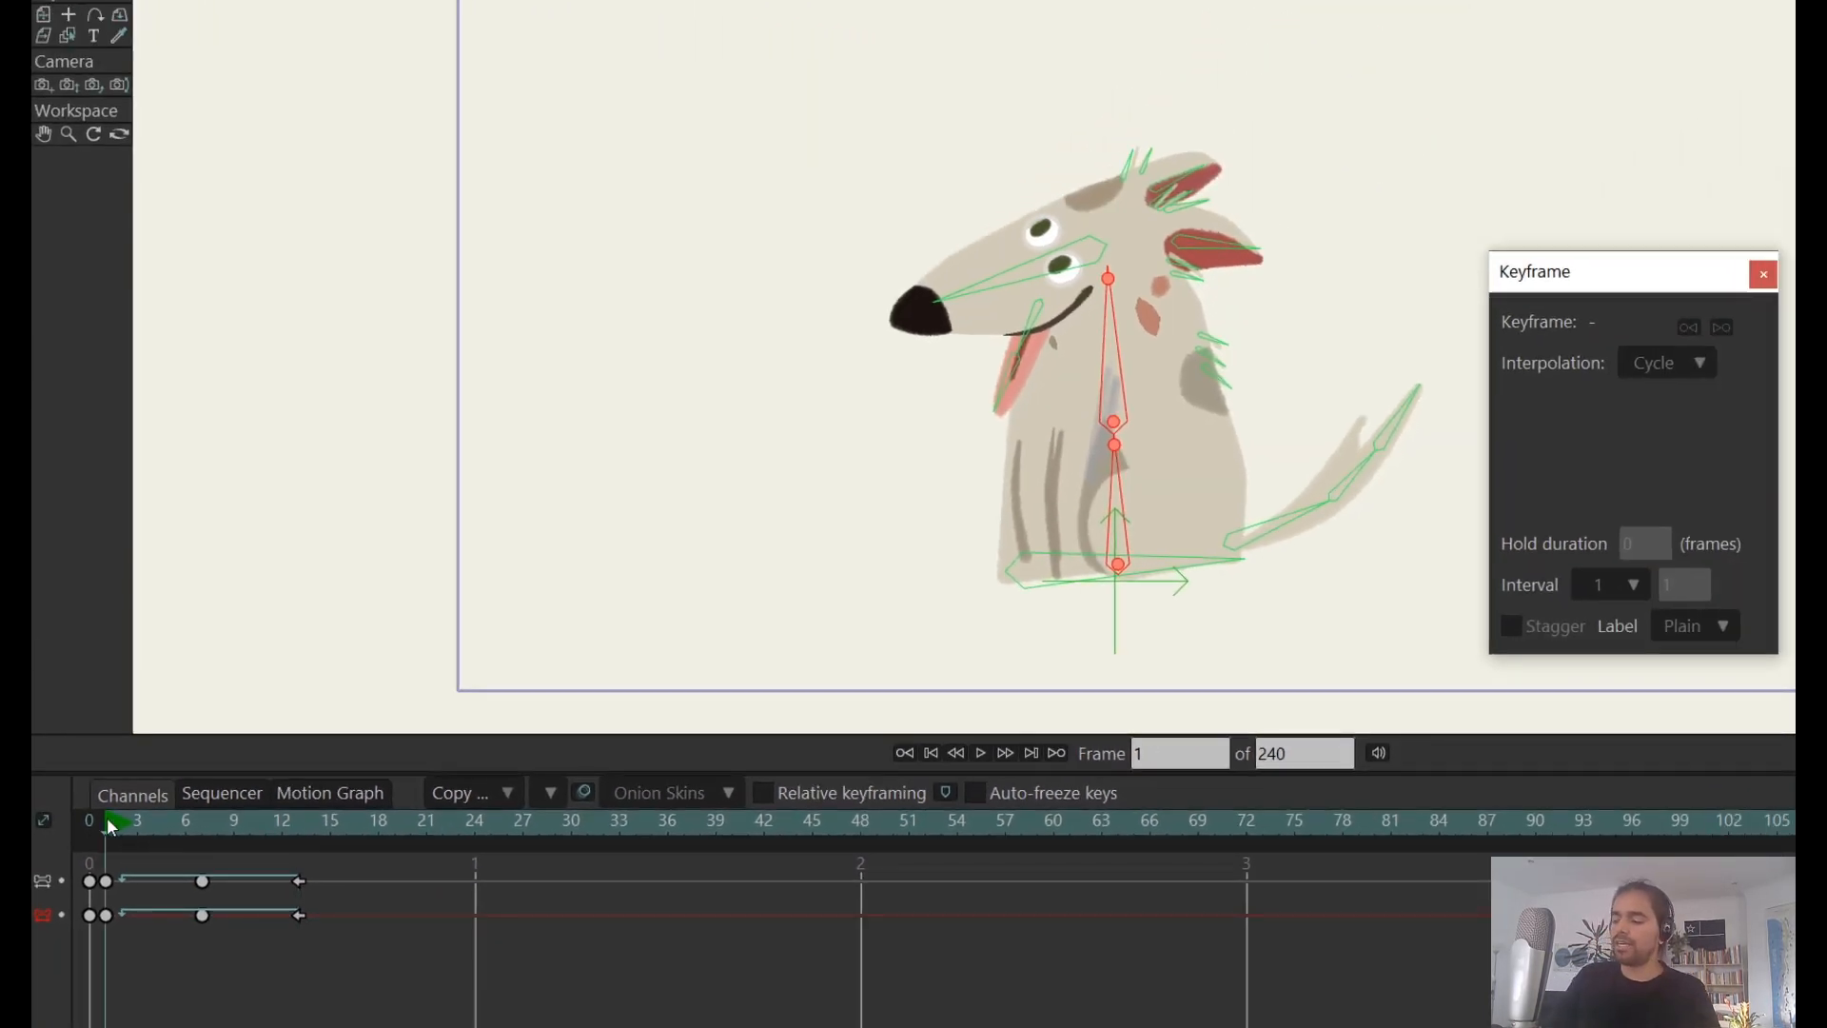
key("Right")
key("space")
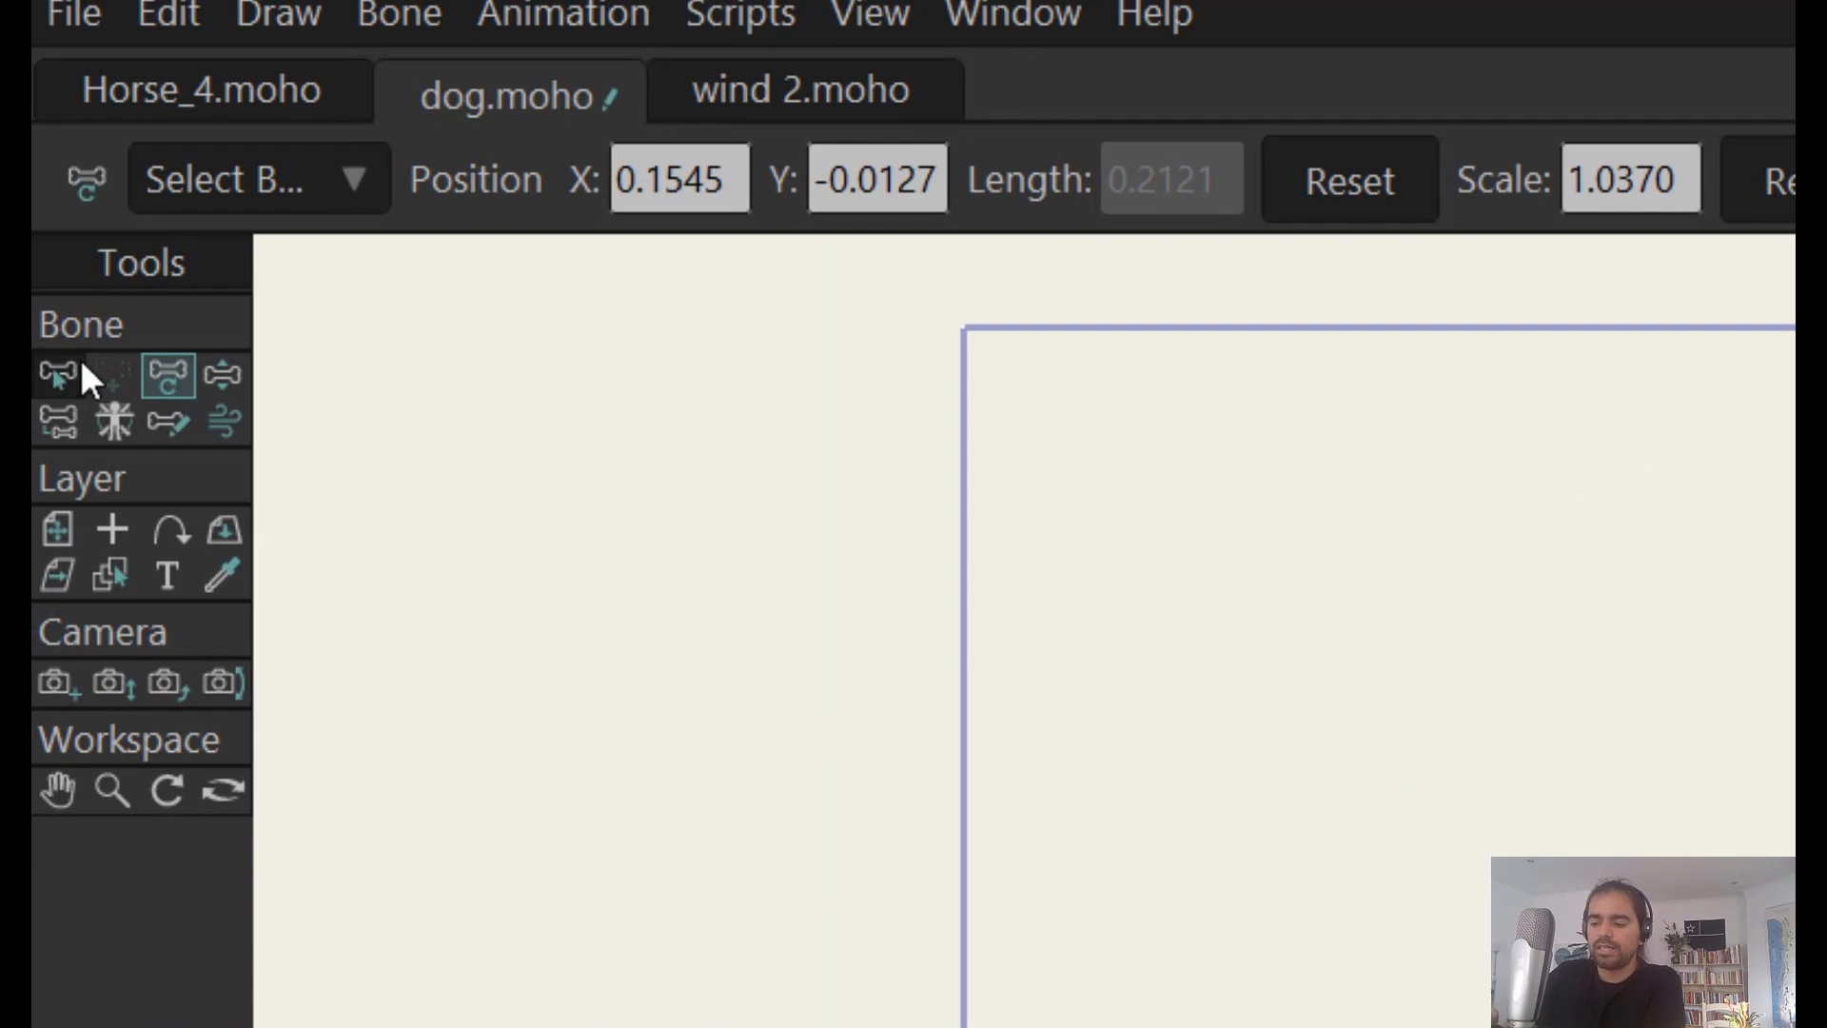
- Select only the upper torso bone and shift its scale keyframes forward three frames, to frames 4, 10 and 16
left_click(59, 366)
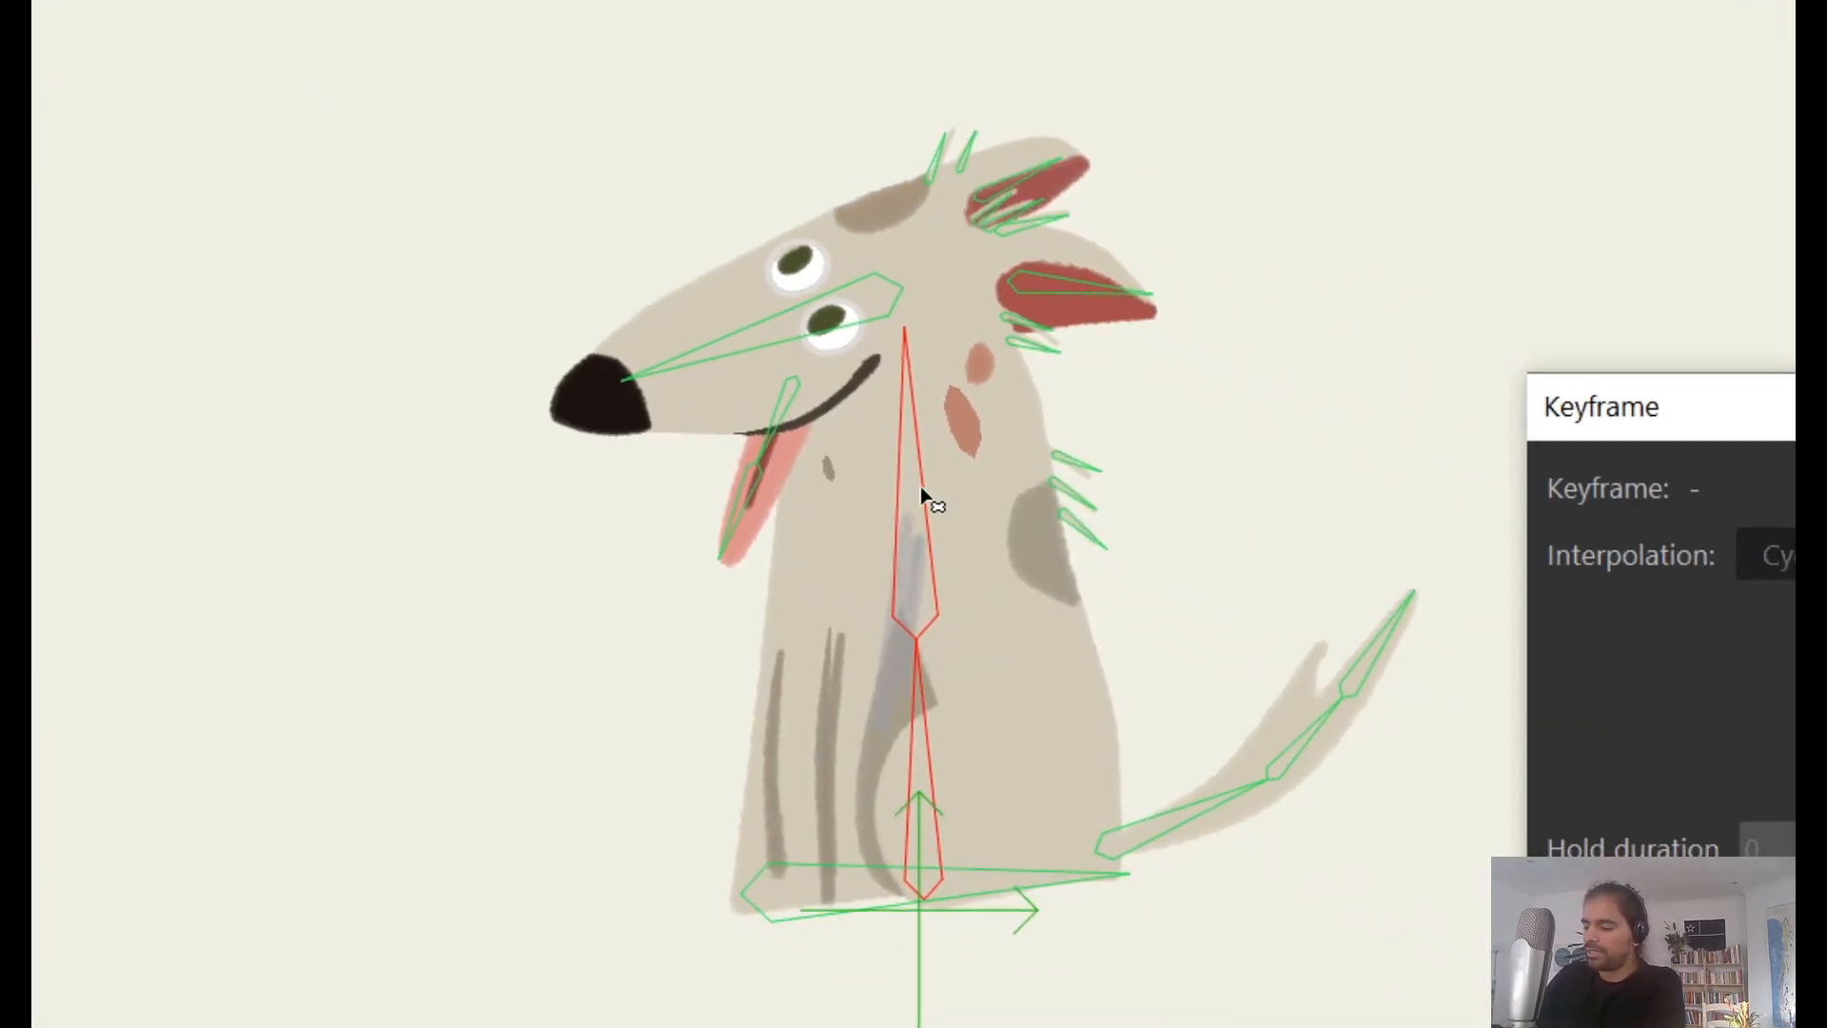
left_click(922, 493)
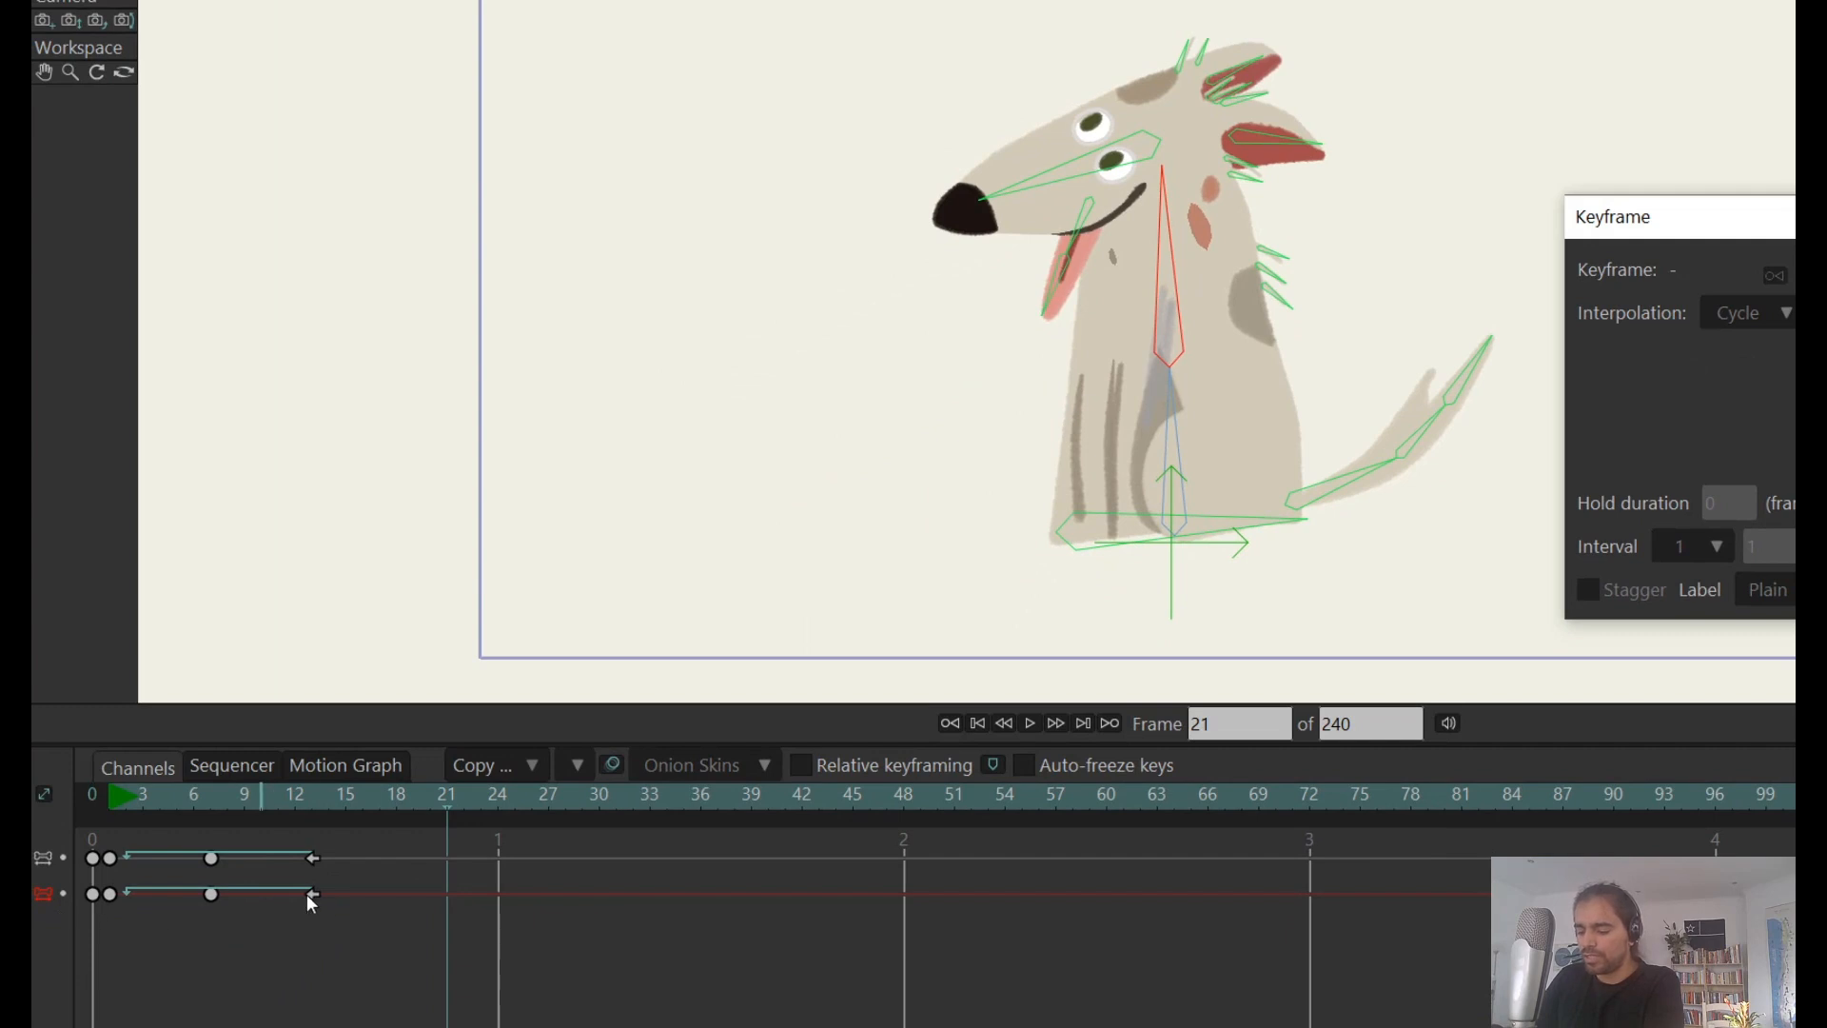
mouse_move(348, 886)
left_mouse_down()
mouse_move(115, 922)
mouse_move(347, 886)
left_mouse_up()
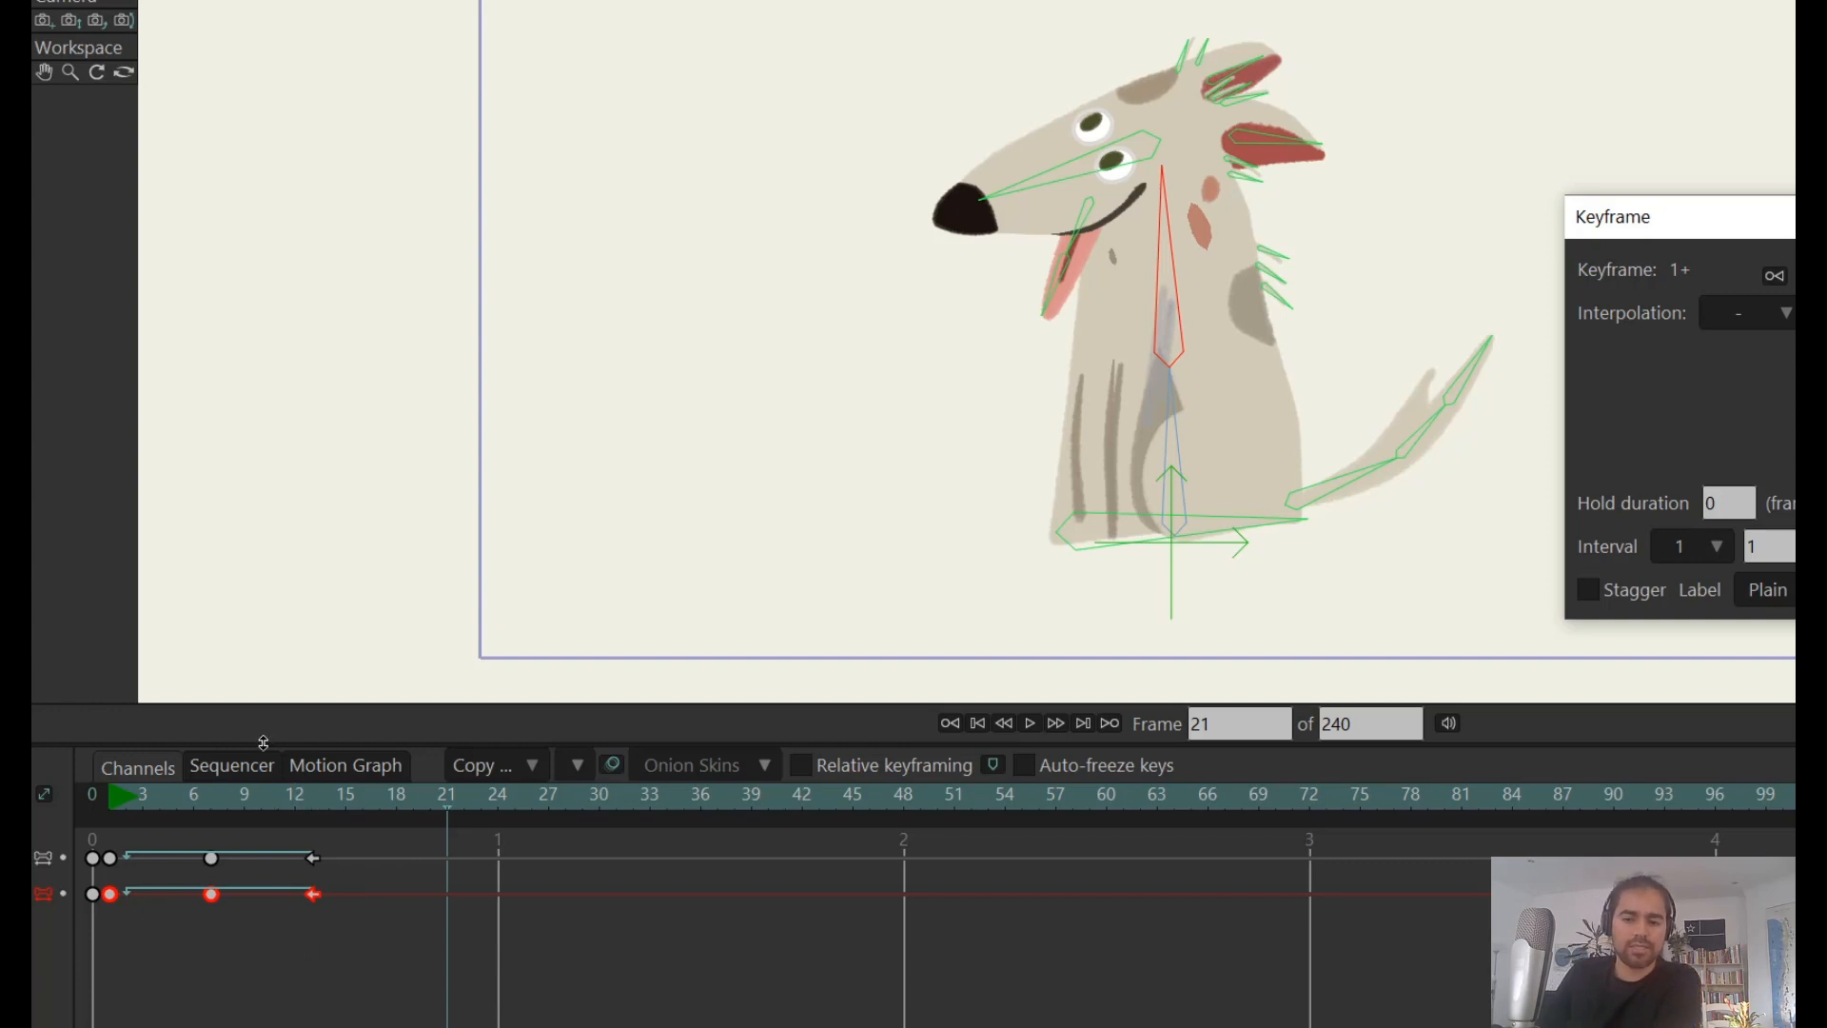
key("alt+Right")
key("alt+Right")
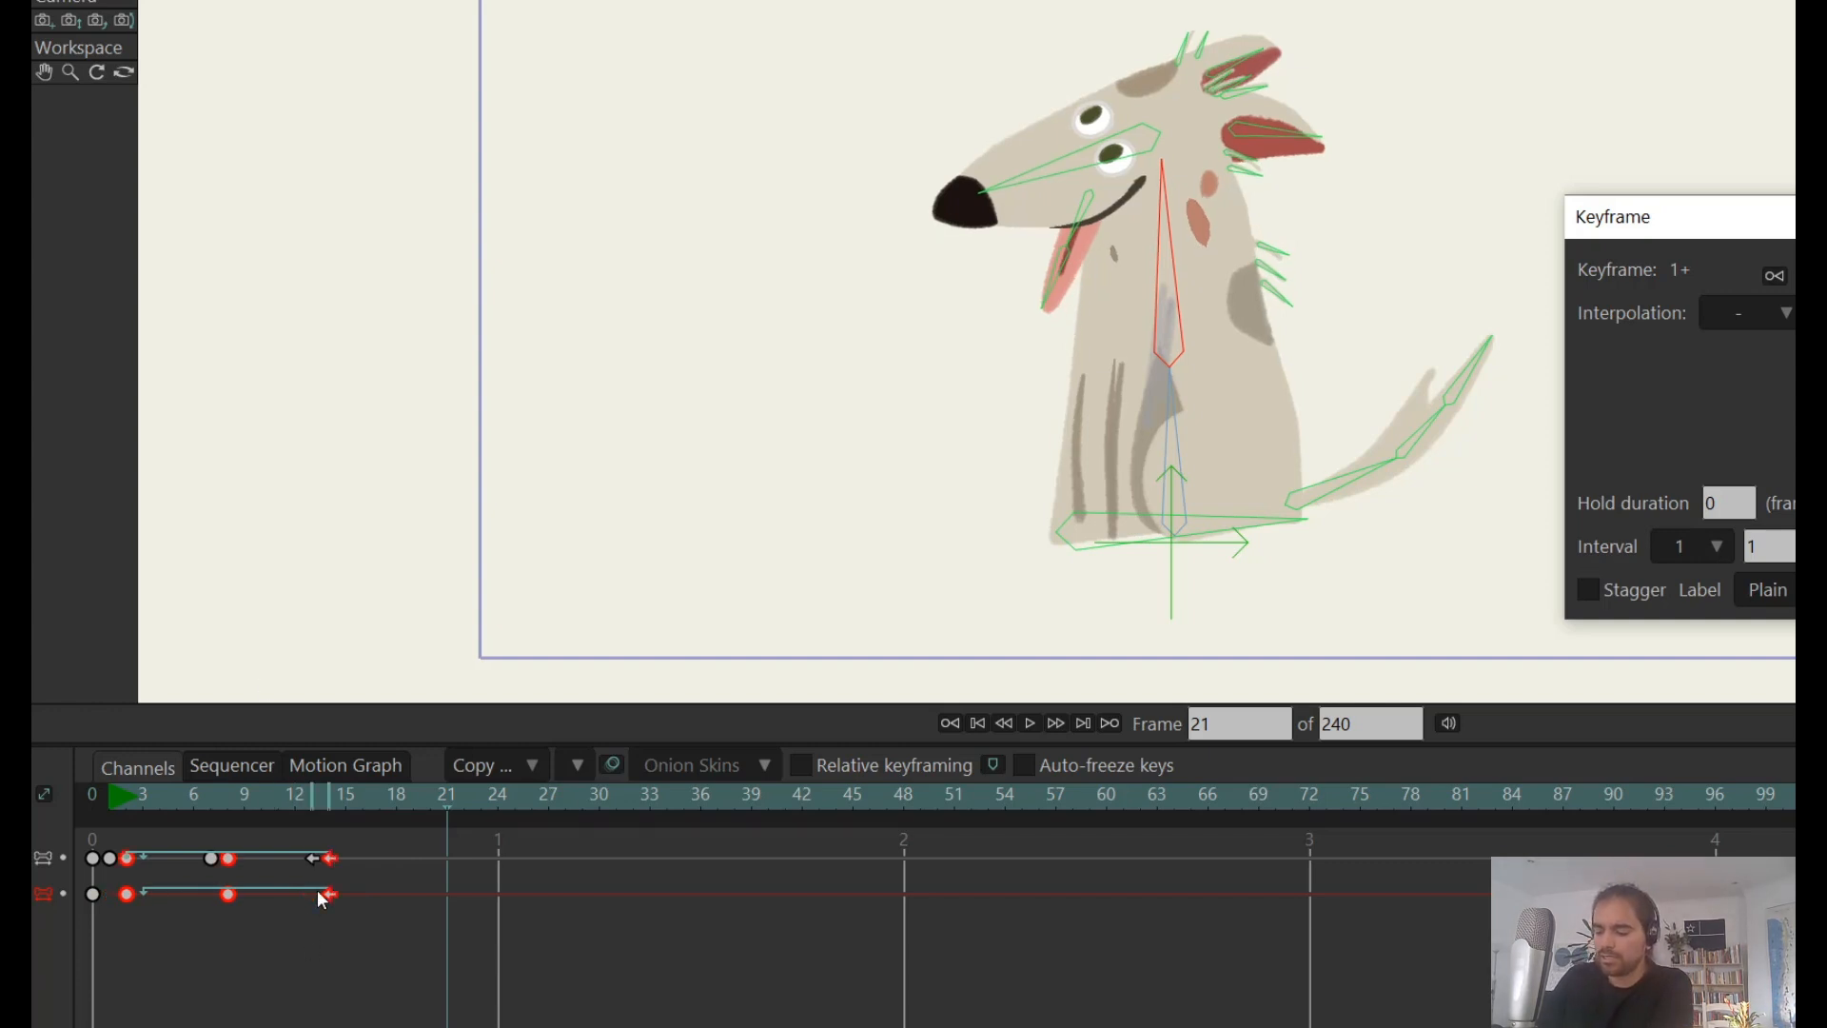
key("alt+Right")
- Play back the offset torso motion from the start of the timeline and examine the overlap between the two bones
left_click(163, 805)
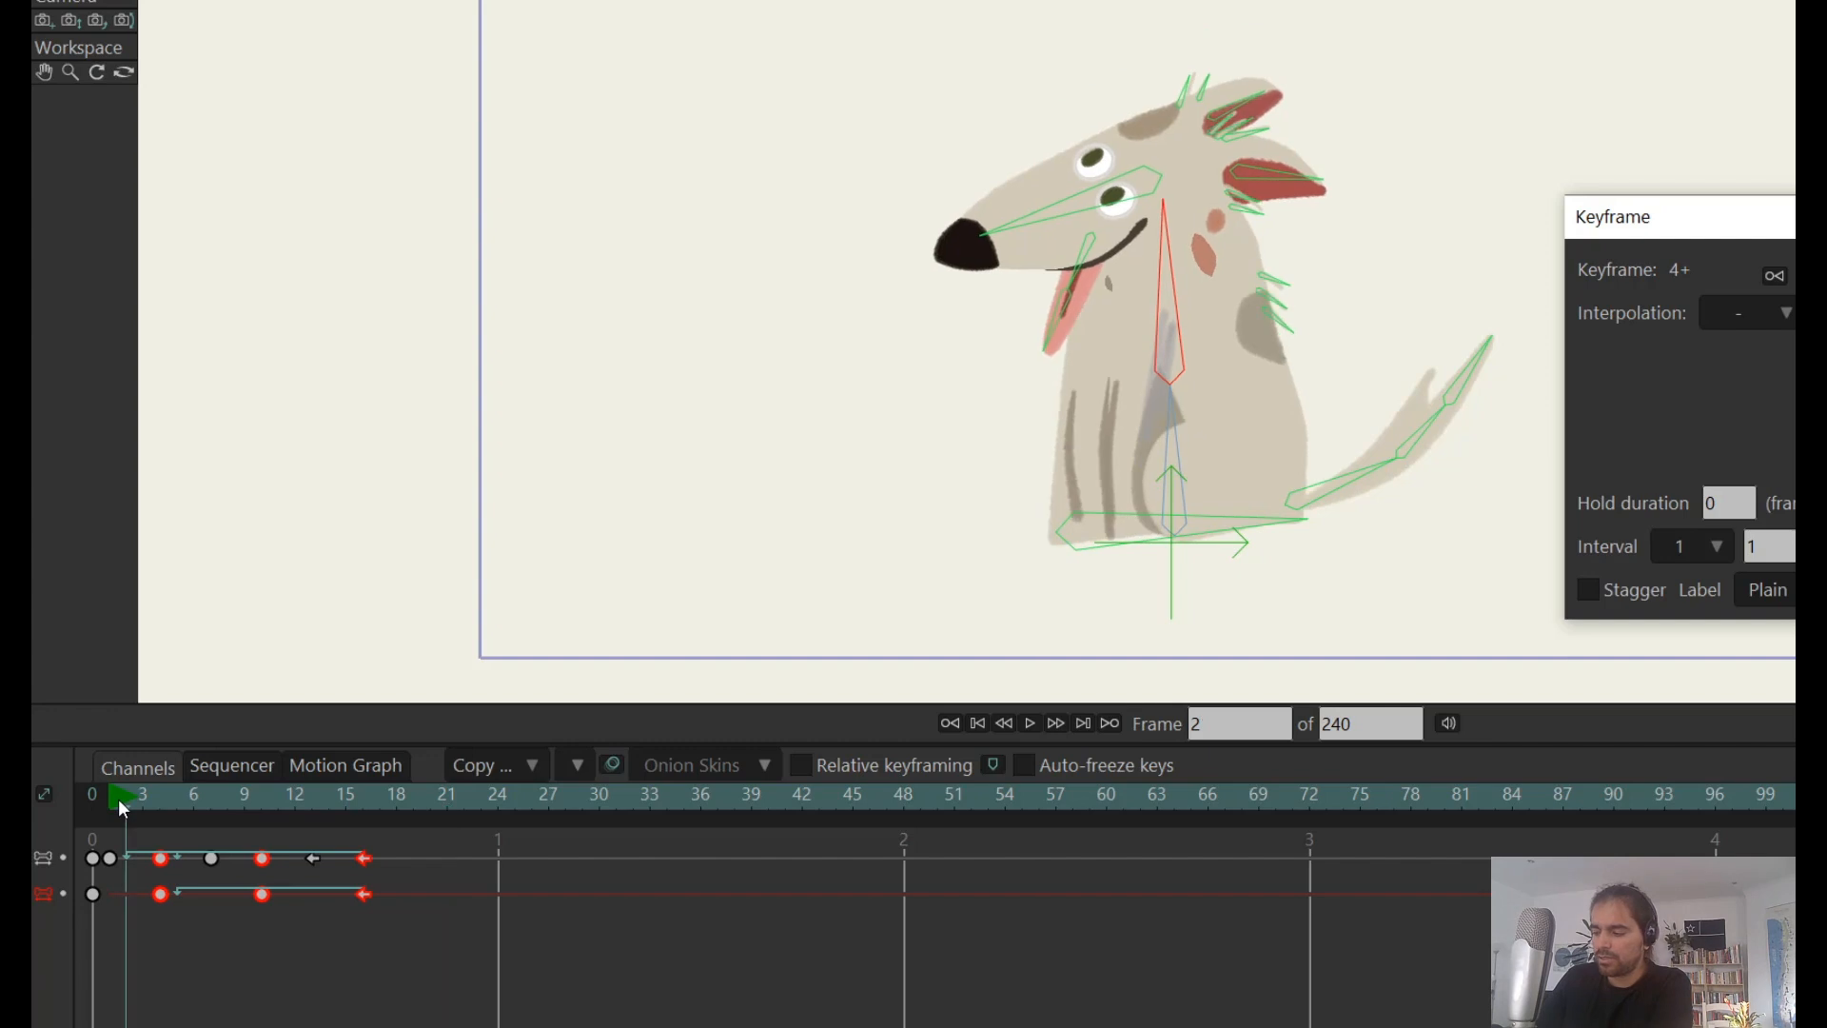
key("space")
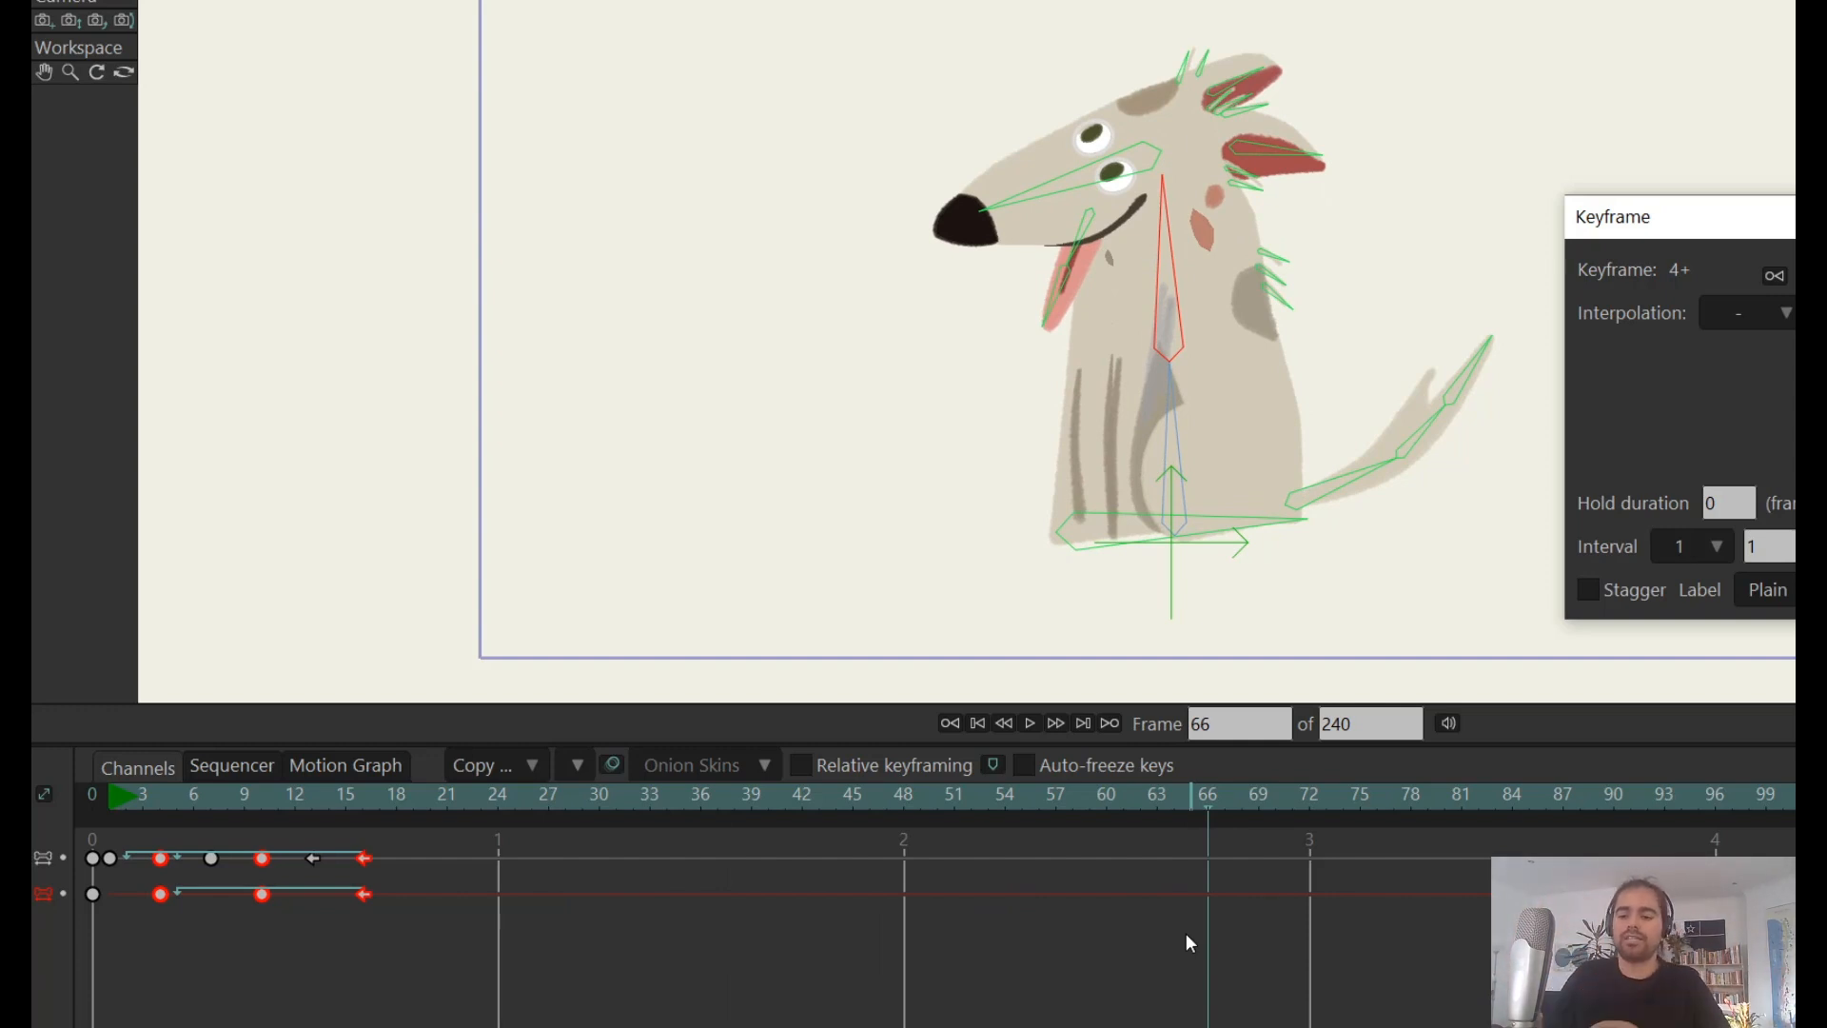
left_click(129, 806)
key("space")
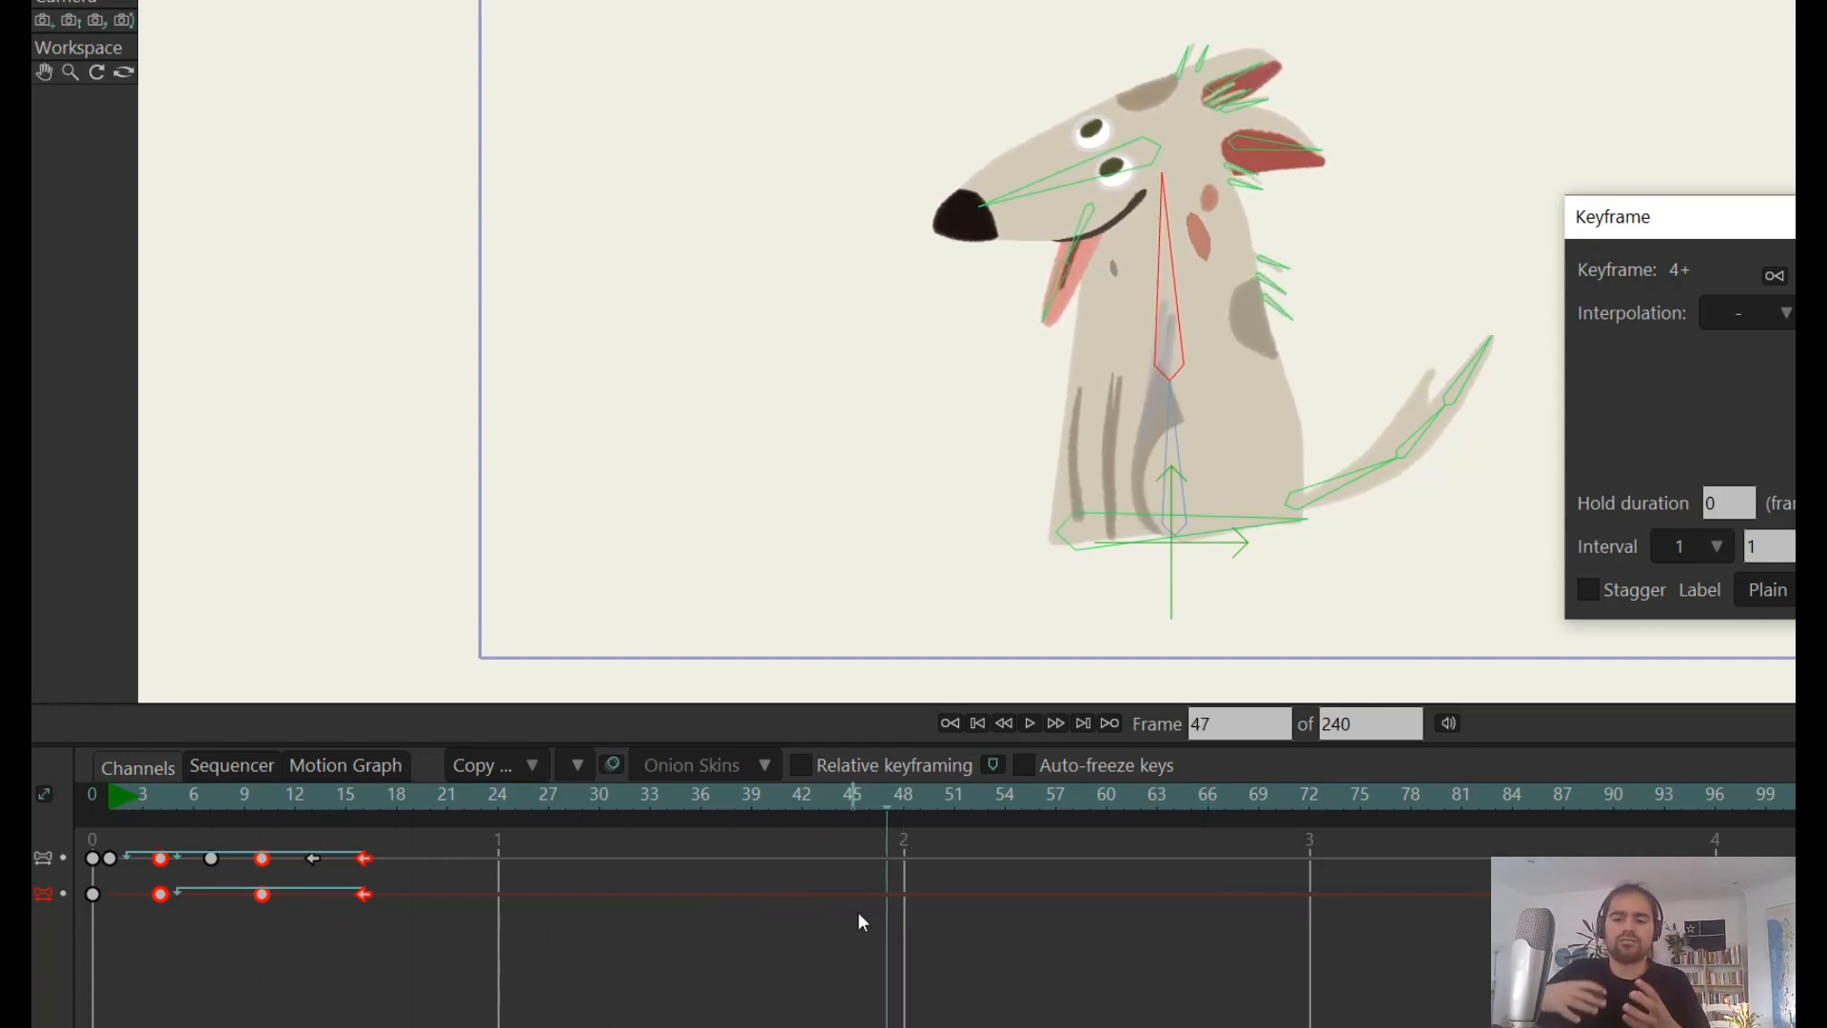
left_click(107, 810)
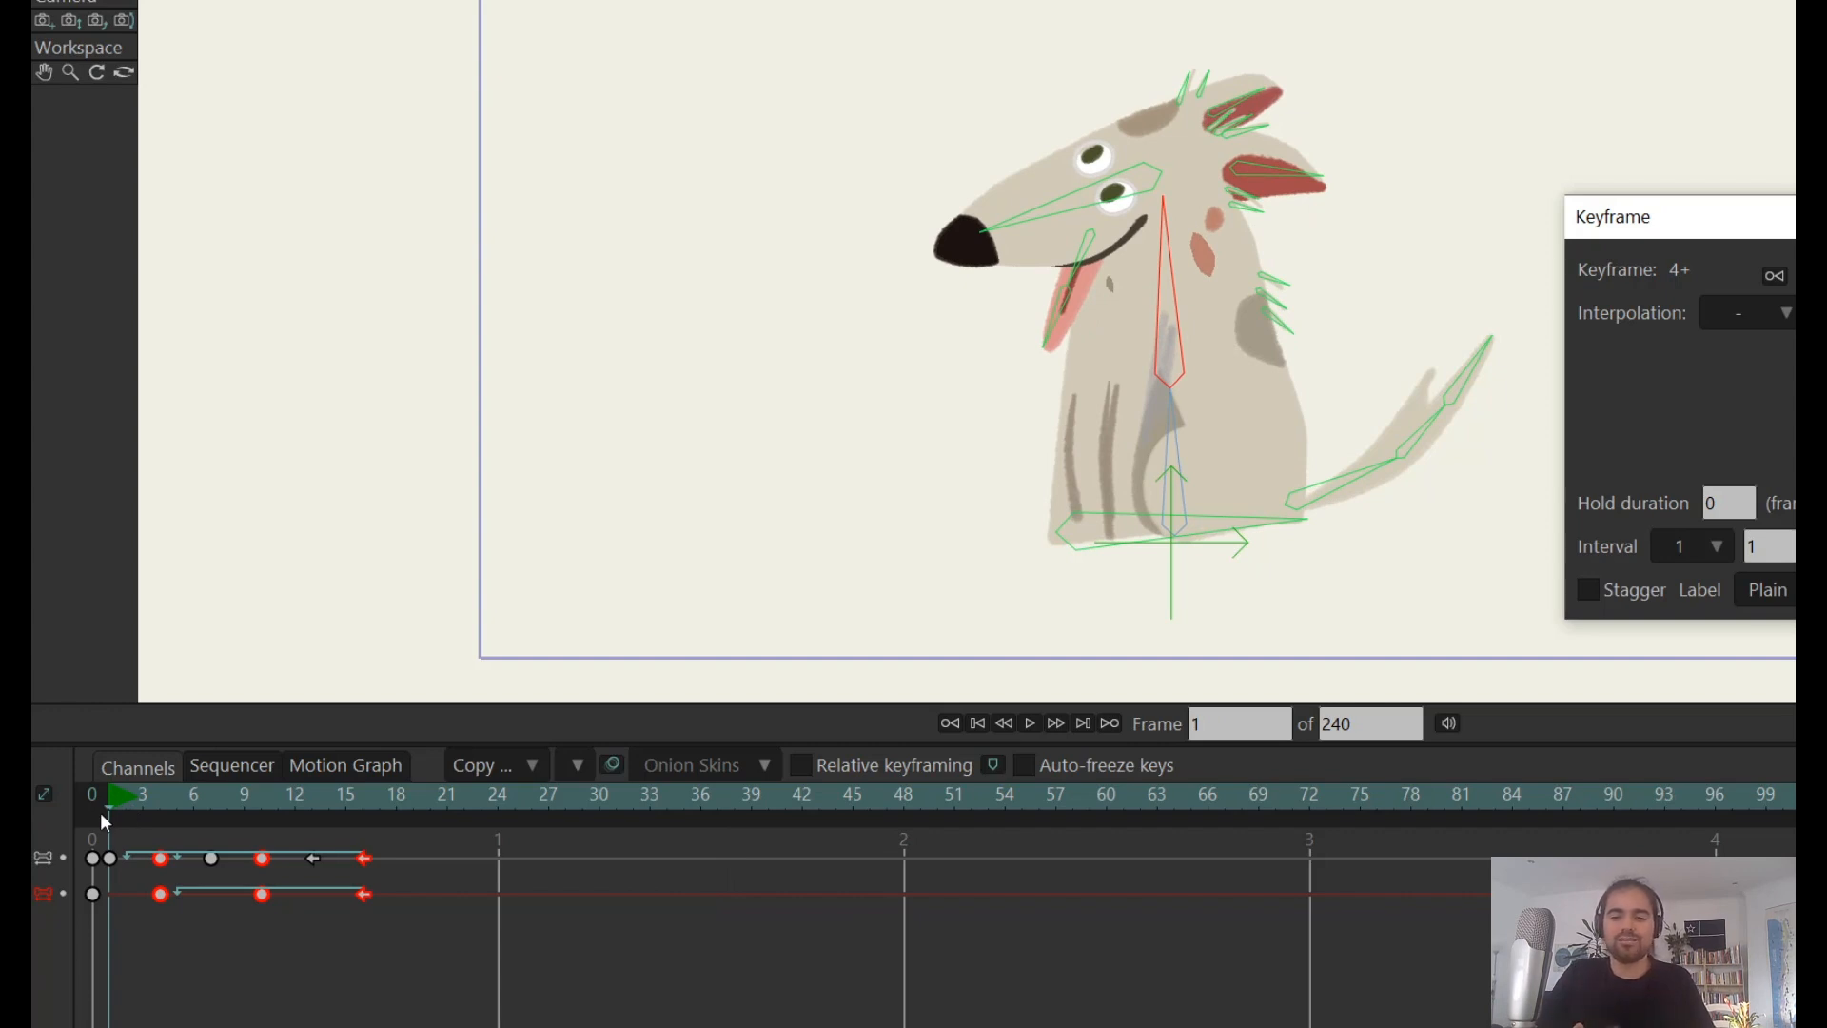
key("space")
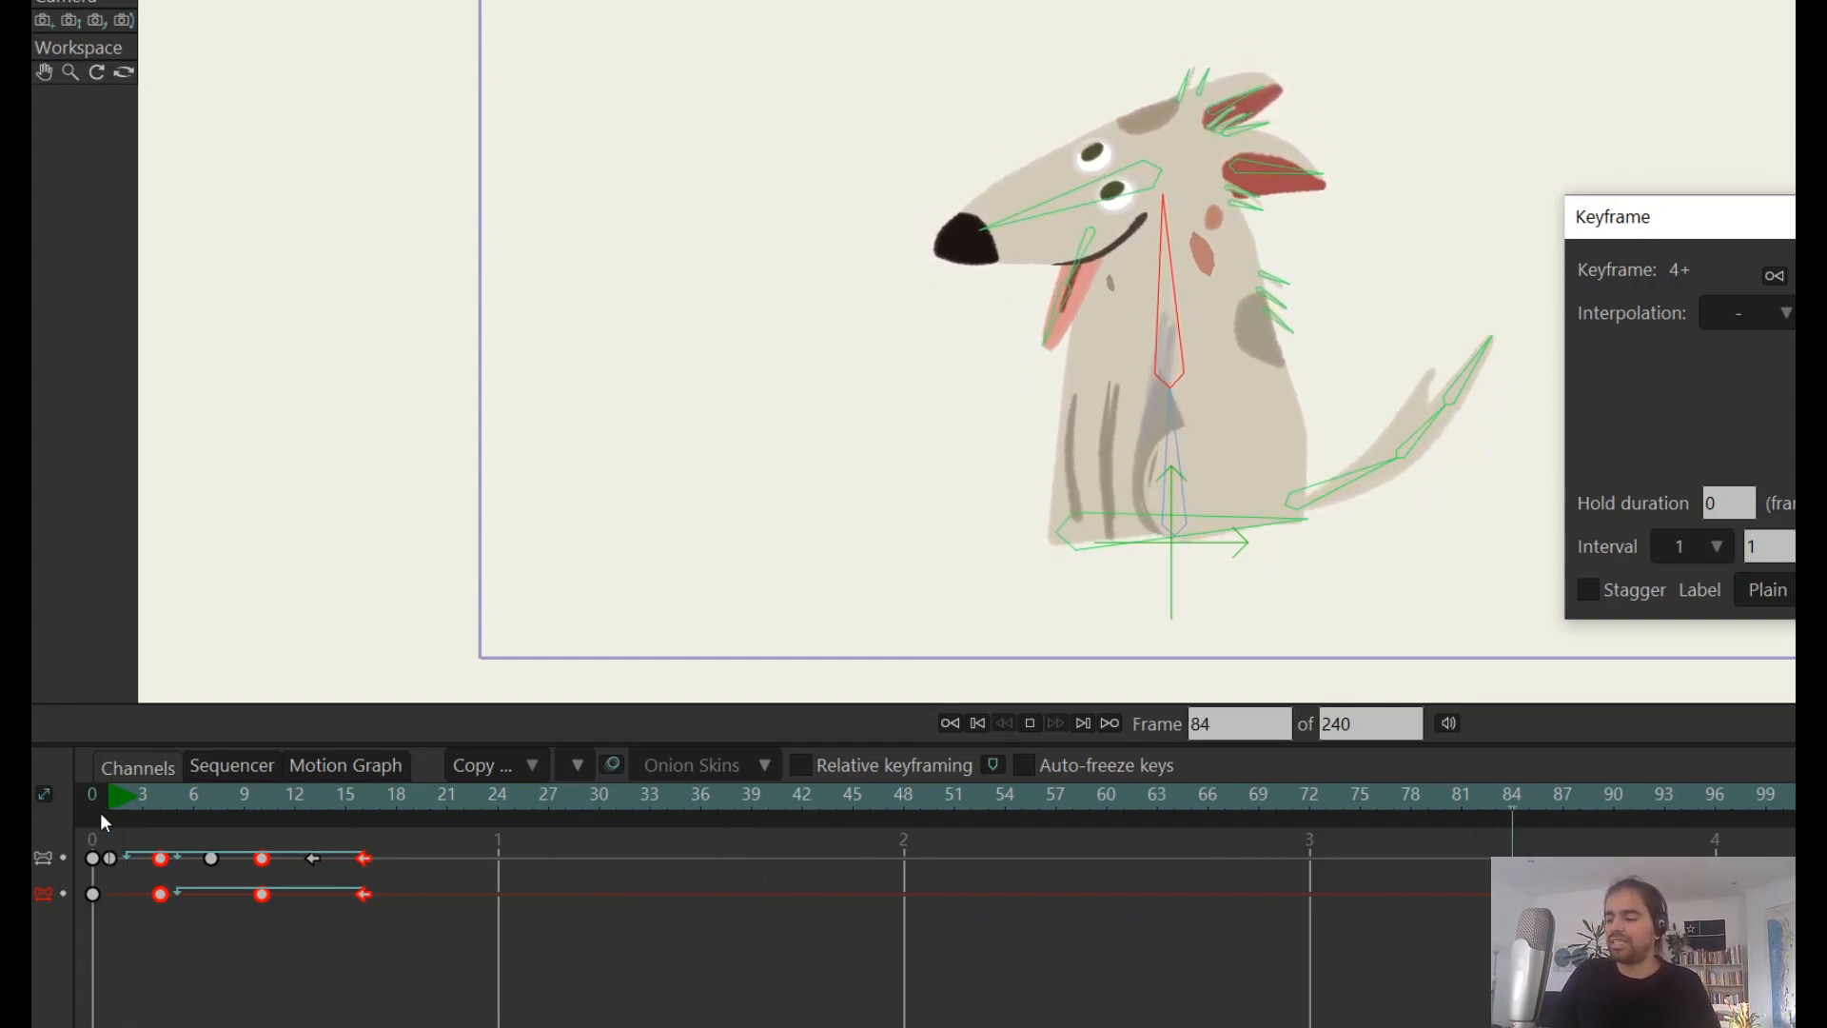
- Rotate the two torso bones to lean the dog forward at frame 1 and backward at frame 7
left_click(111, 794)
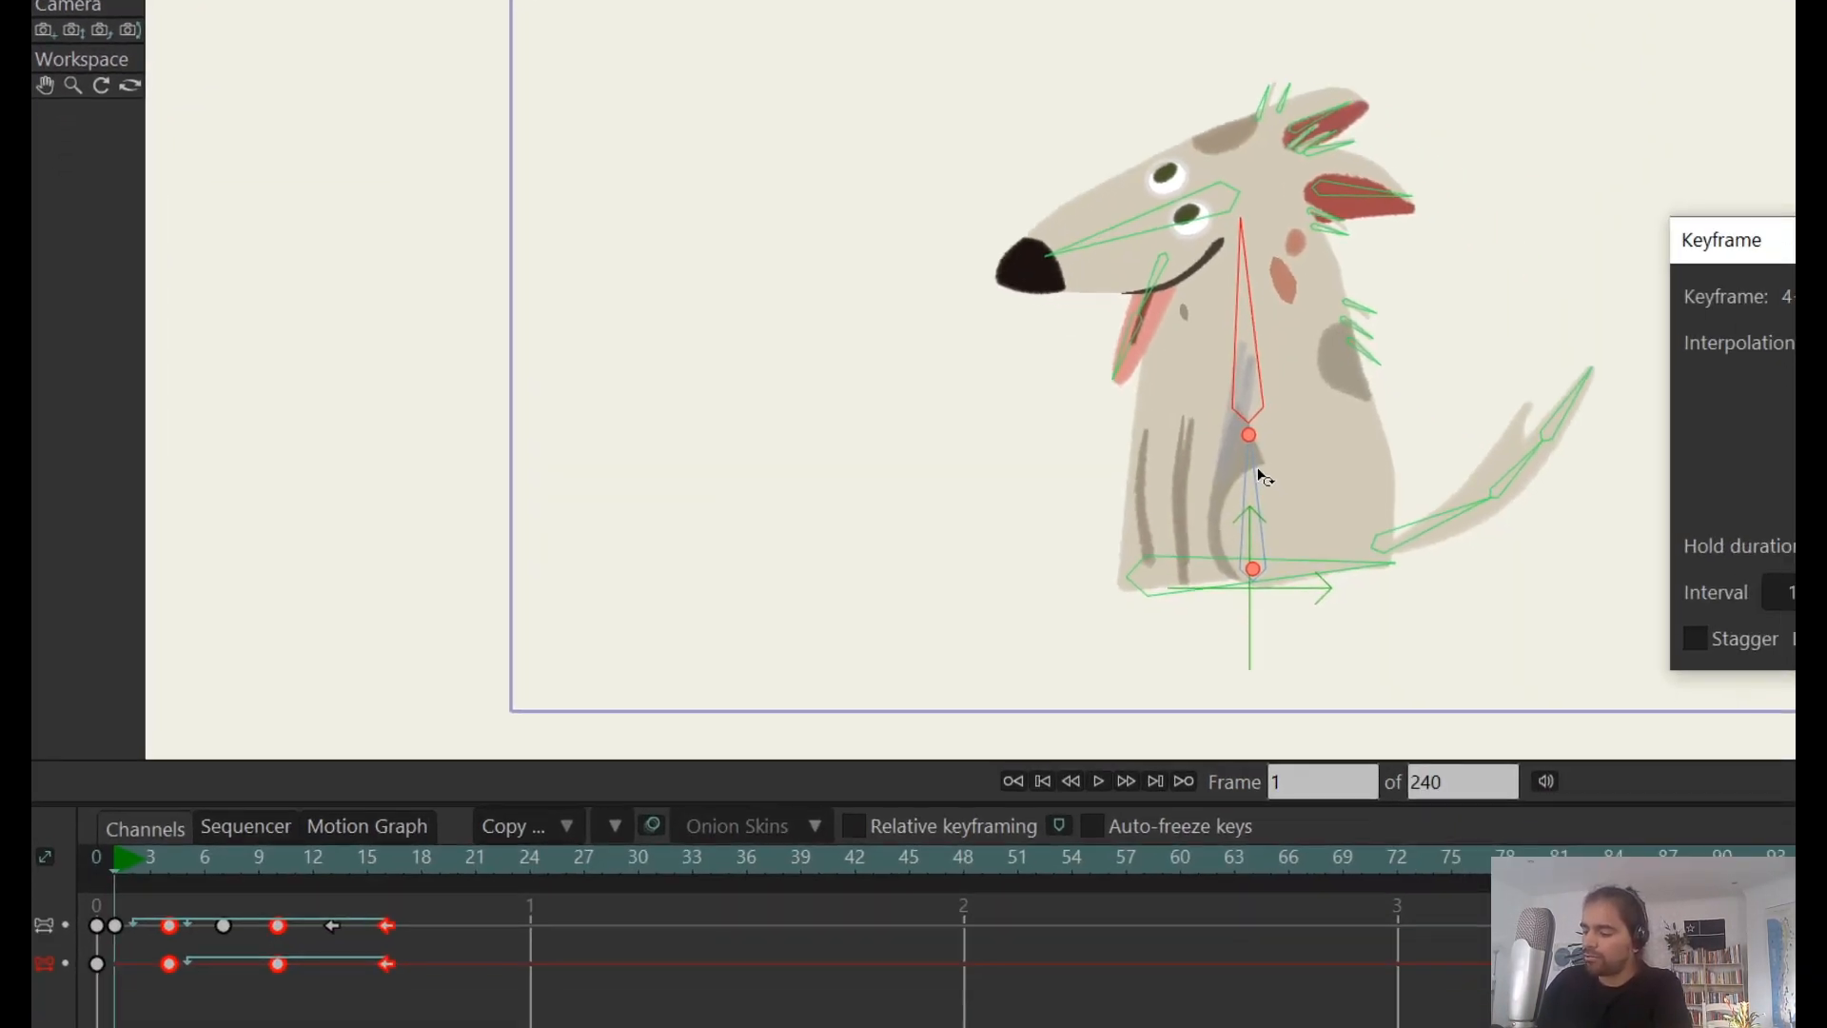
left_click_drag(1259, 467, 1239, 468)
left_click_drag(1211, 310, 1205, 308)
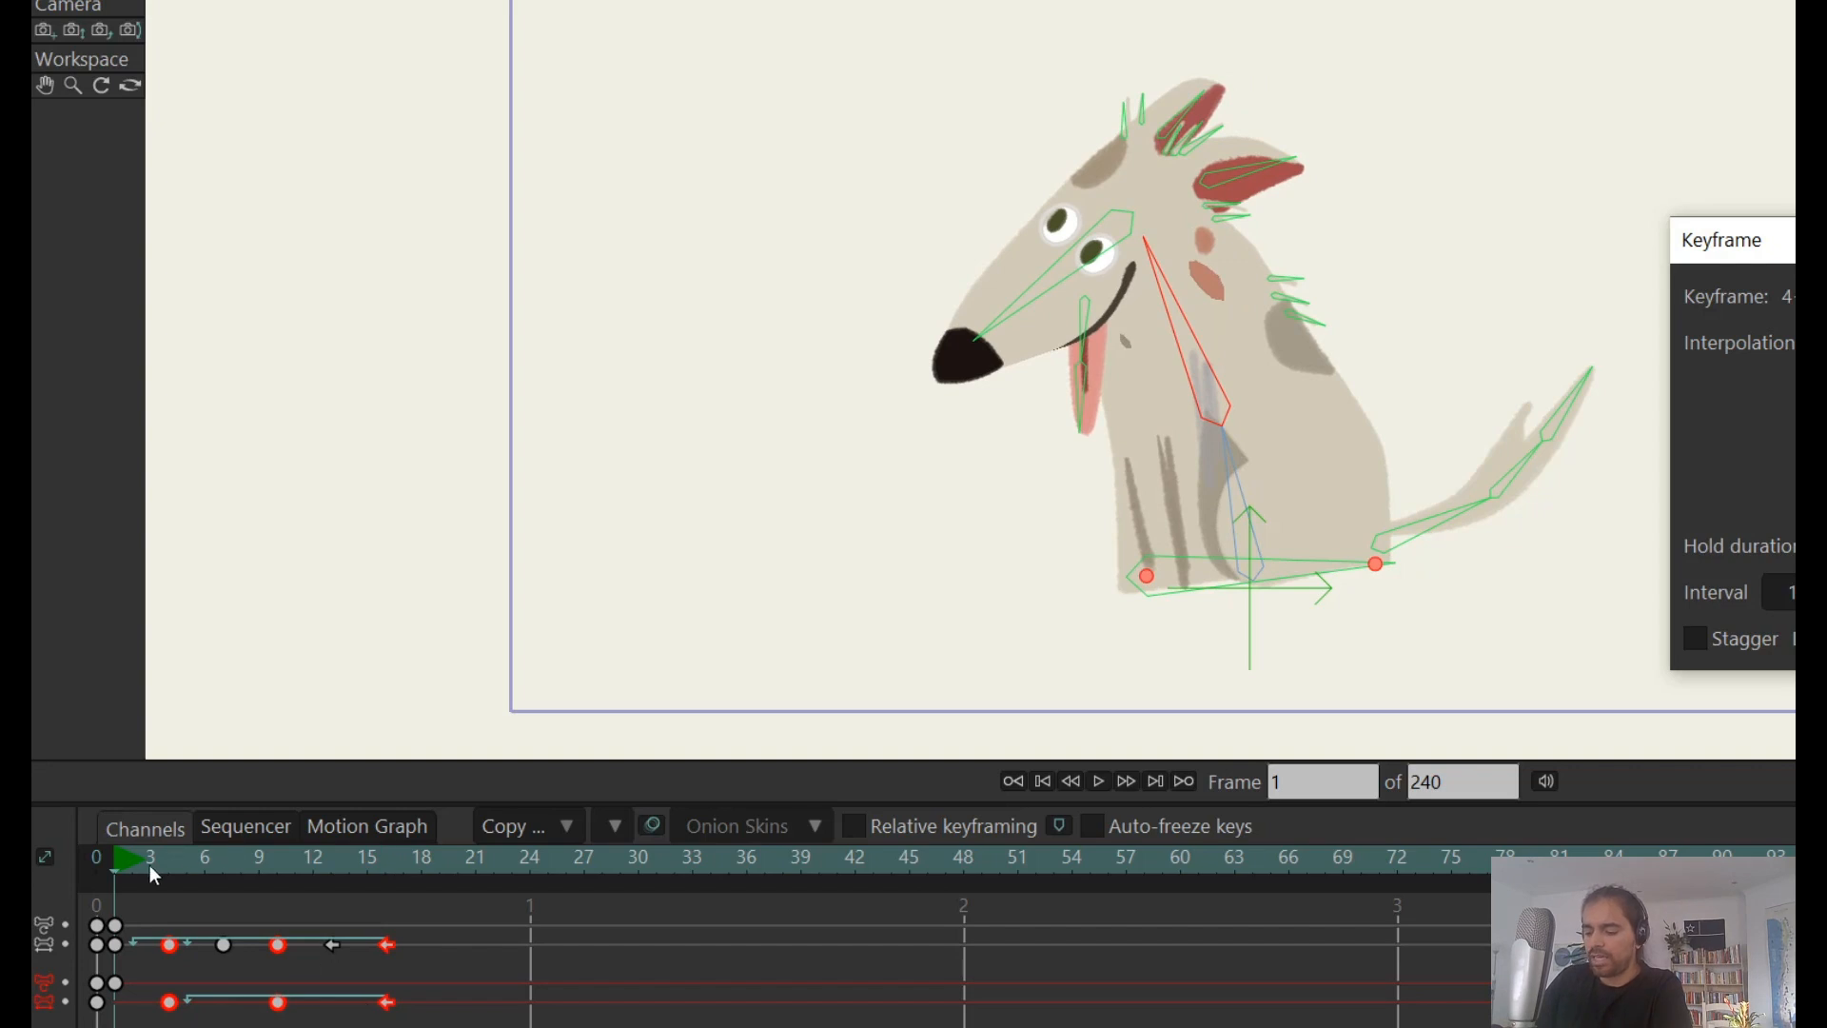
left_click_drag(162, 855, 169, 857)
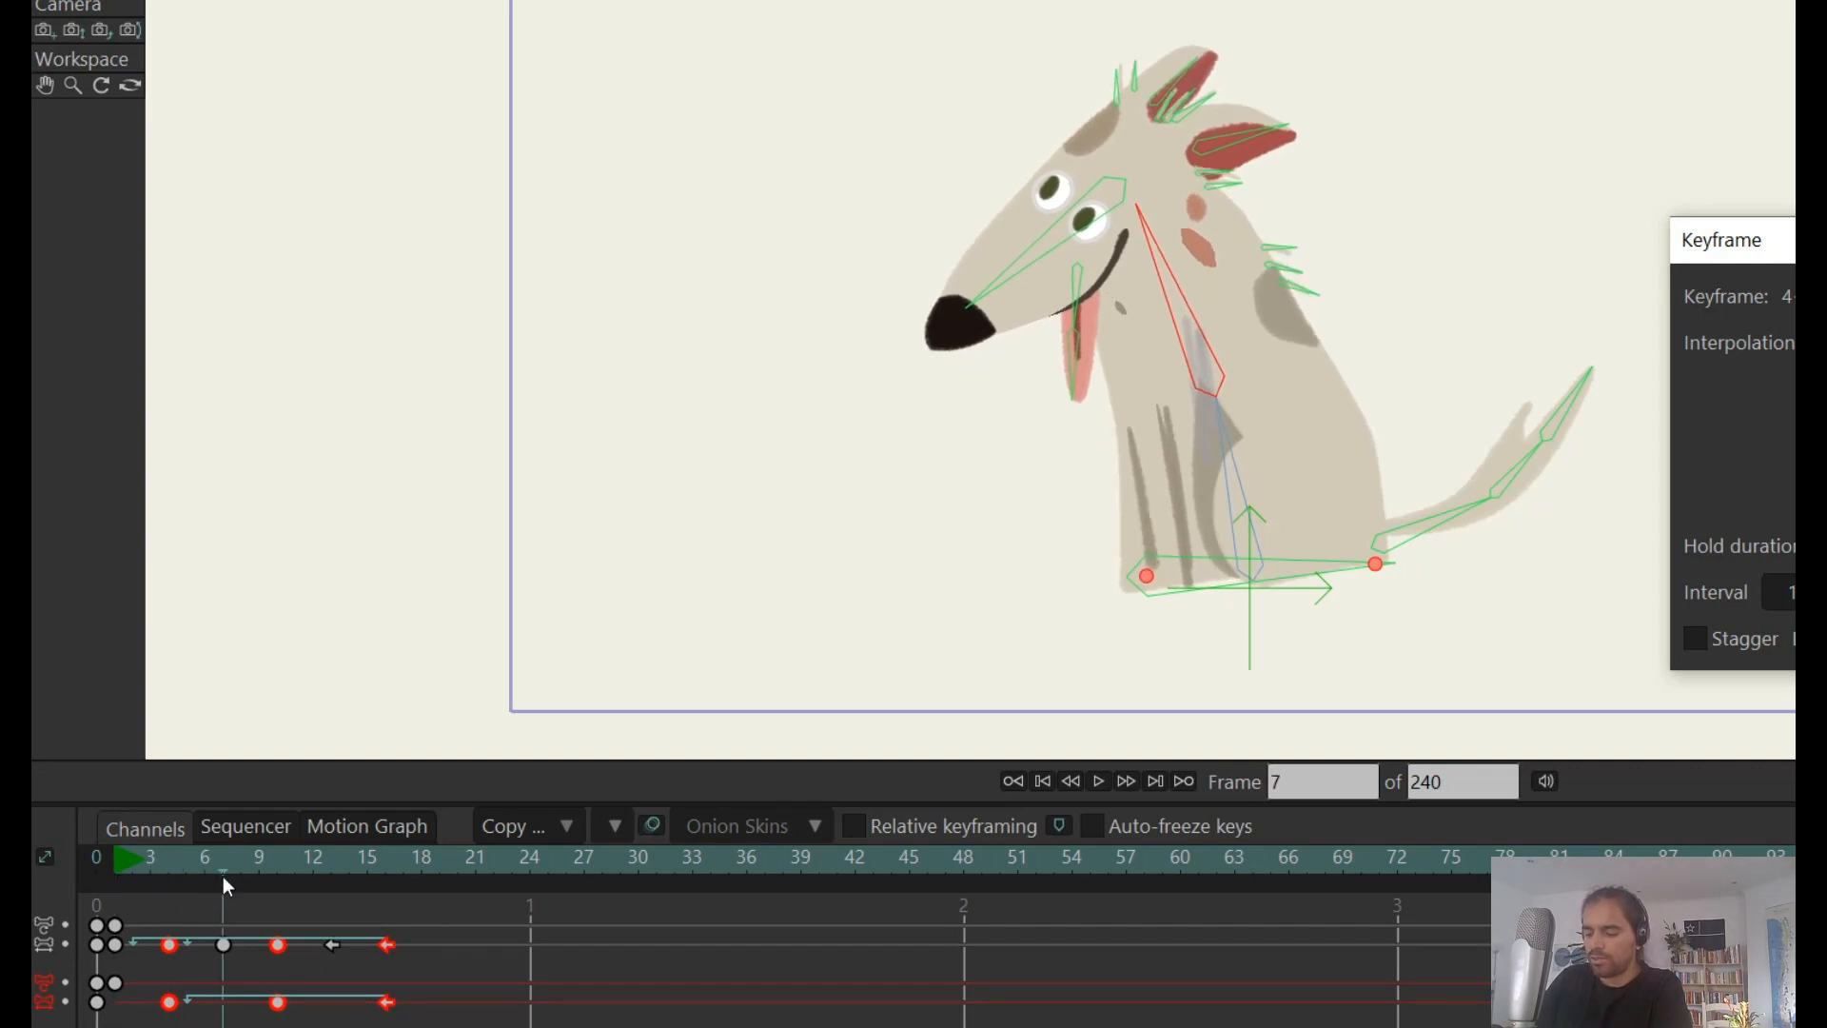
left_click_drag(1252, 457, 1252, 461)
left_click_drag(1272, 316, 1300, 338)
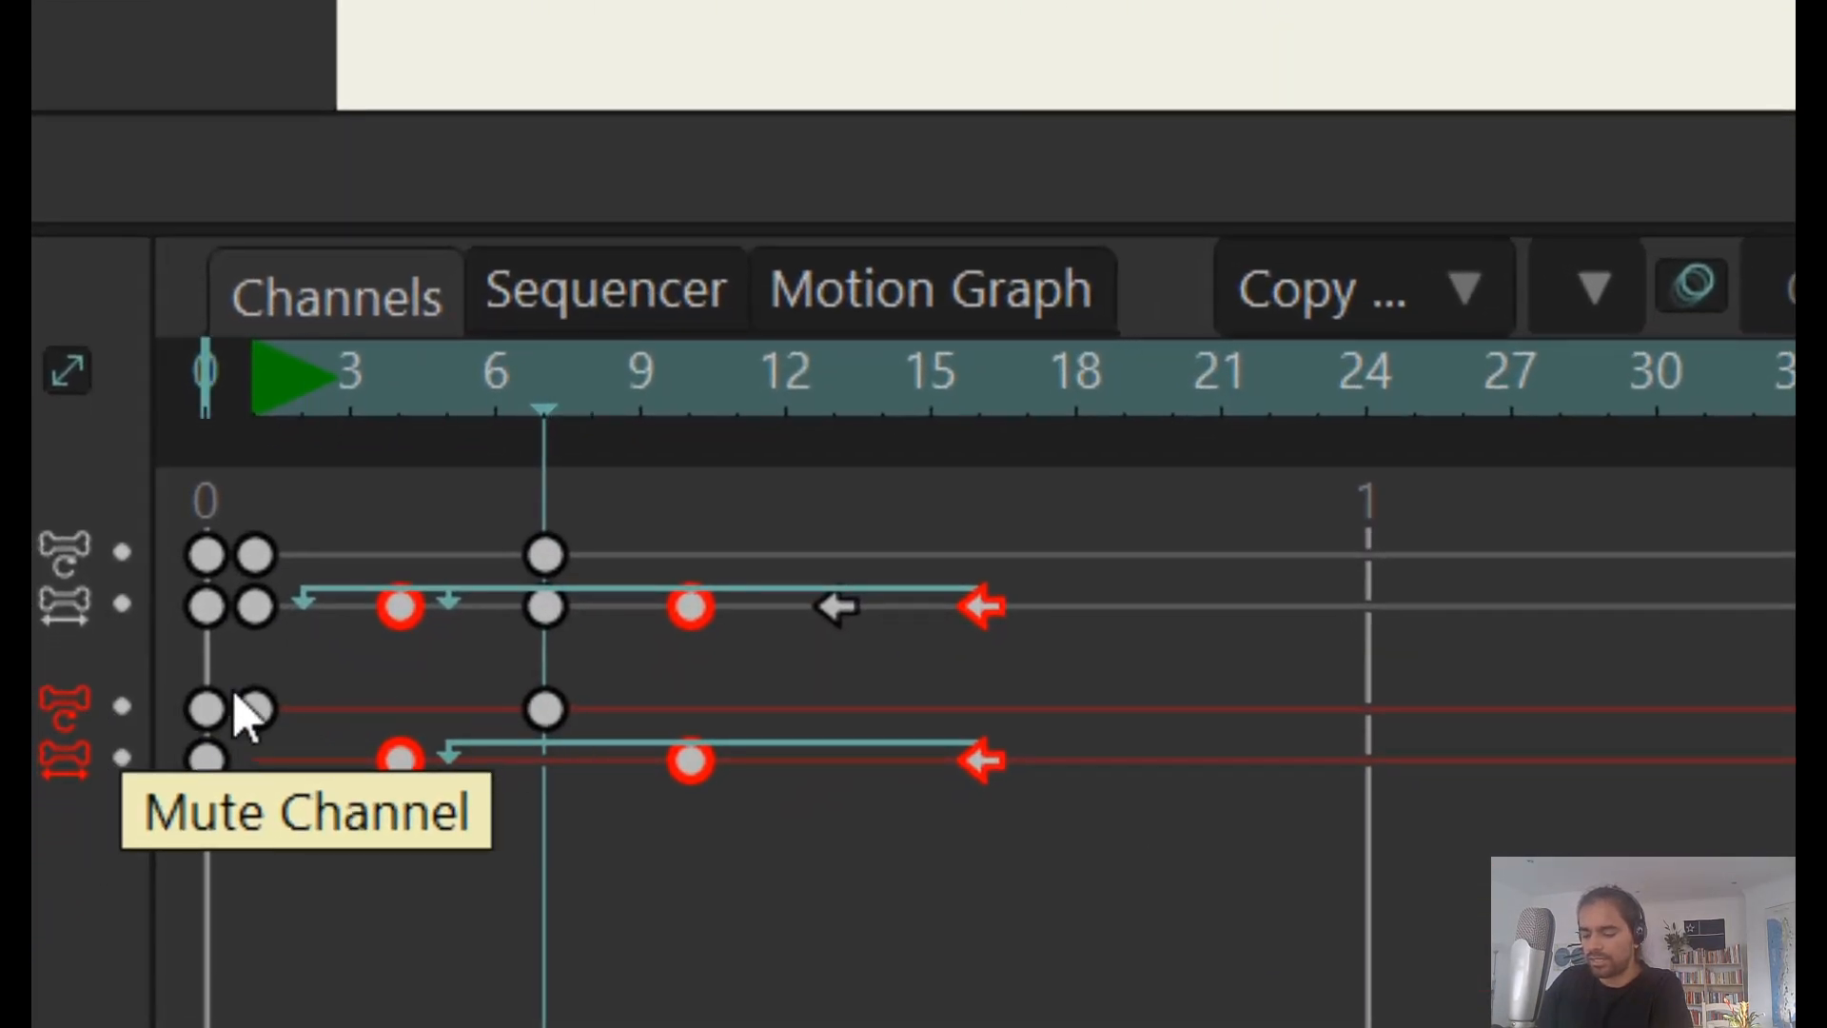
- Copy both torso bones' rotation keyframes from frame 1 to frame 13
left_click(436, 381)
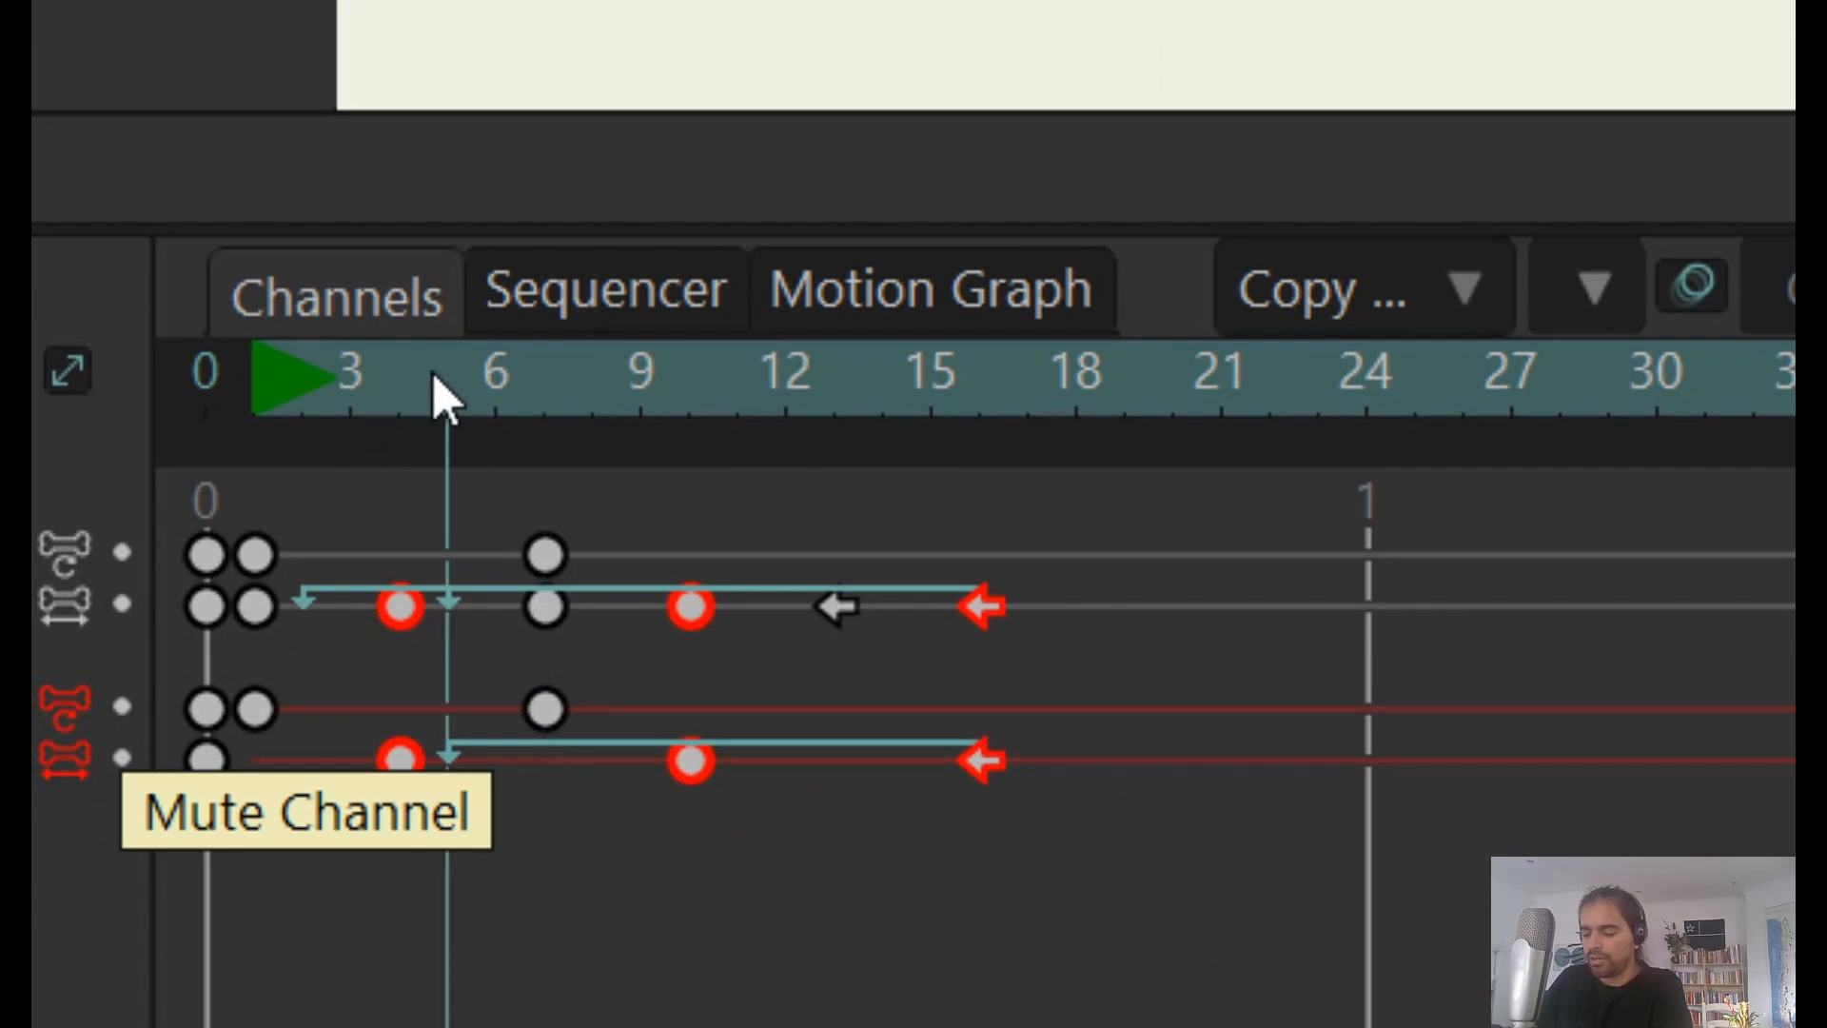
key("Right")
key("Right")
key("Right")
key("Right")
key("Right")
key("Right")
key("Right")
key("Right")
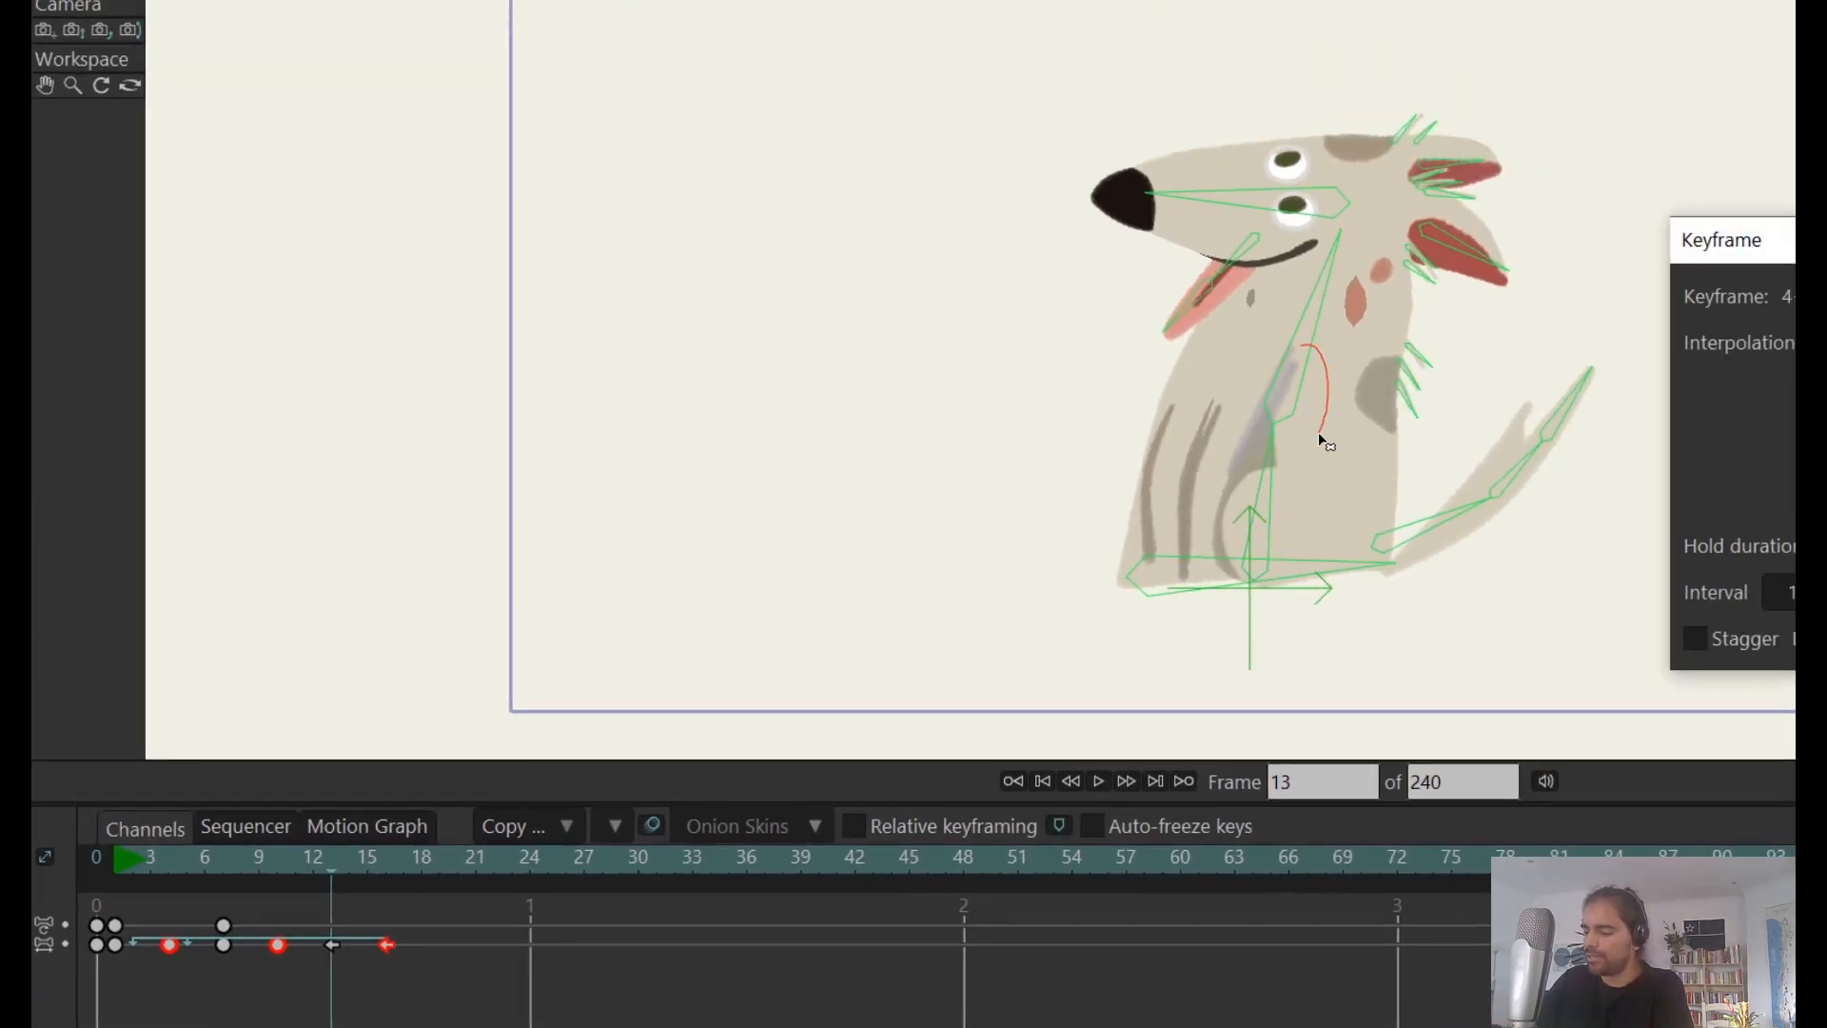
left_click(1323, 441)
left_click(120, 985)
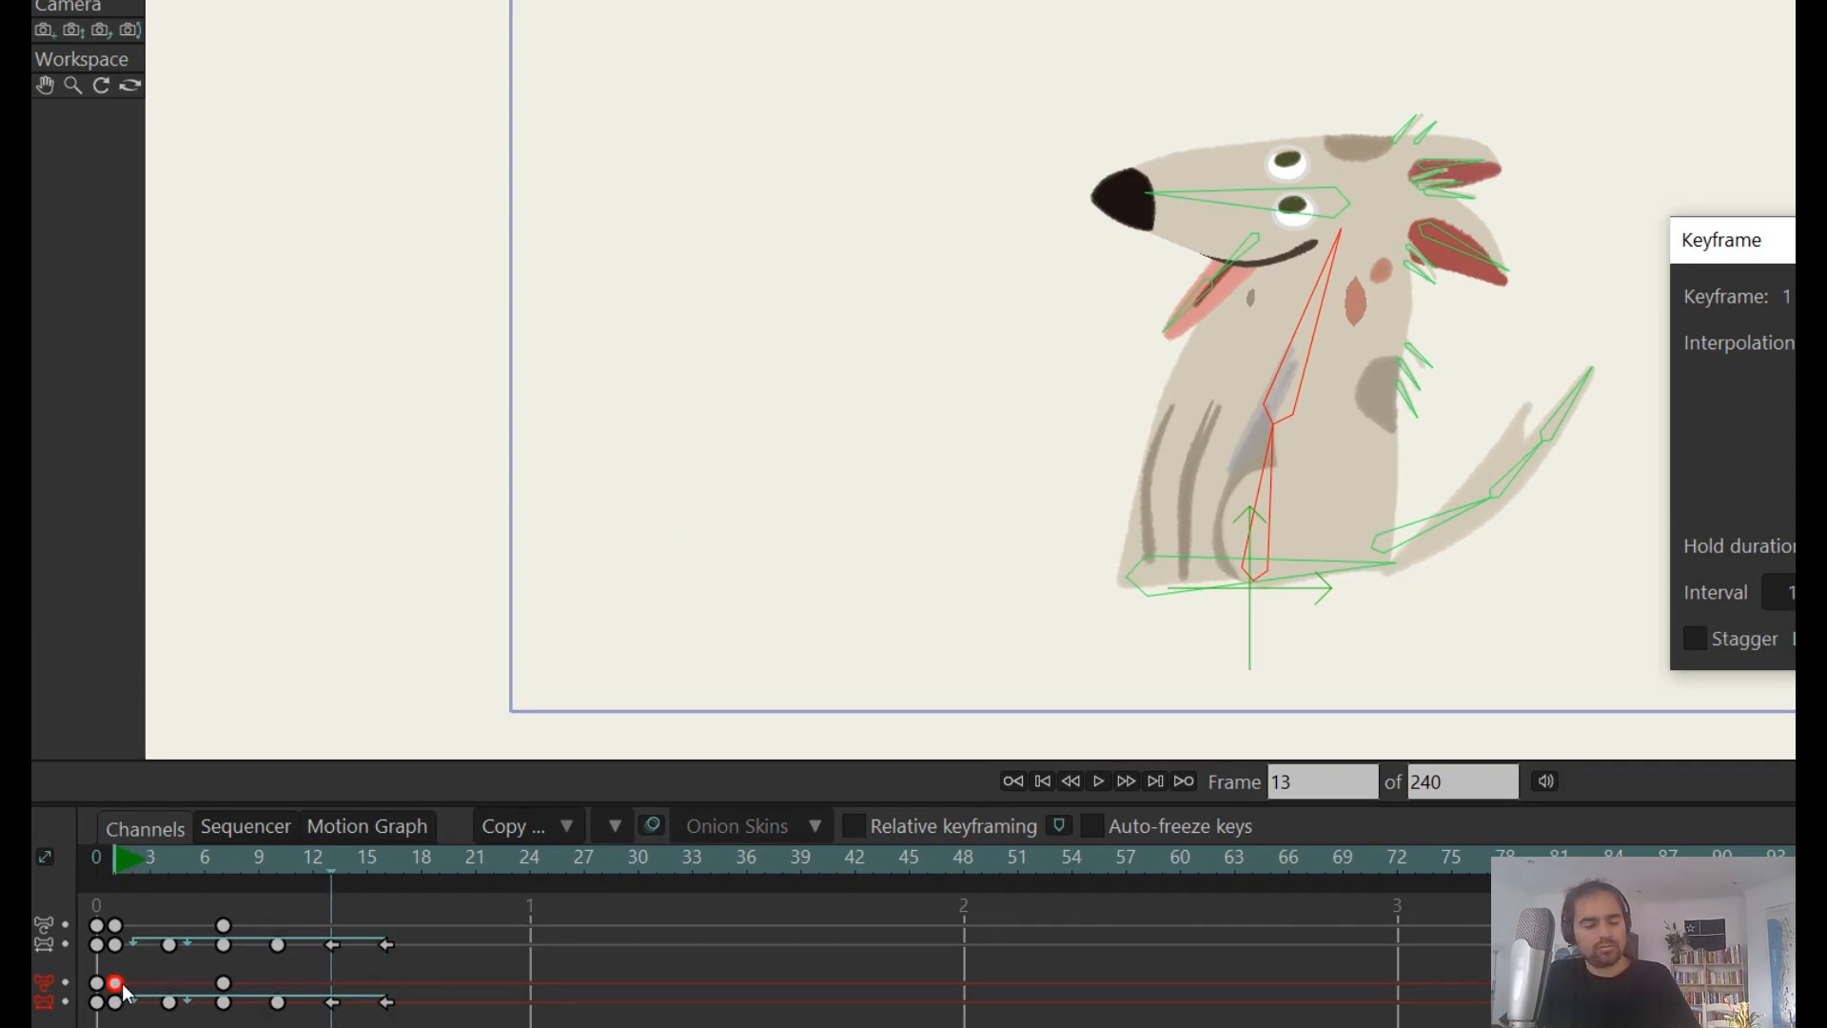
key("ctrl+v")
- Set the torso bones' rotation keyframes at frame 13 to Cycle interpolation with absolute frame 2, switched to Relative 11
mouse_move(349, 981)
left_mouse_down()
mouse_move(317, 975)
mouse_move(335, 990)
left_mouse_up()
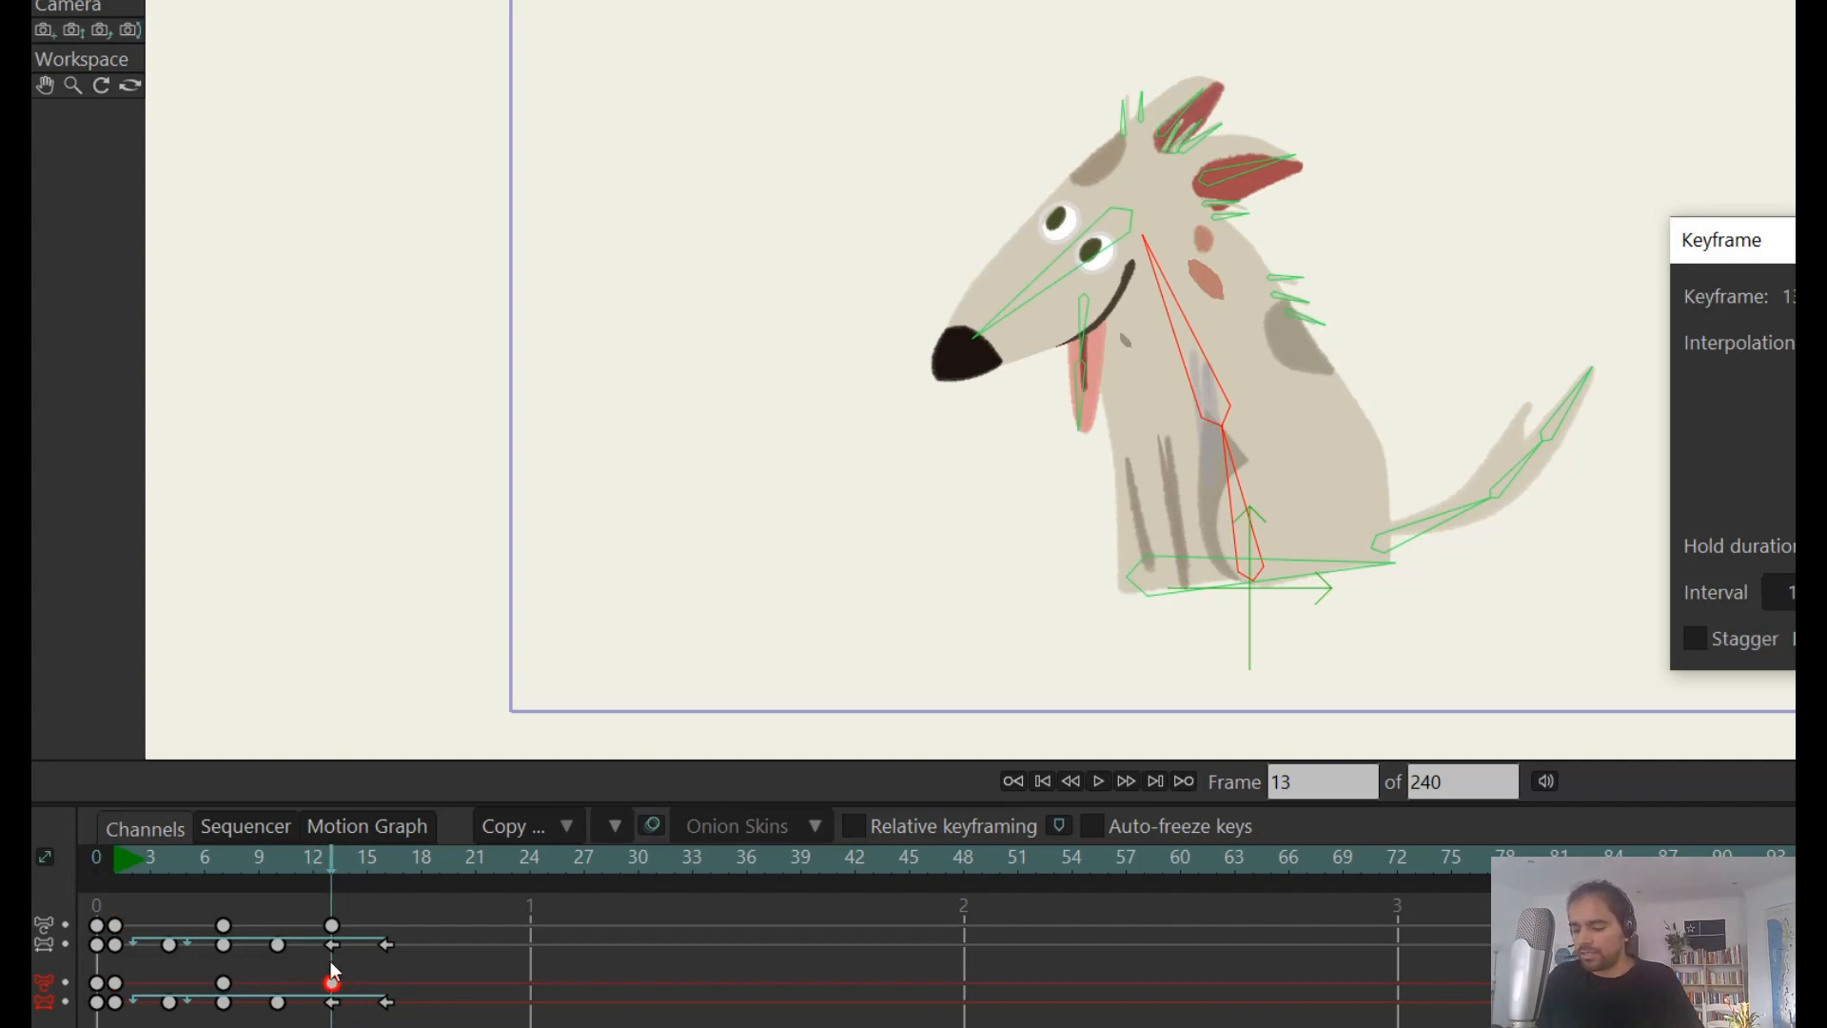
right_click(337, 990)
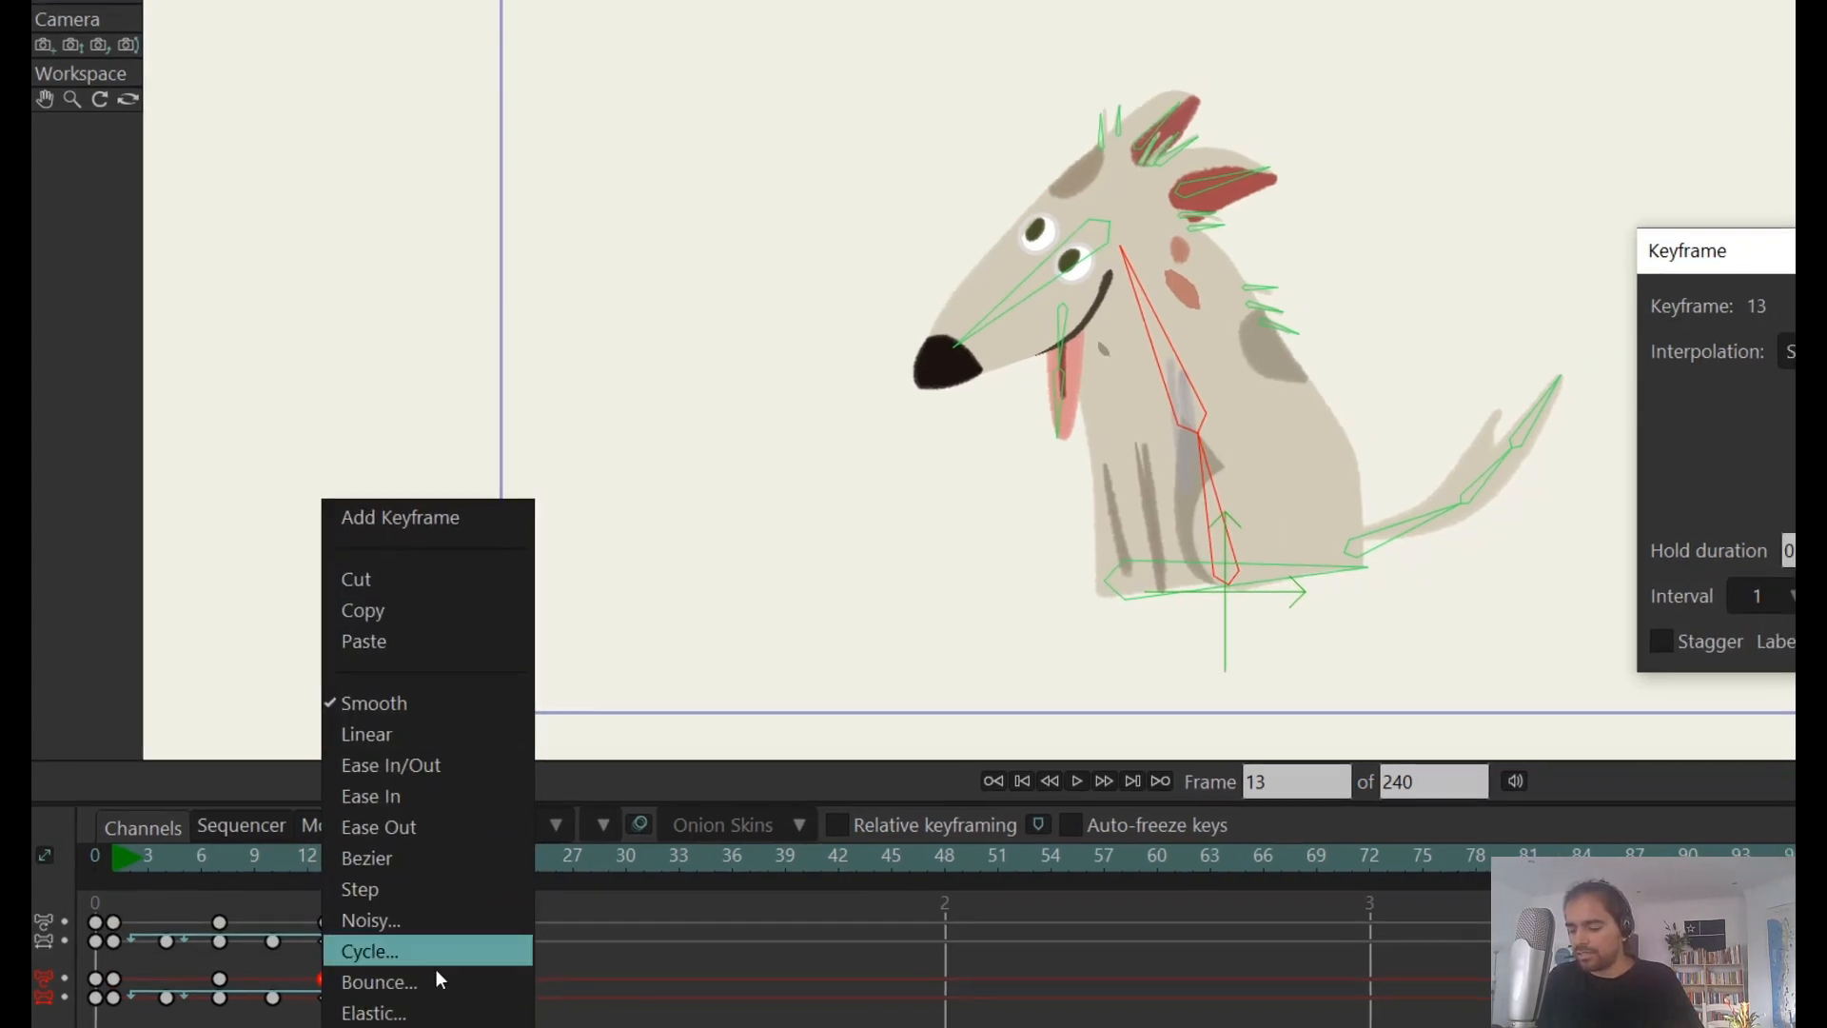
left_click(433, 953)
type("2")
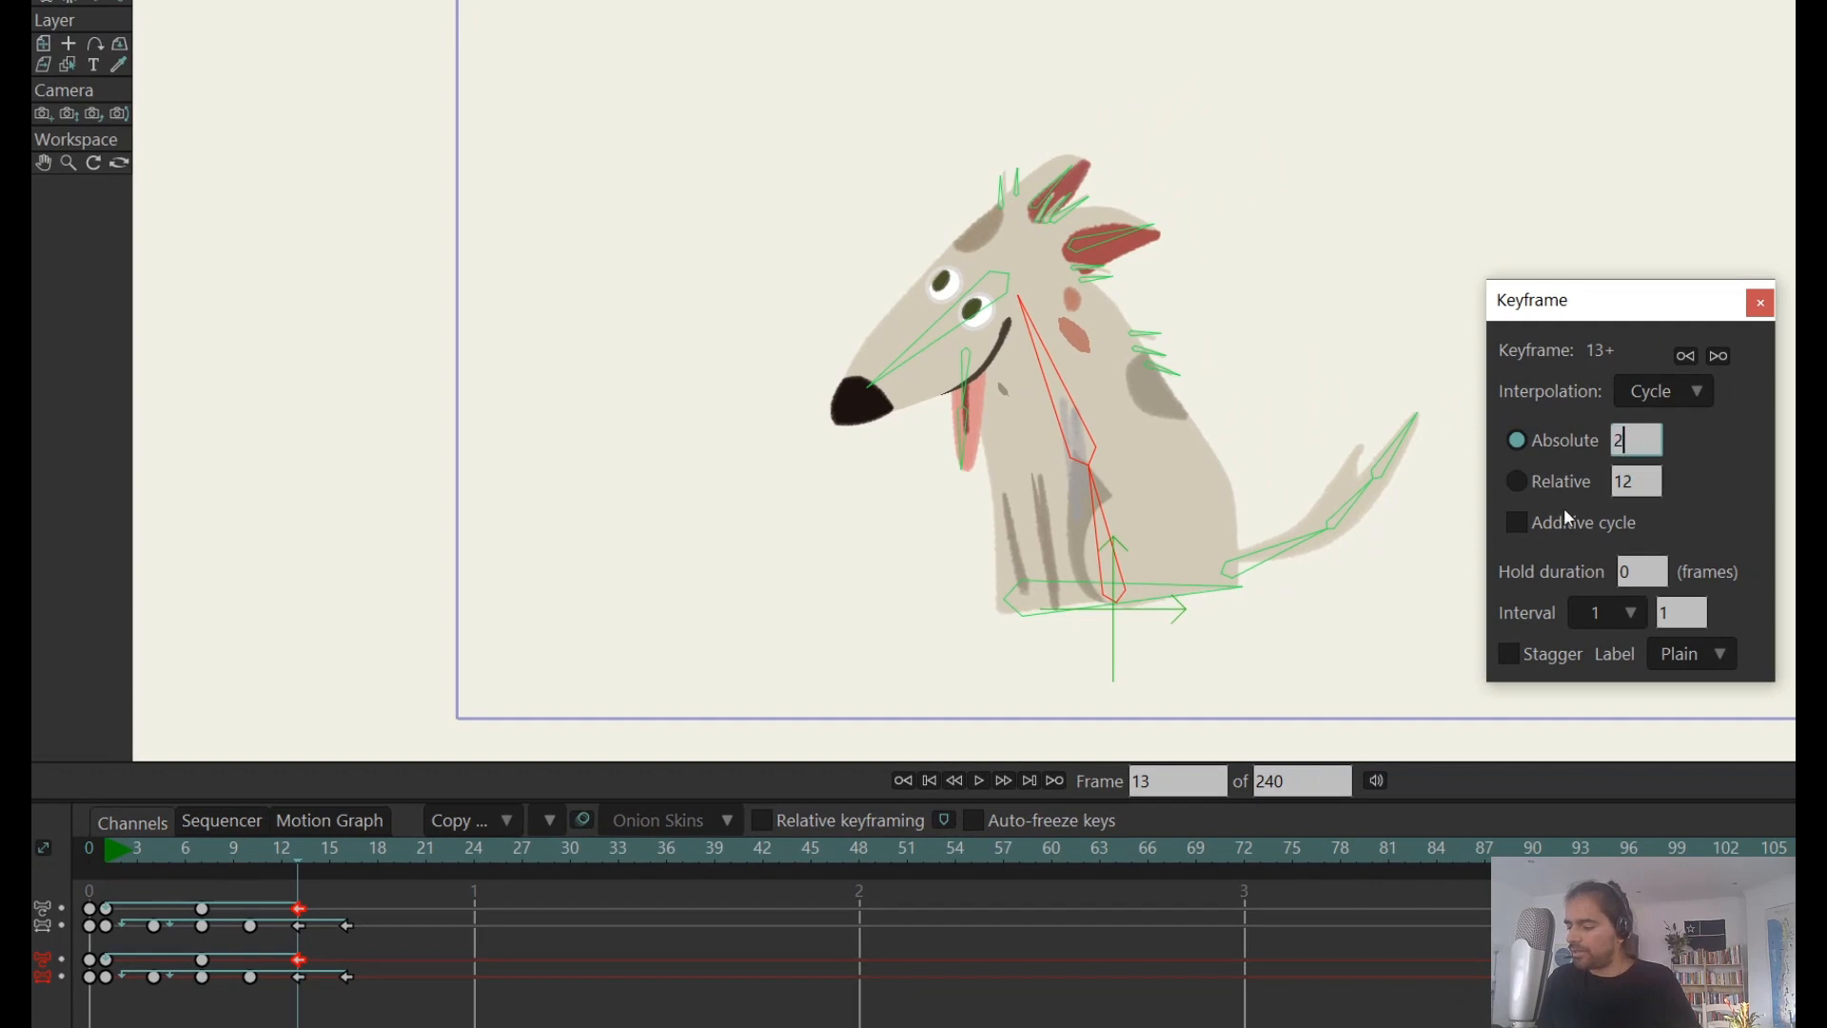
left_click(1568, 484)
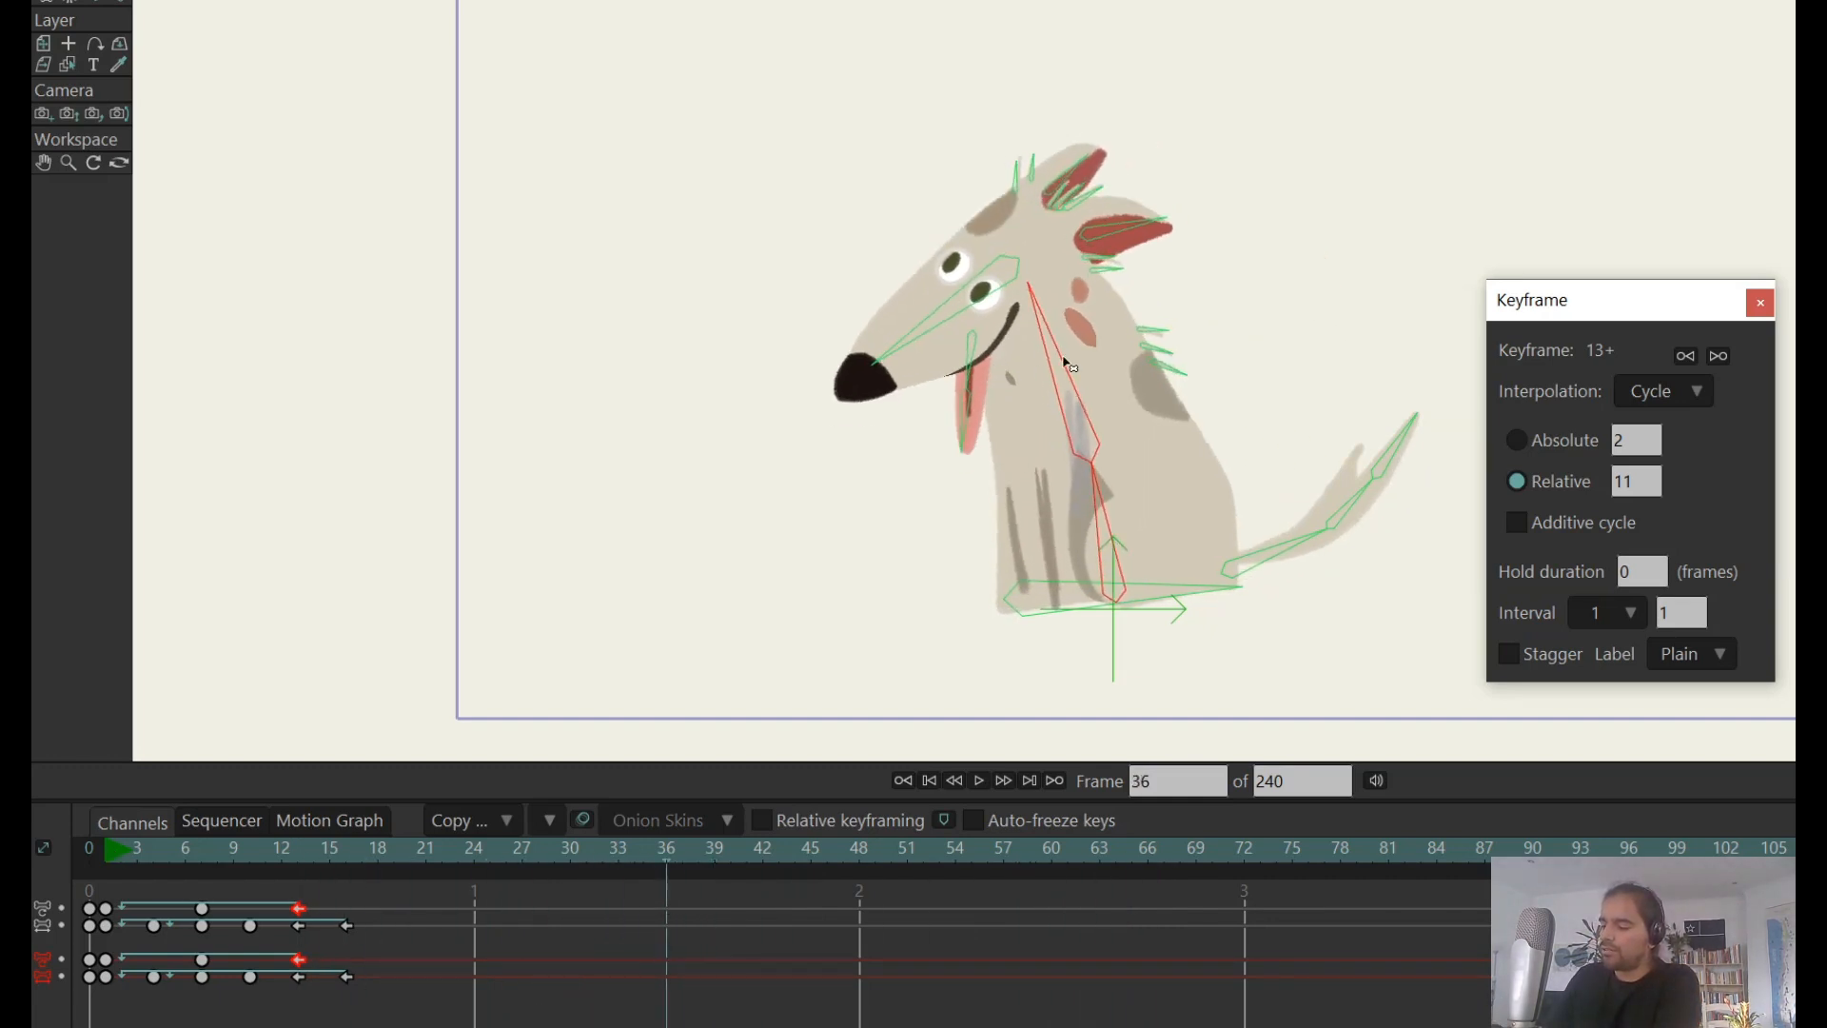
- Select only the upper torso bone and shift its rotation keyframes forward four frames, to frames 5, 11 and 17
left_click(1064, 370)
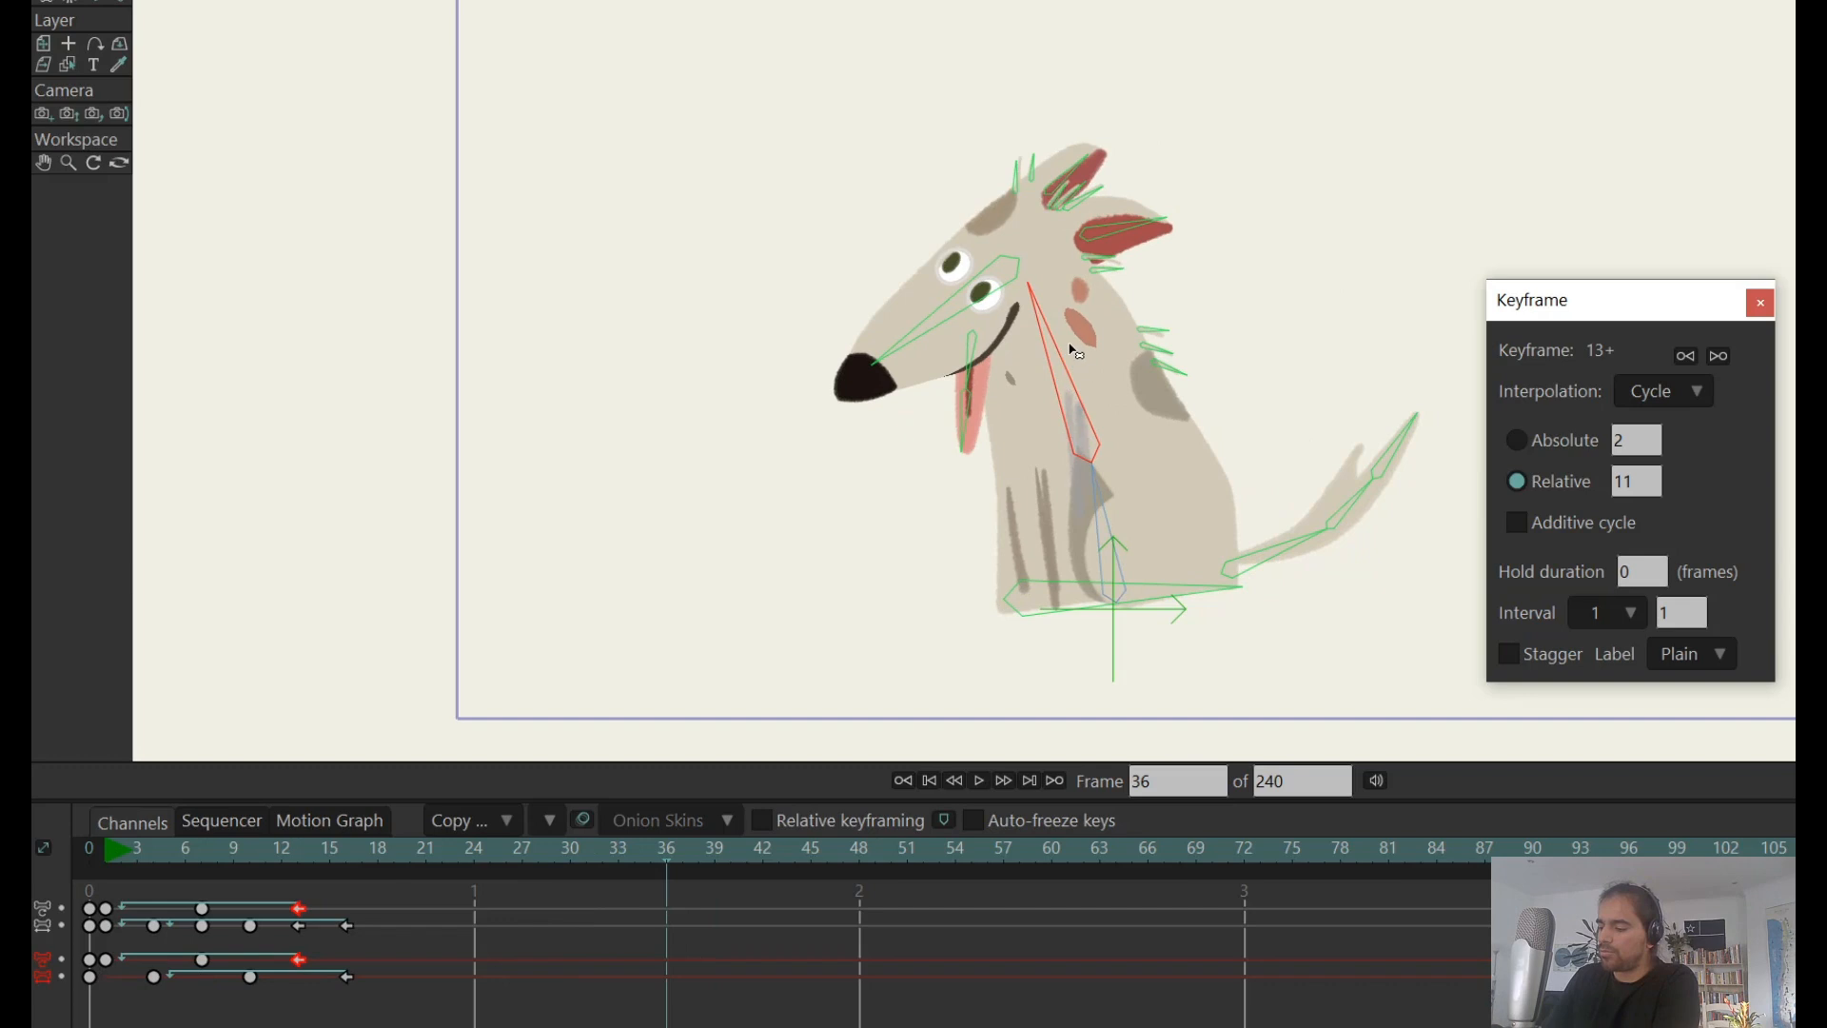
left_click_drag(328, 950, 100, 966)
key("shift+]")
key("shift+]")
key("shift+]")
key("shift+]")
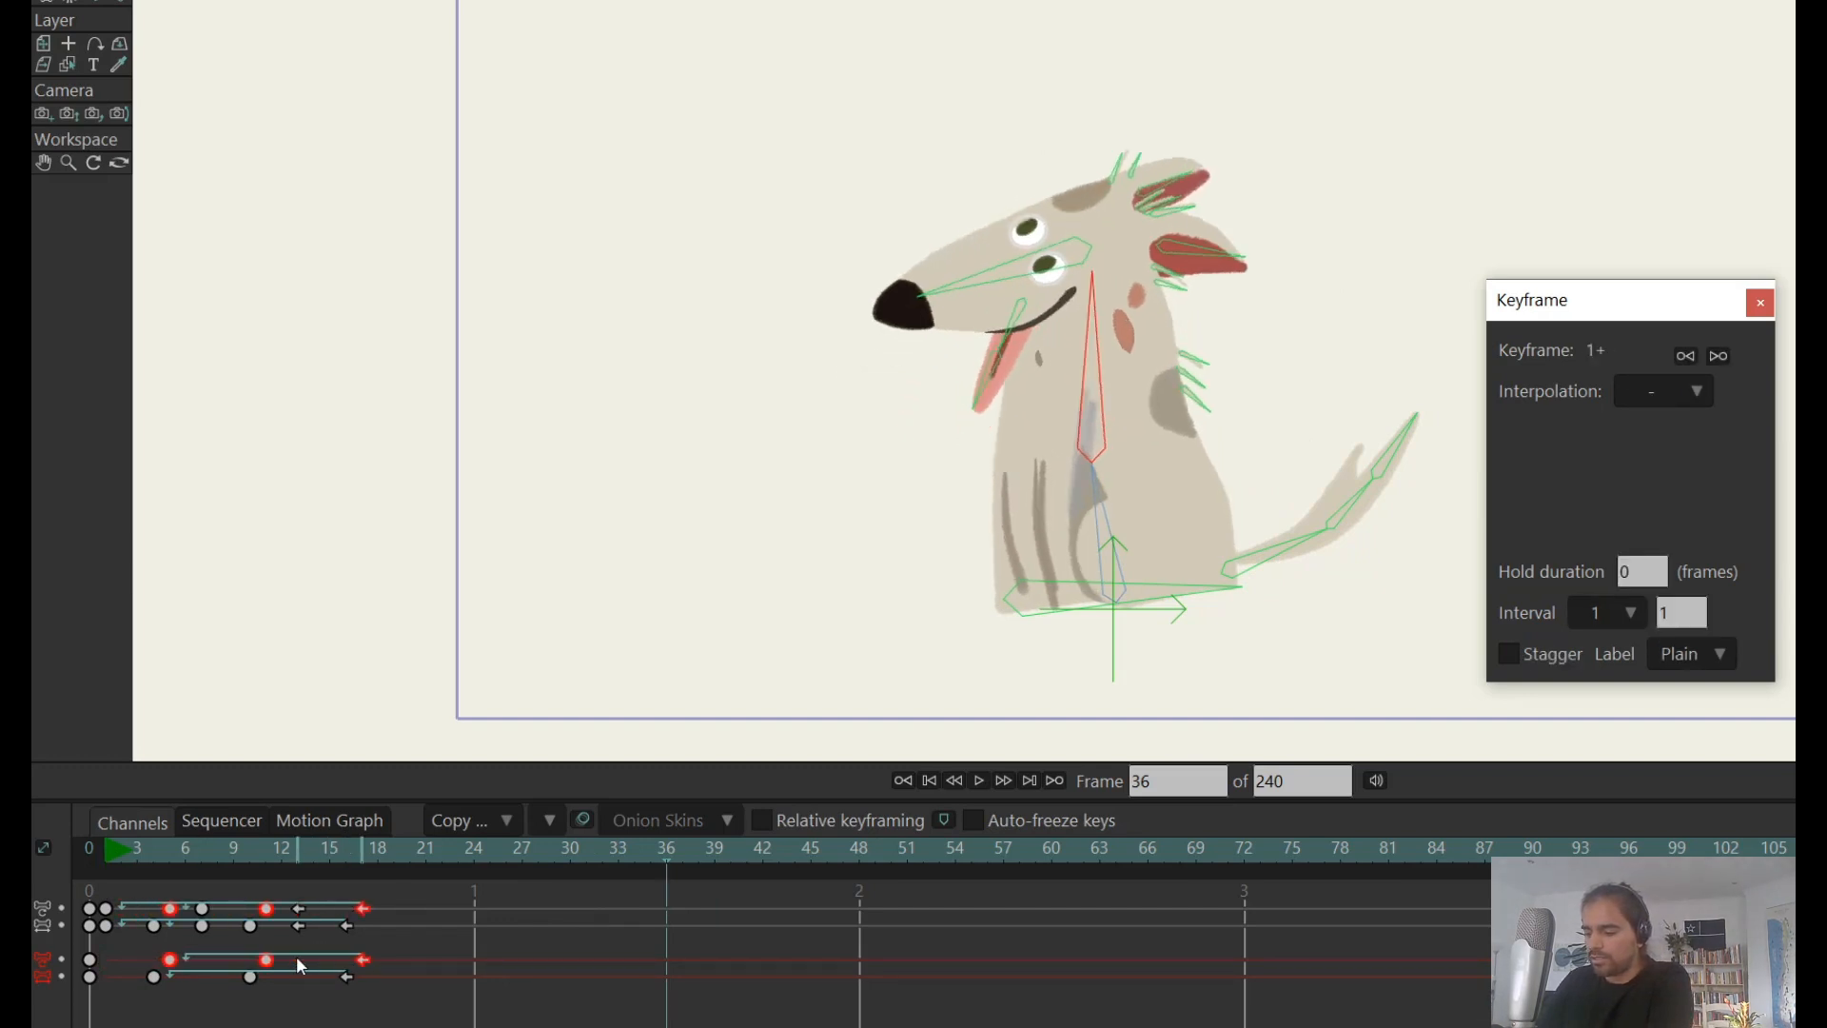
- Play back the combined scale and rotation cycles of the torso from frame 2
left_click_drag(153, 852, 124, 859)
key("space")
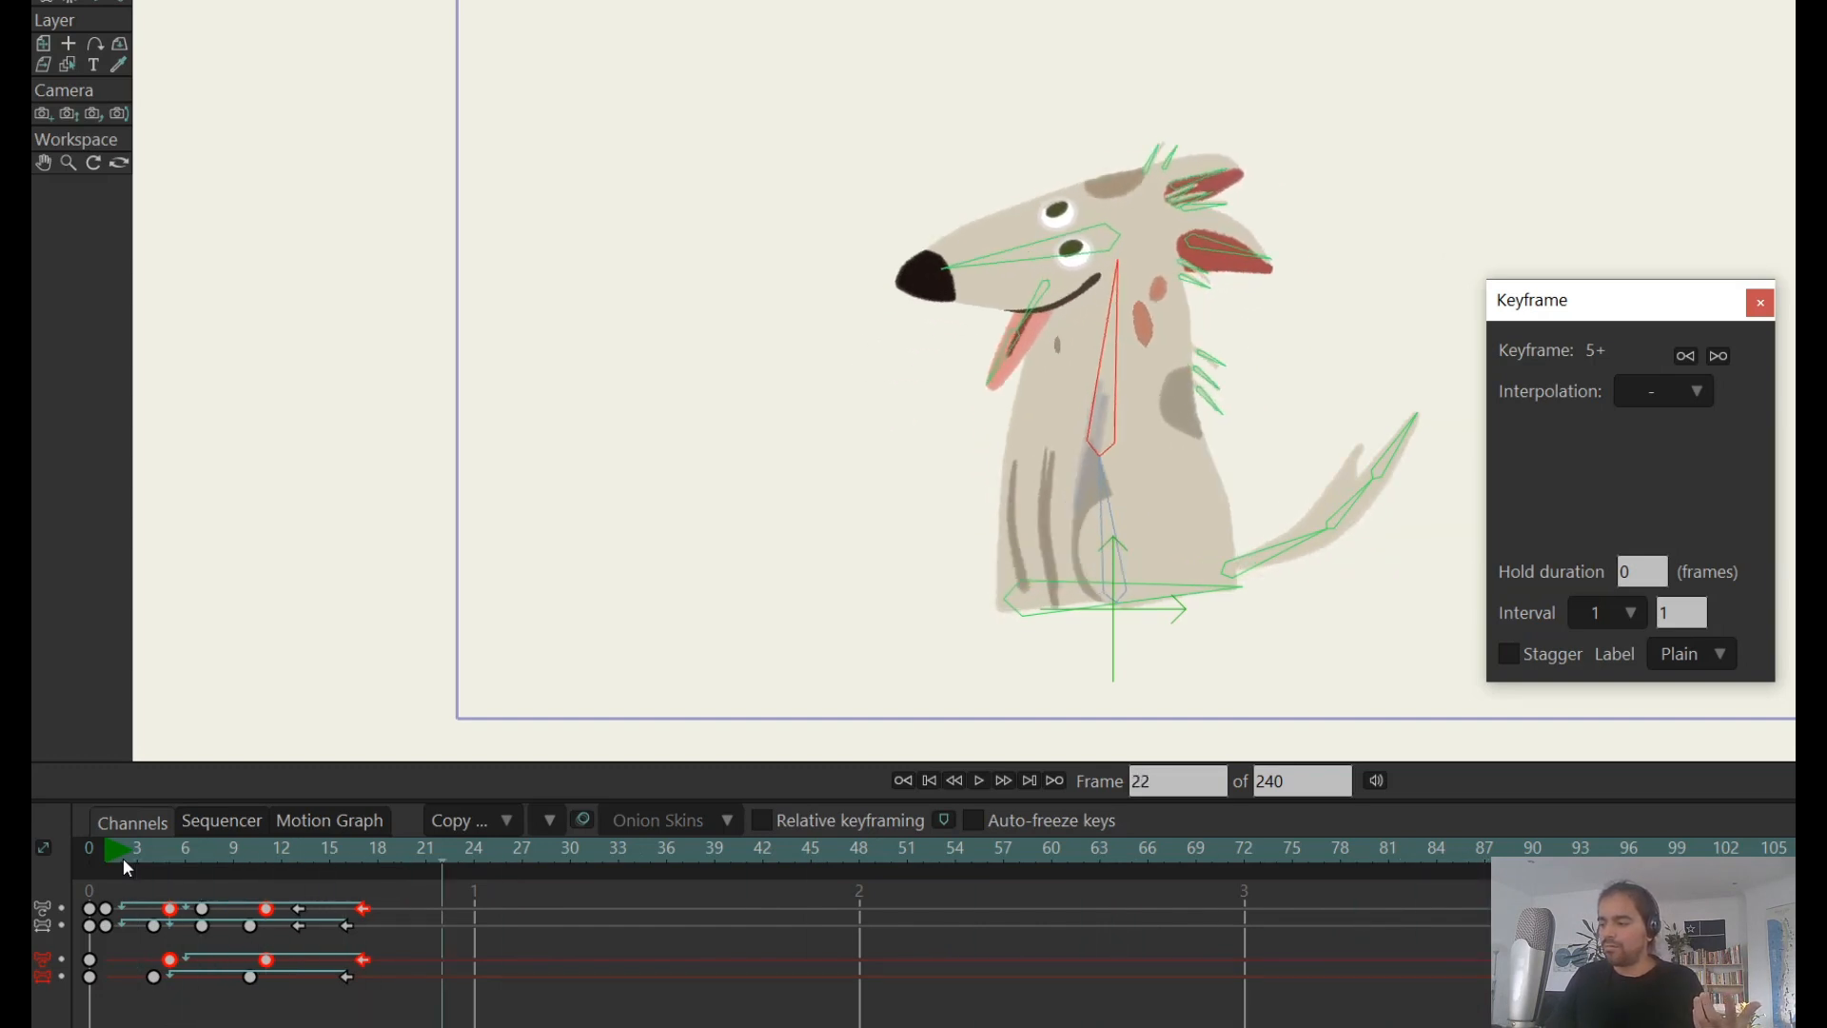
key("space")
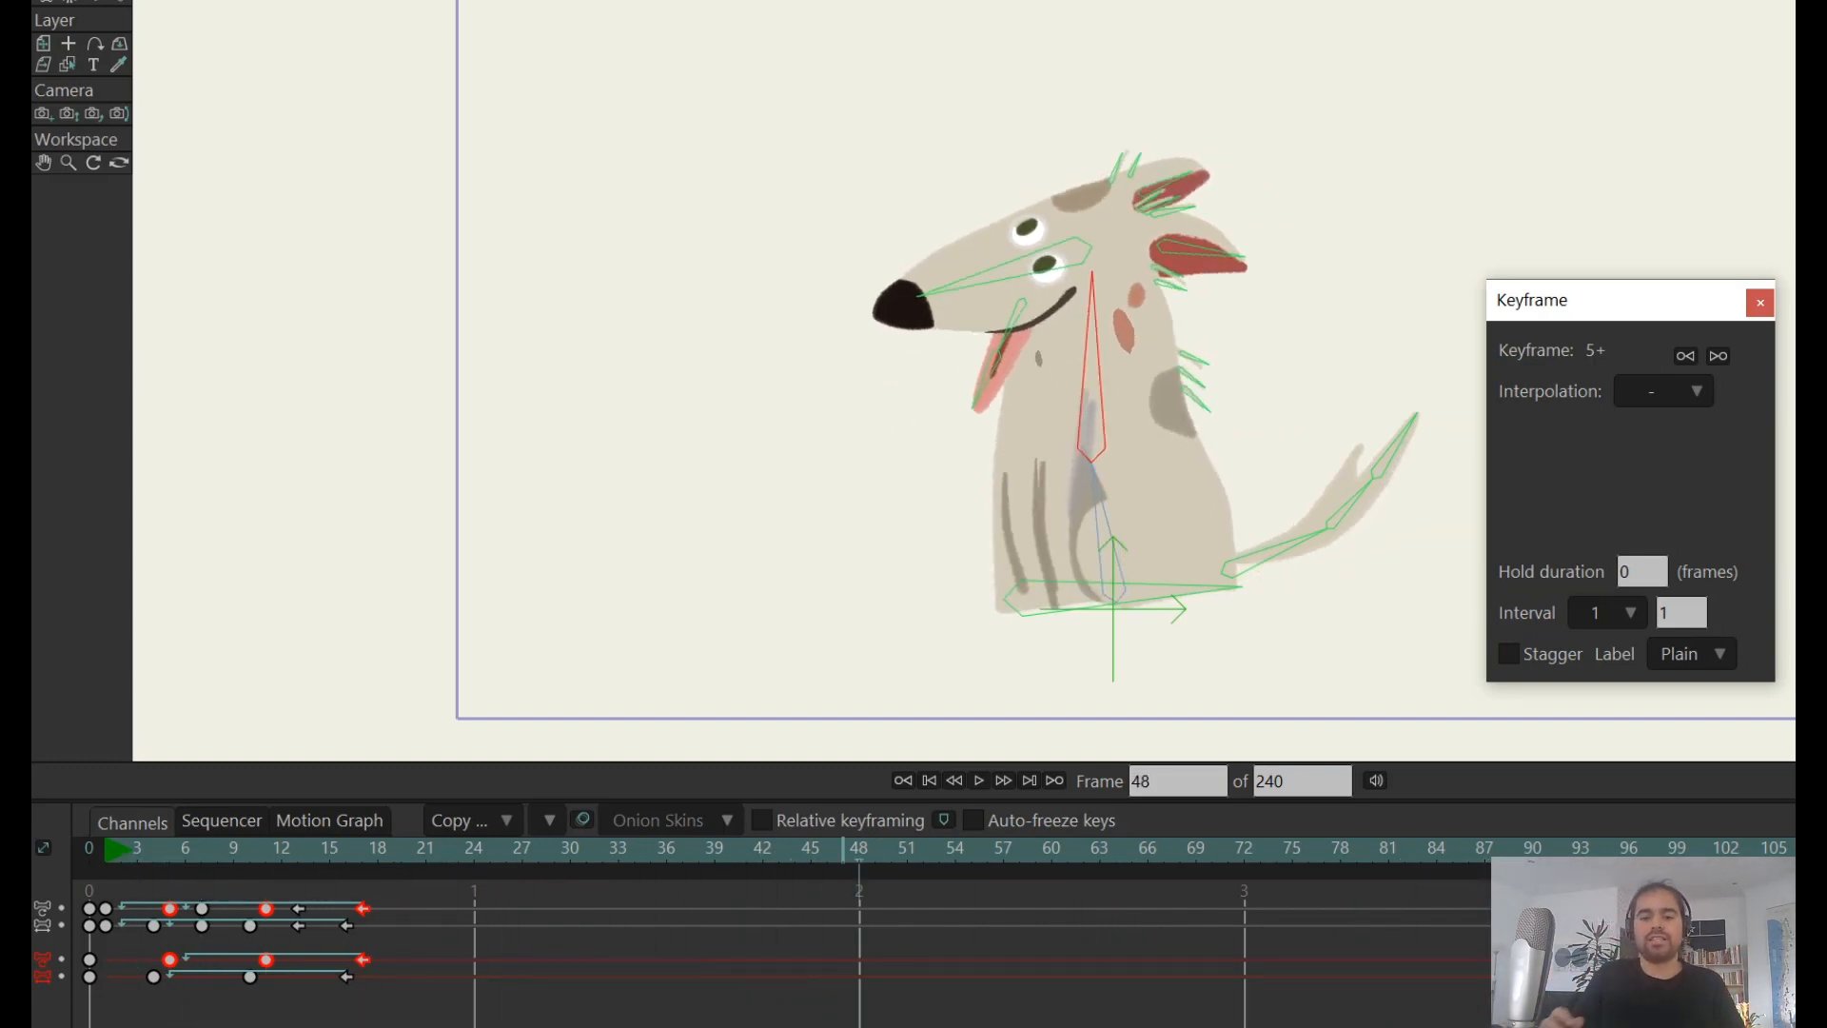
- Play back the torso's cycling animation from the start of the timeline
left_click(132, 854)
key("space")
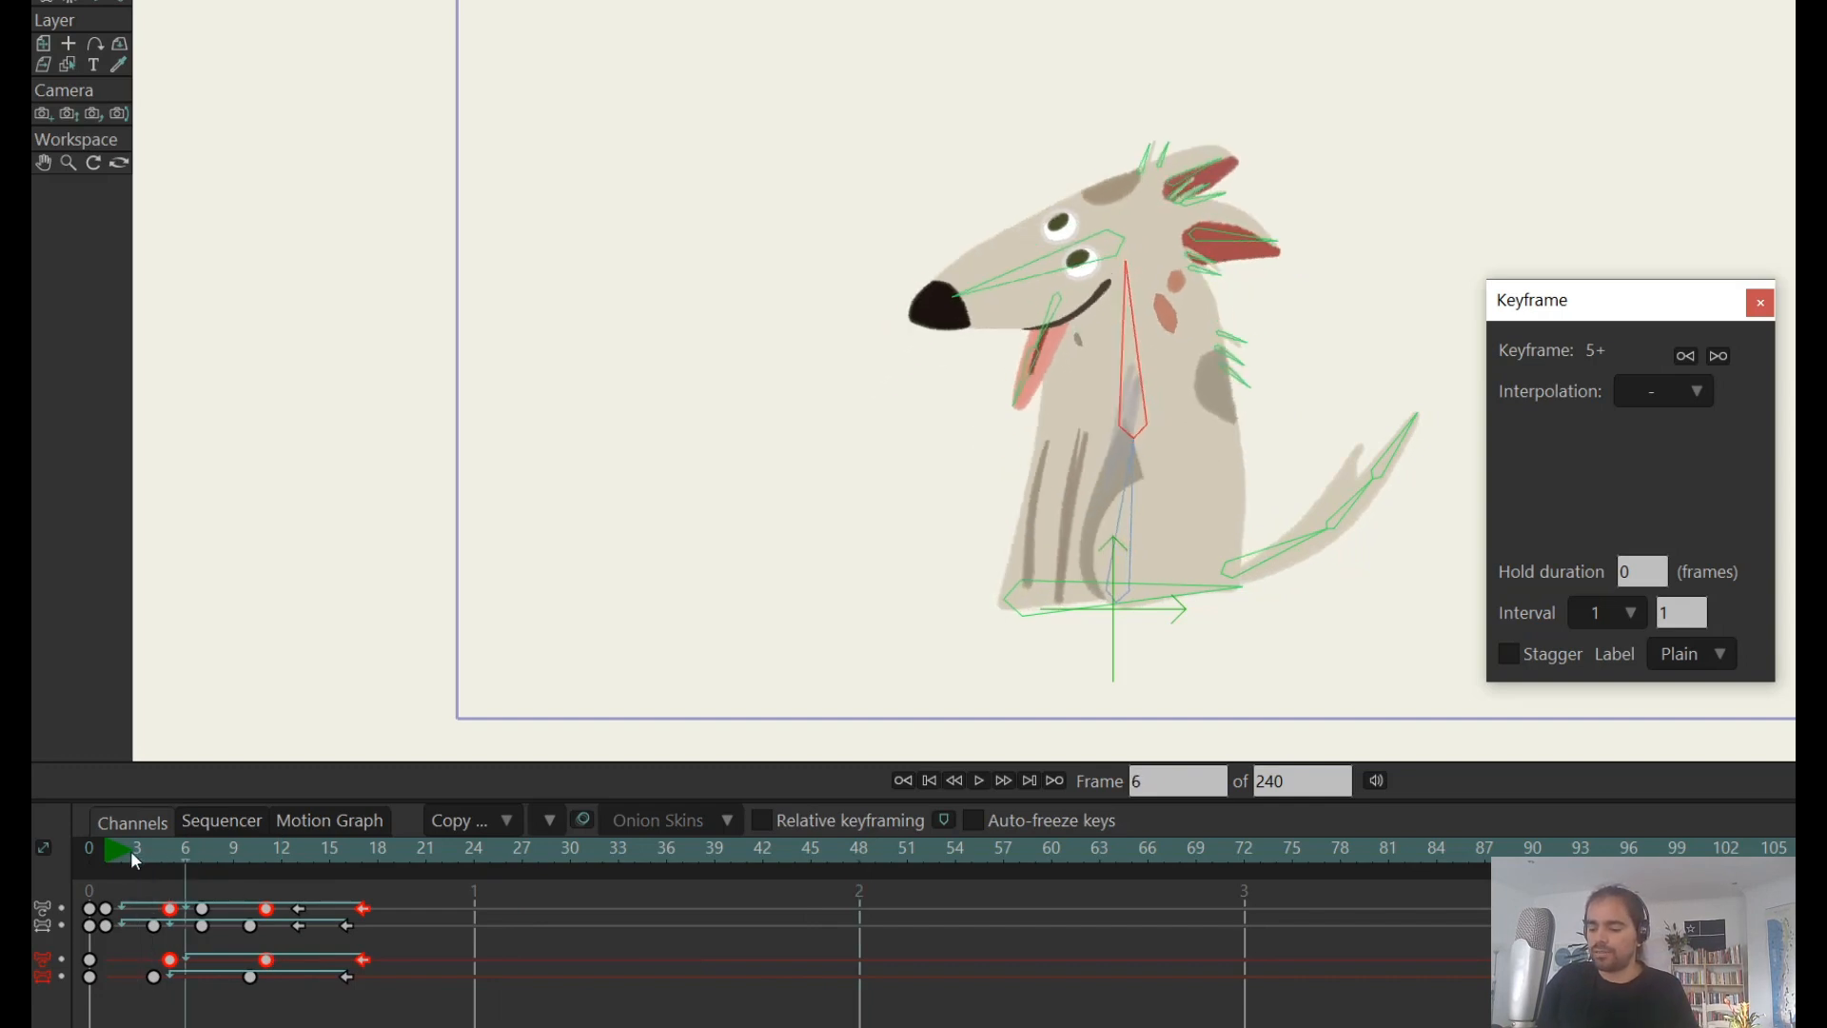
left_click(131, 854)
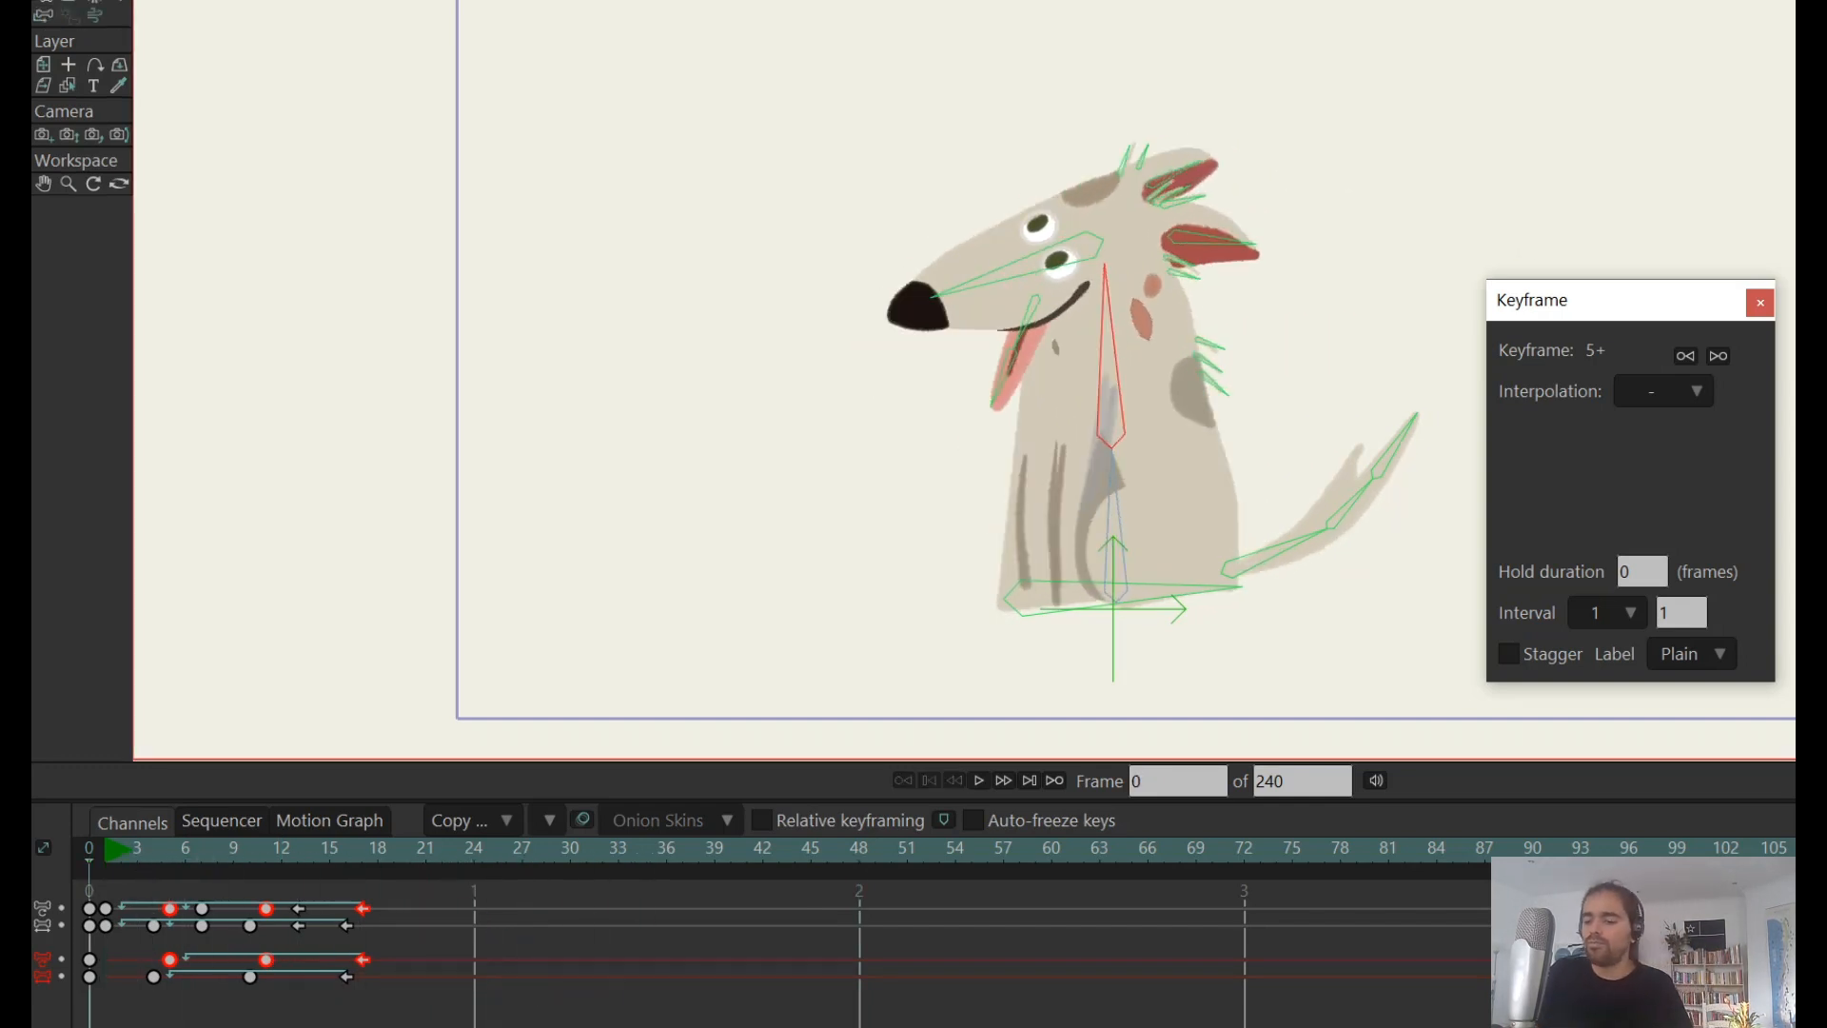
key("space")
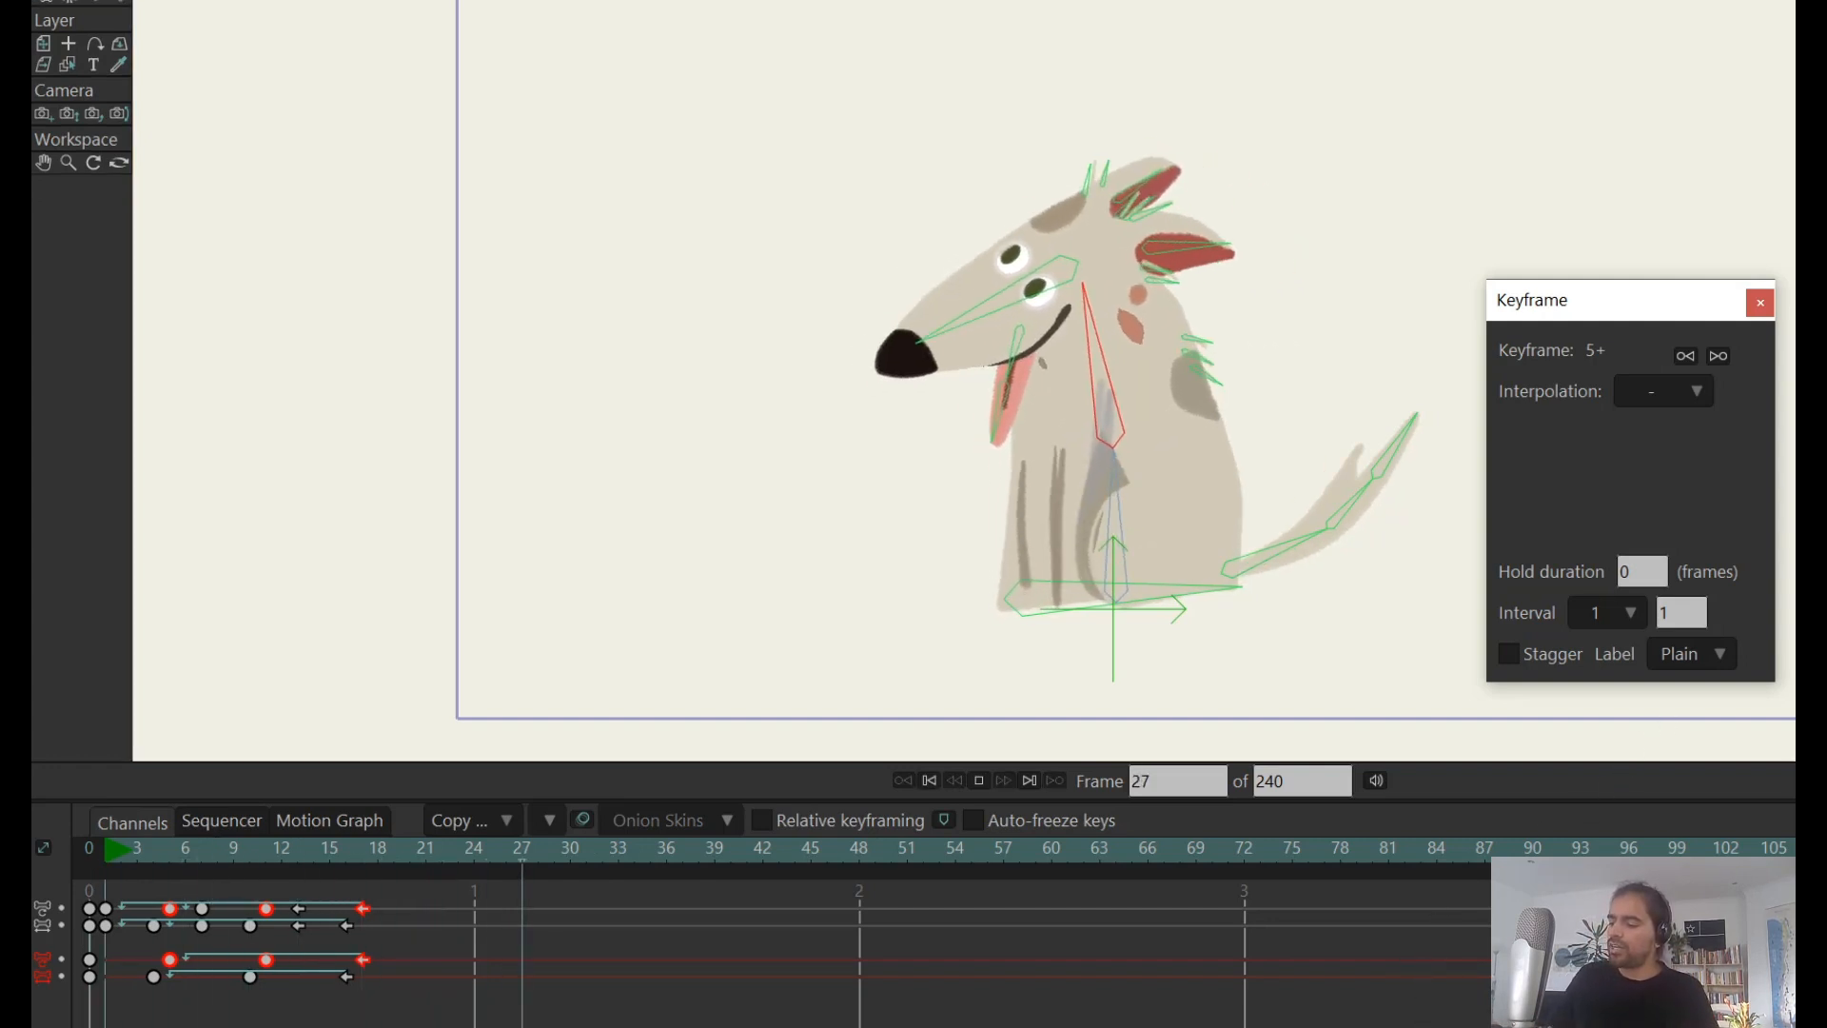
key("space")
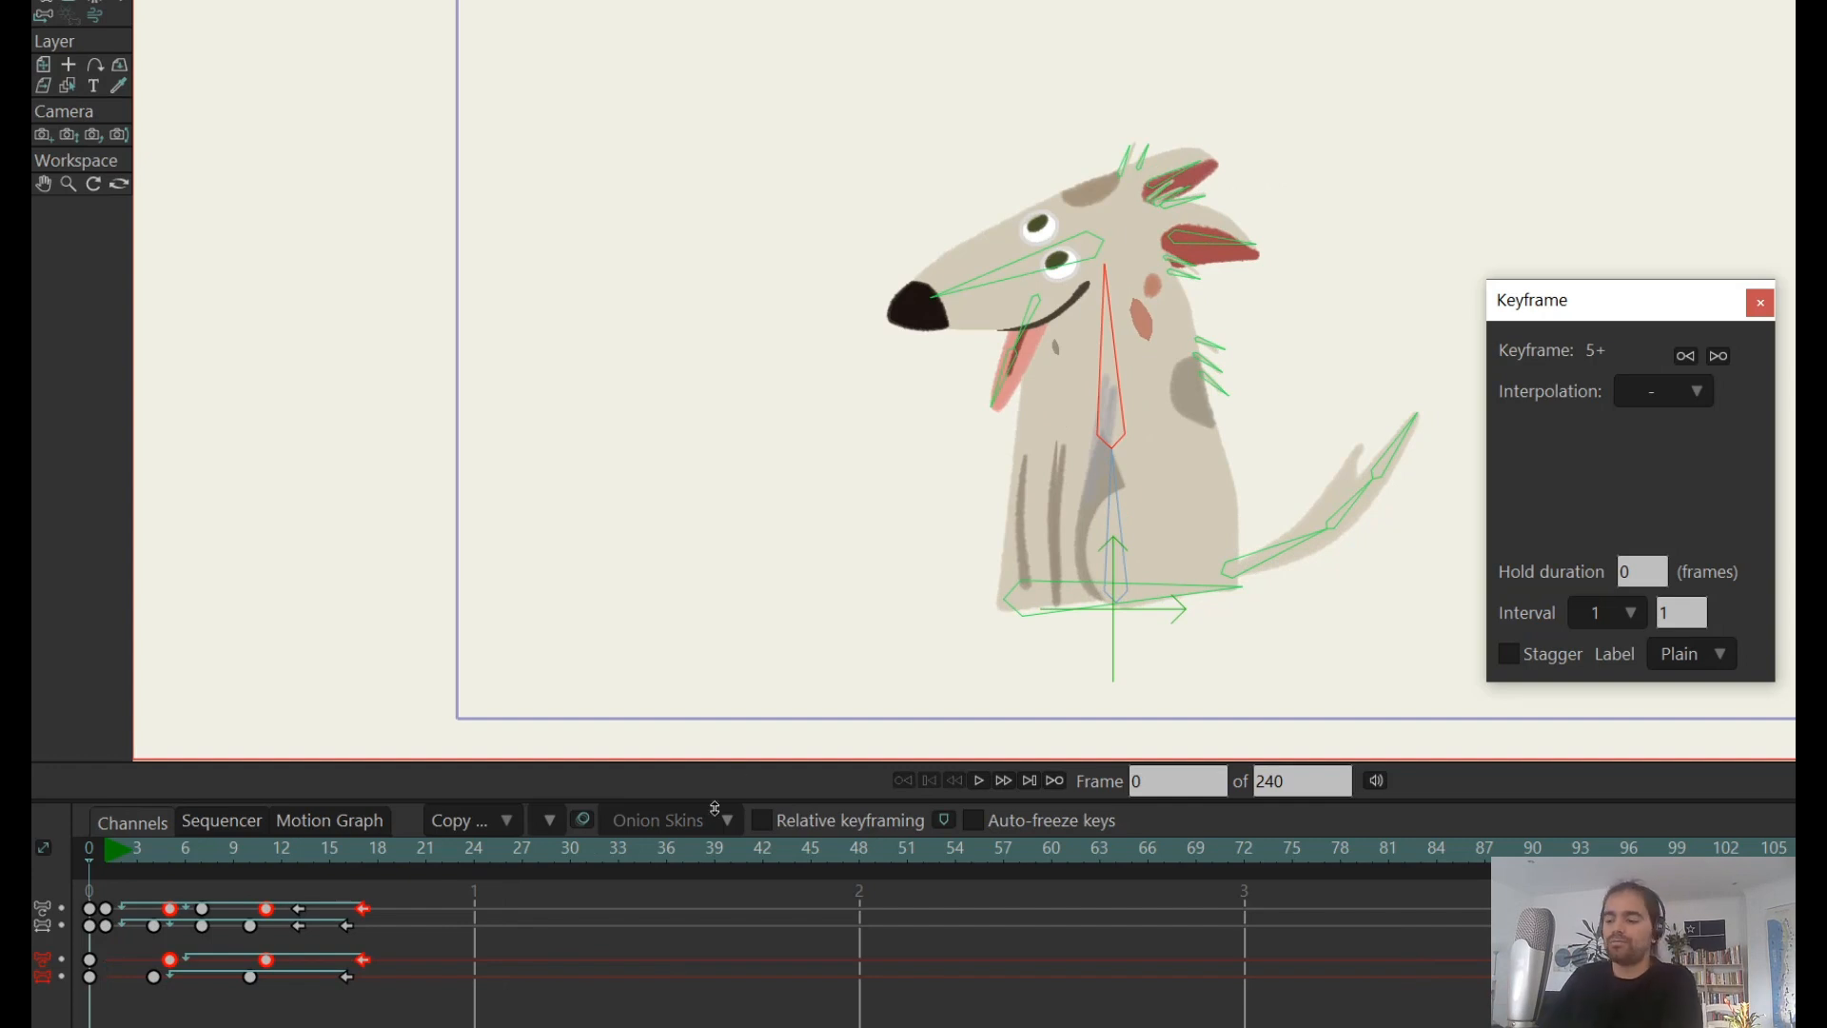
- At frame 0, select all ear and fur bones on the dog's head and back, plus the tongue bones
left_click(111, 853)
left_click(84, 826)
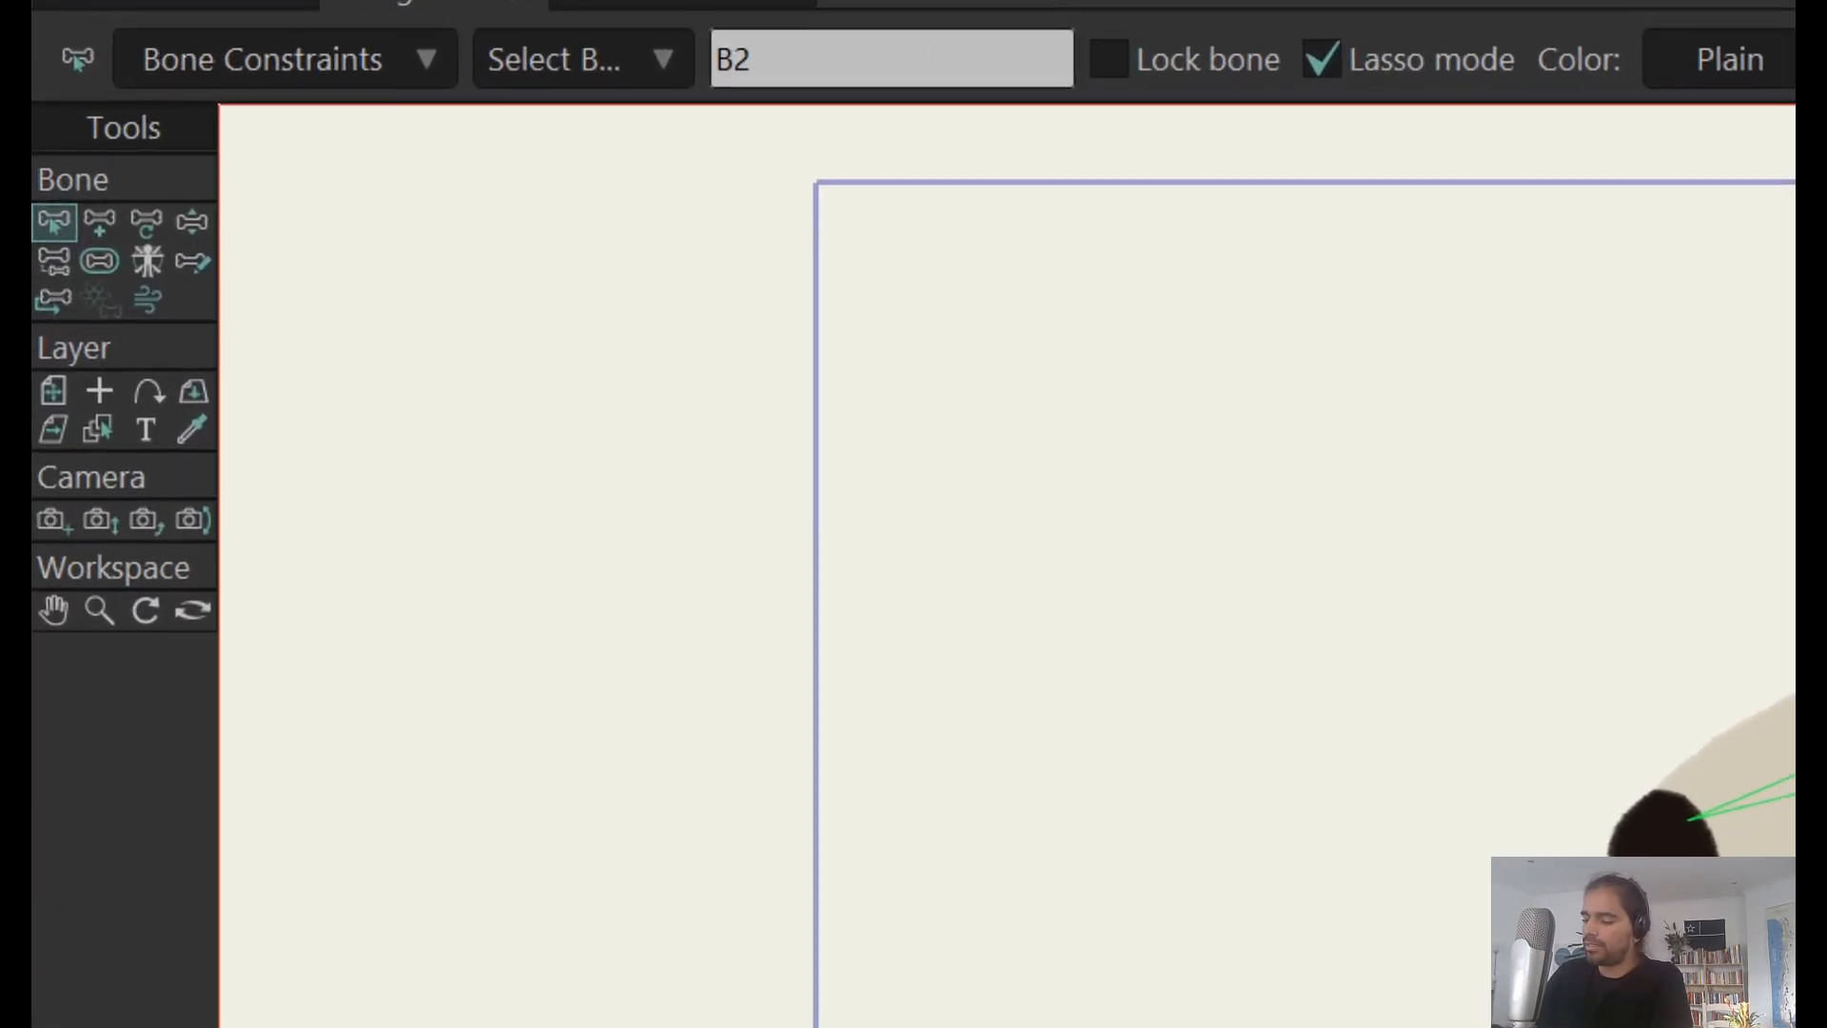
mouse_move(1541, 381)
left_mouse_down()
mouse_move(1361, 355)
mouse_move(1423, 687)
mouse_move(1551, 595)
mouse_move(1541, 390)
left_mouse_up()
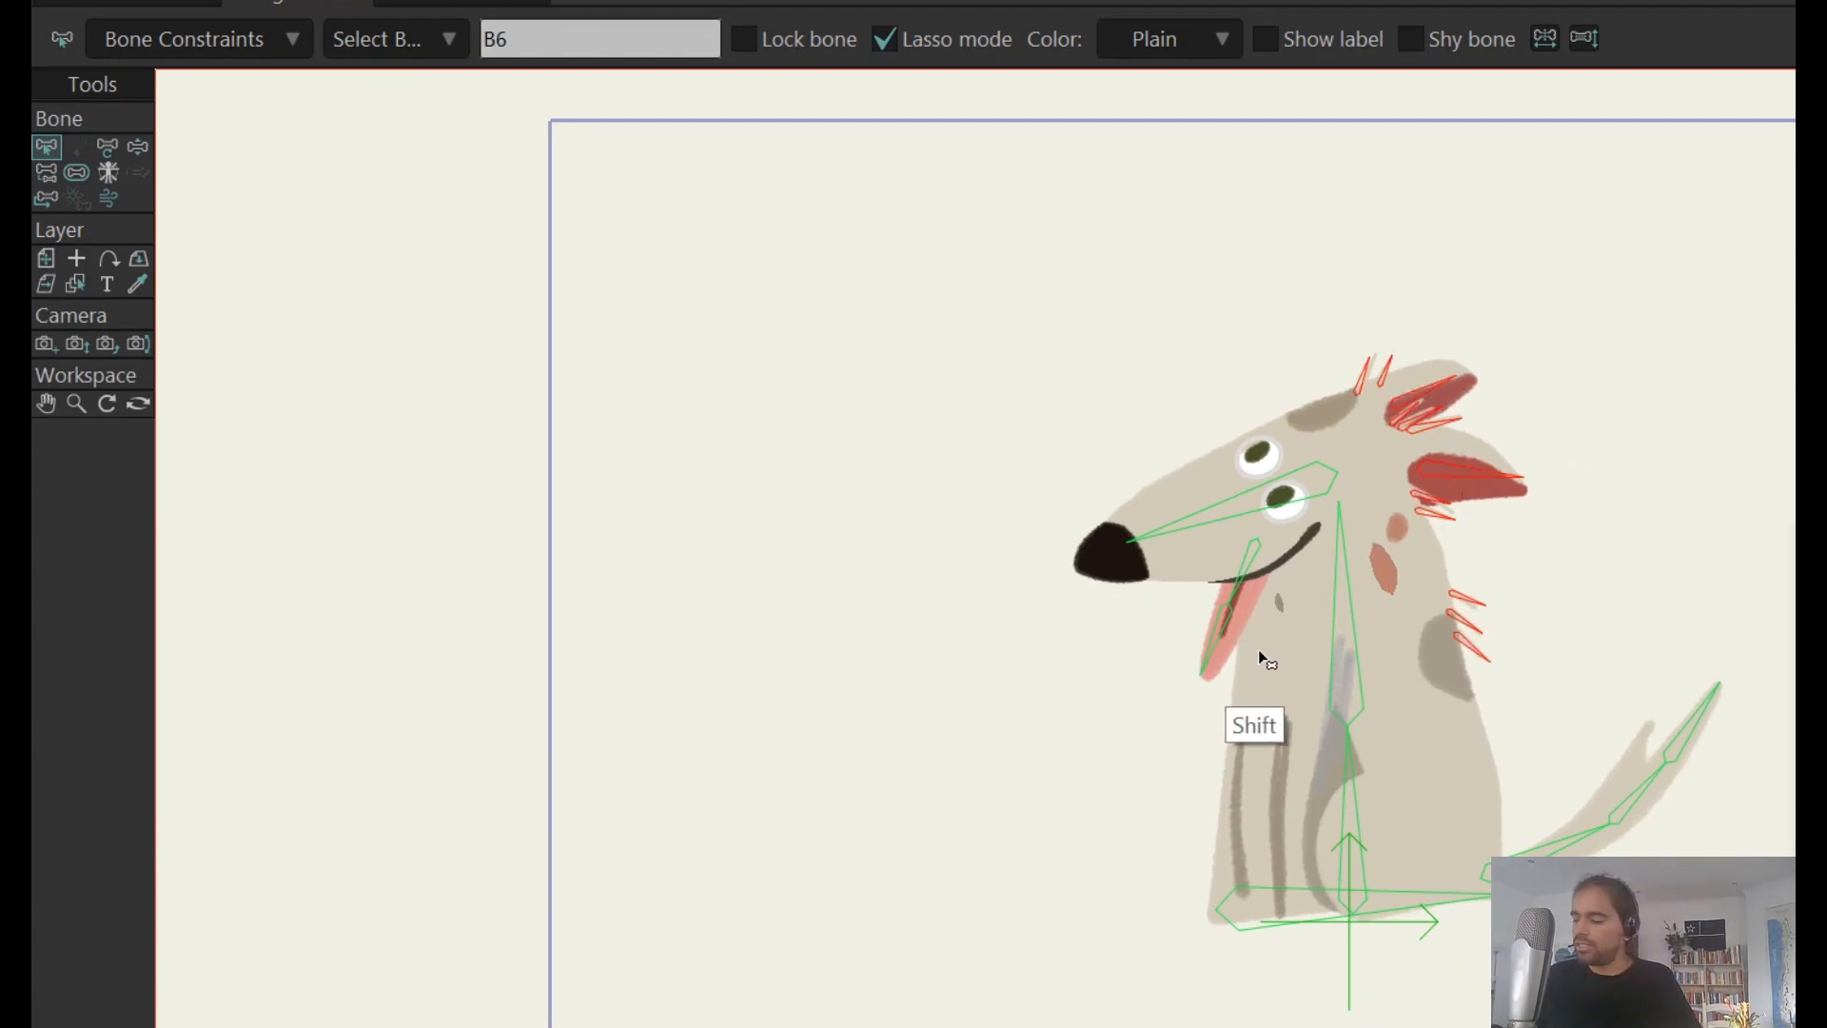
mouse_move(1264, 673)
left_mouse_down()
mouse_move(1270, 541)
mouse_move(1221, 693)
left_mouse_up()
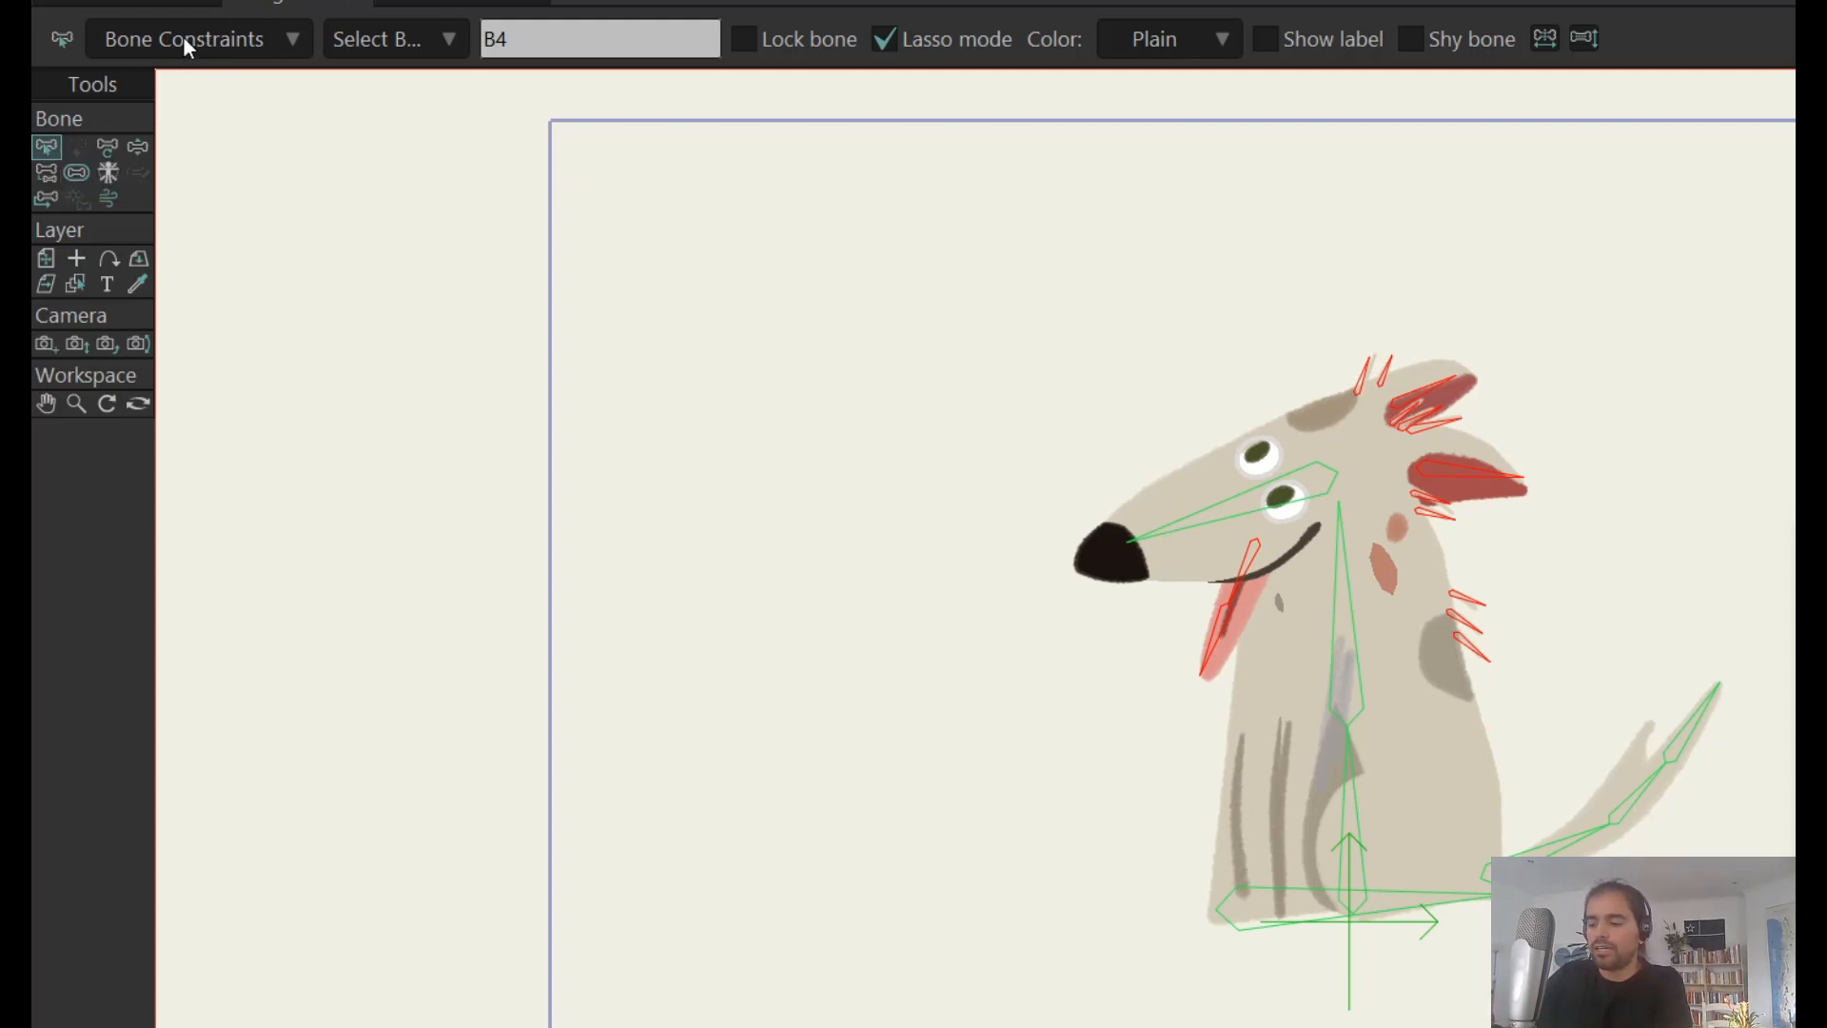
- Enable bone dynamics for the selected ear, fur and tongue bones
left_click(215, 40)
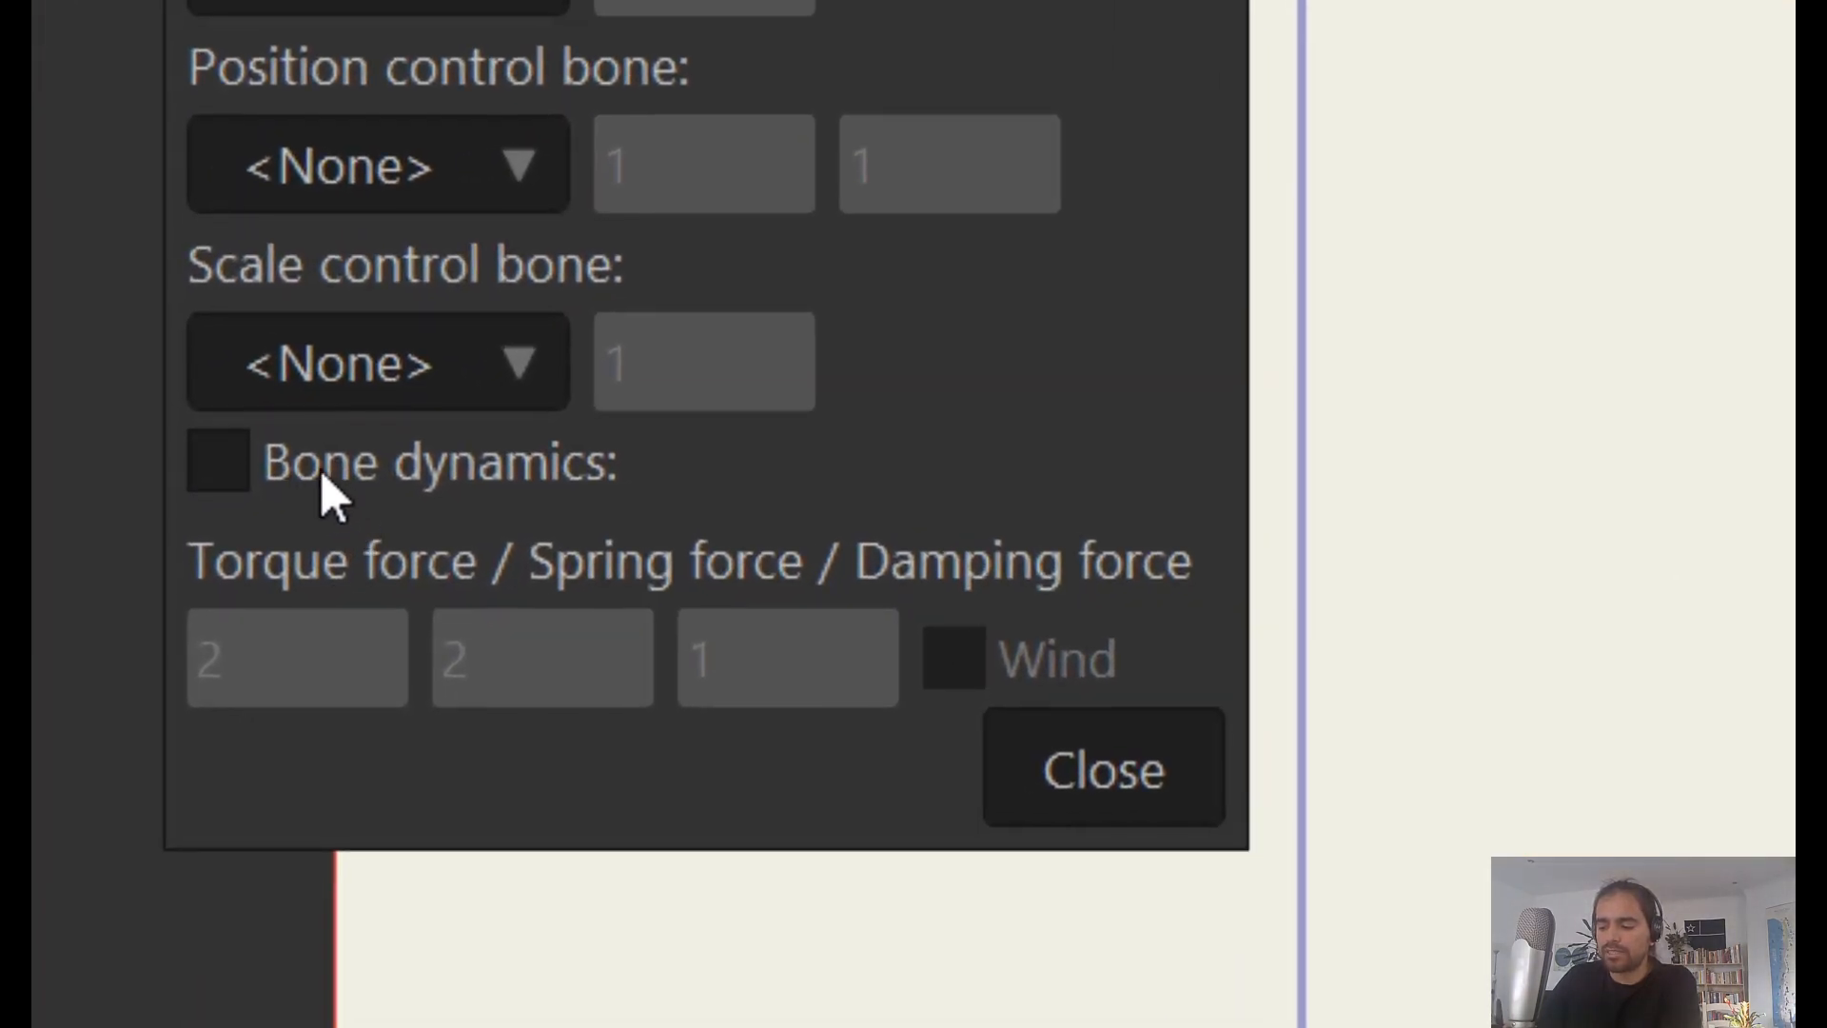
left_click(369, 467)
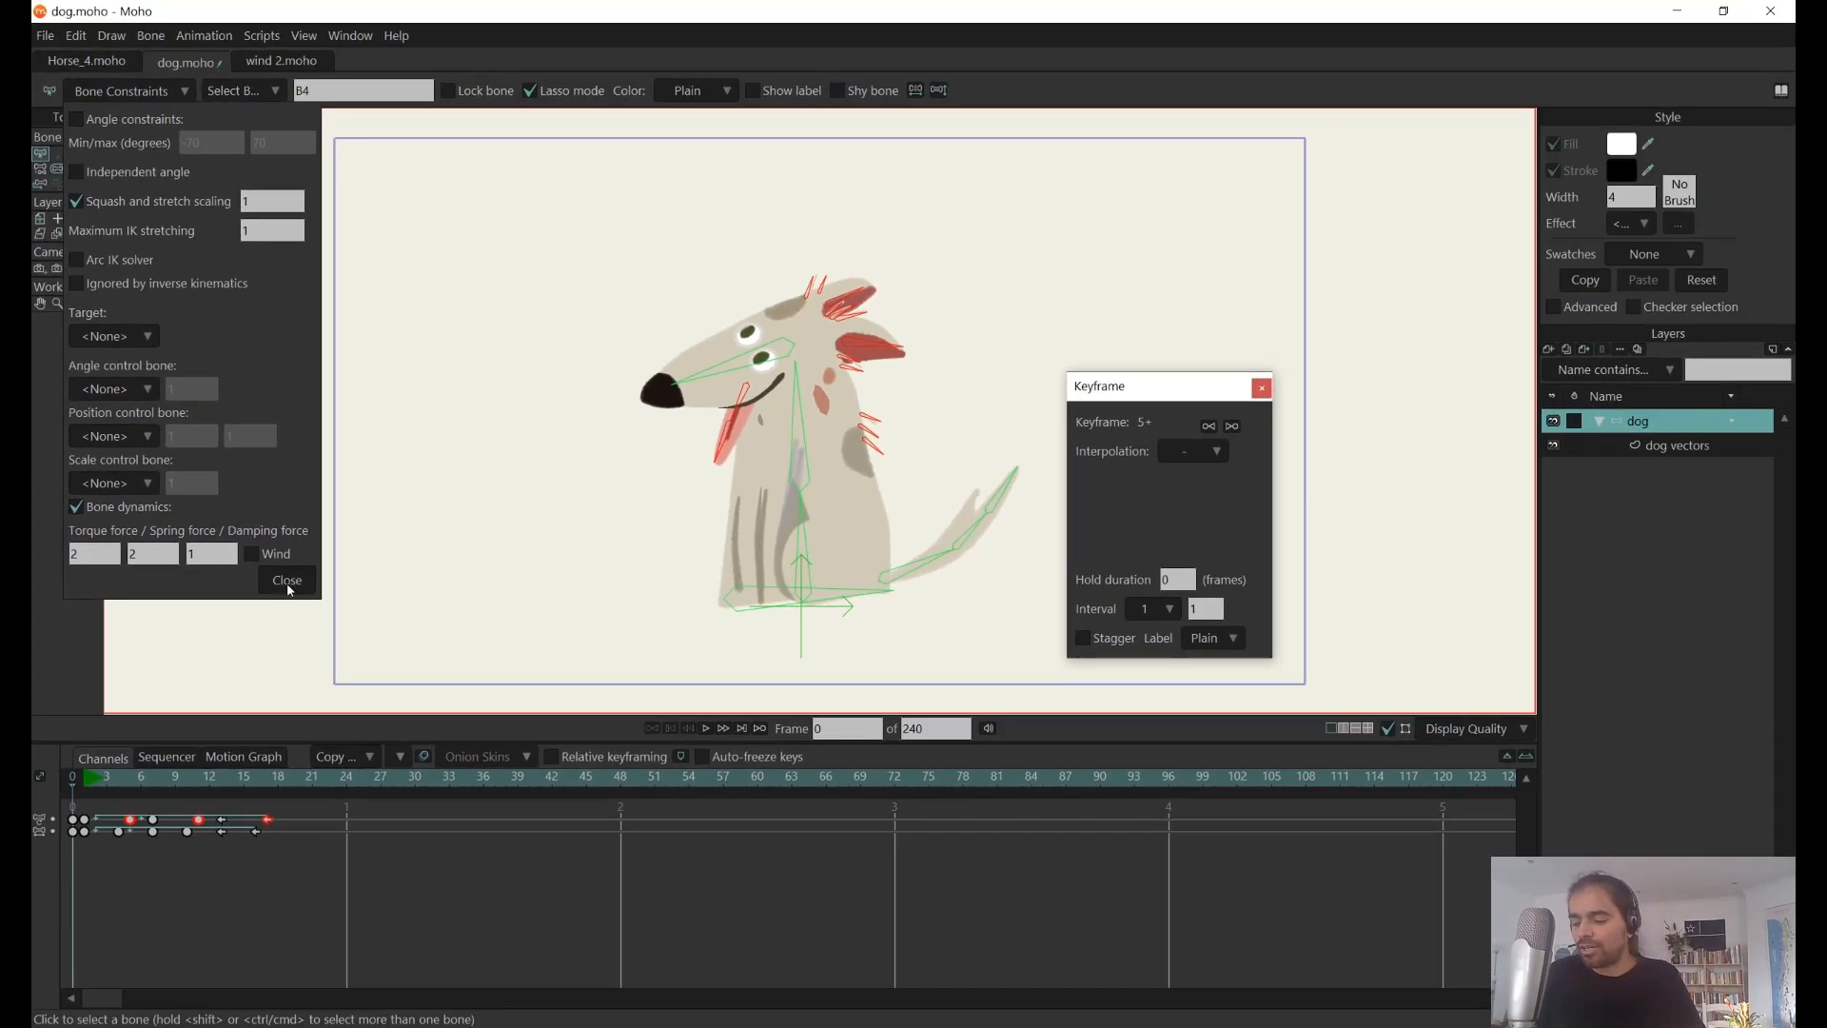
left_click(512, 636)
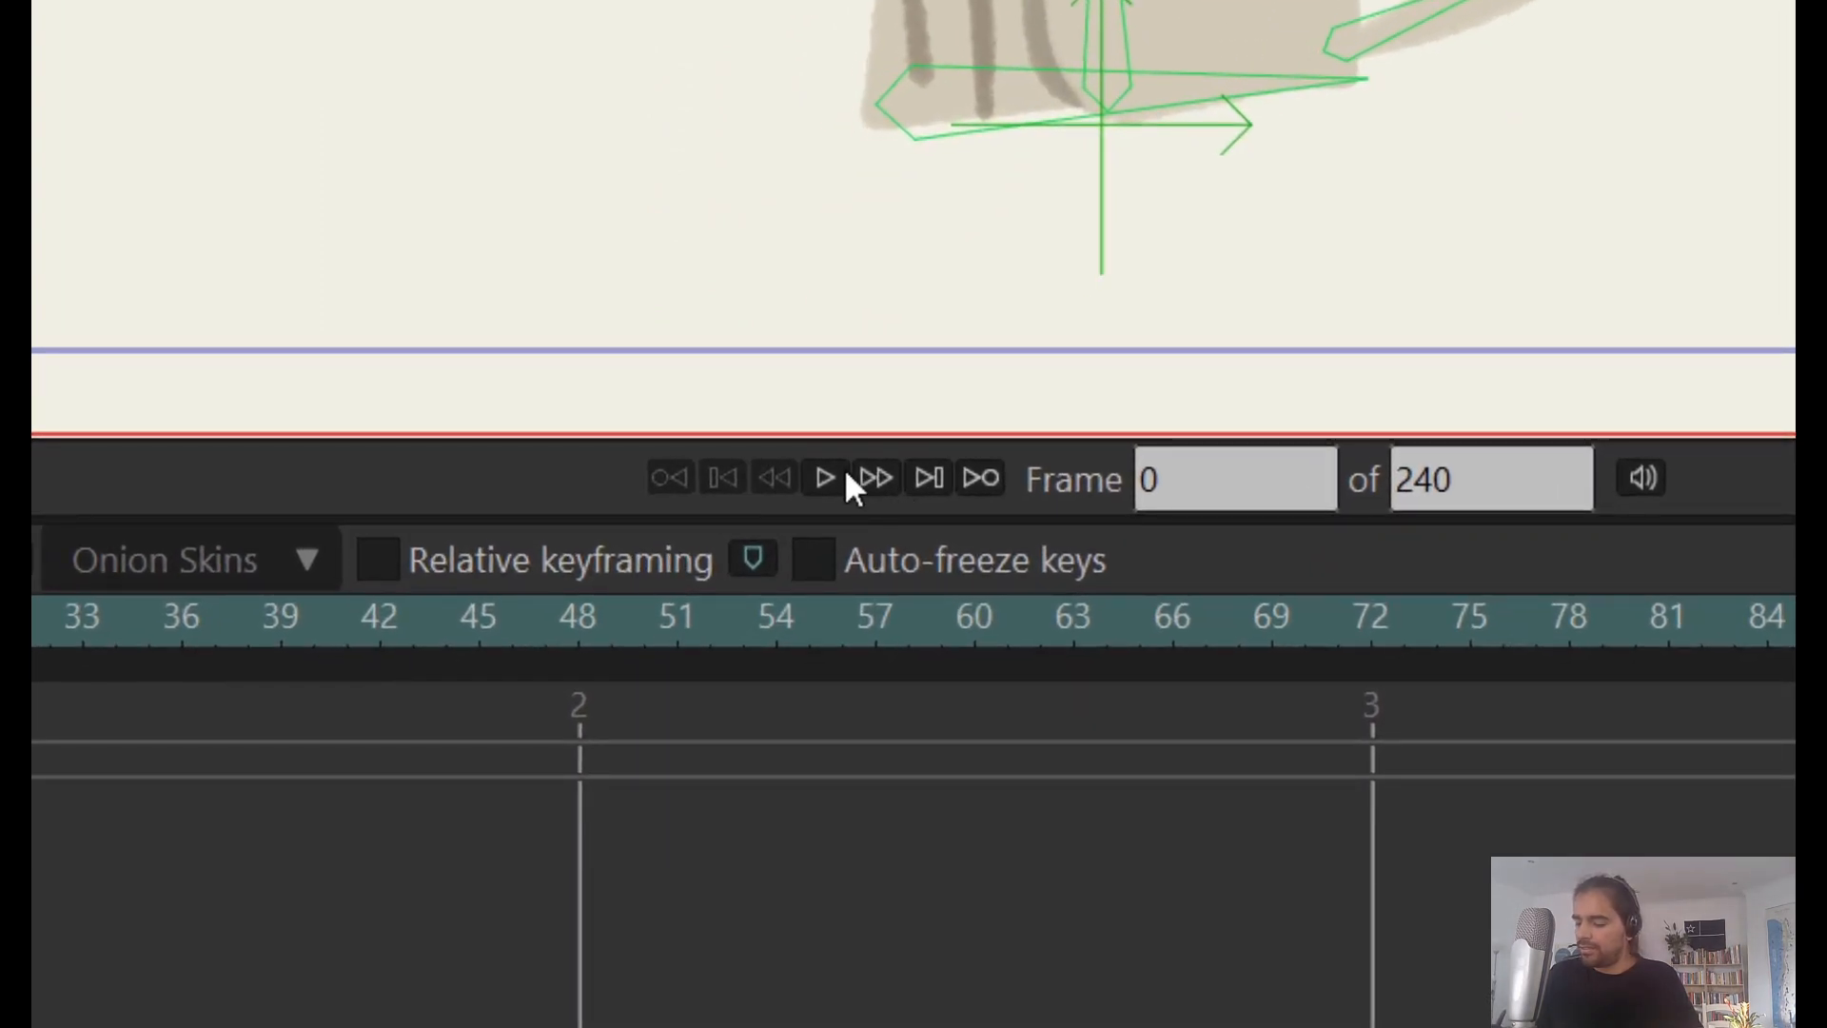
left_click(783, 568)
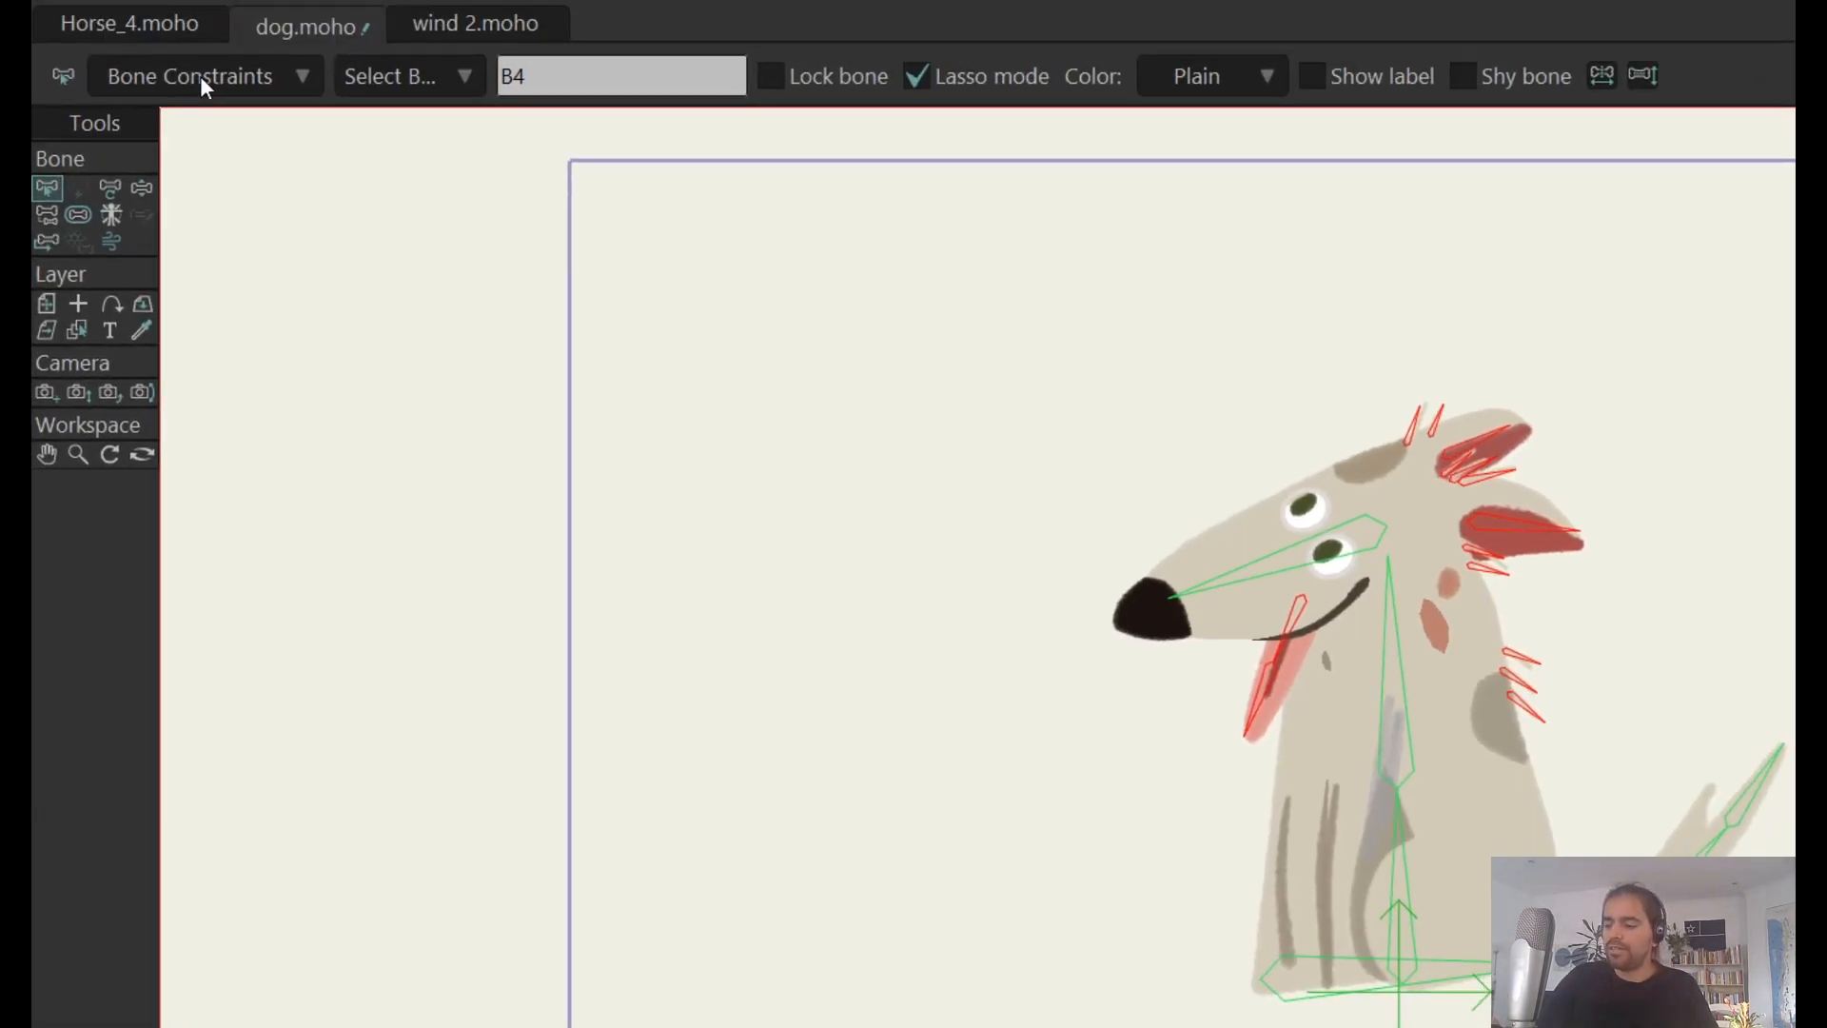
- Set the selected bones' torque force to 4 and damping force to 2 in their dynamics settings
left_click(205, 76)
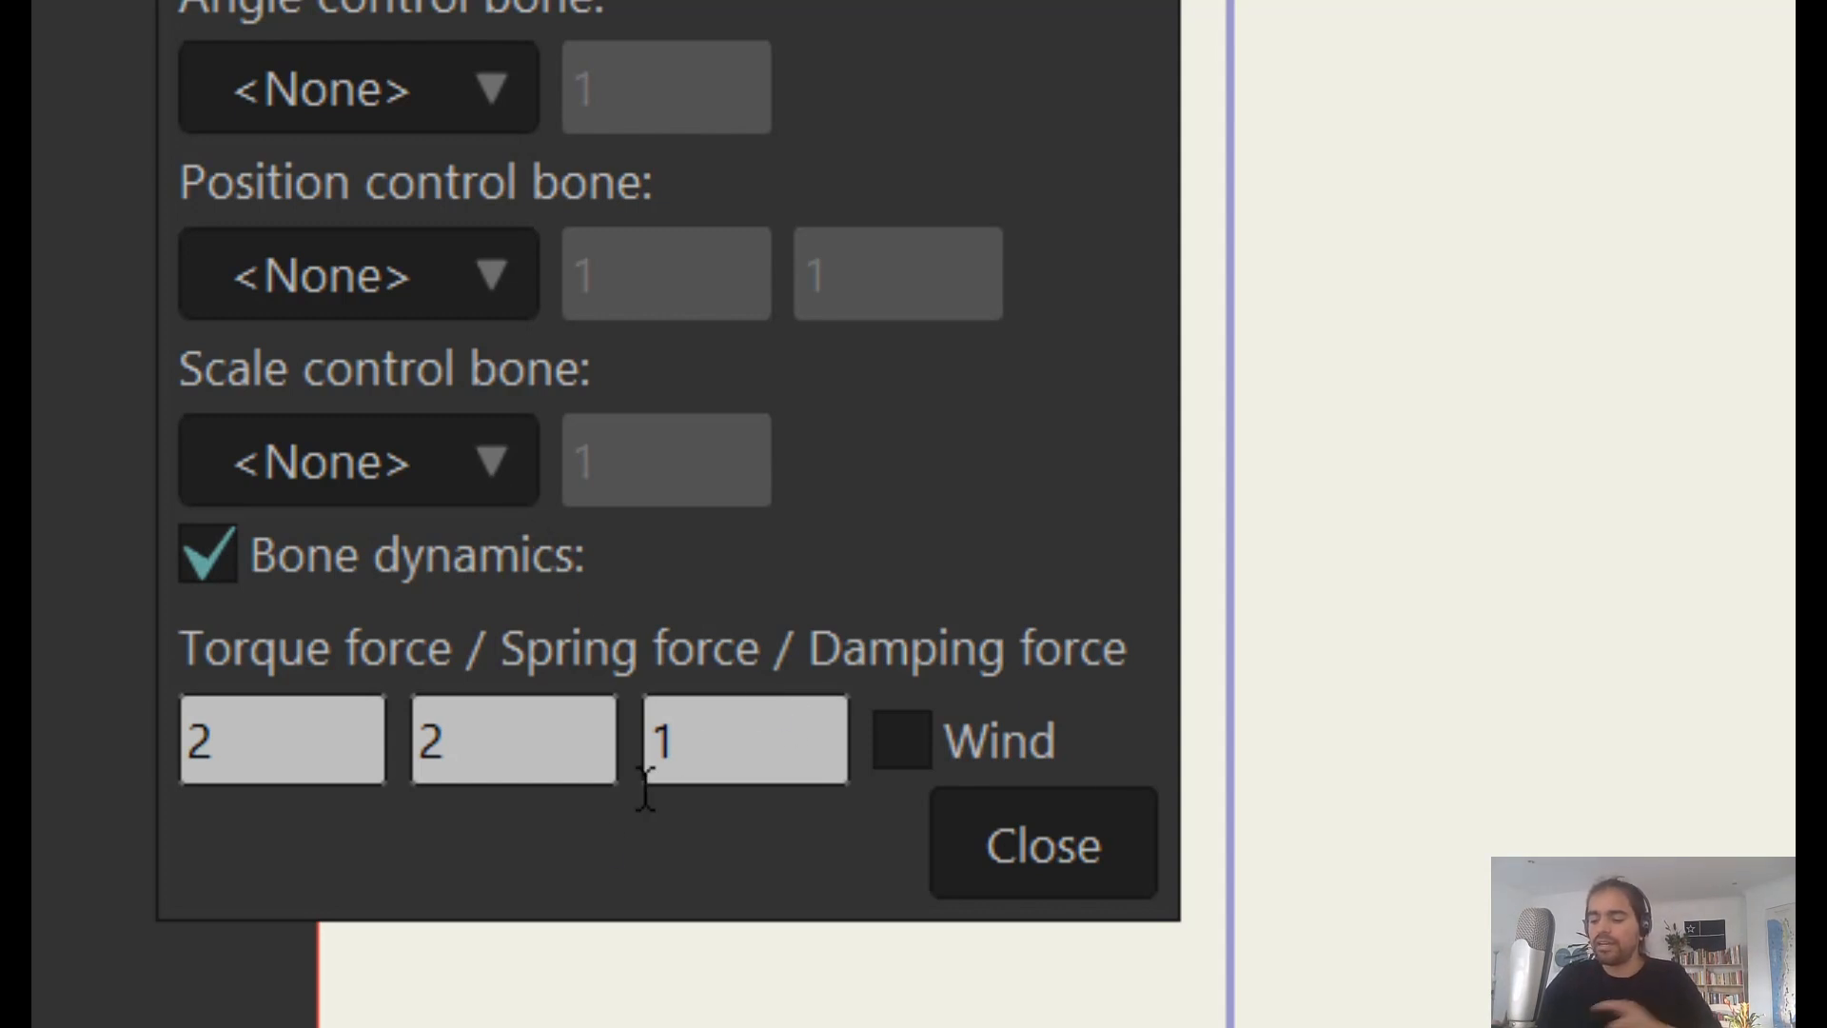
left_click_drag(318, 751, 134, 815)
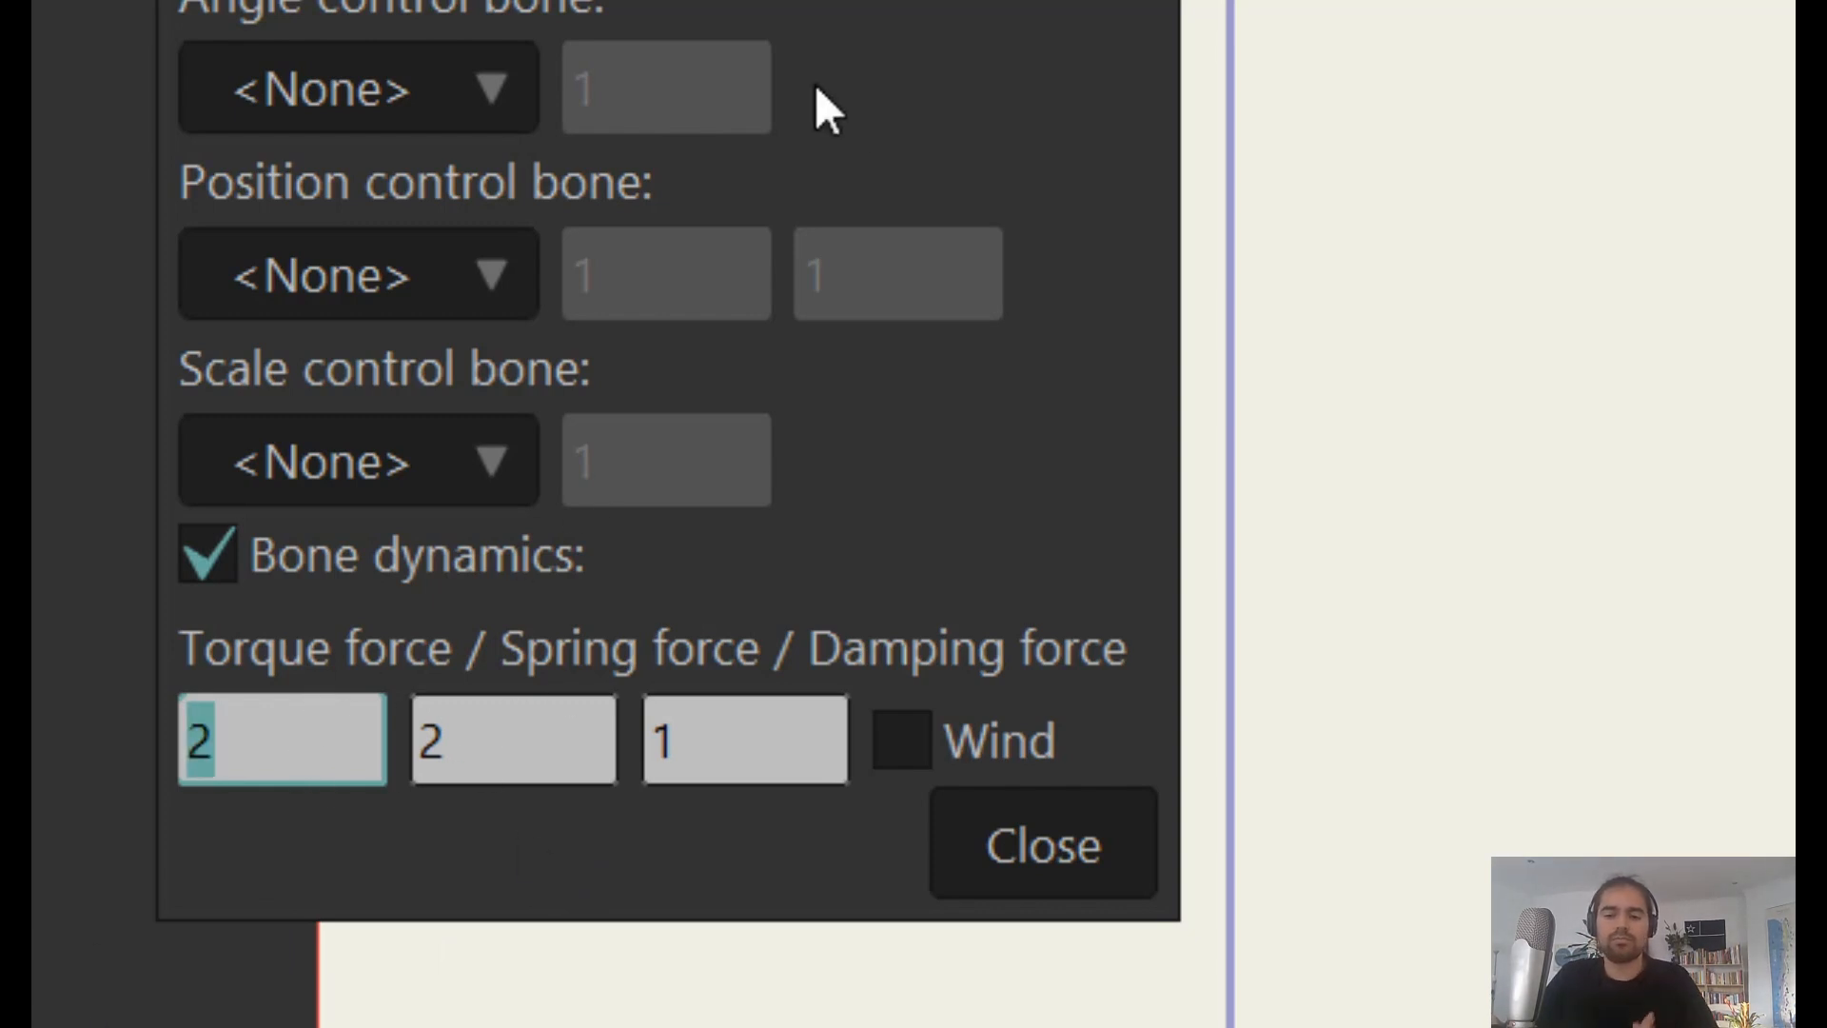
type("4")
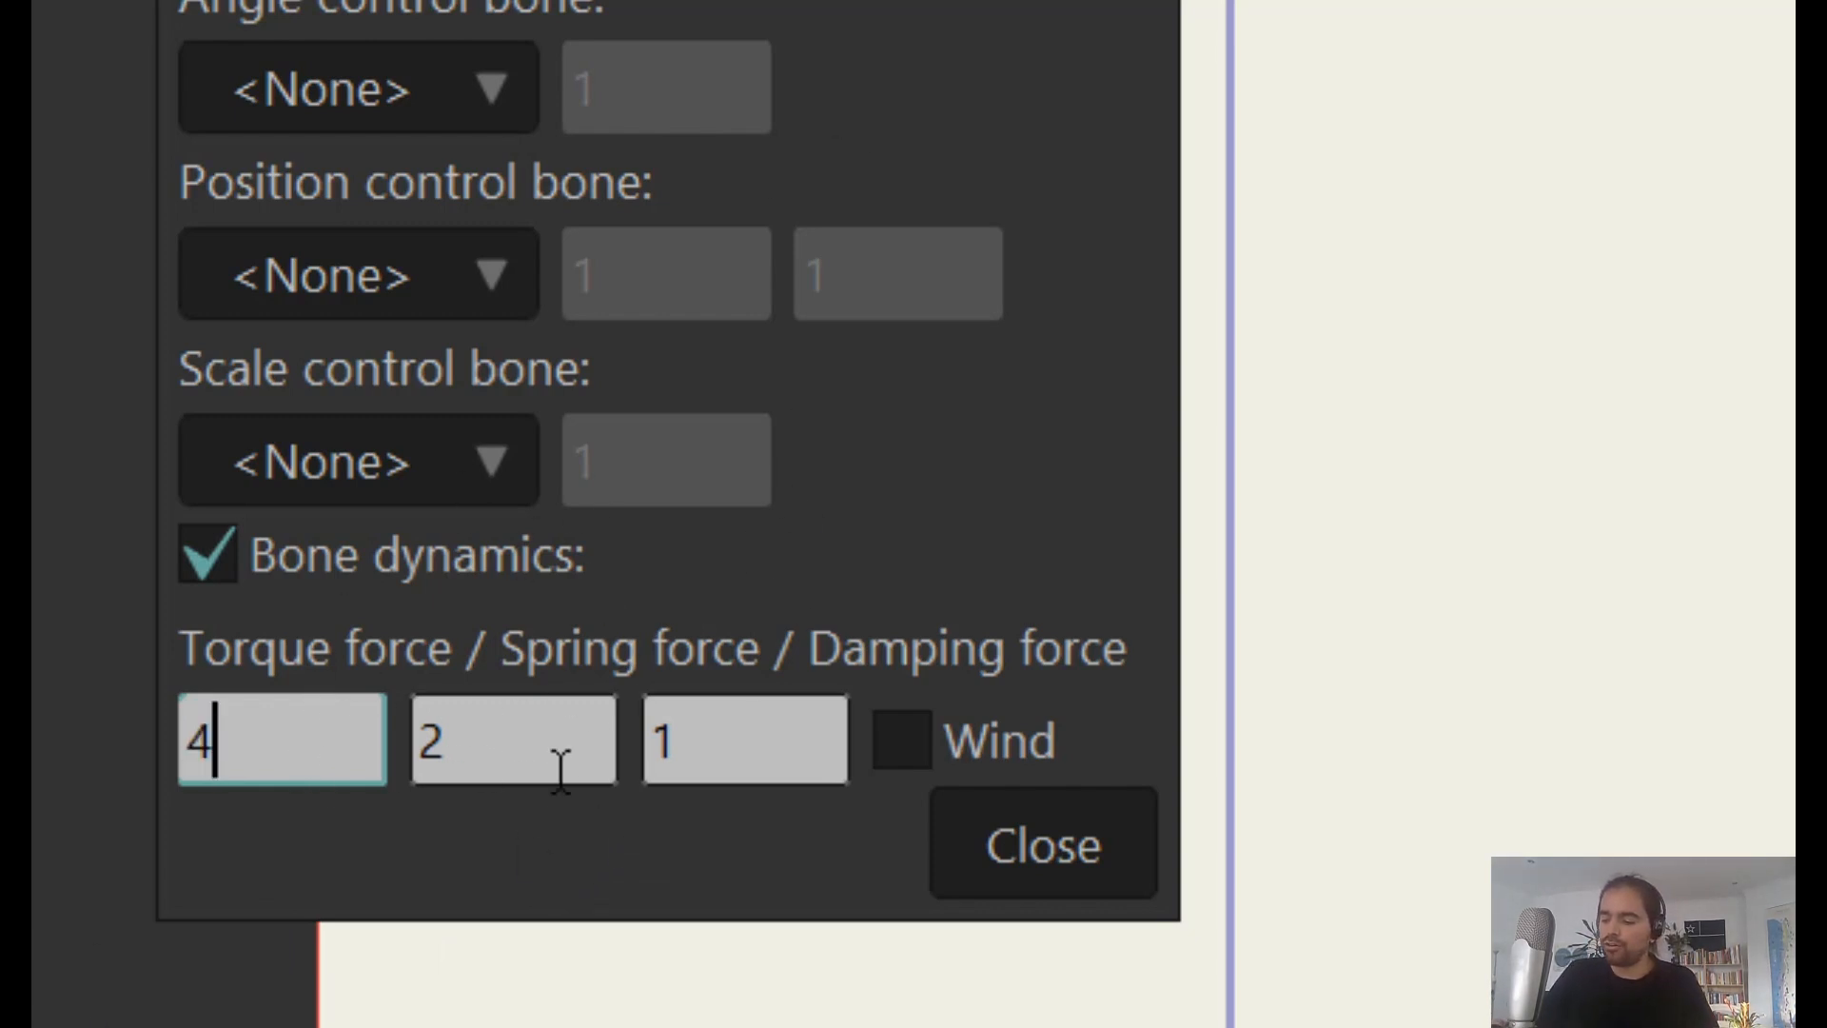
left_click(534, 728)
left_click(767, 752)
type("2")
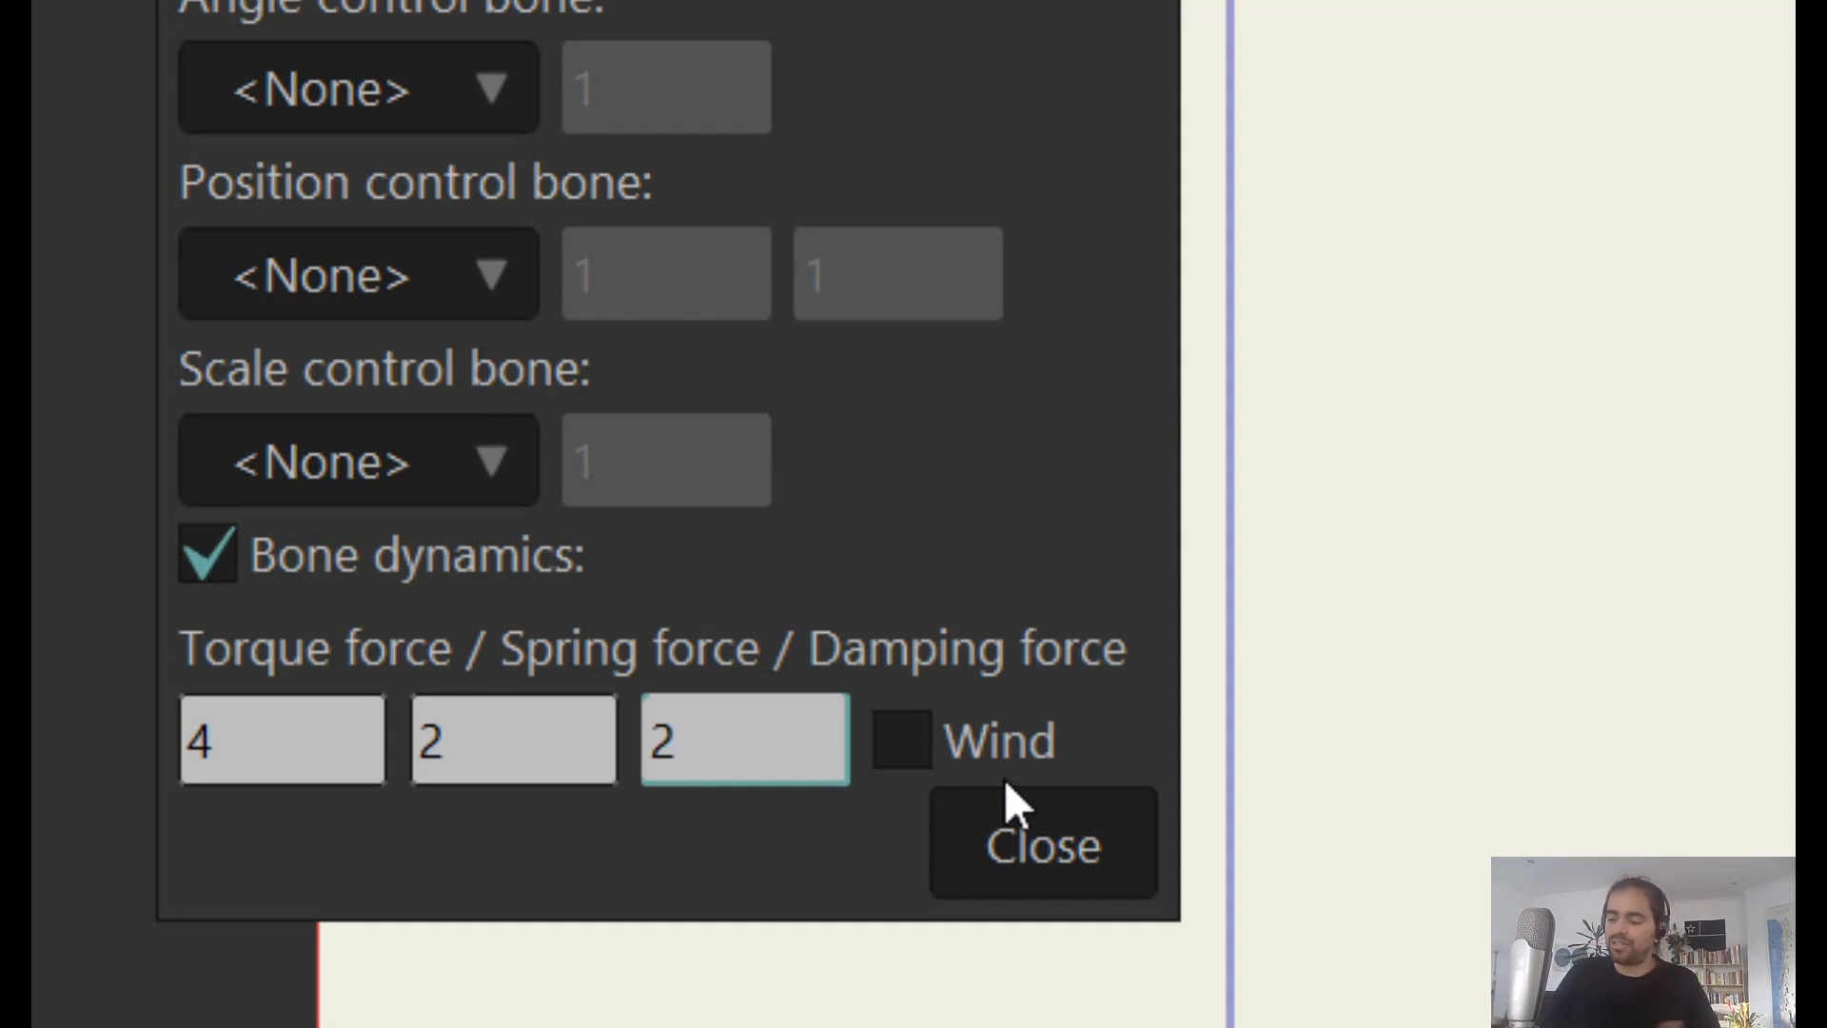
left_click(1049, 843)
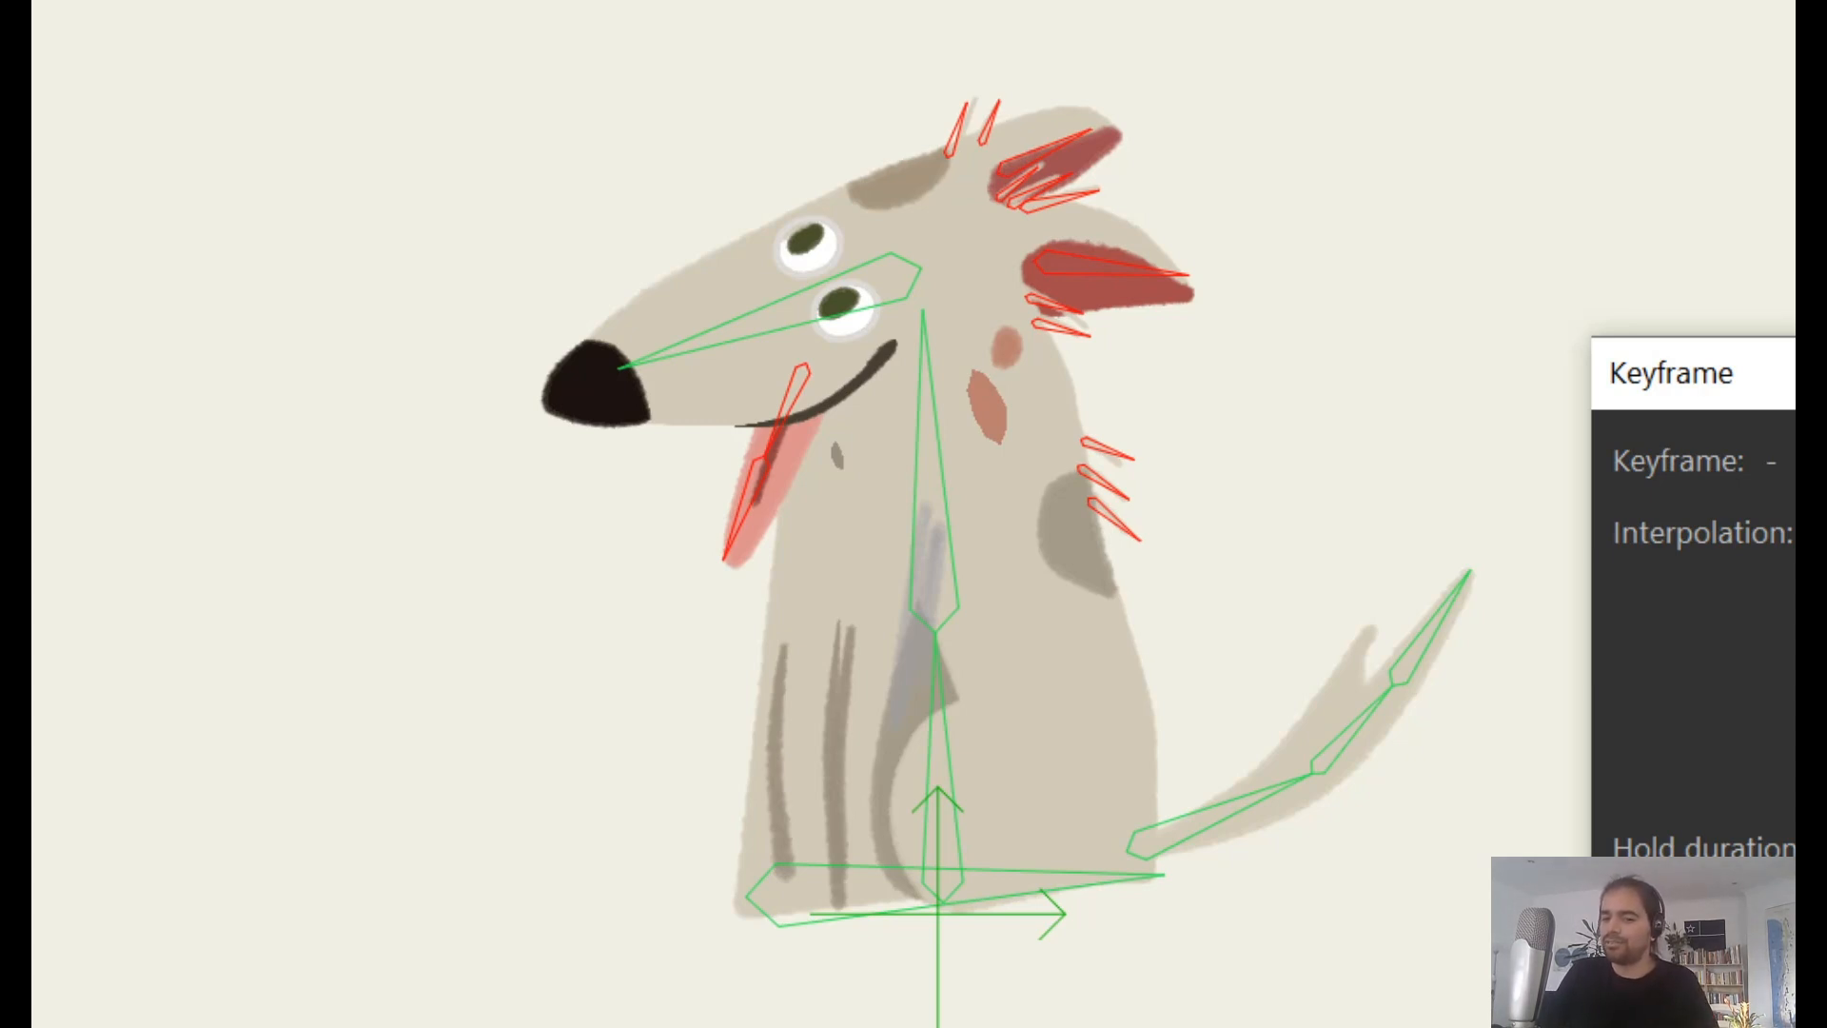
- Review the selected bones' dynamics settings and play back the animation with them
left_click(185, 48)
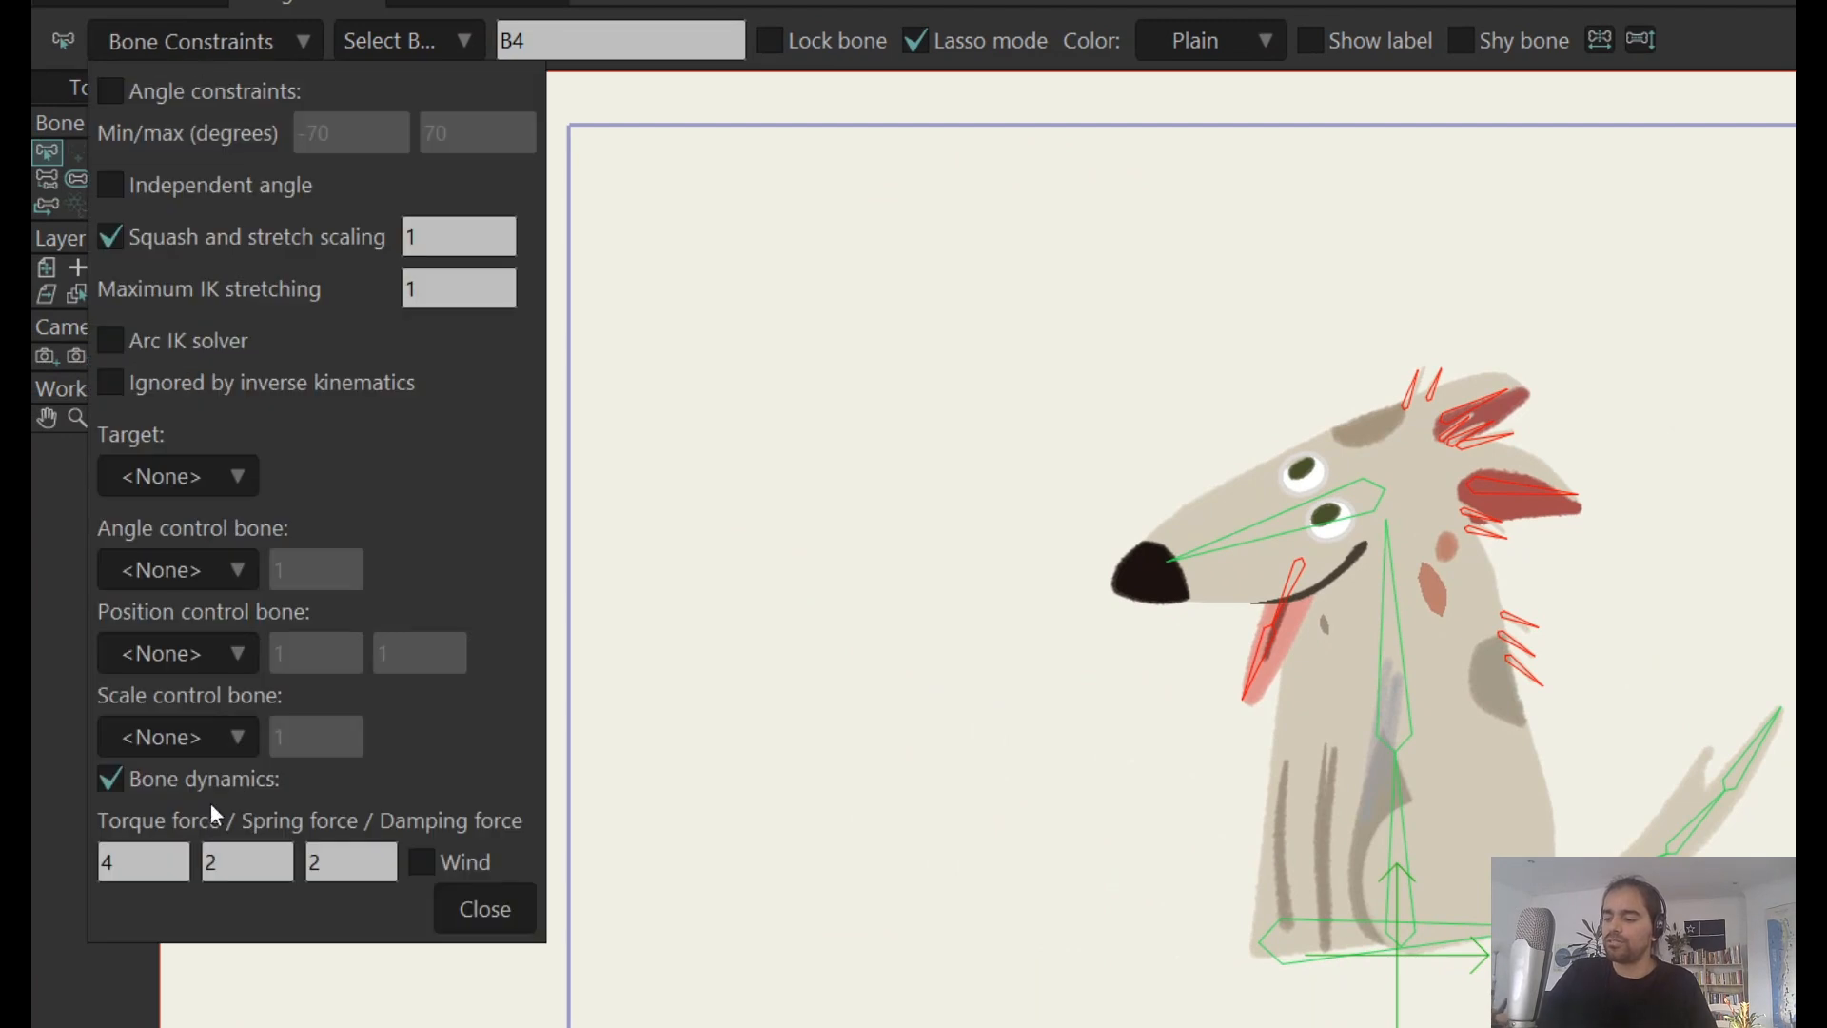
left_click(485, 909)
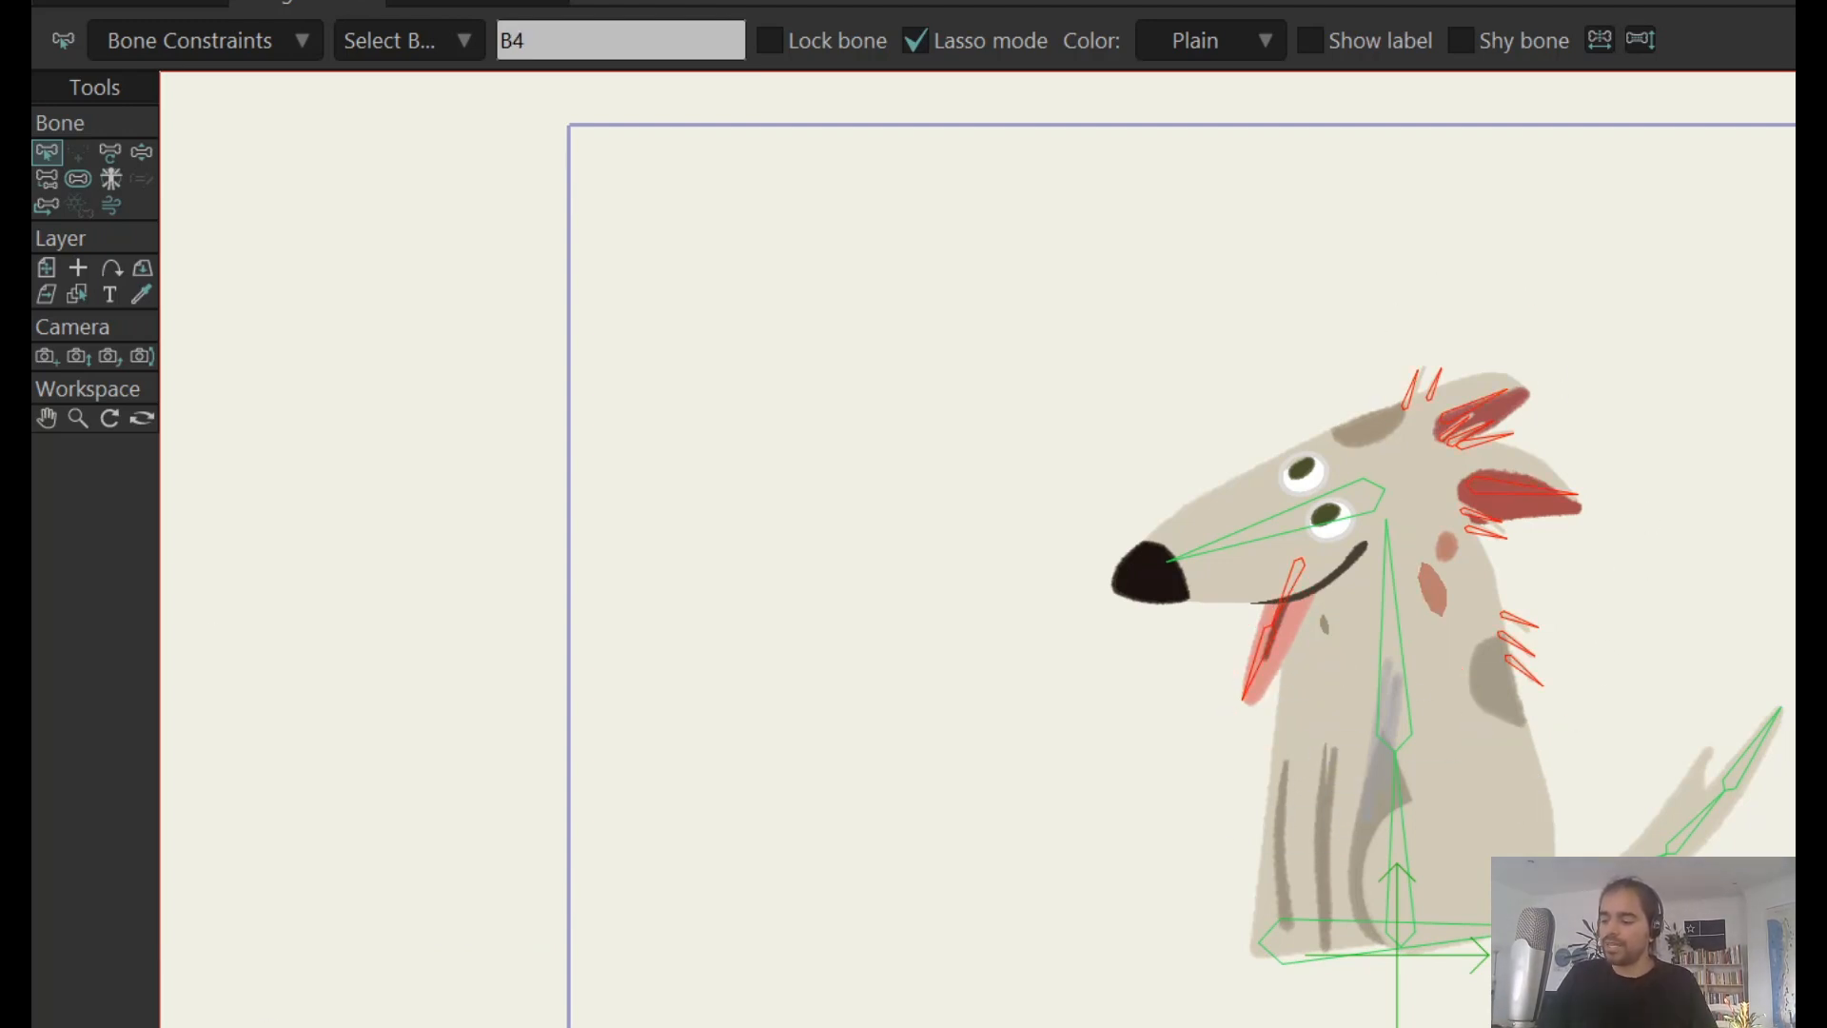
key("space")
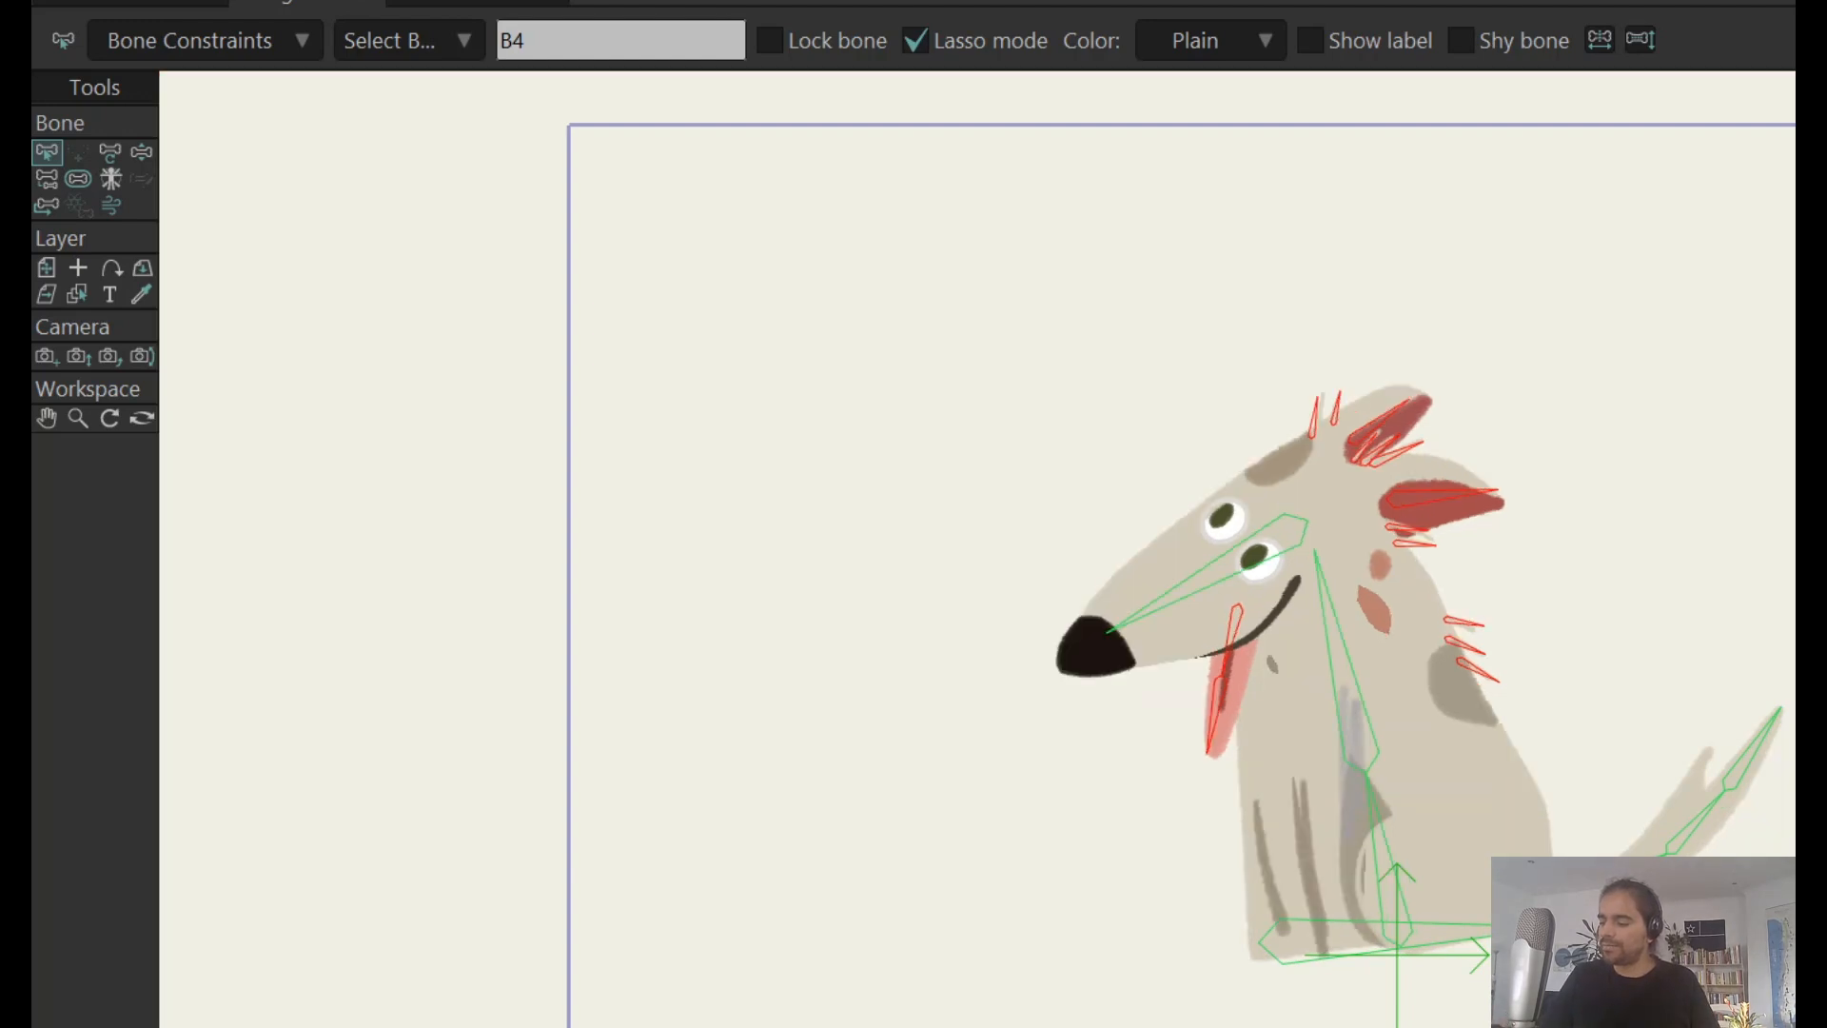
- Lower the selected bones' torque force to 0.80 during playback, then raise it to 1.10
left_click(212, 42)
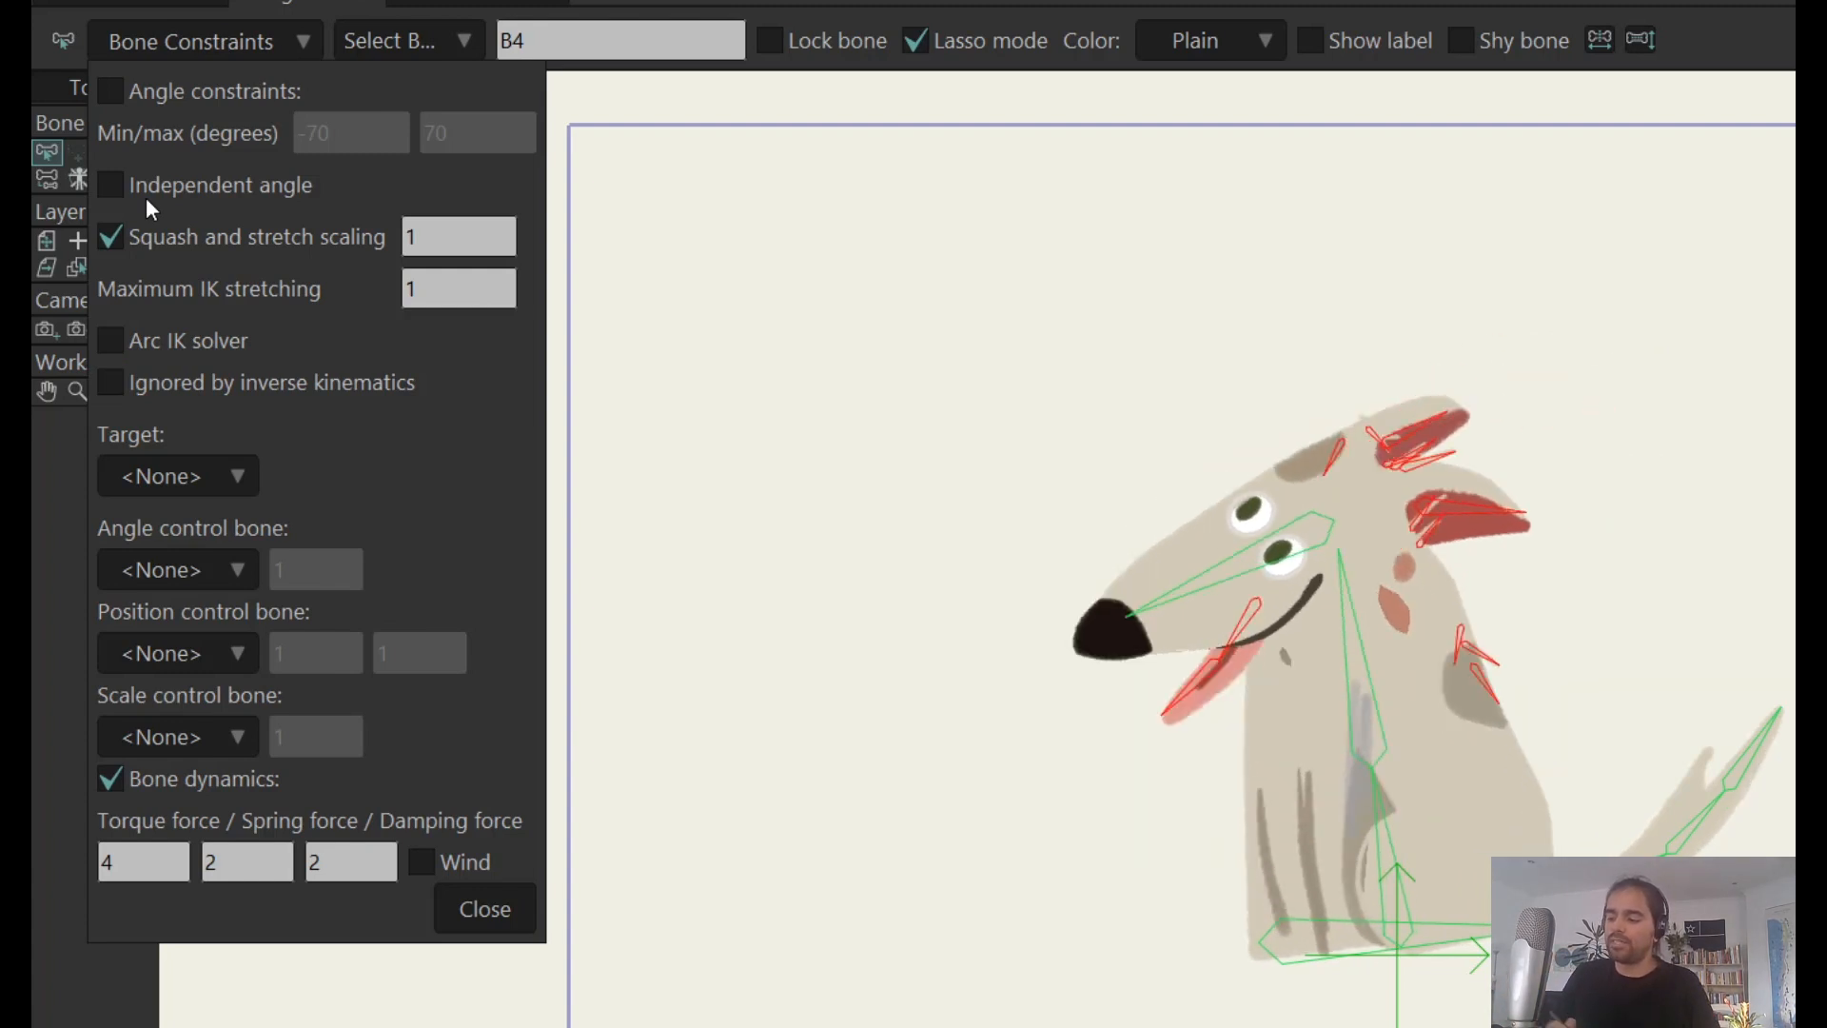
left_click(261, 861)
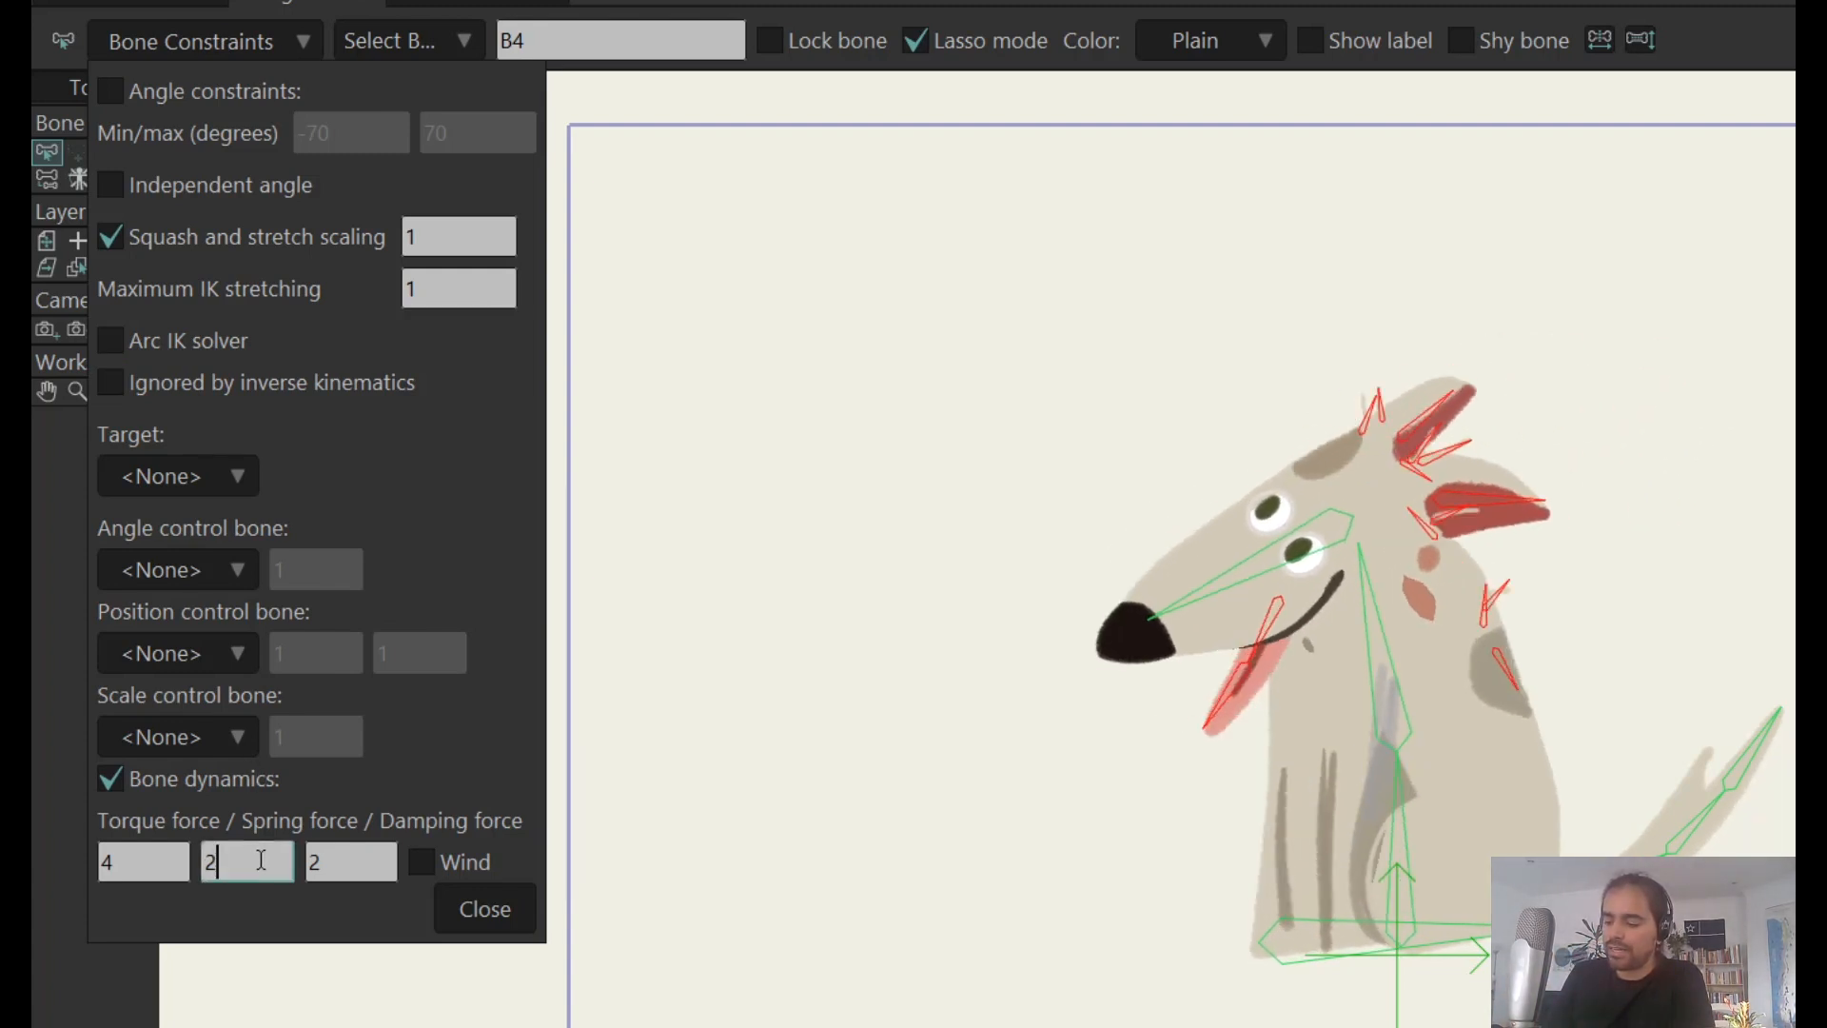
left_click(170, 857)
scroll(174, 855, "down", 9)
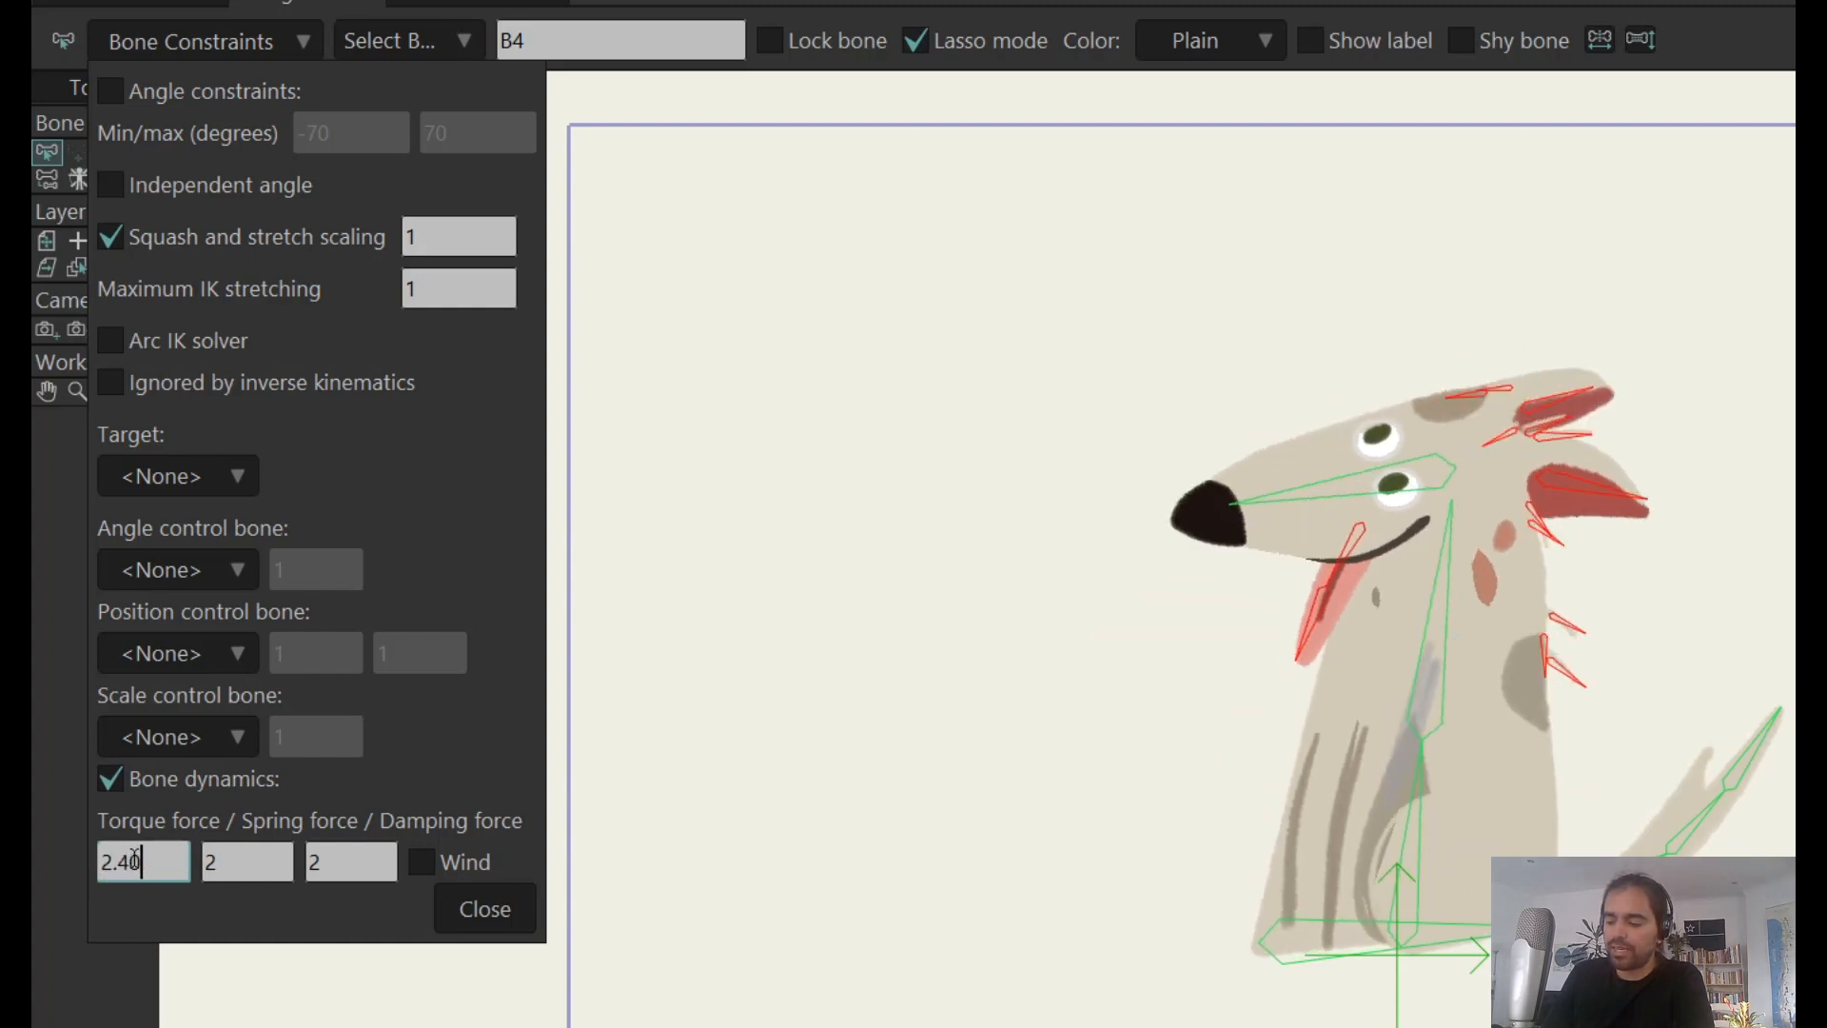
scroll(135, 859, "down", 10)
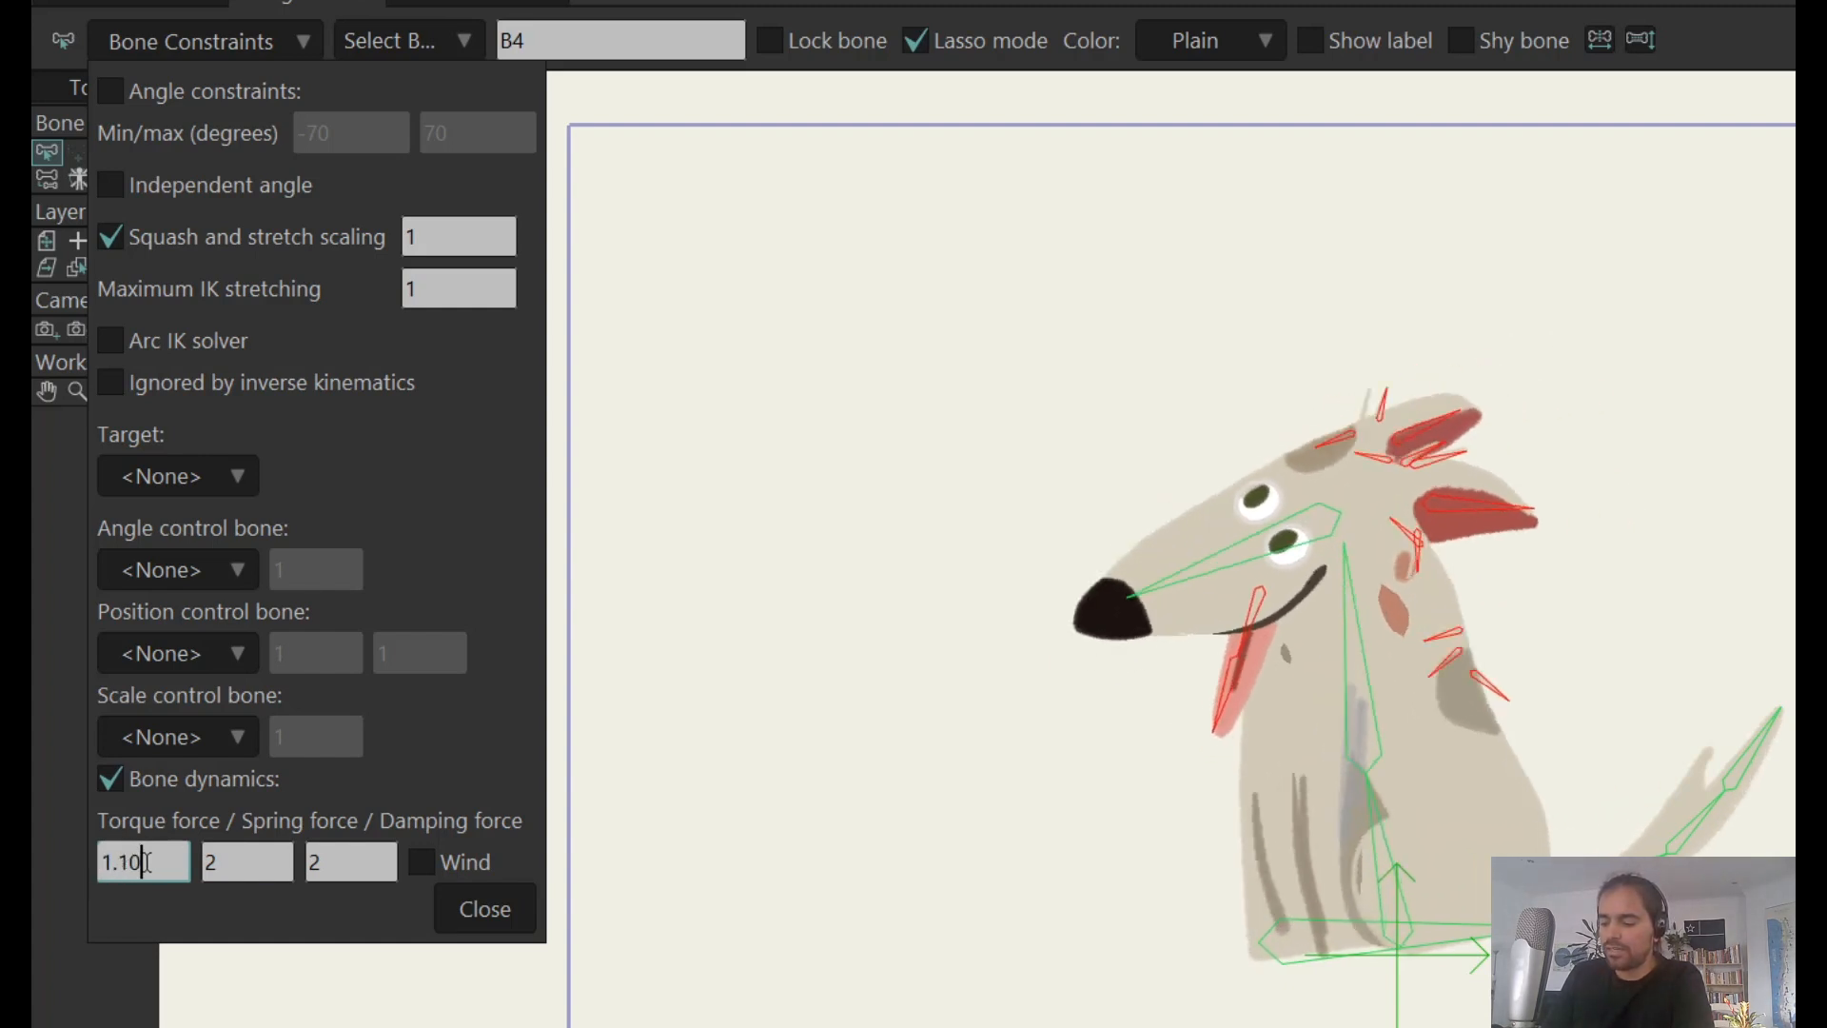
scroll(138, 864, "down", 3)
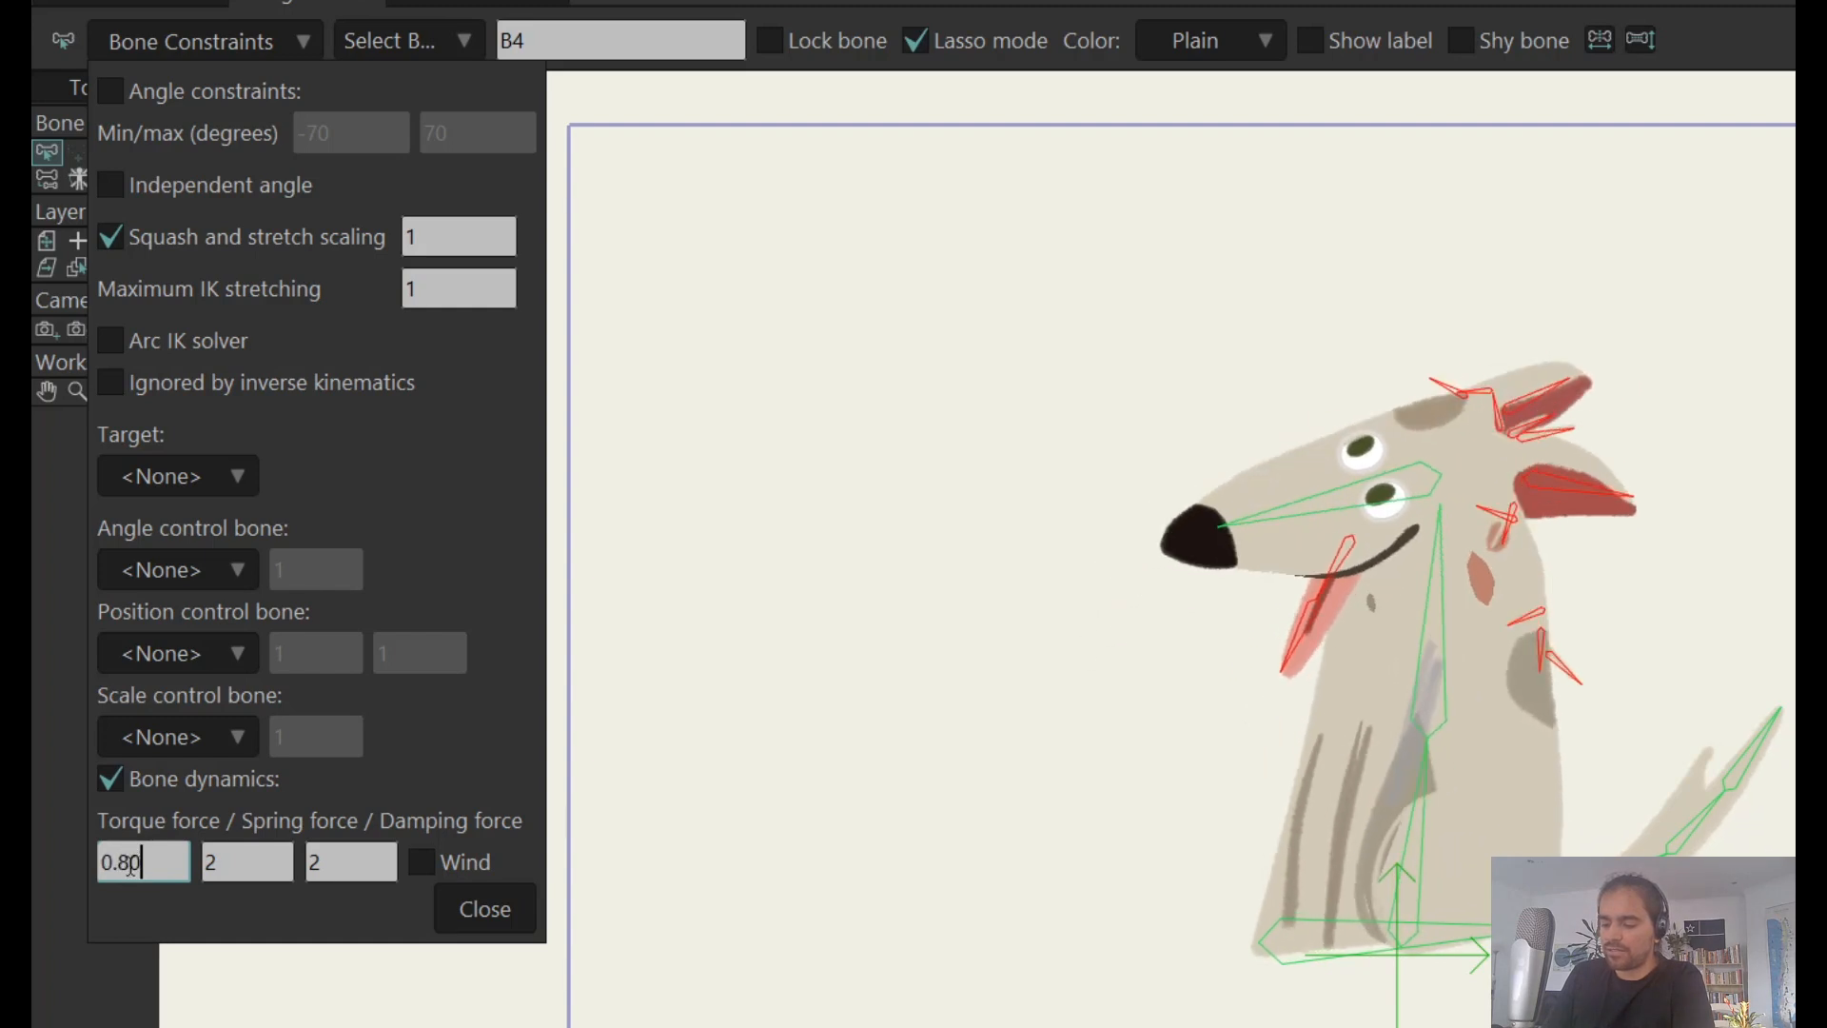
scroll(138, 864, "up", 3)
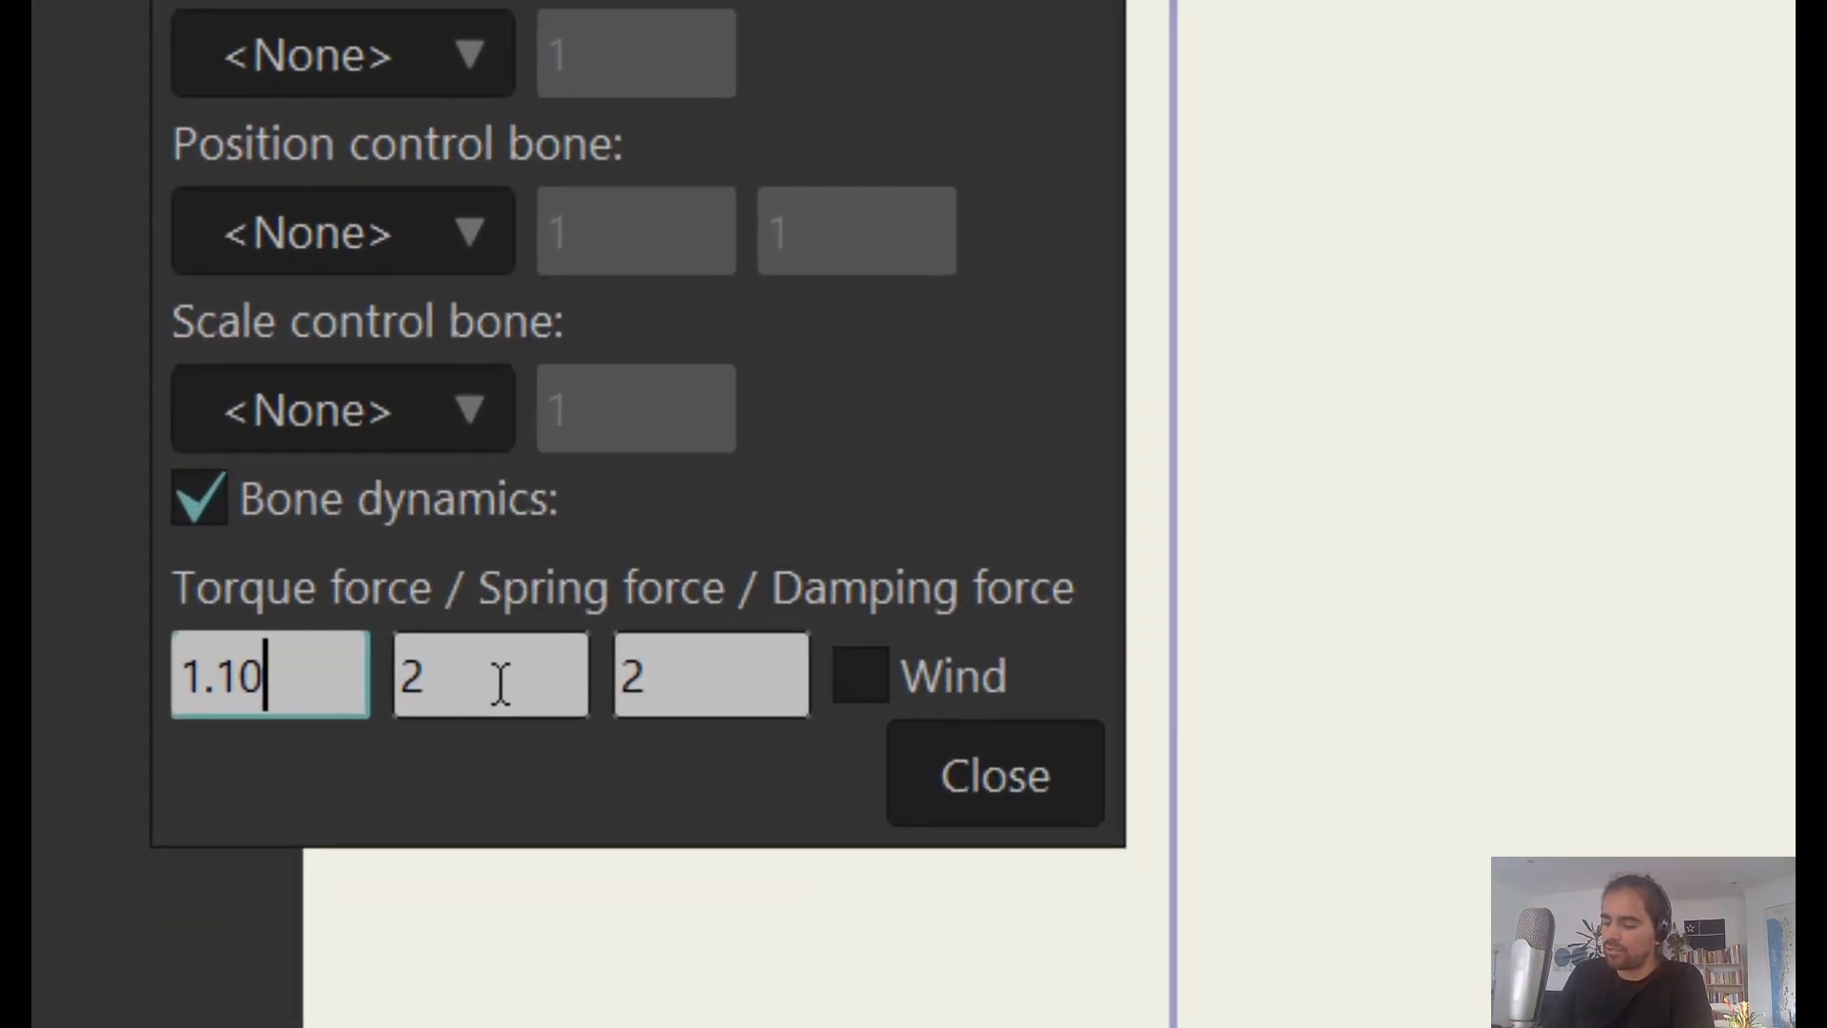
- Tune the ear, fur and tongue dynamics to torque force 1.70, spring force 0.40 and damping force 2.70
left_click(499, 691)
scroll(498, 692, "down", 11)
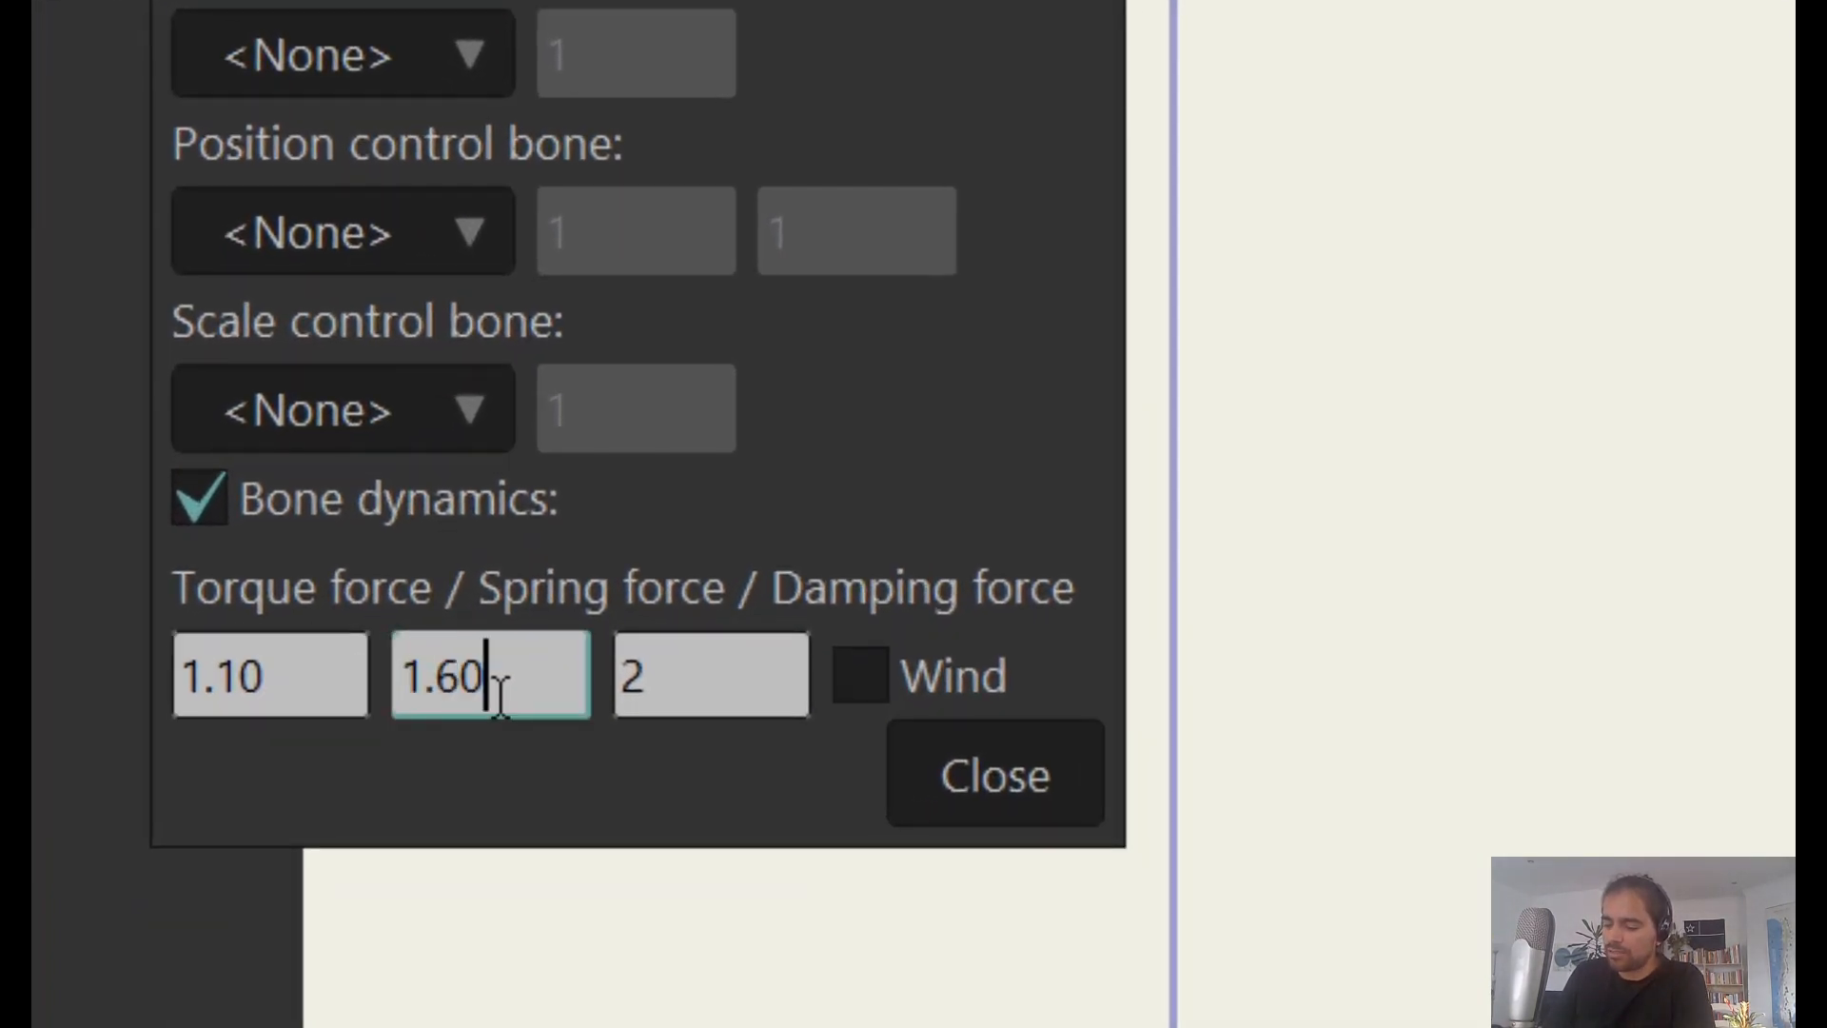
scroll(496, 674, "down", 5)
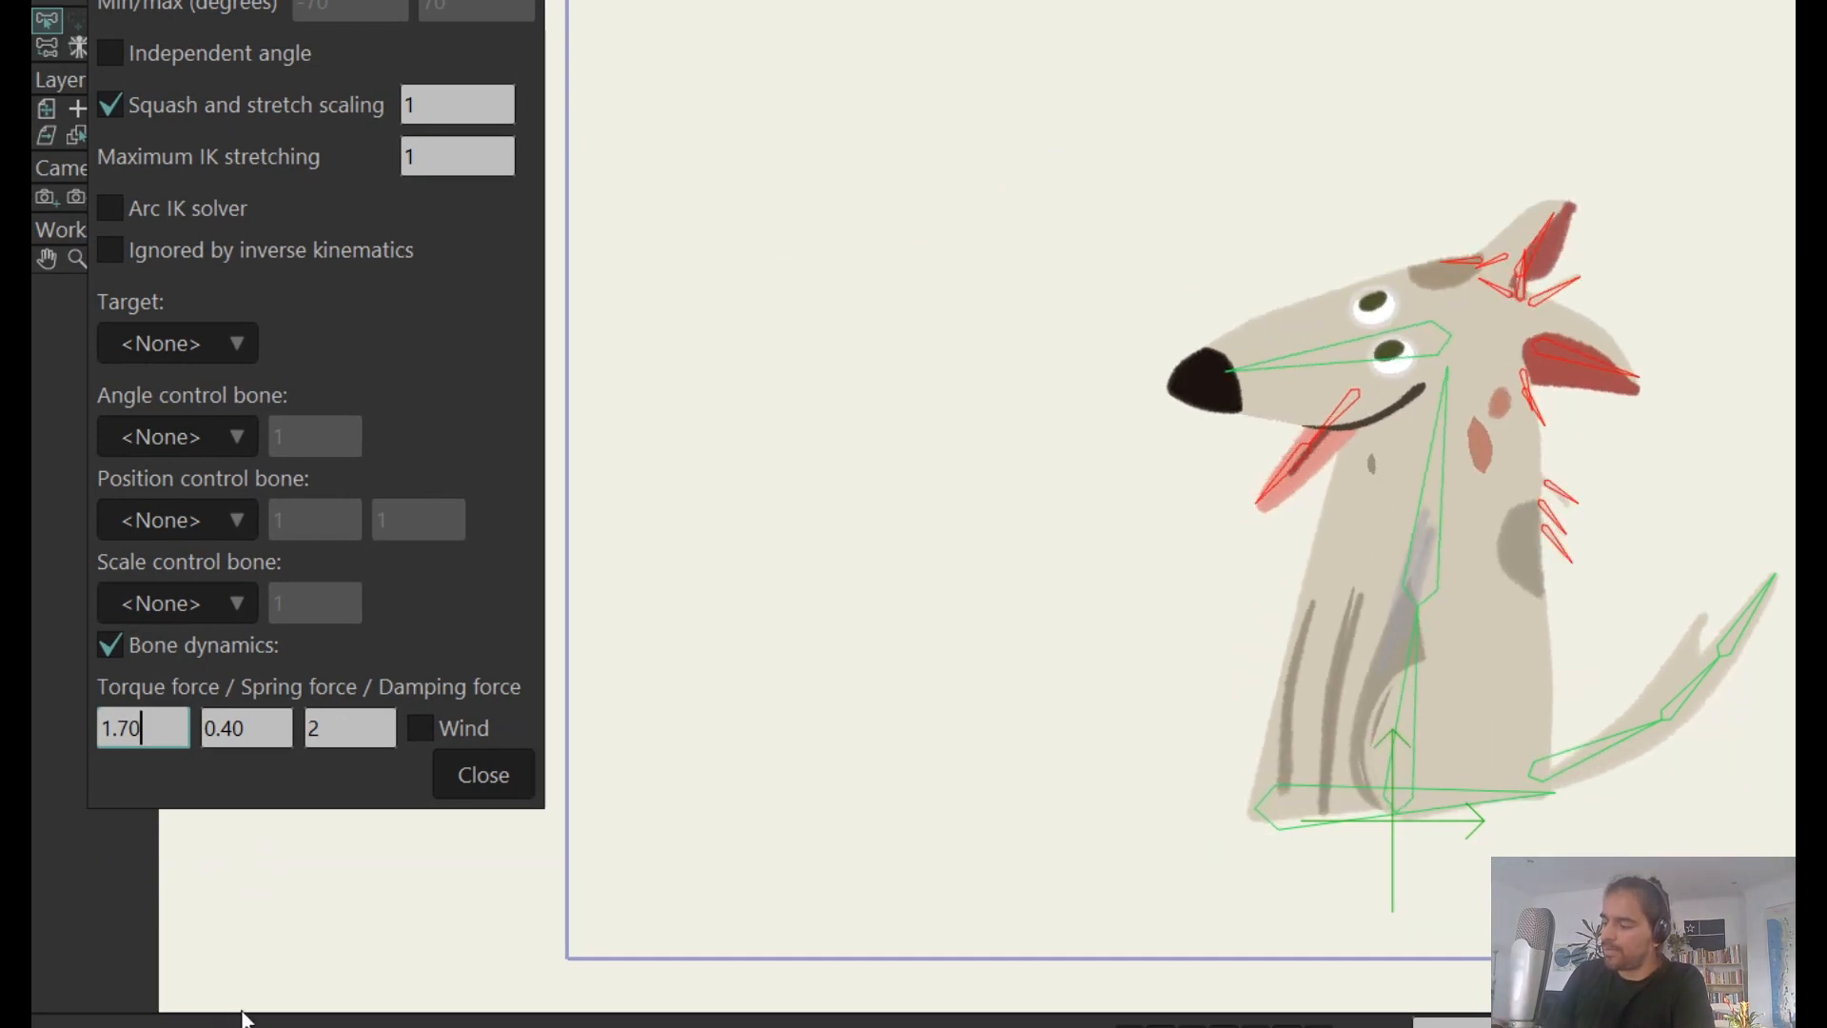
left_click(337, 737)
type(".70")
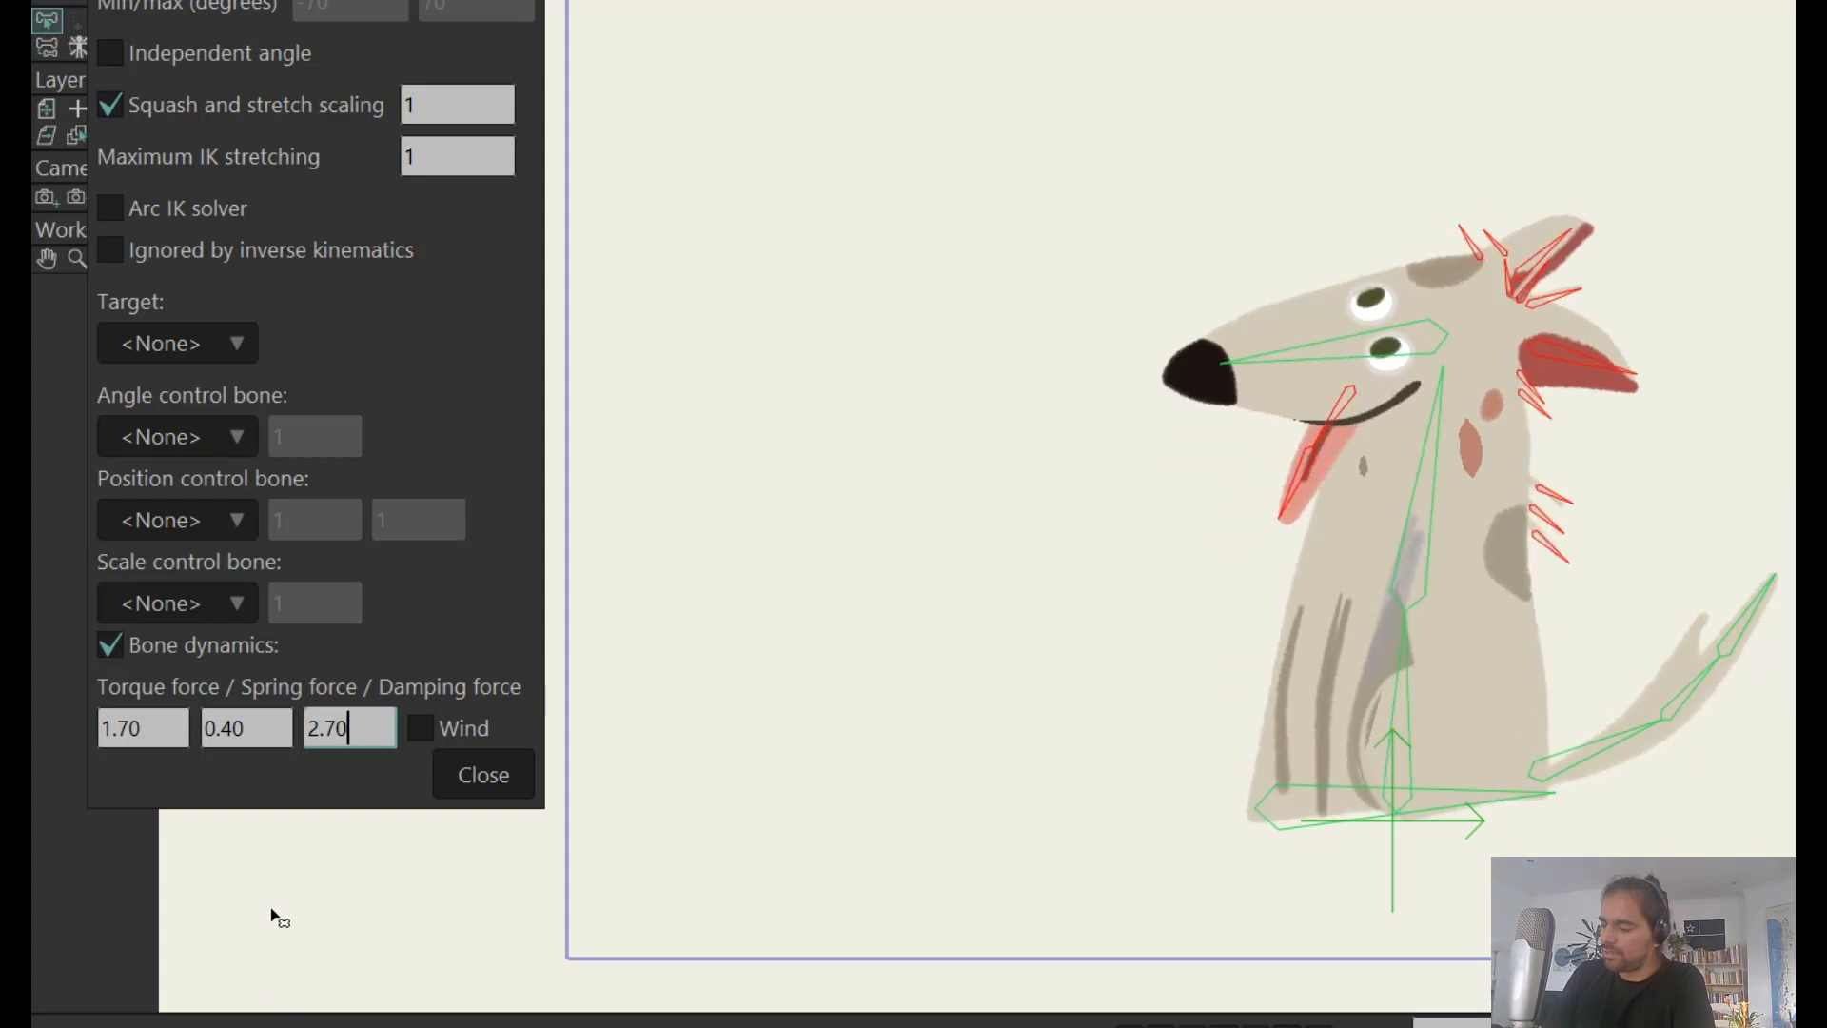
- Try a spring force of 0.20 on the selected bones, restore it to 0.40 and close the bone constraints
left_click(253, 733)
key("BackSpace")
key("BackSpace")
type("20")
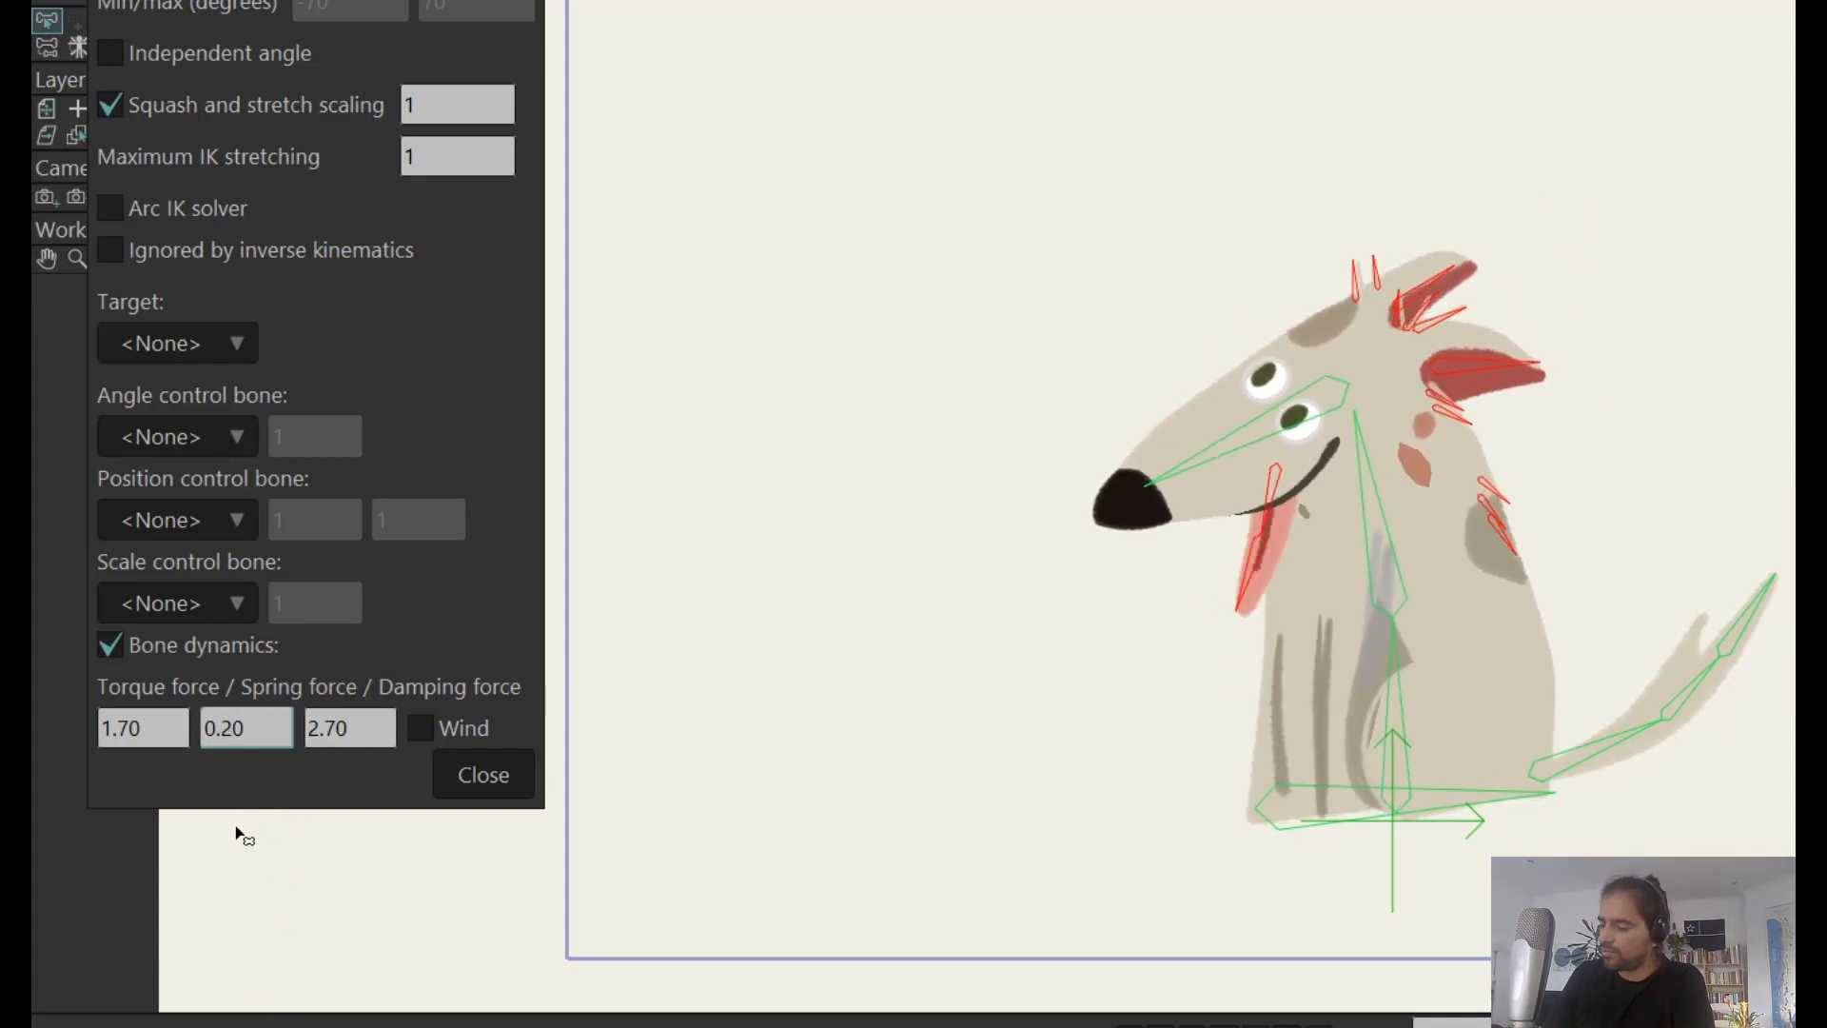
key("BackSpace")
key("BackSpace")
type("40")
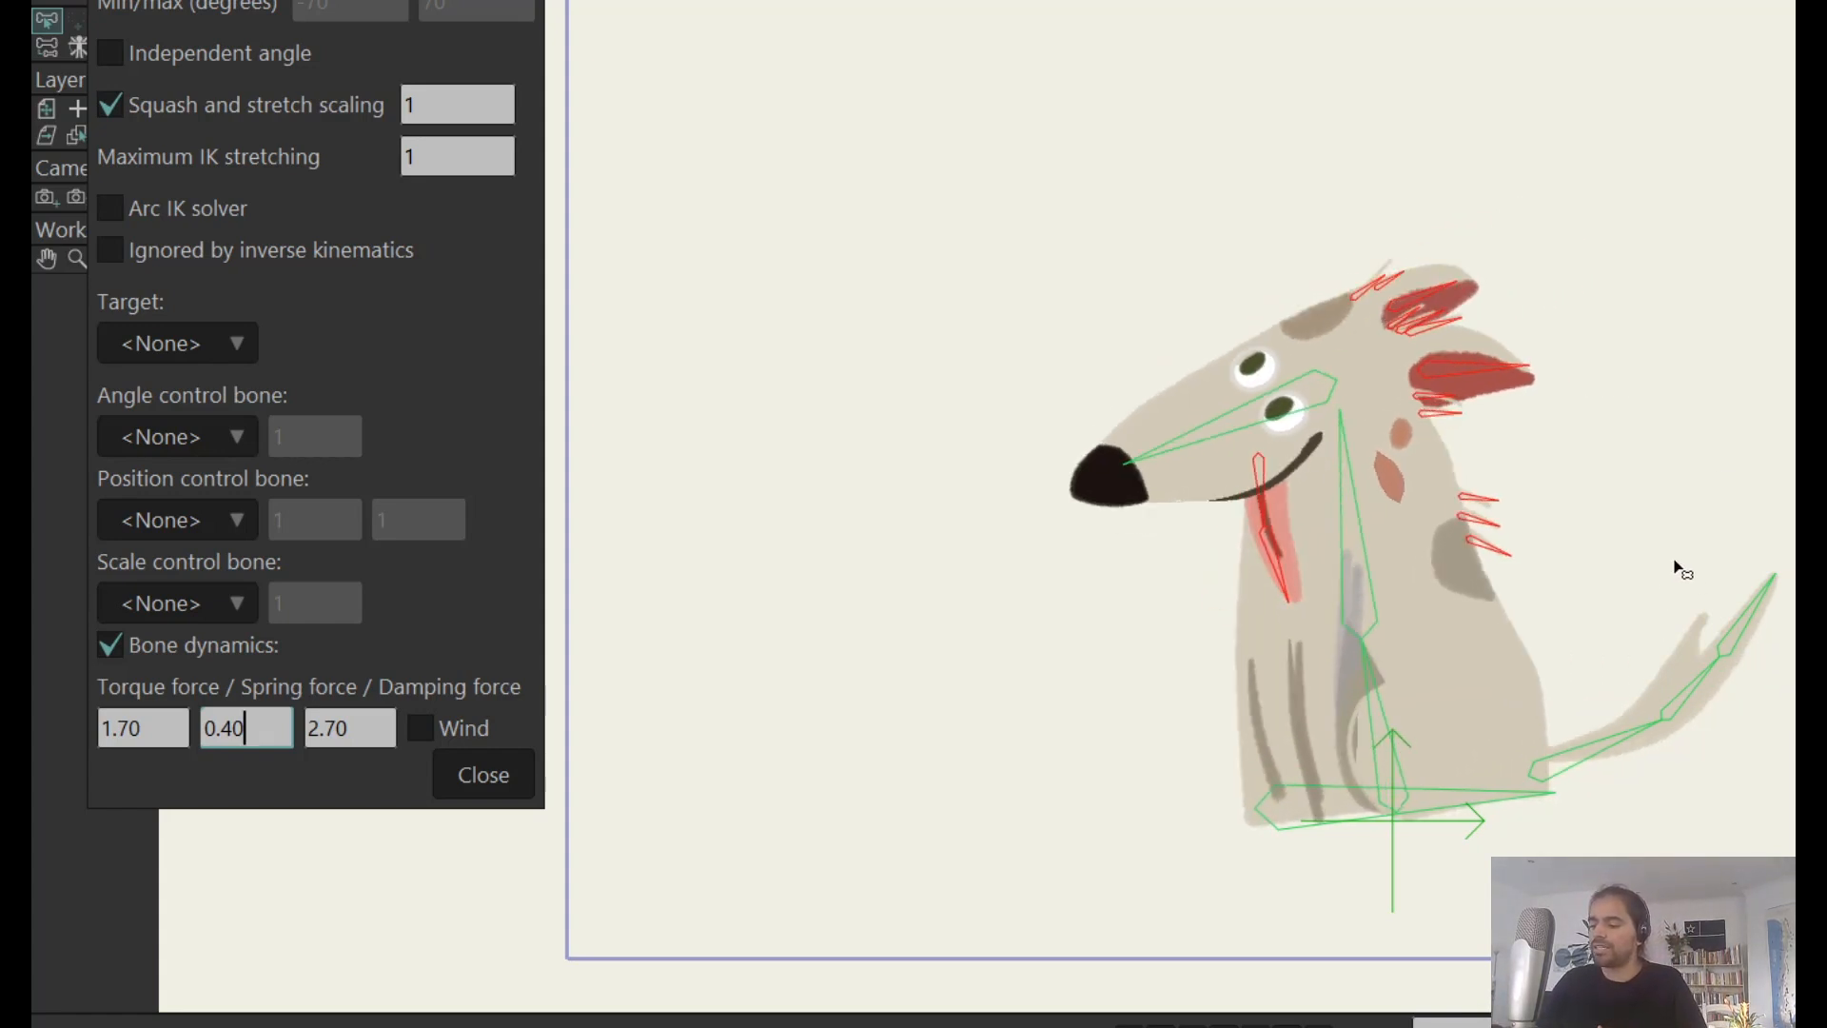
left_click(495, 786)
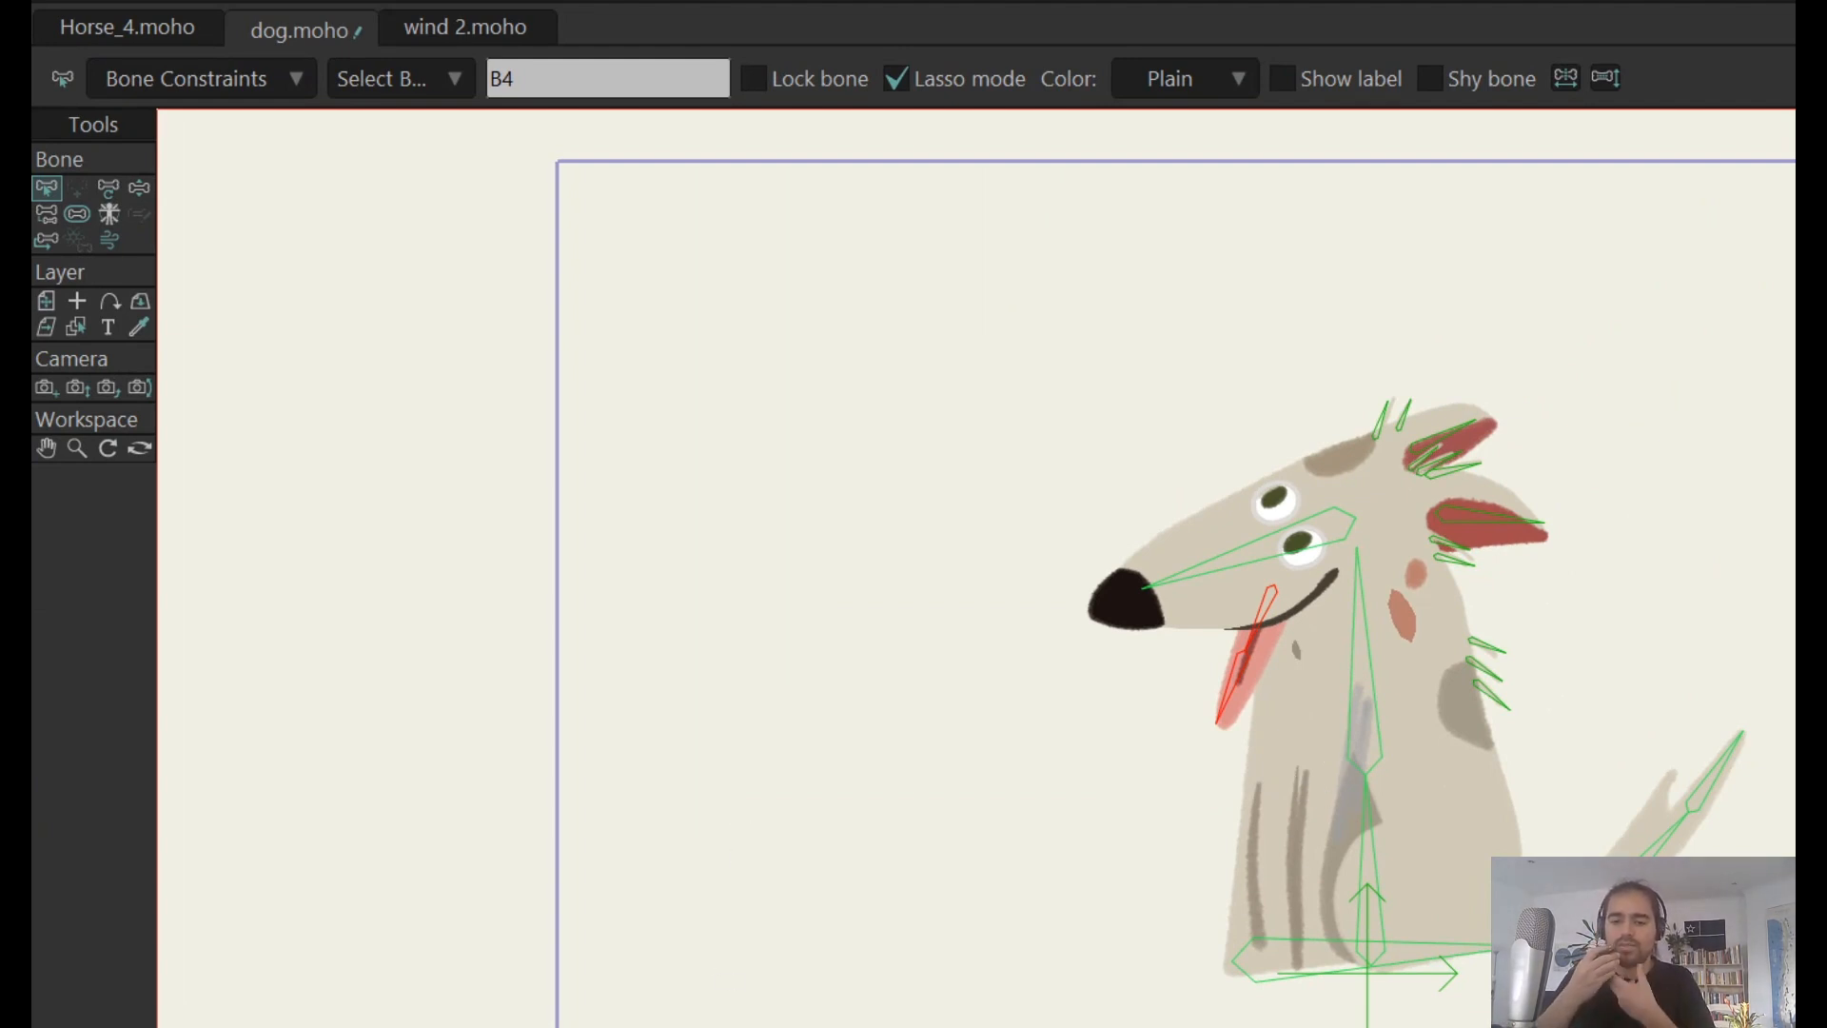
- With only the tongue bones selected, play the animation and try a spring force of 0.80 before setting it to 1
key("space")
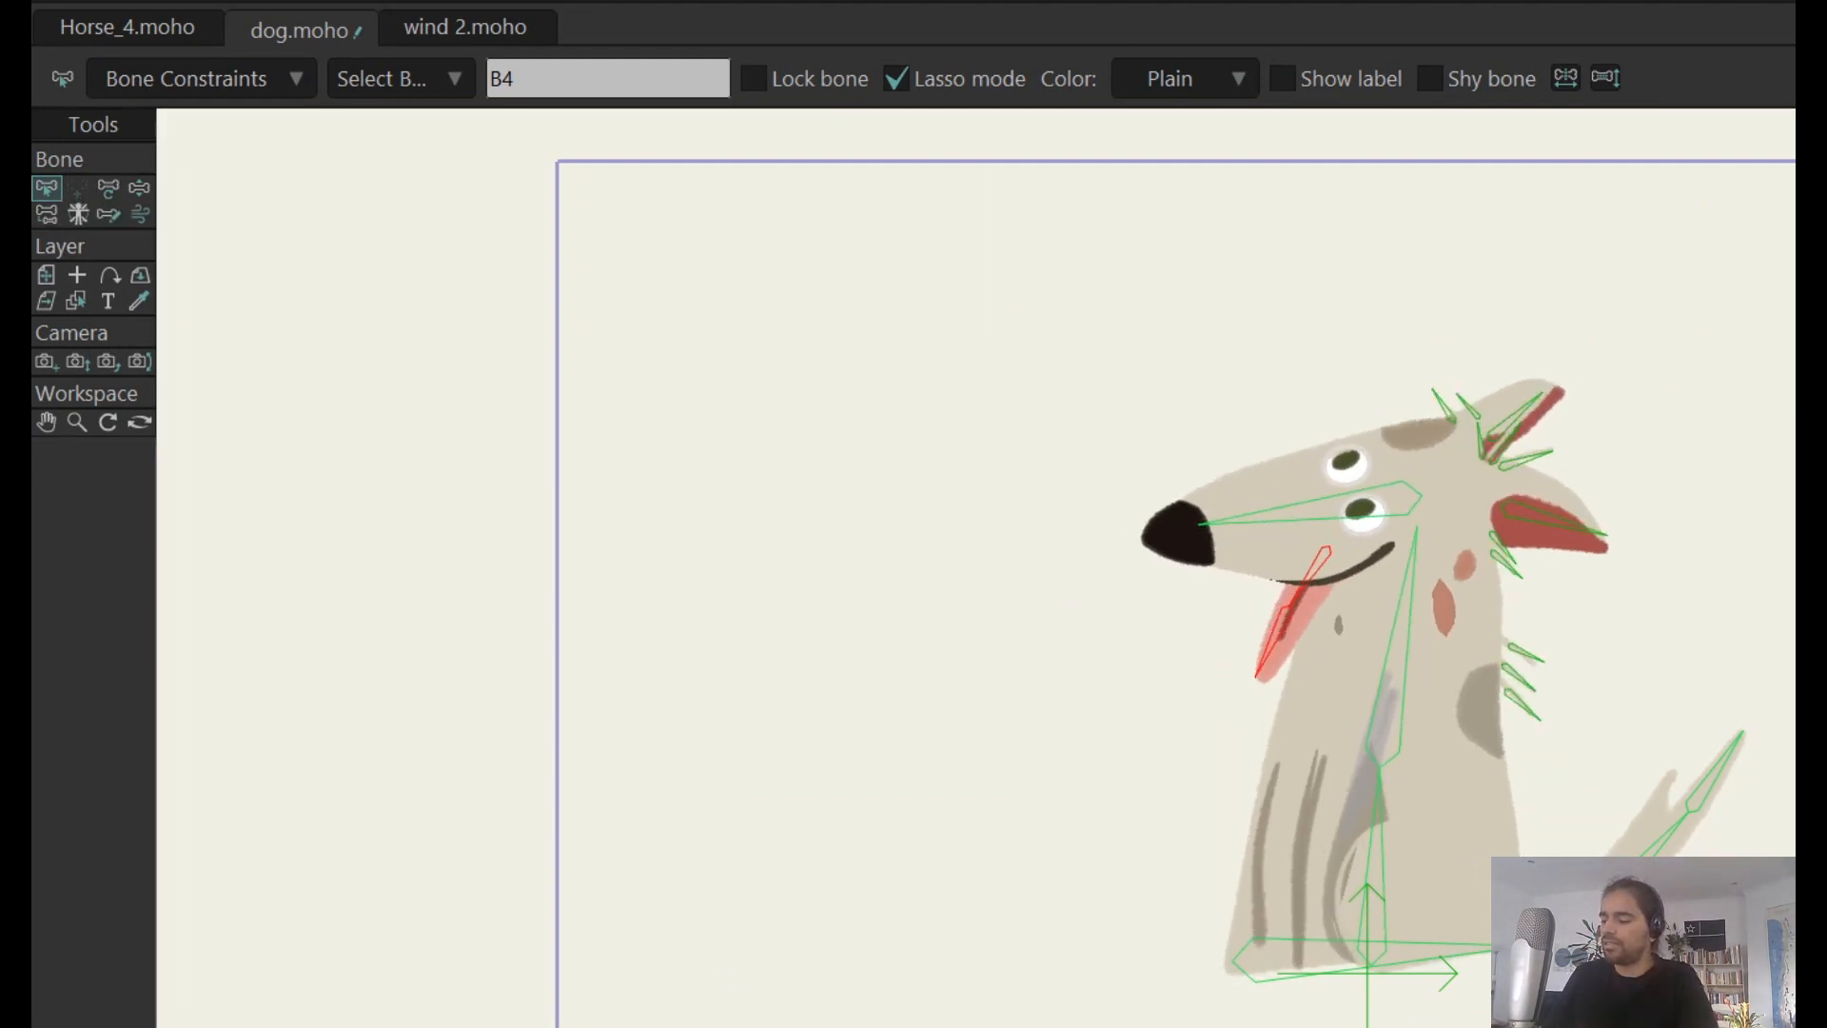
left_click(188, 79)
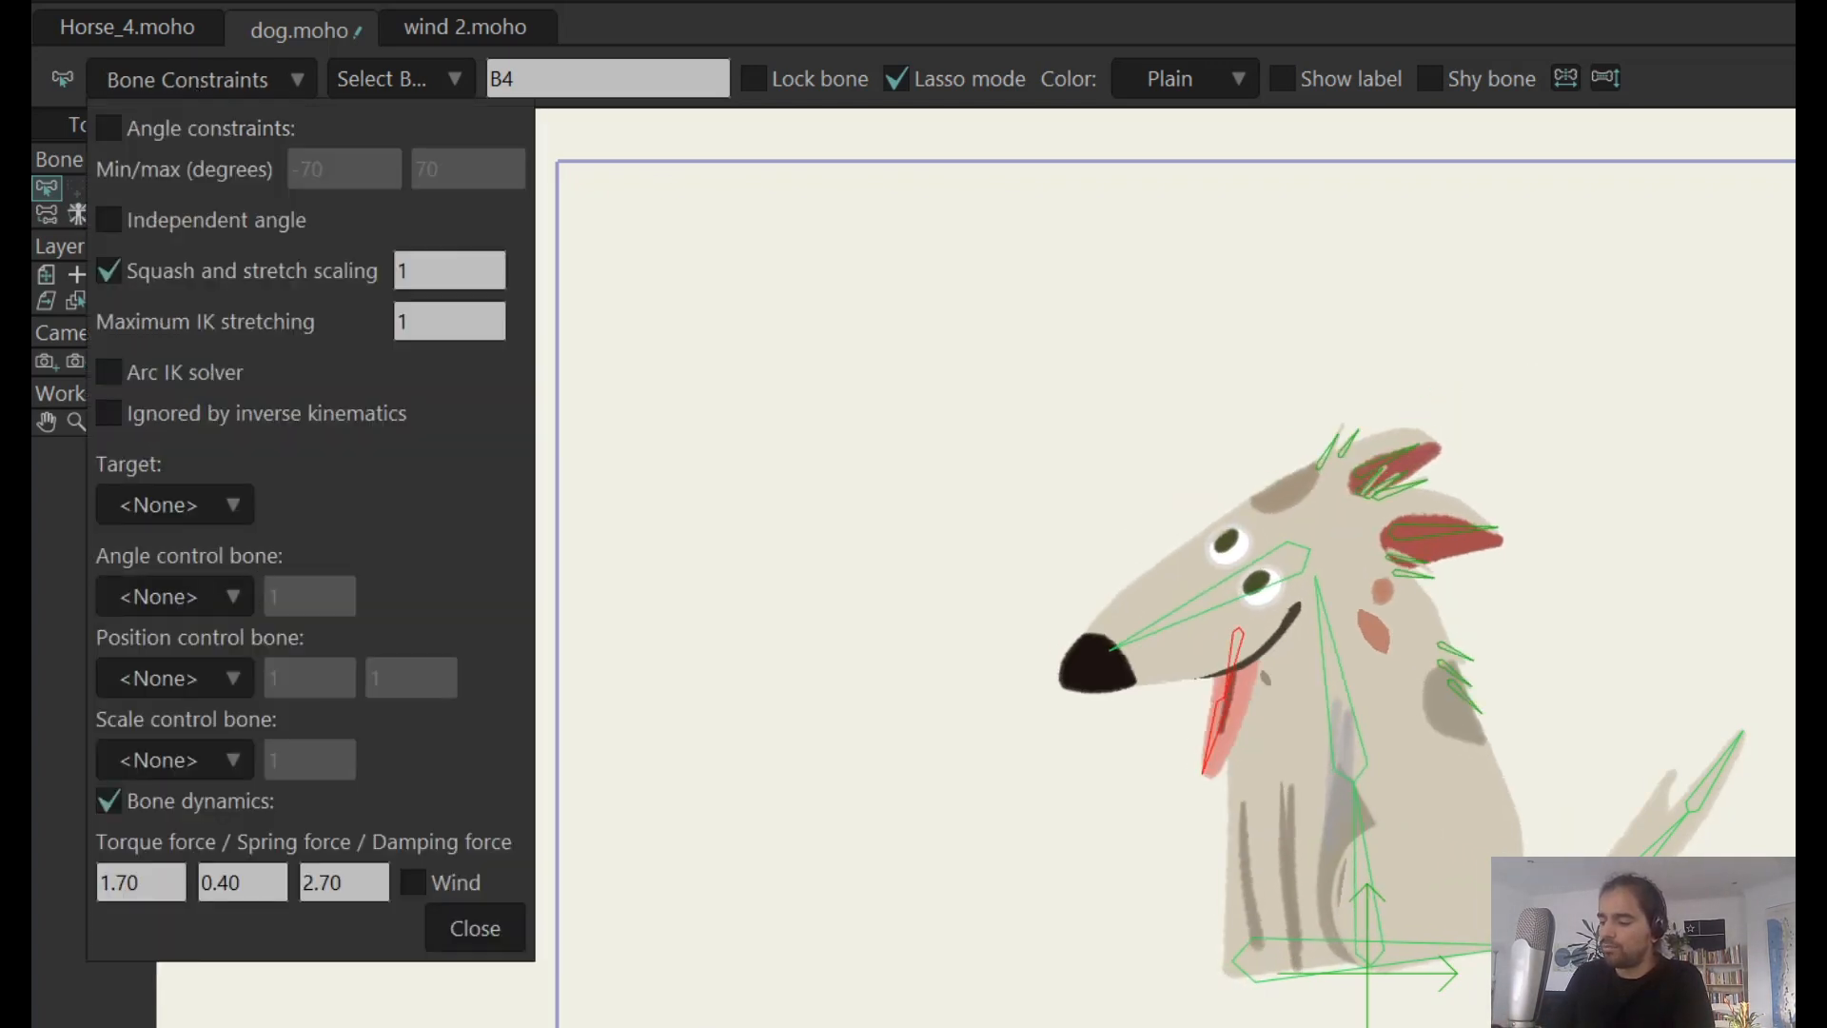
left_click(259, 882)
key("BackSpace")
key("BackSpace")
type("80")
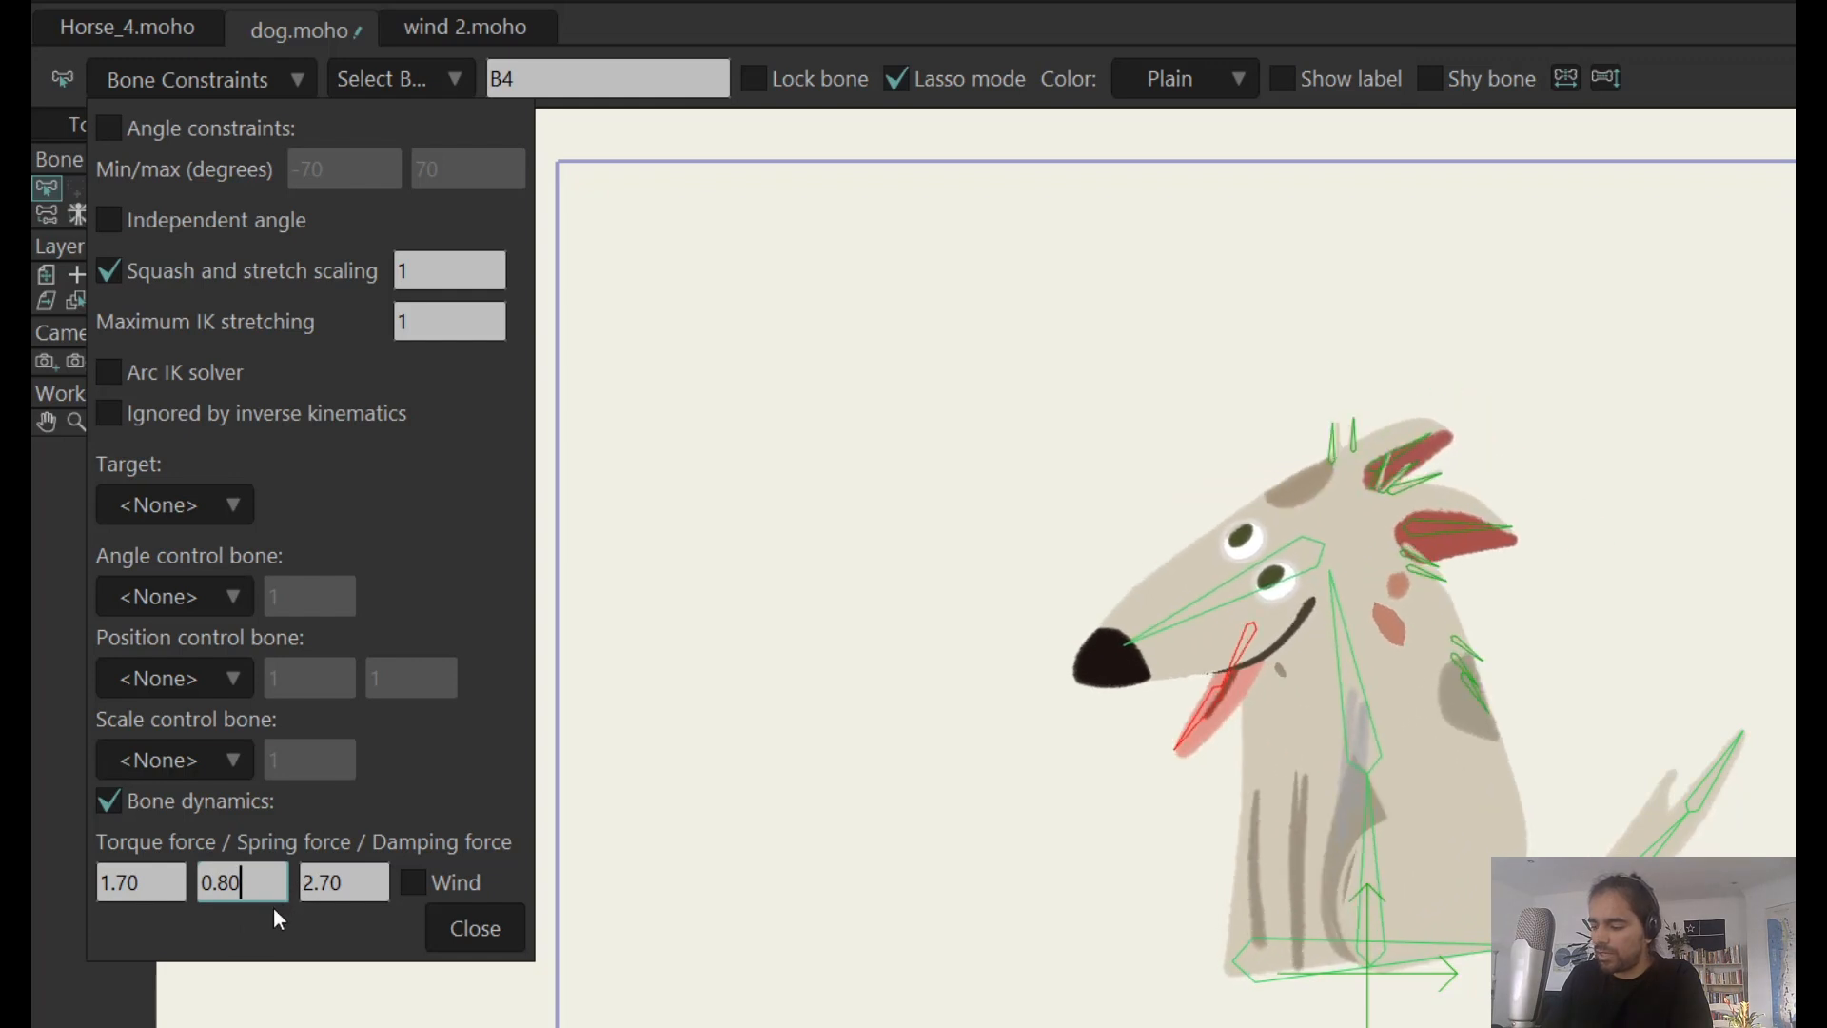
key("BackSpace")
key("BackSpace")
key("BackSpace")
key("BackSpace")
type("1")
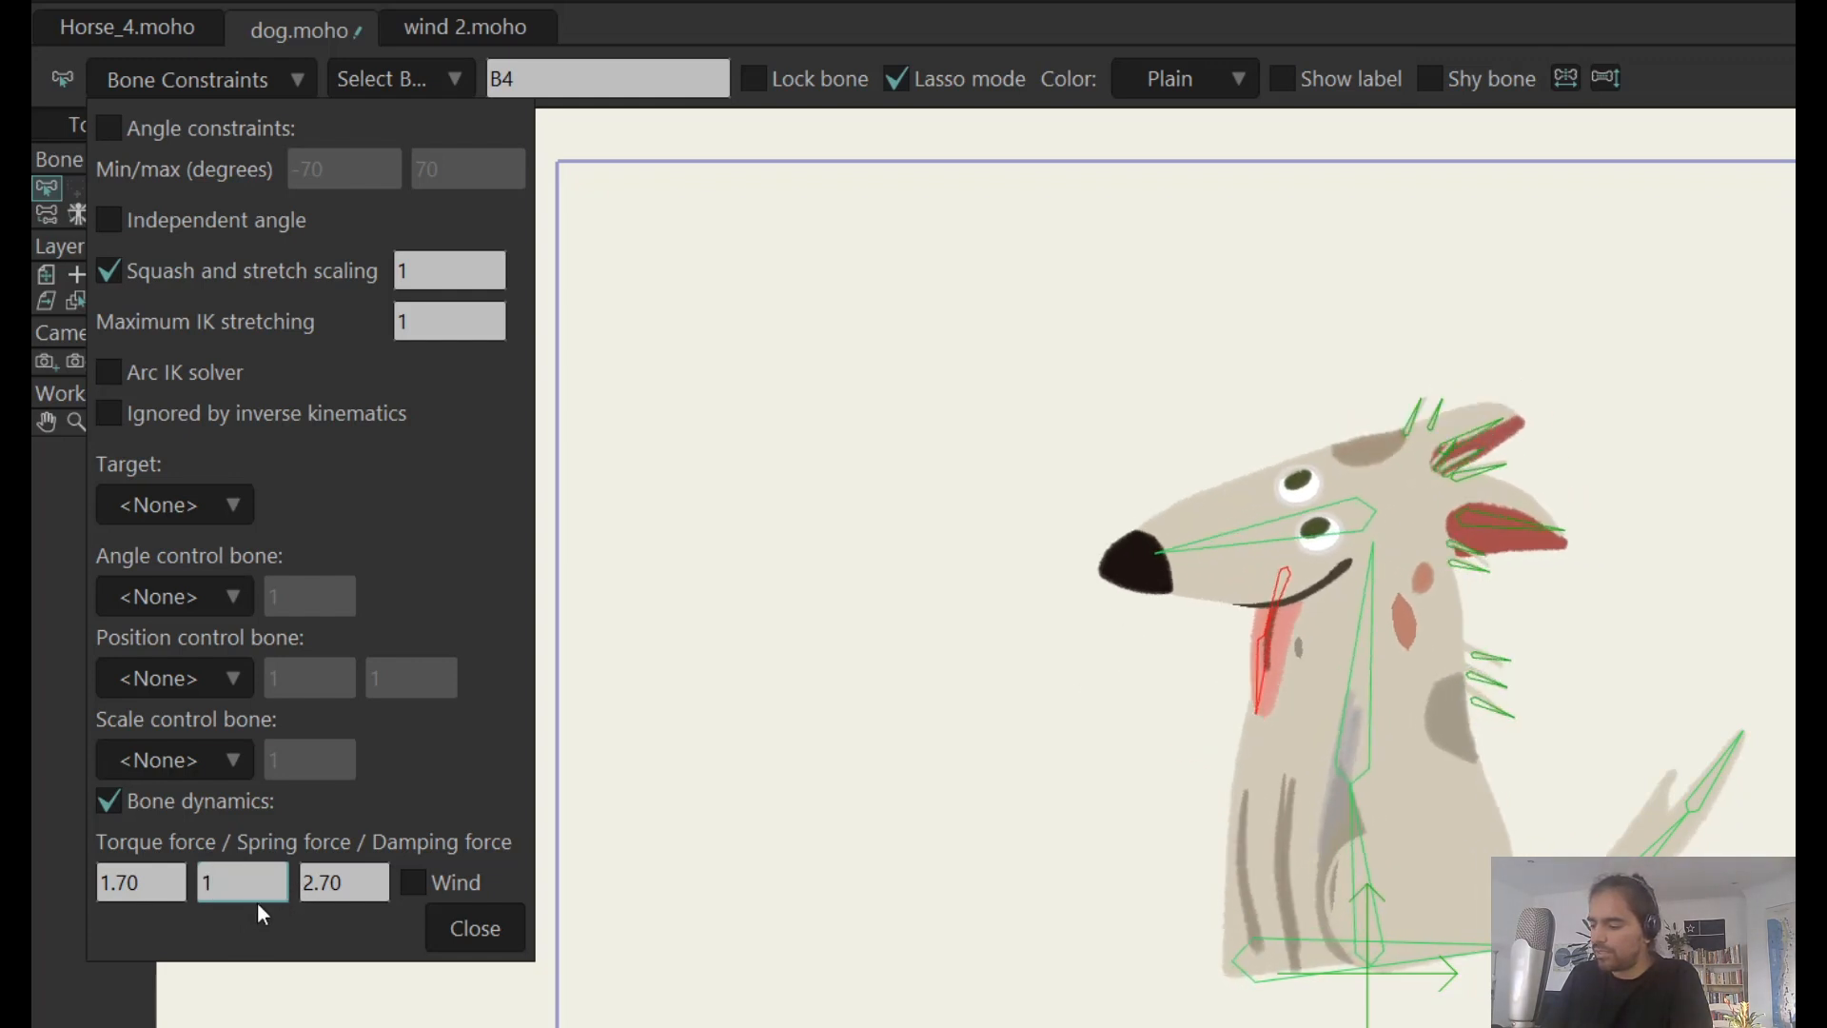
- Set the tongue bones' spring force to 0.70, torque force to 2.60 and damping force to 3.40 while the animation plays
key("BackSpace")
type("0.80")
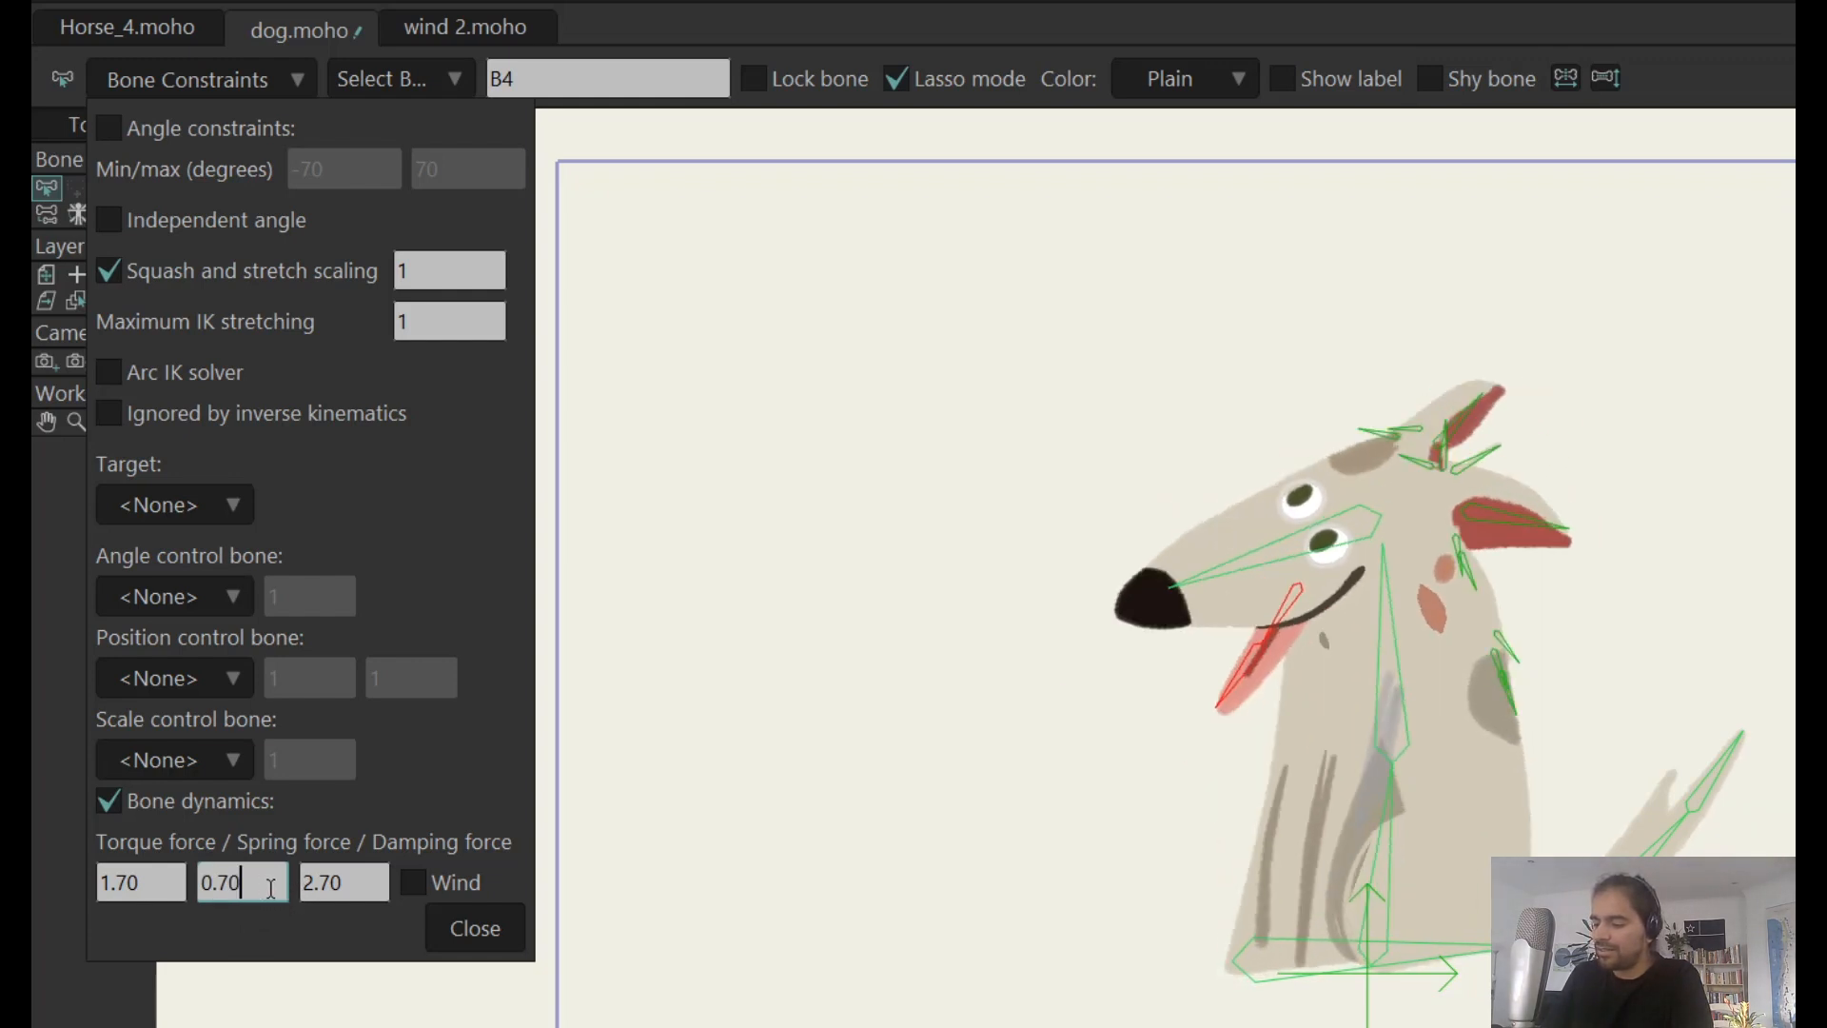
left_click(154, 884)
type("2.40")
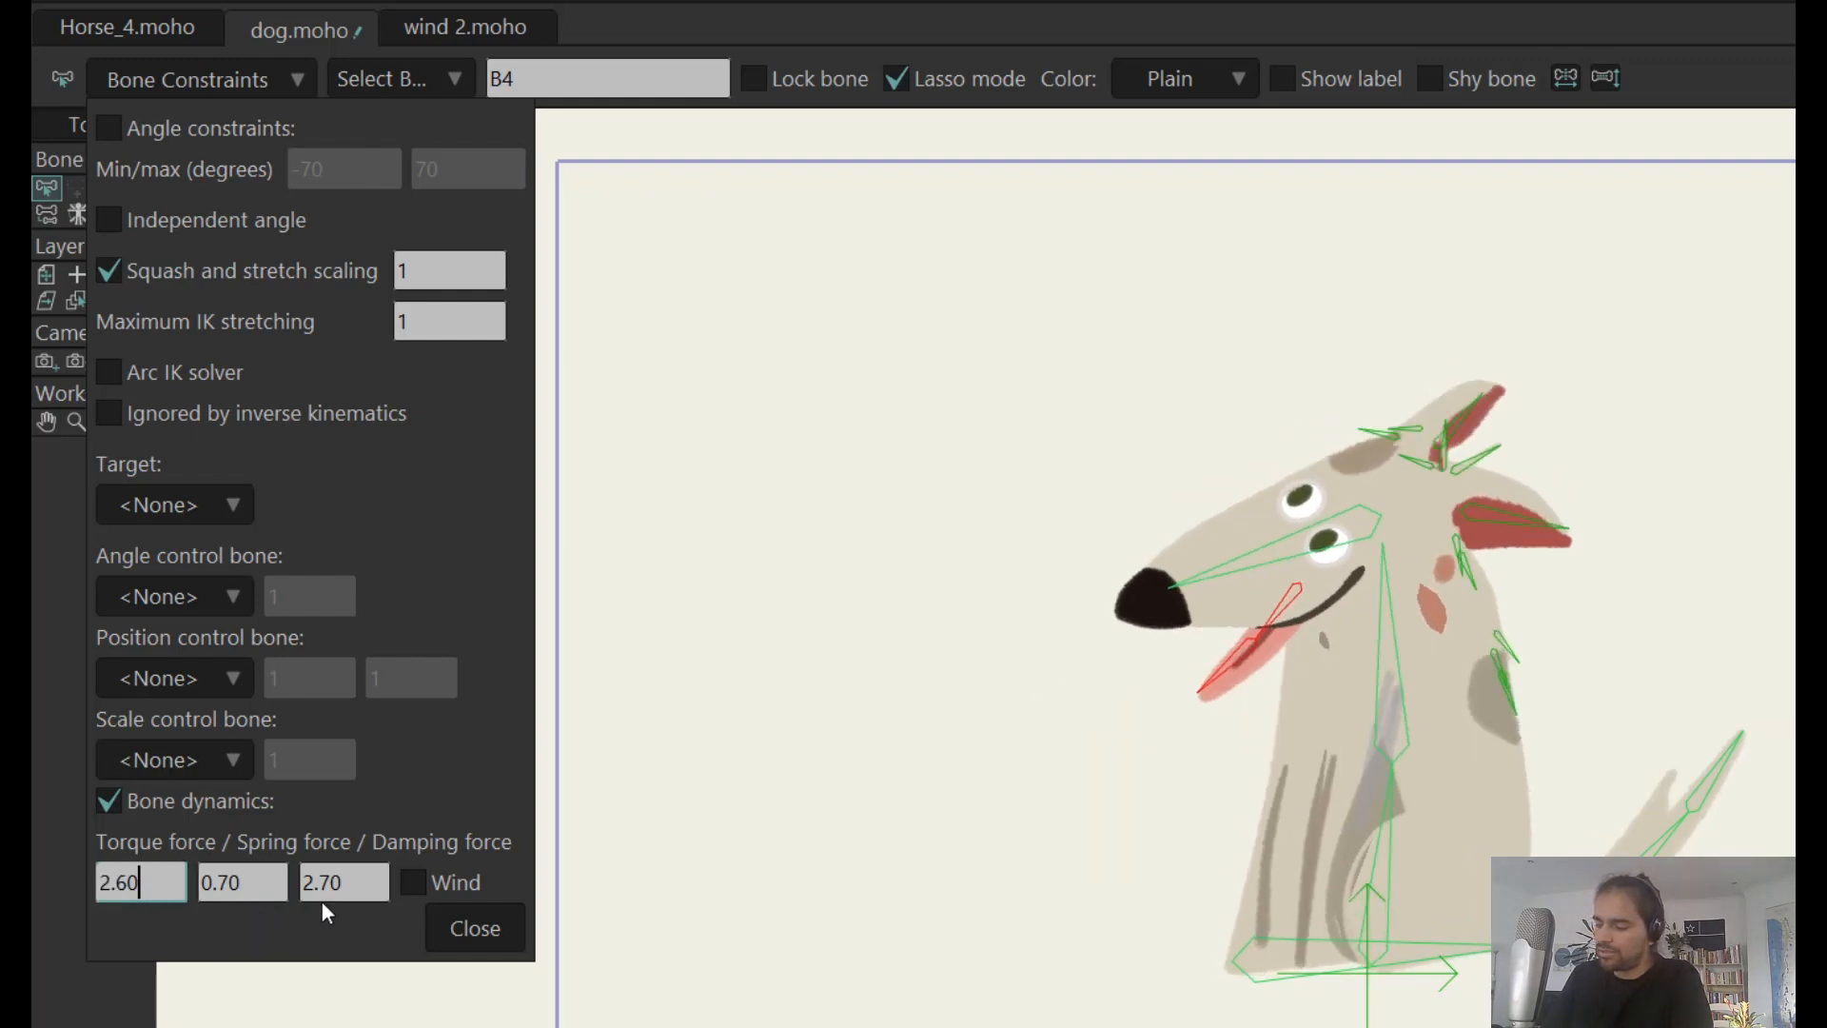
double_click(331, 886)
type("3.10")
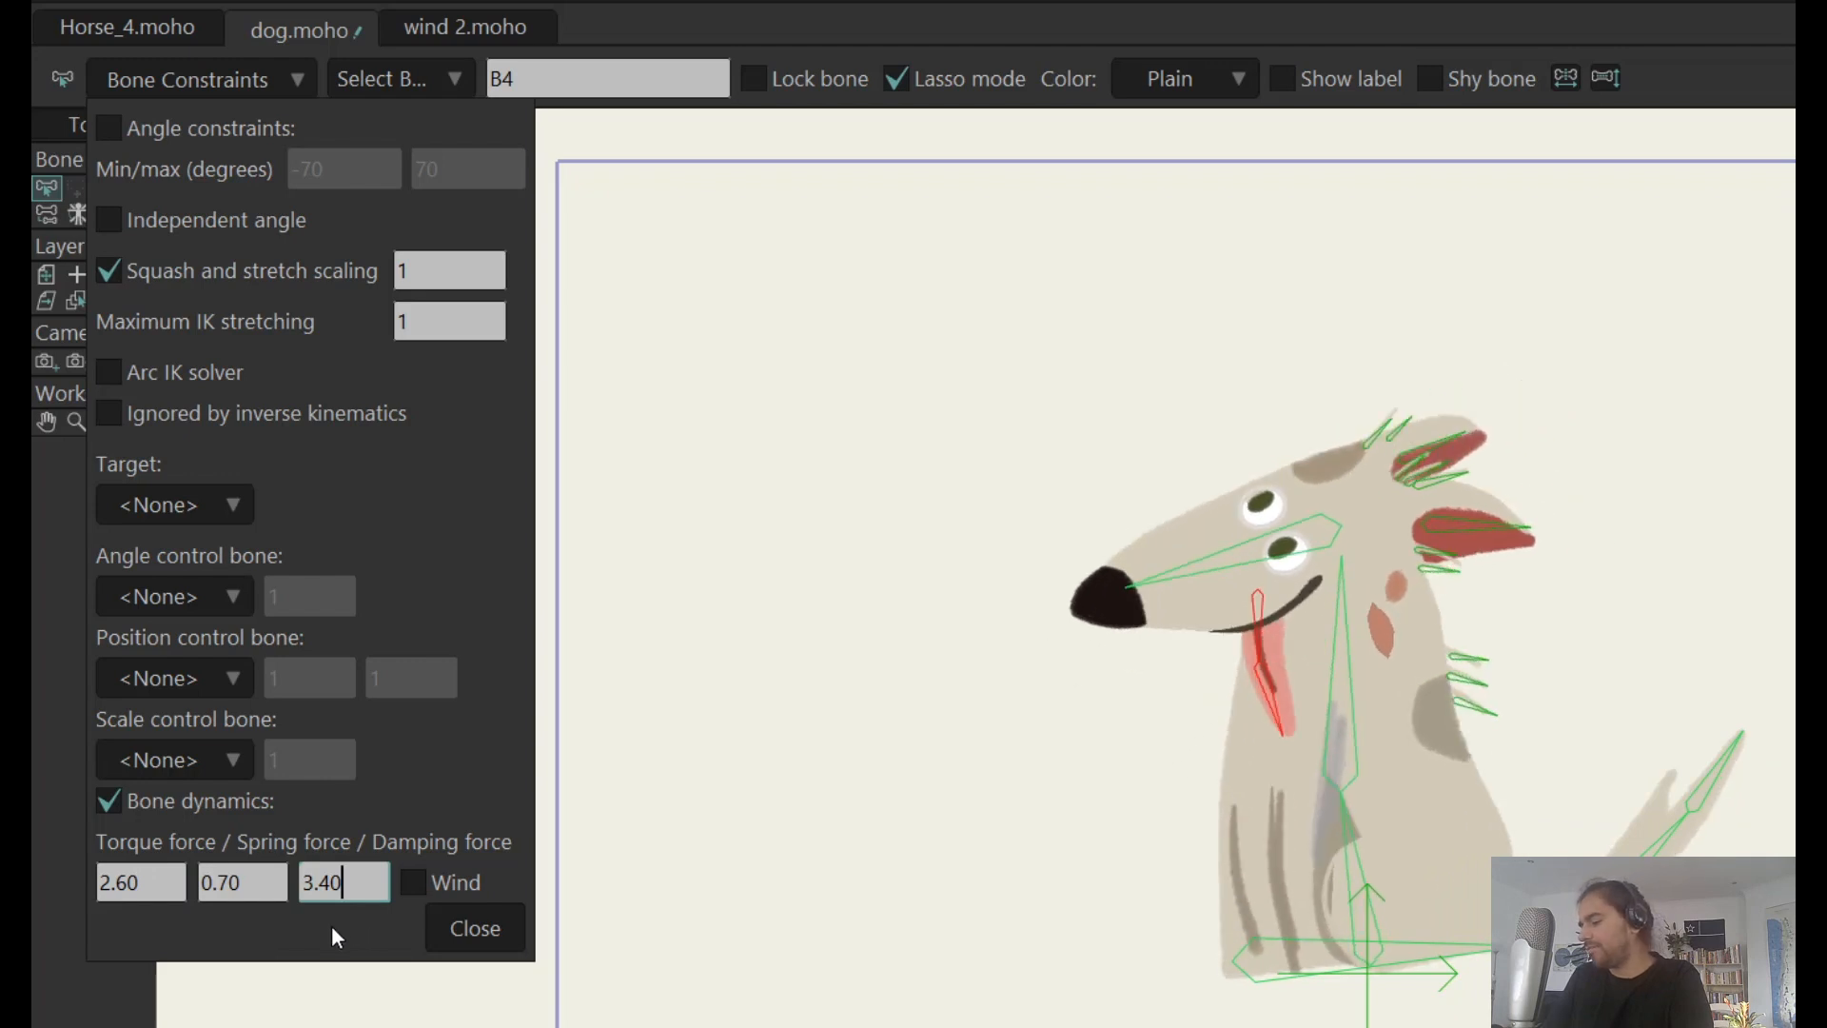
- Try a spring force of 1 on the tongue bones and set their torque force to 1.50
left_click(258, 884)
key("BackSpace")
key("BackSpace")
key("BackSpace")
key("BackSpace")
type("1")
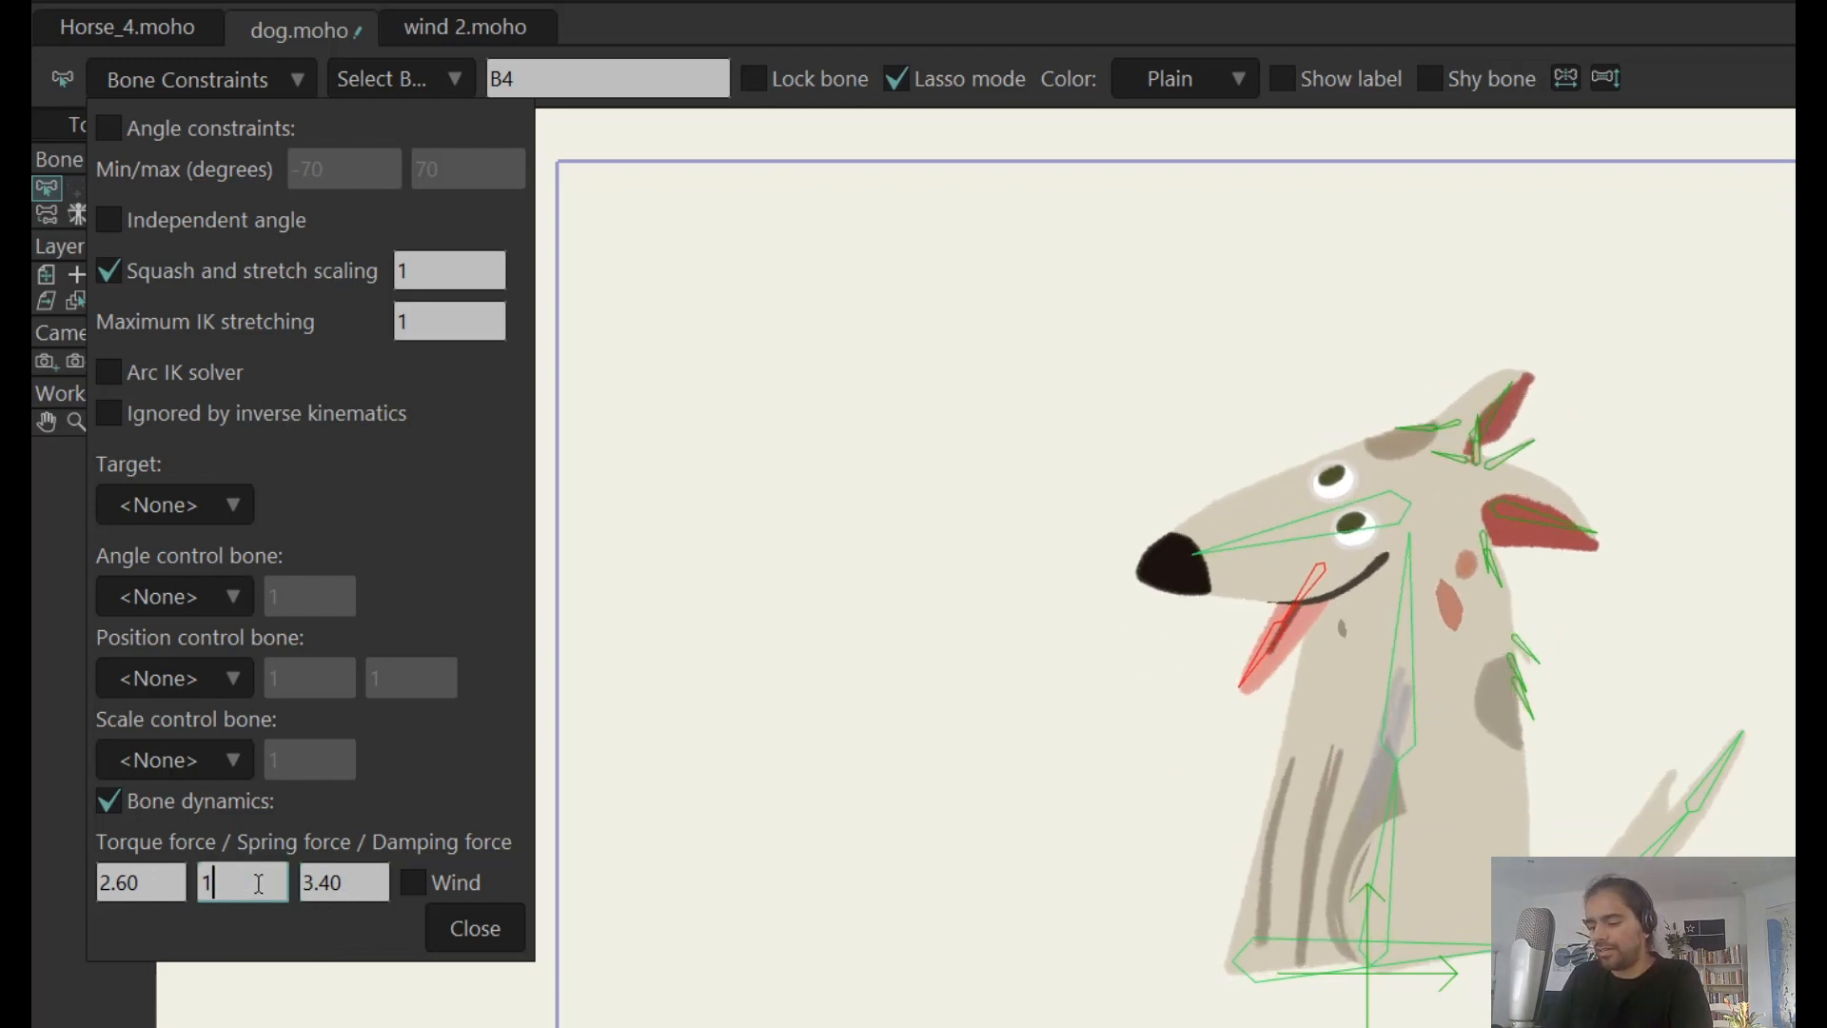
double_click(173, 877)
type("3.10")
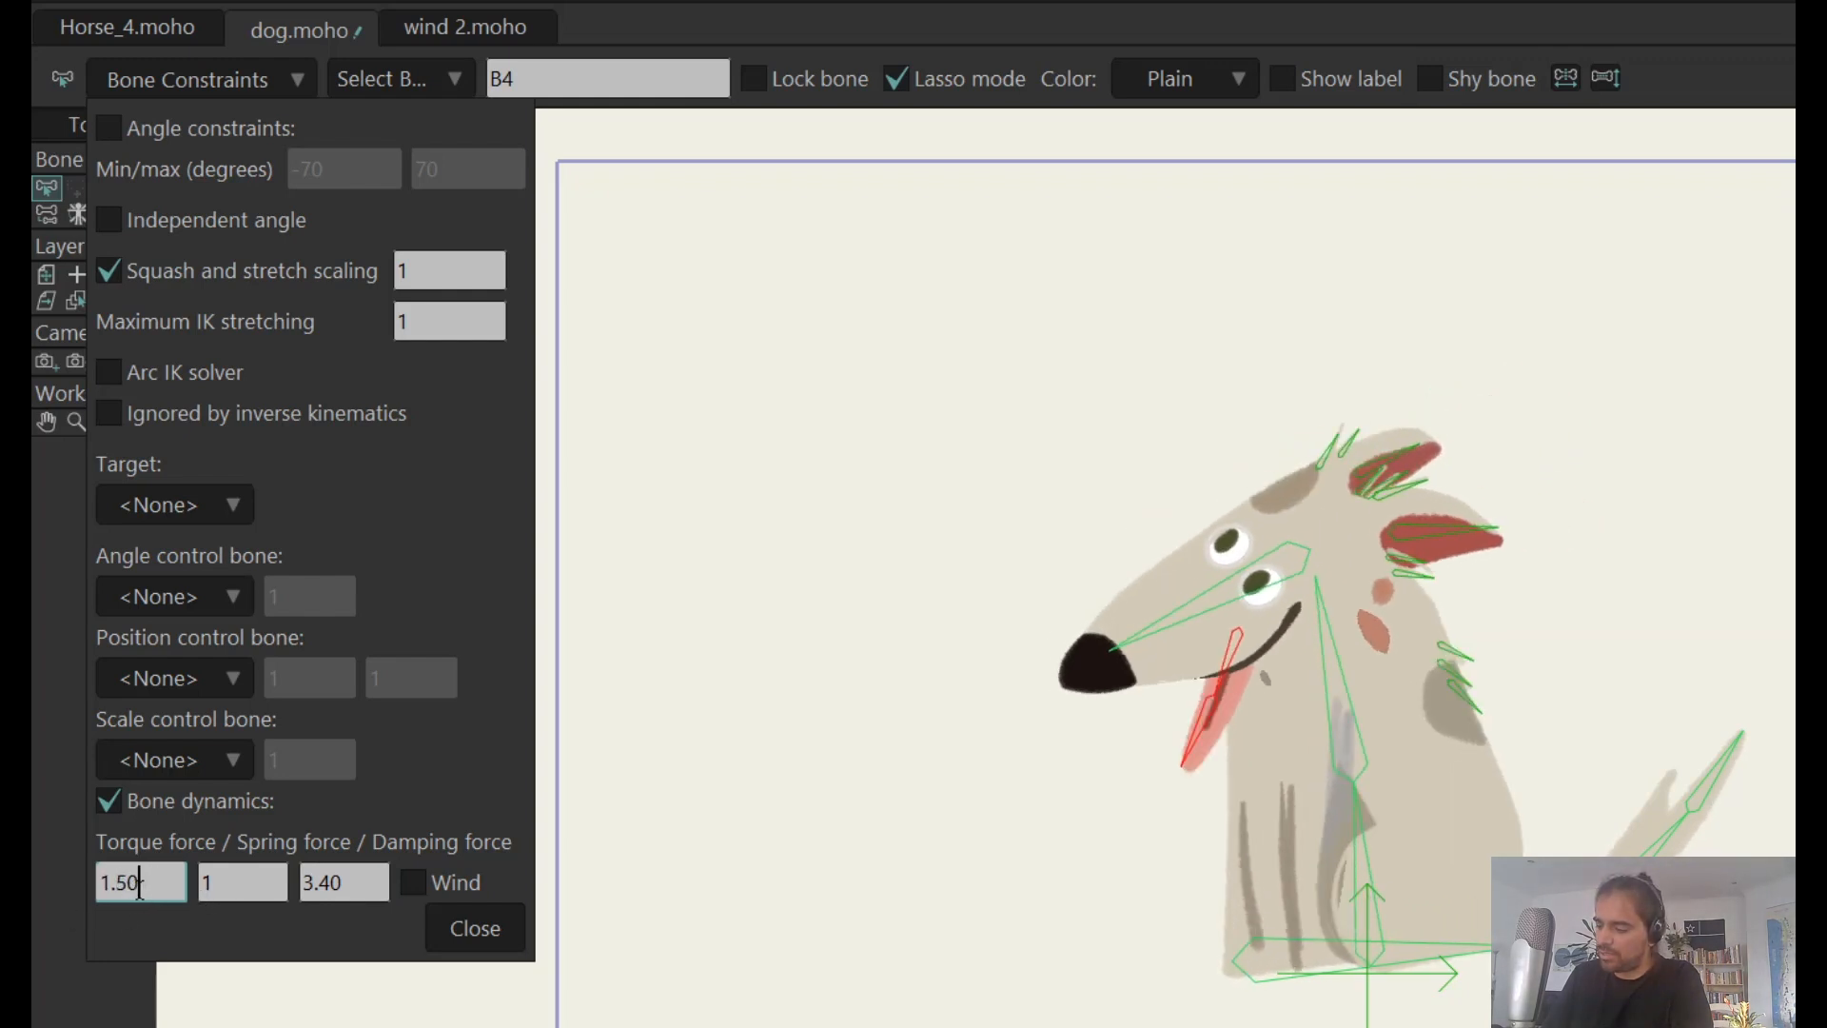
- Set the tongue bones' spring force to 0.60, close the bone constraints and play the dog animation
double_click(228, 887)
type("0.60")
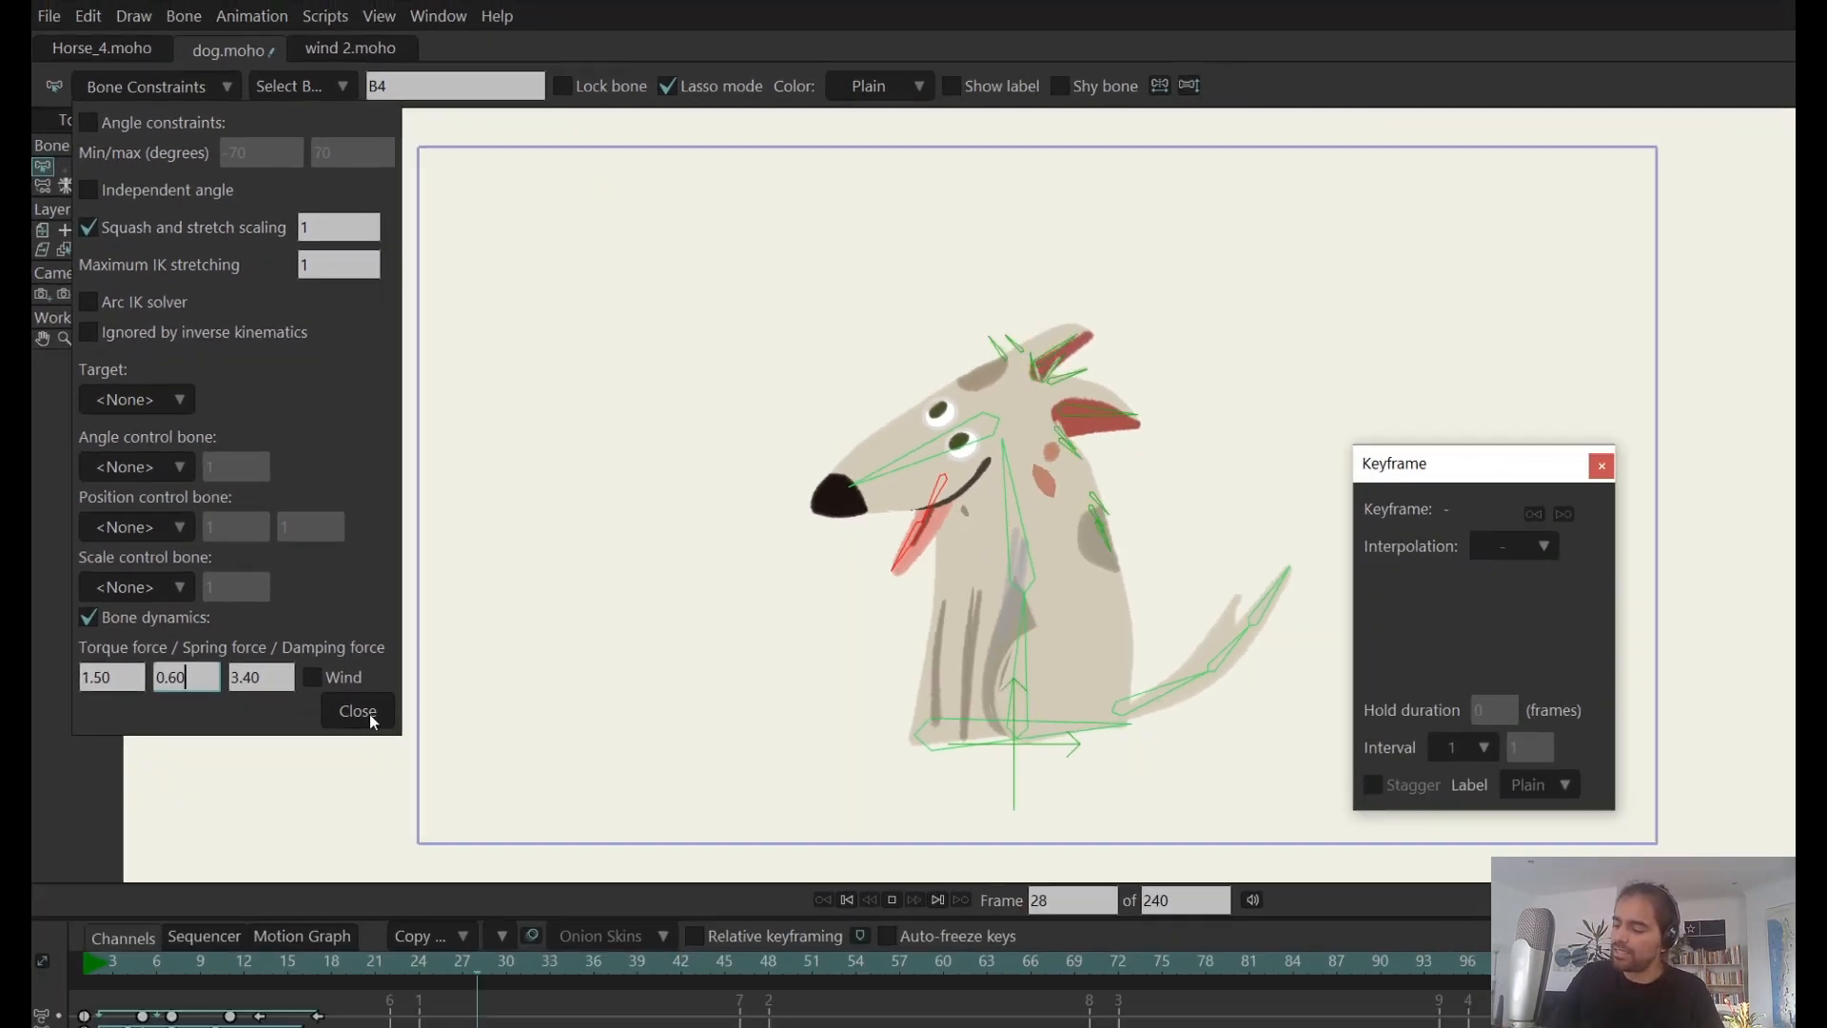
left_click(367, 713)
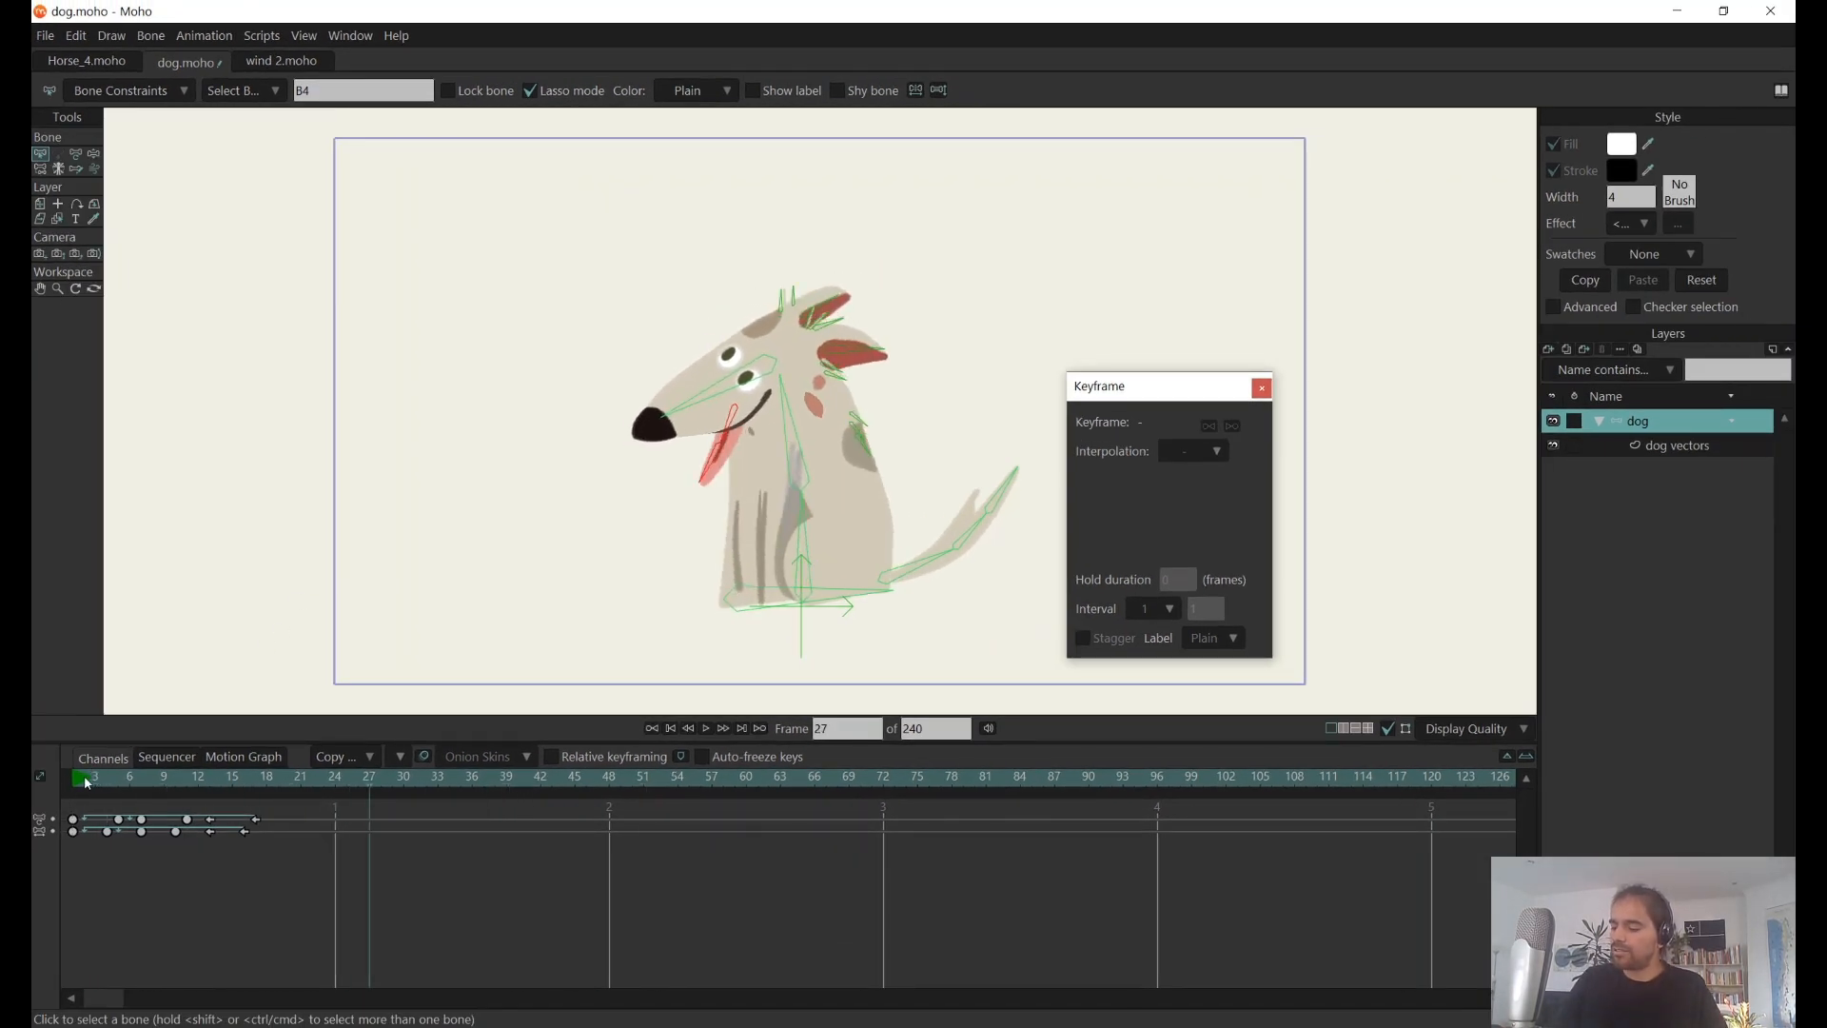
key("space")
key("space")
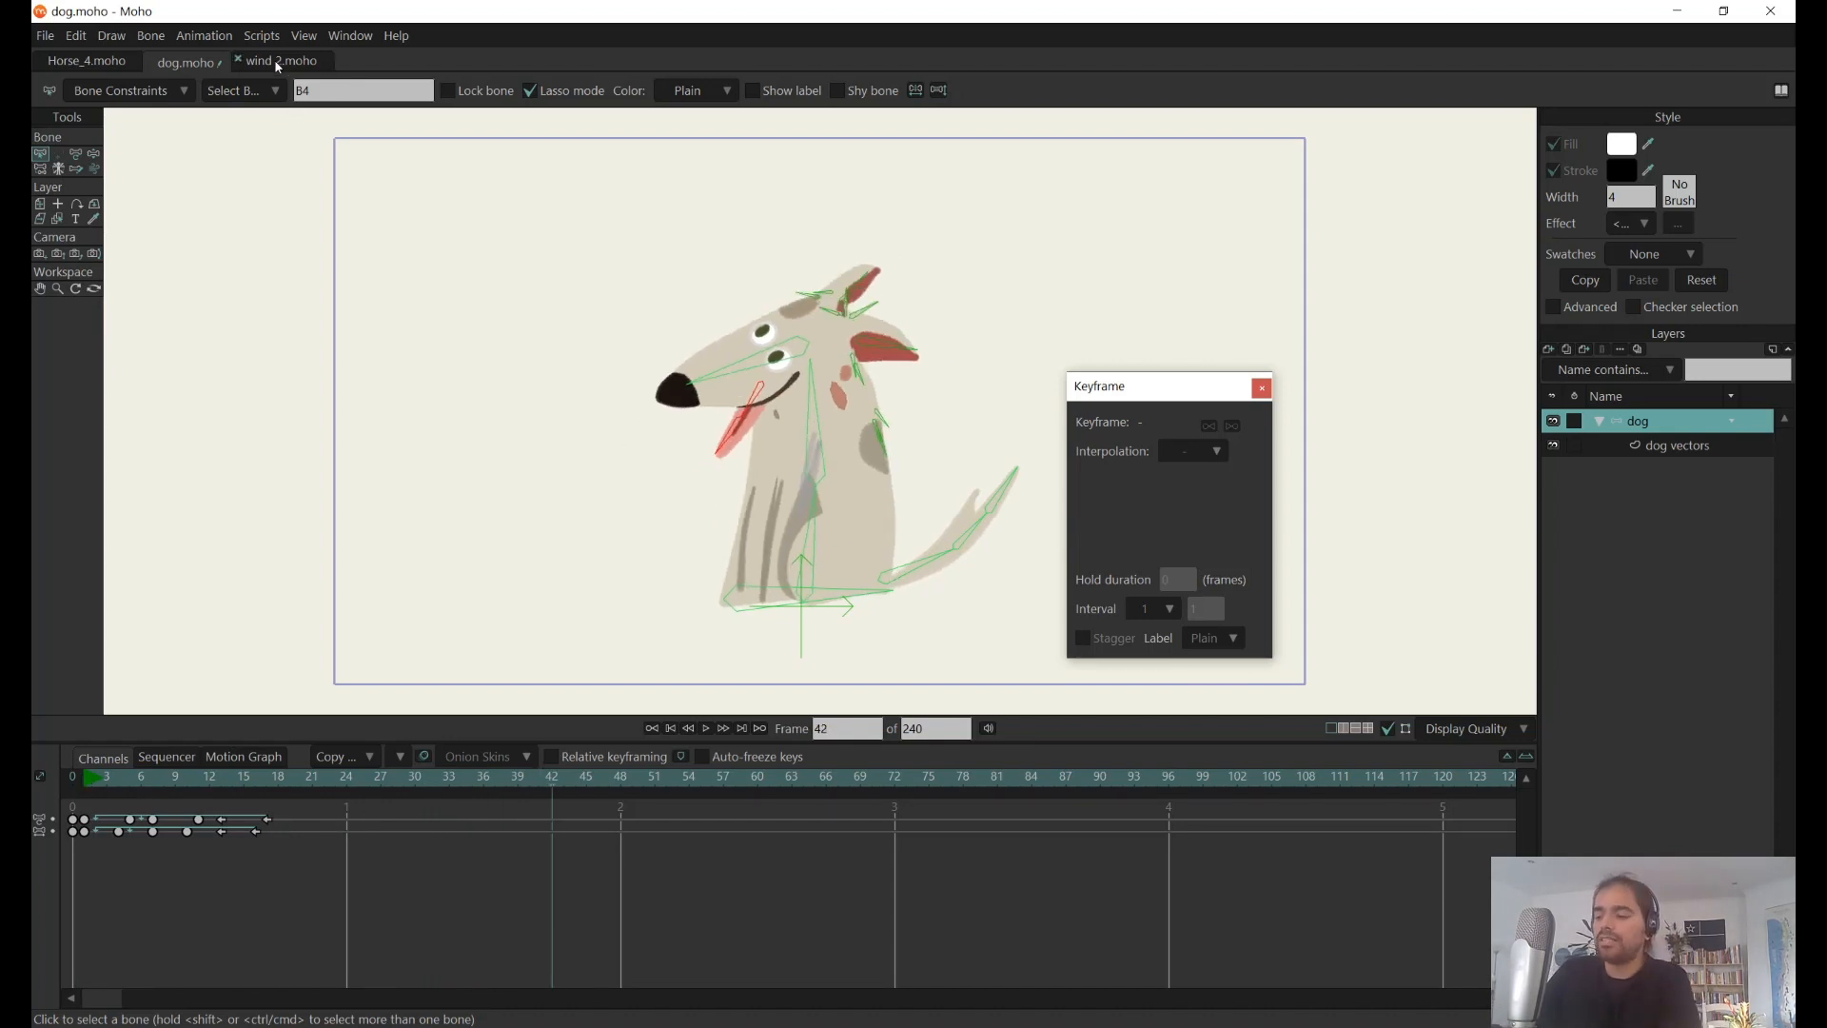
- Switch to wind 2.moho and examine the bones and their influence areas on the girl's hair, carrot leaves and dress
left_click(291, 63)
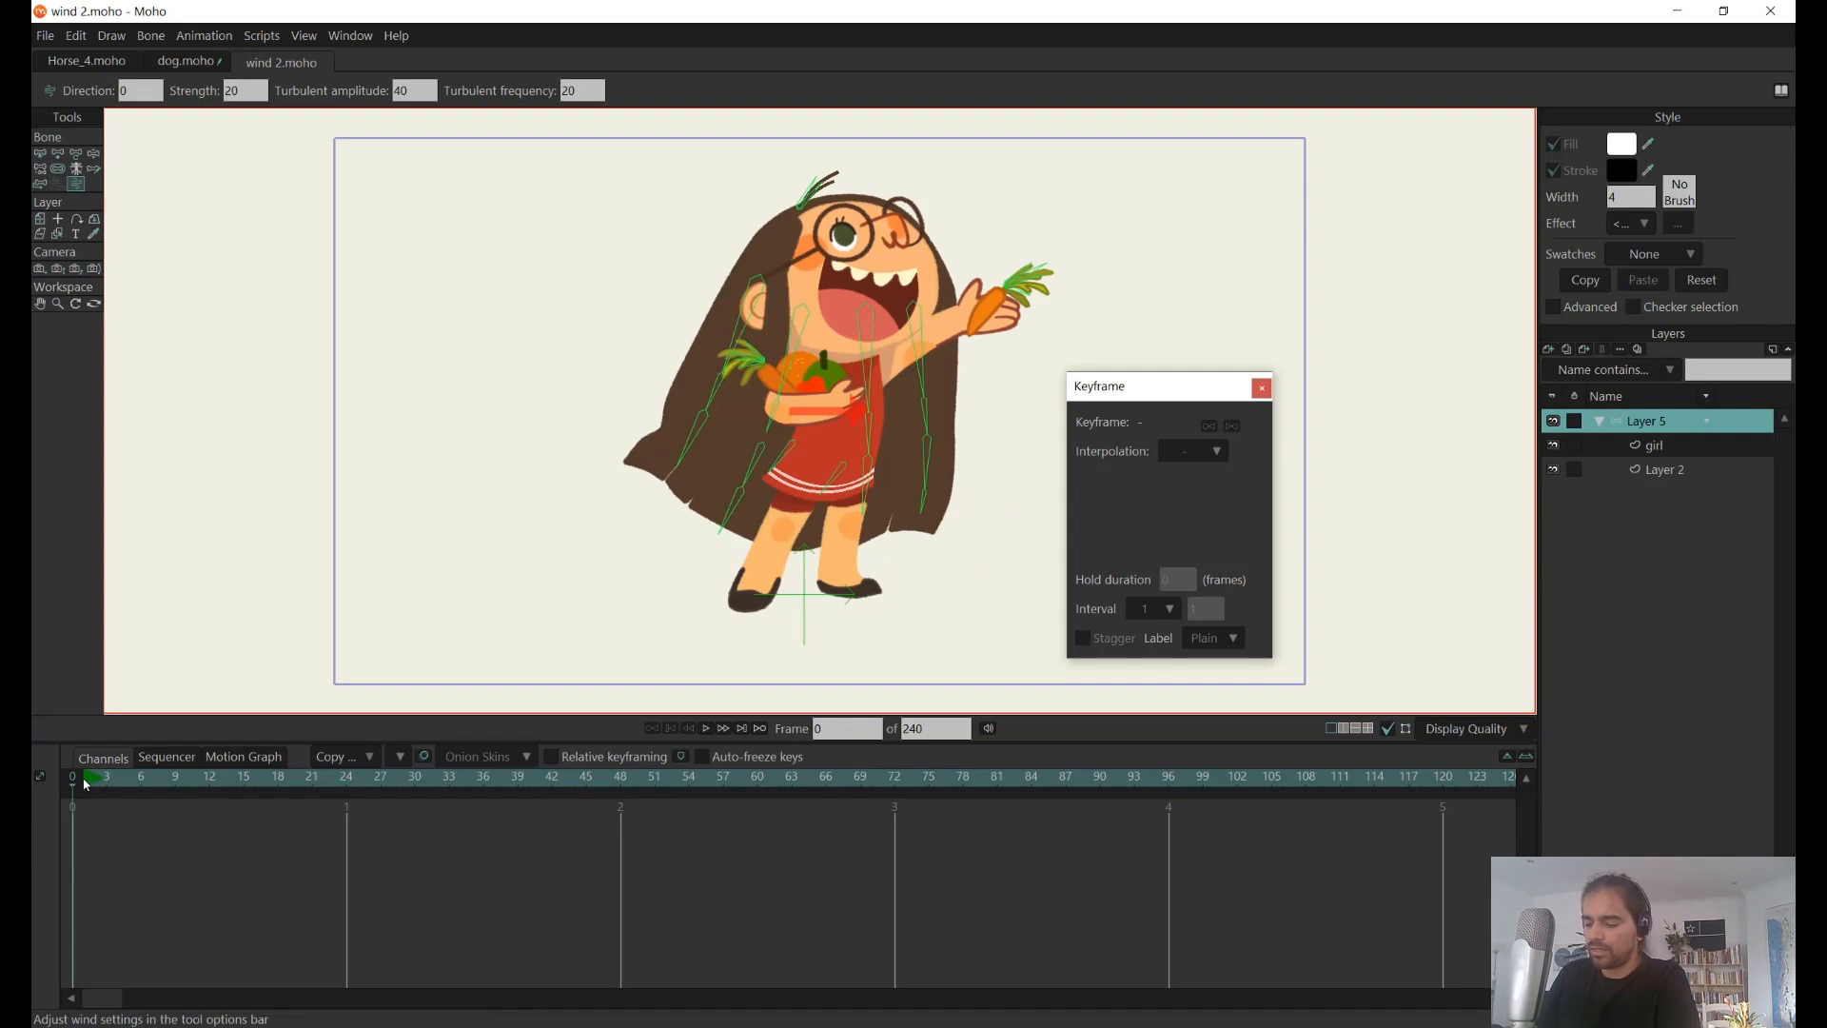
left_click(40, 153)
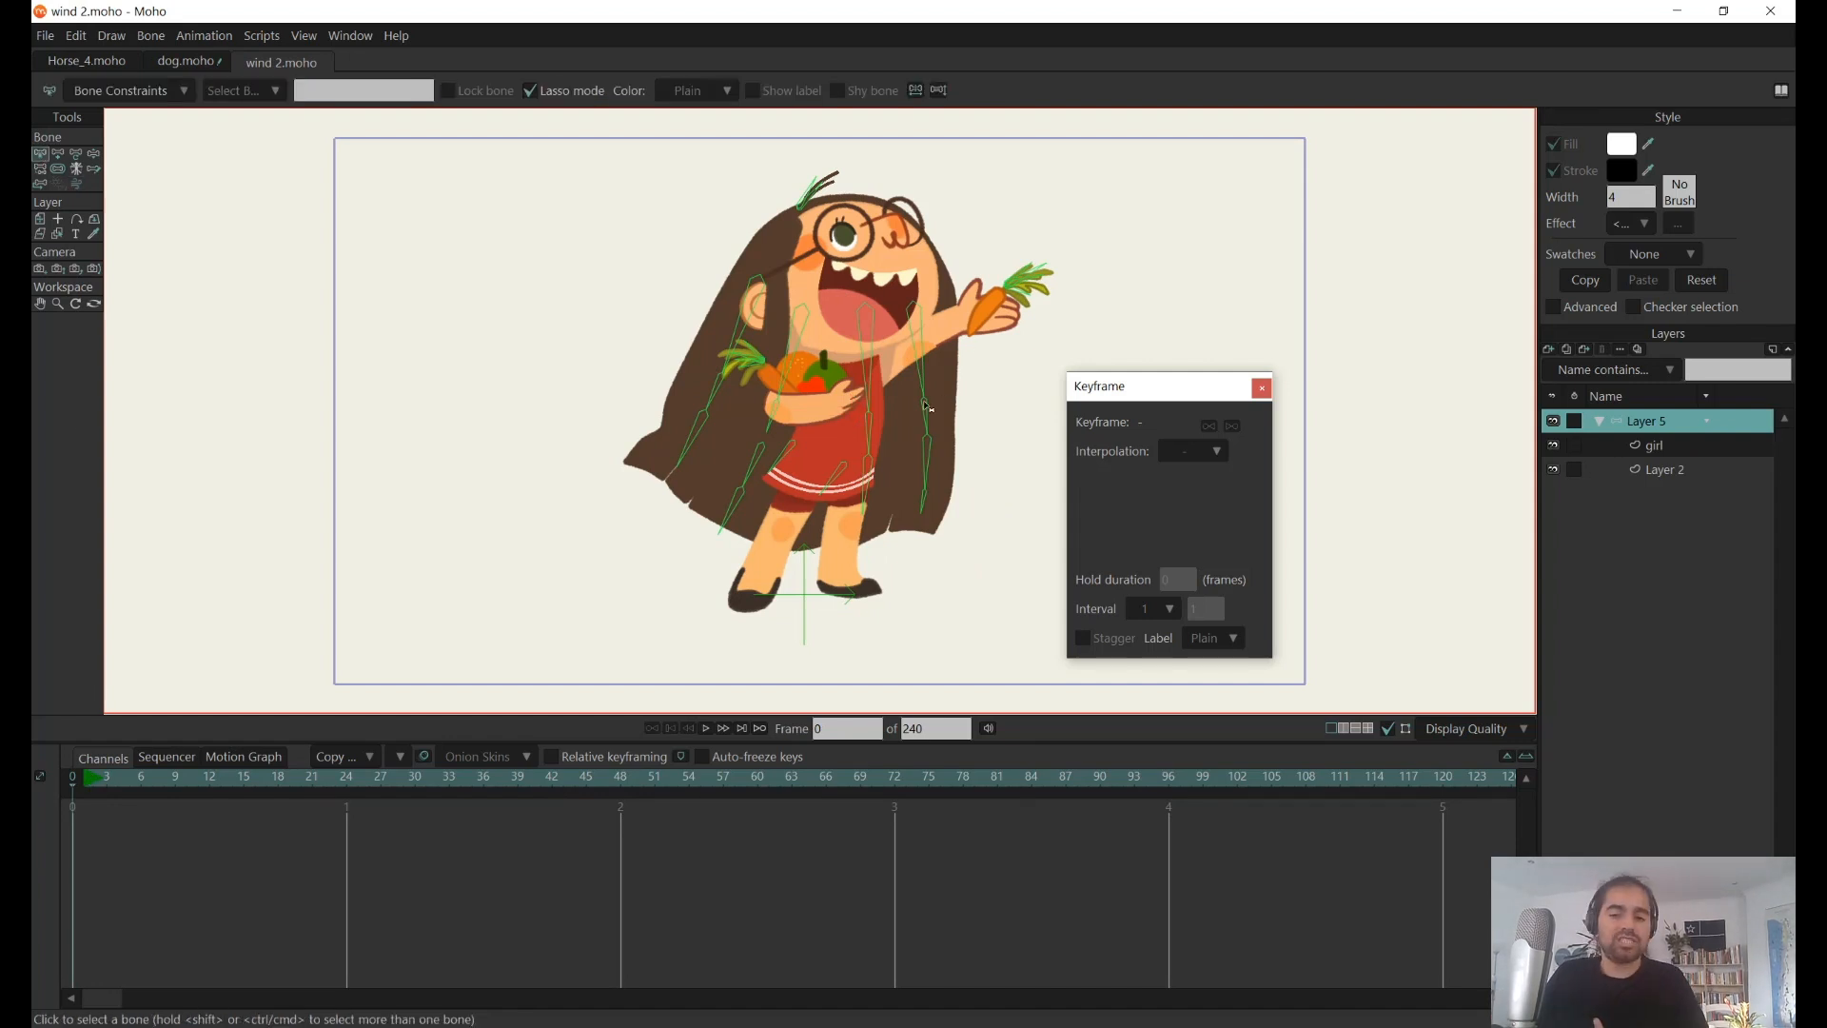
left_click_drag(950, 361, 945, 366)
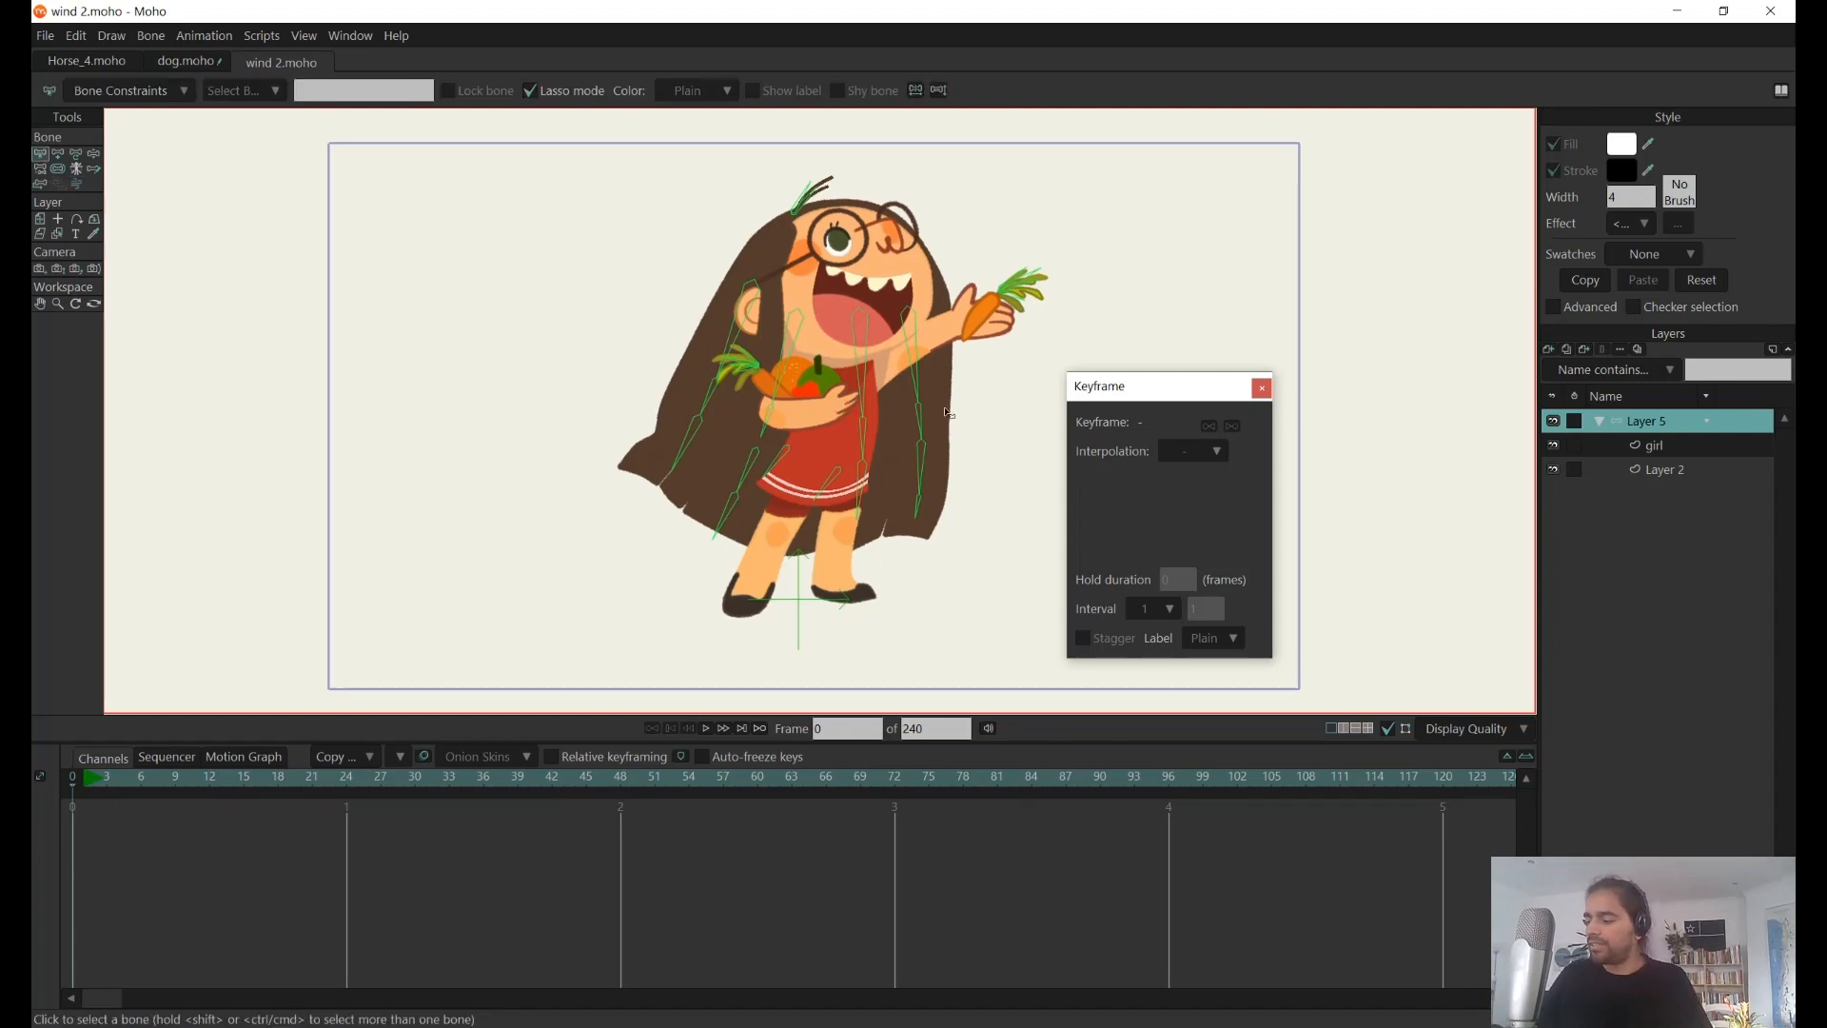
key("s")
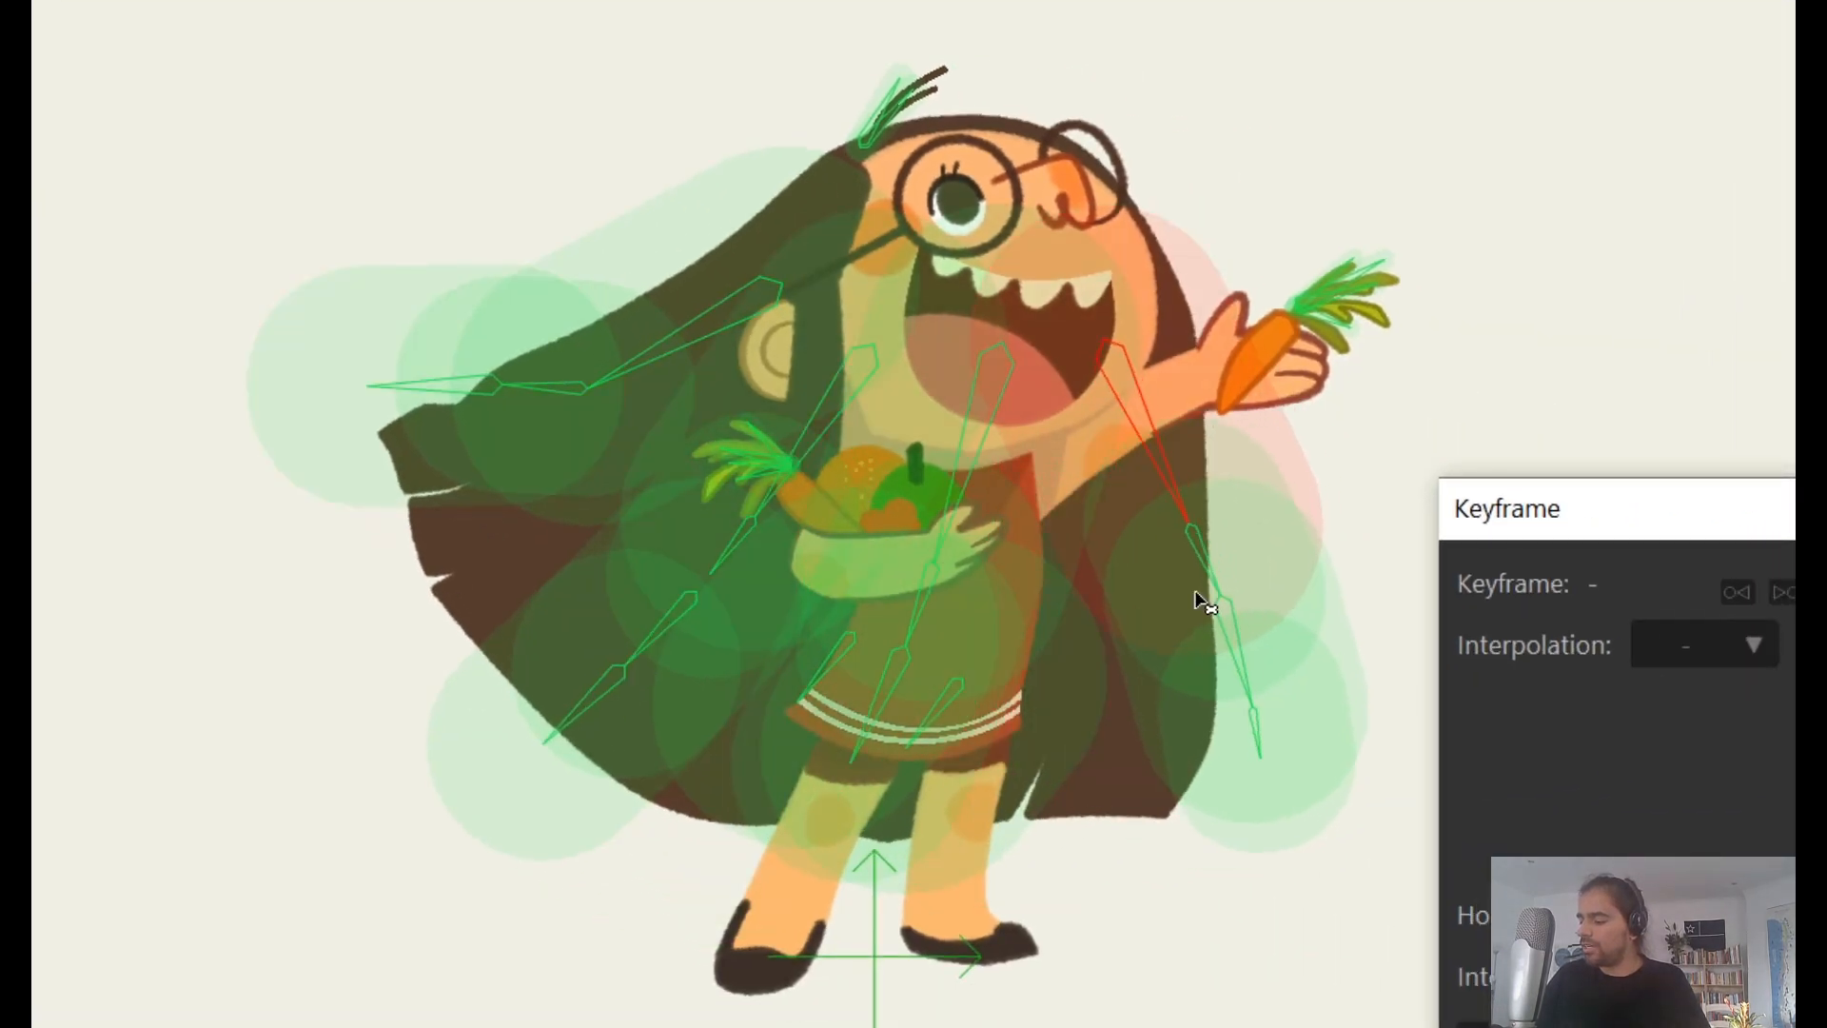
left_click(908, 667)
left_click(899, 100)
left_click_drag(1393, 253, 1359, 221)
mouse_move(1408, 272)
left_mouse_down()
mouse_move(1406, 236)
mouse_move(1412, 266)
left_mouse_up()
mouse_move(1380, 375)
left_mouse_down()
mouse_move(1395, 408)
mouse_move(1393, 383)
left_mouse_up()
left_click(844, 706)
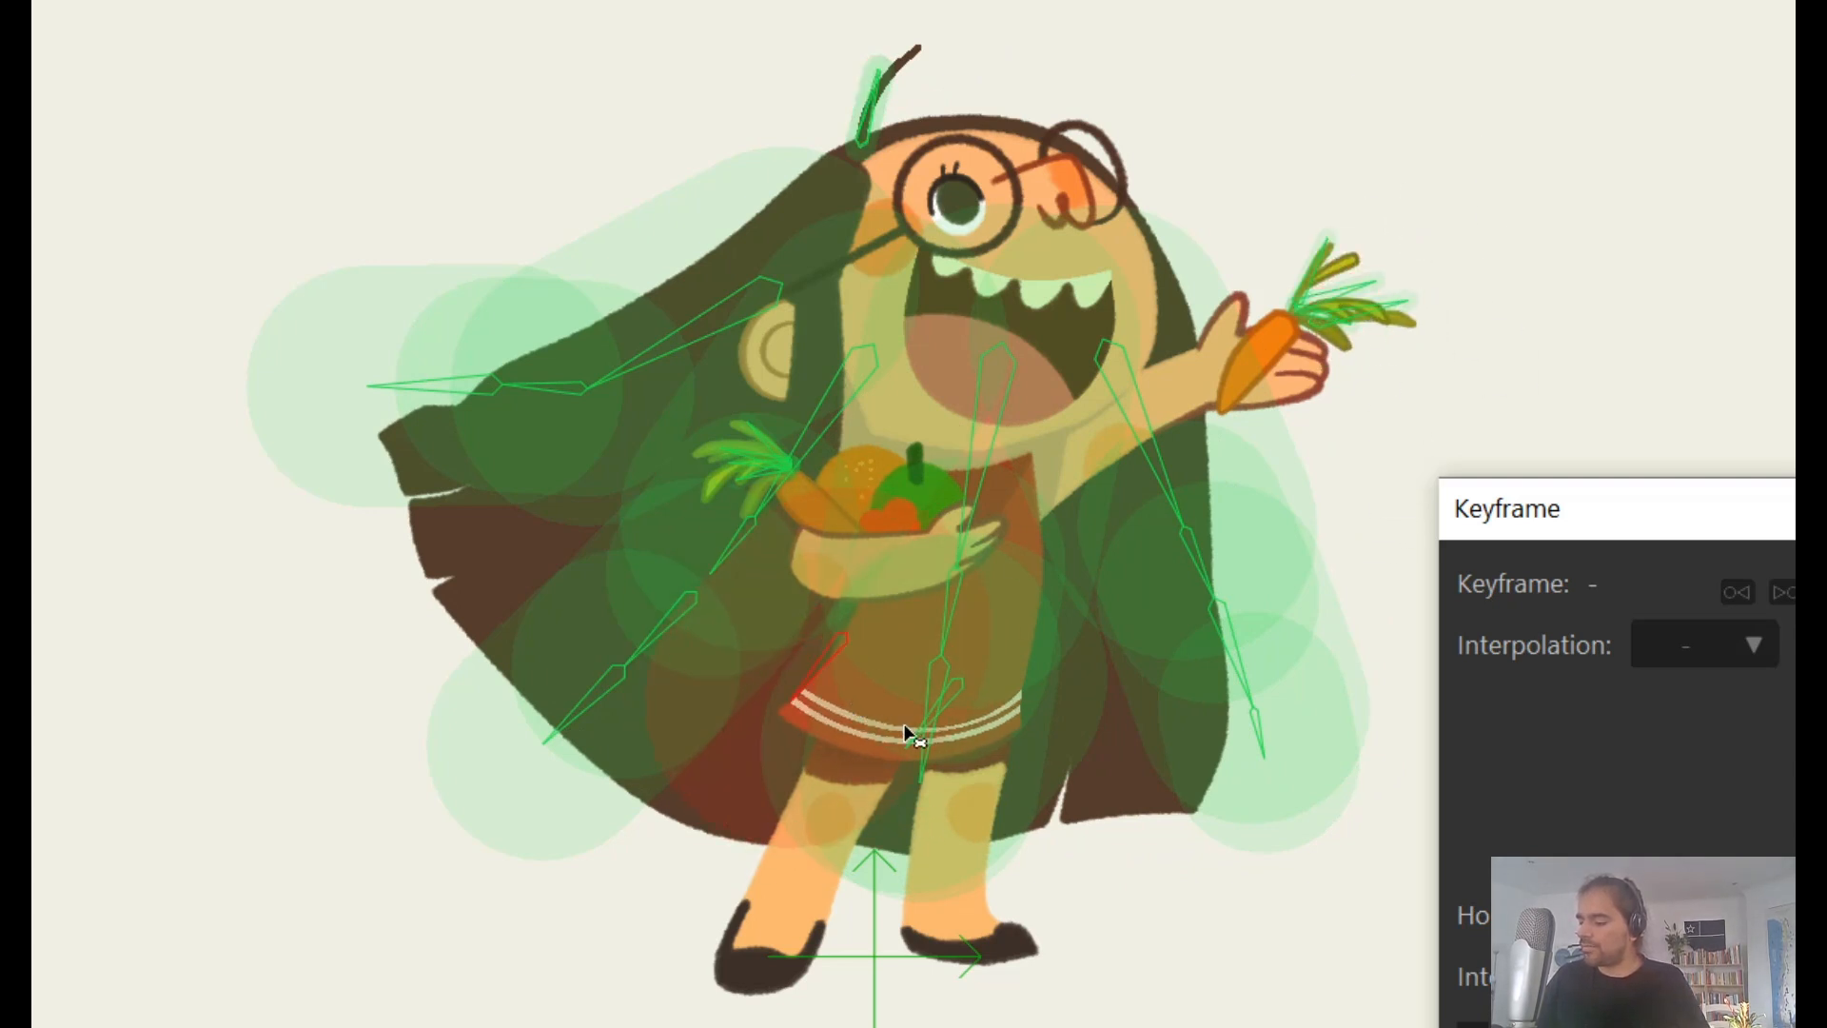
left_click(972, 722)
key("space")
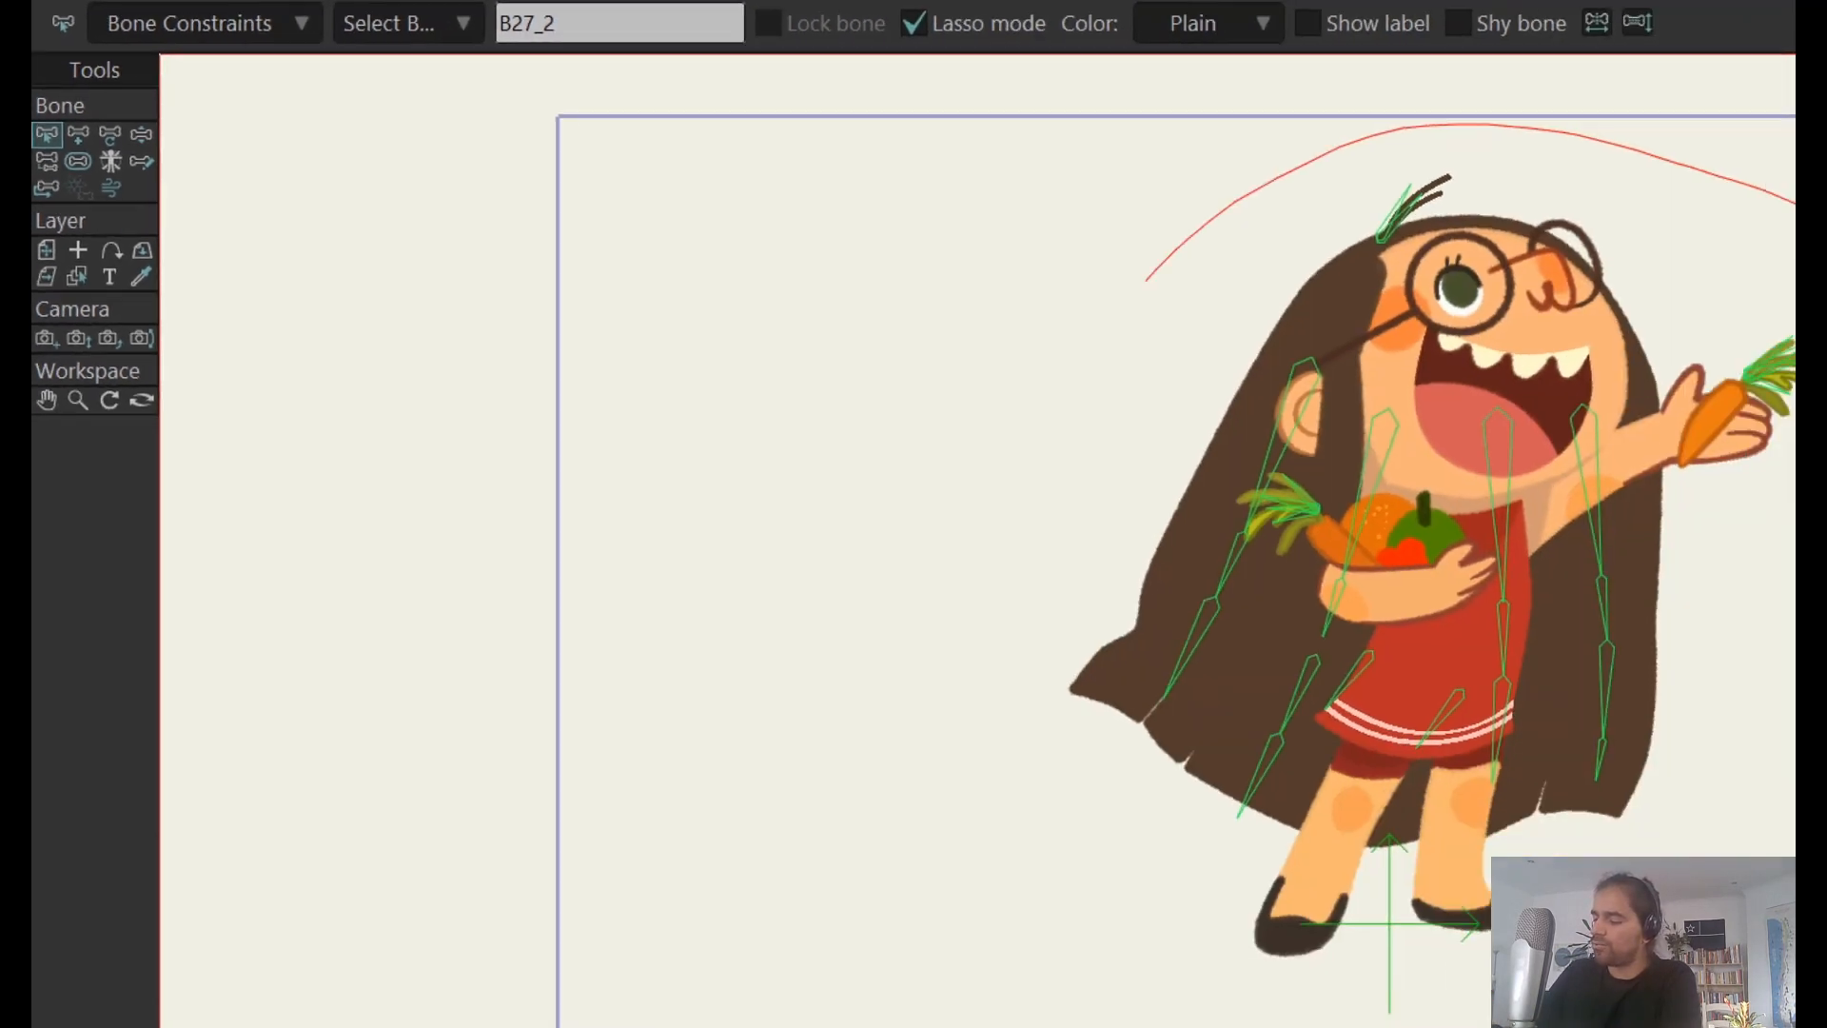
- Select all of the girl's bones, enable bone dynamics with wind for them and close the bone constraints
mouse_move(1147, 281)
left_mouse_down()
mouse_move(1494, 1026)
mouse_move(1793, 852)
left_mouse_up()
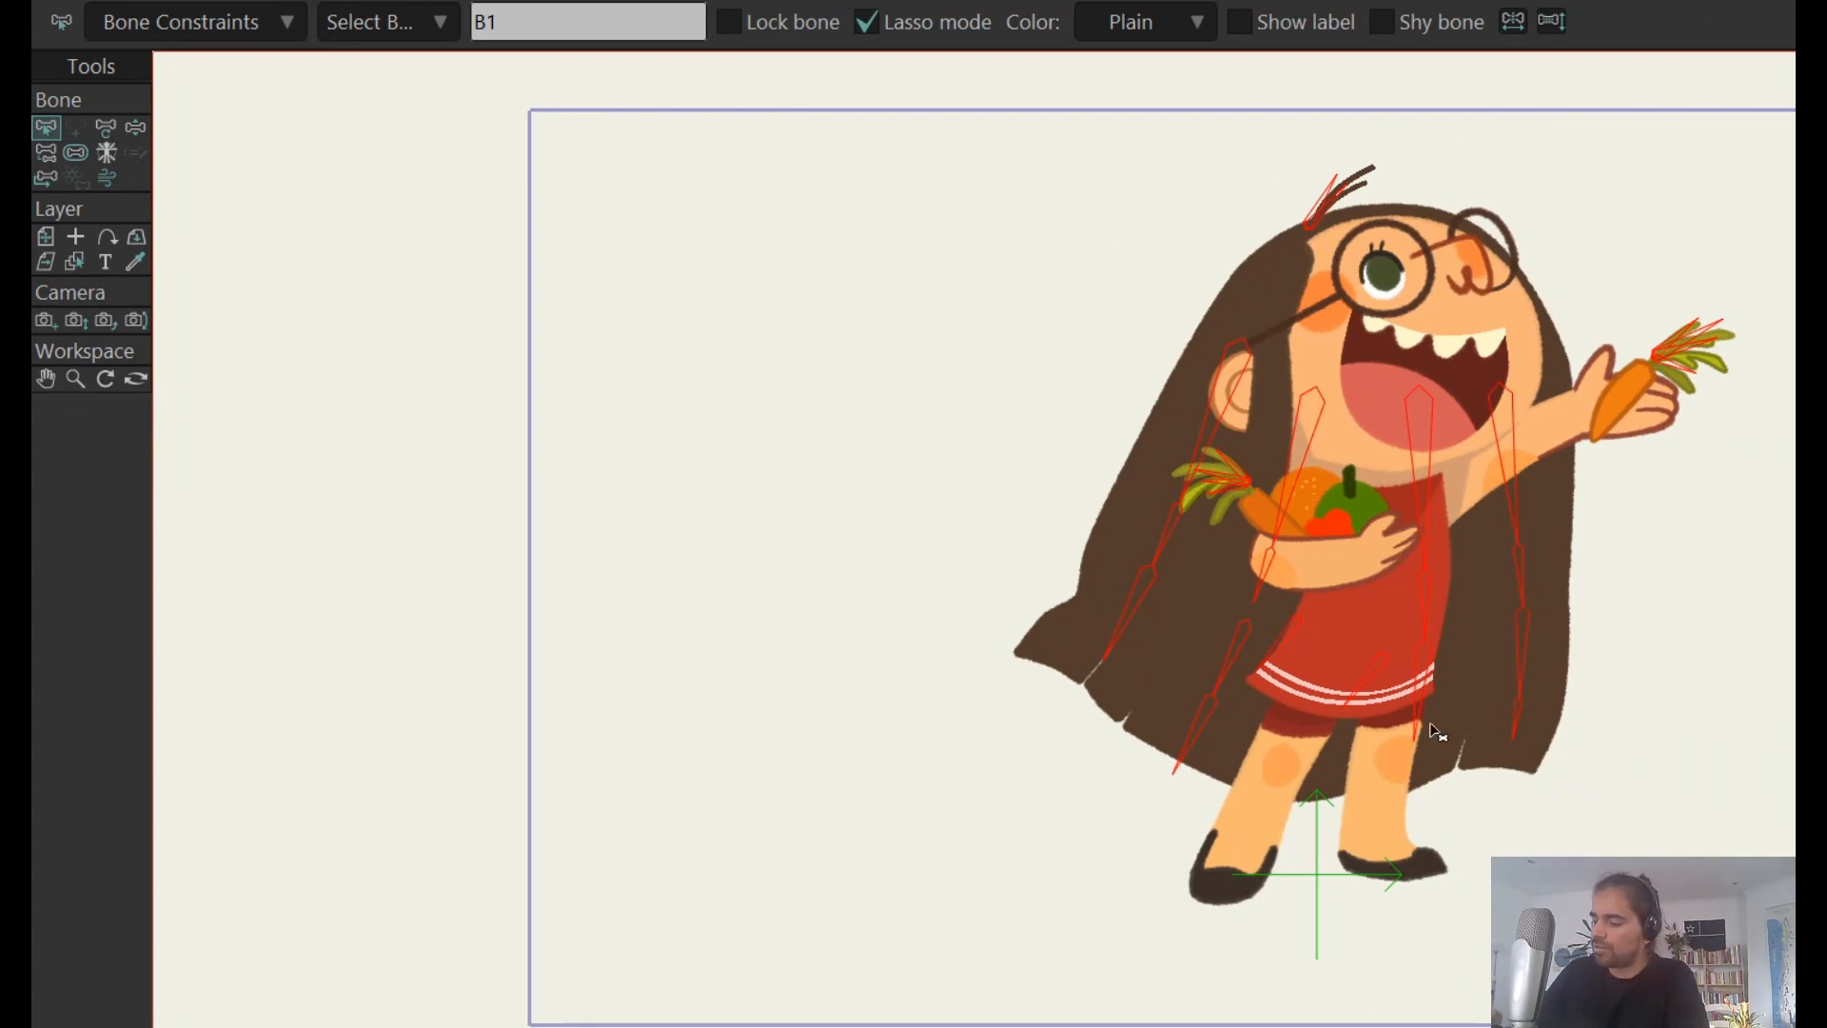
left_click(211, 32)
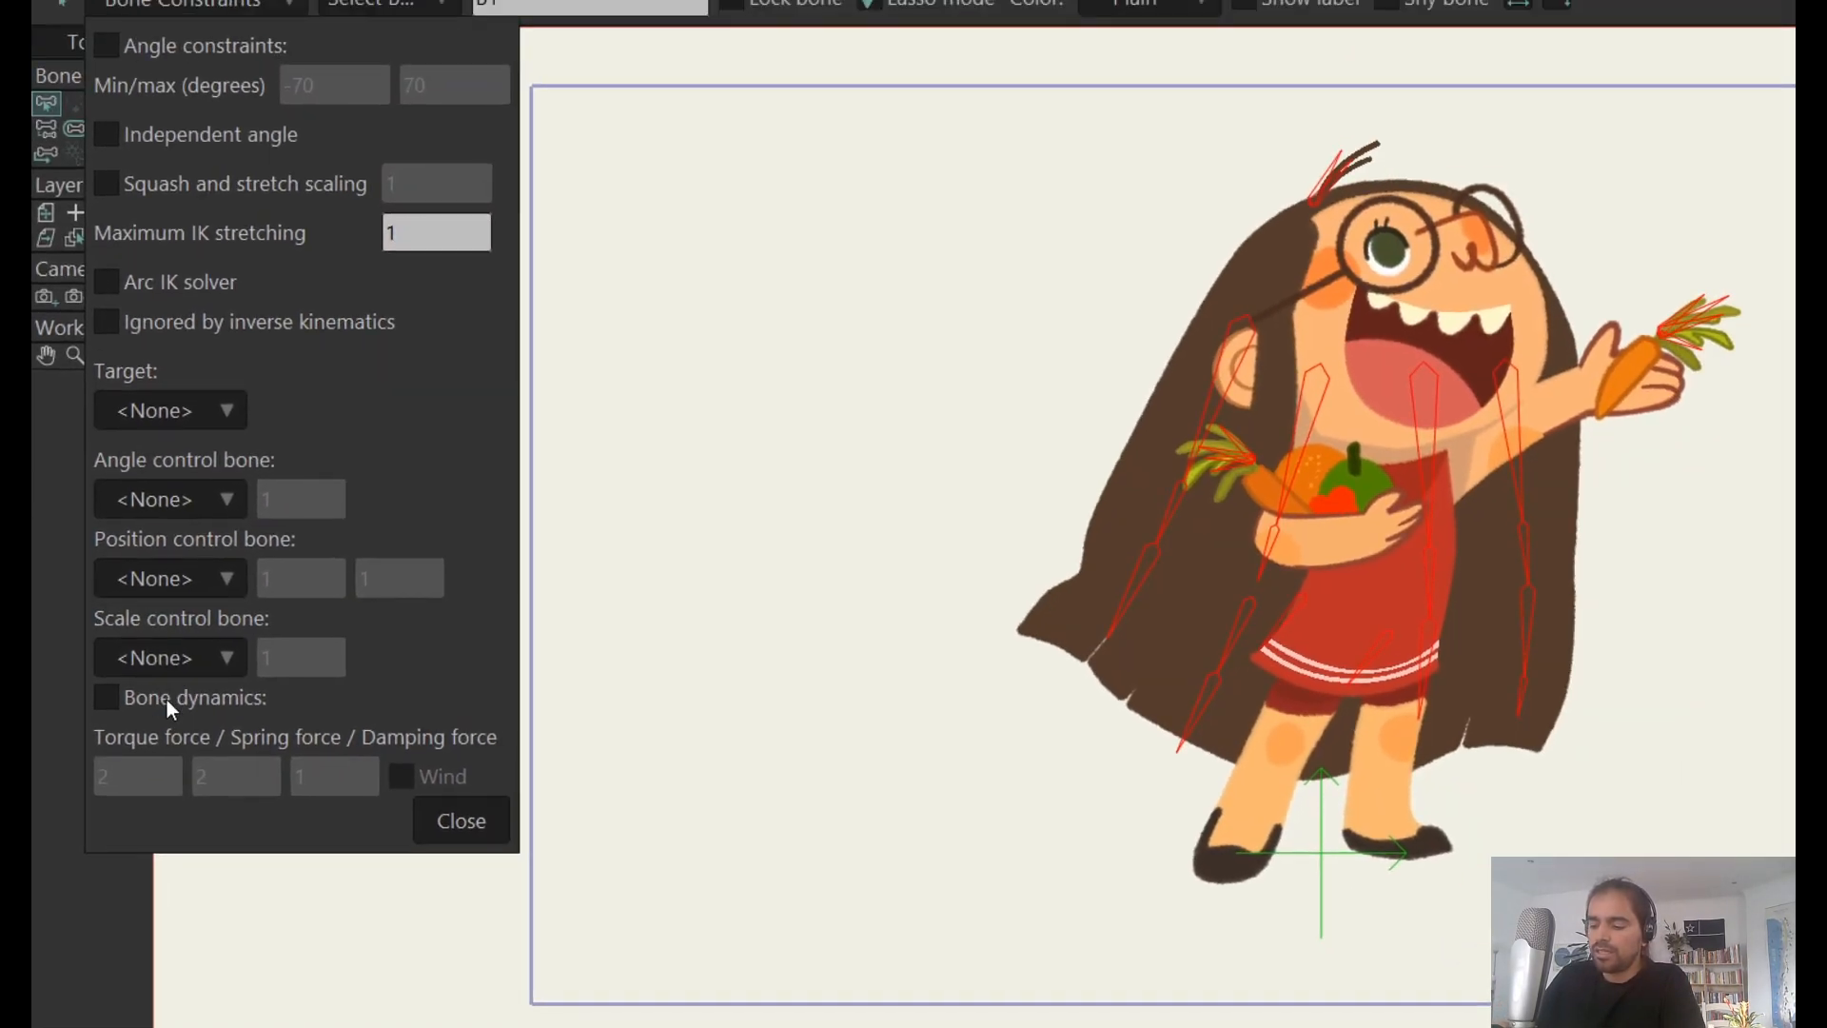
left_click(109, 700)
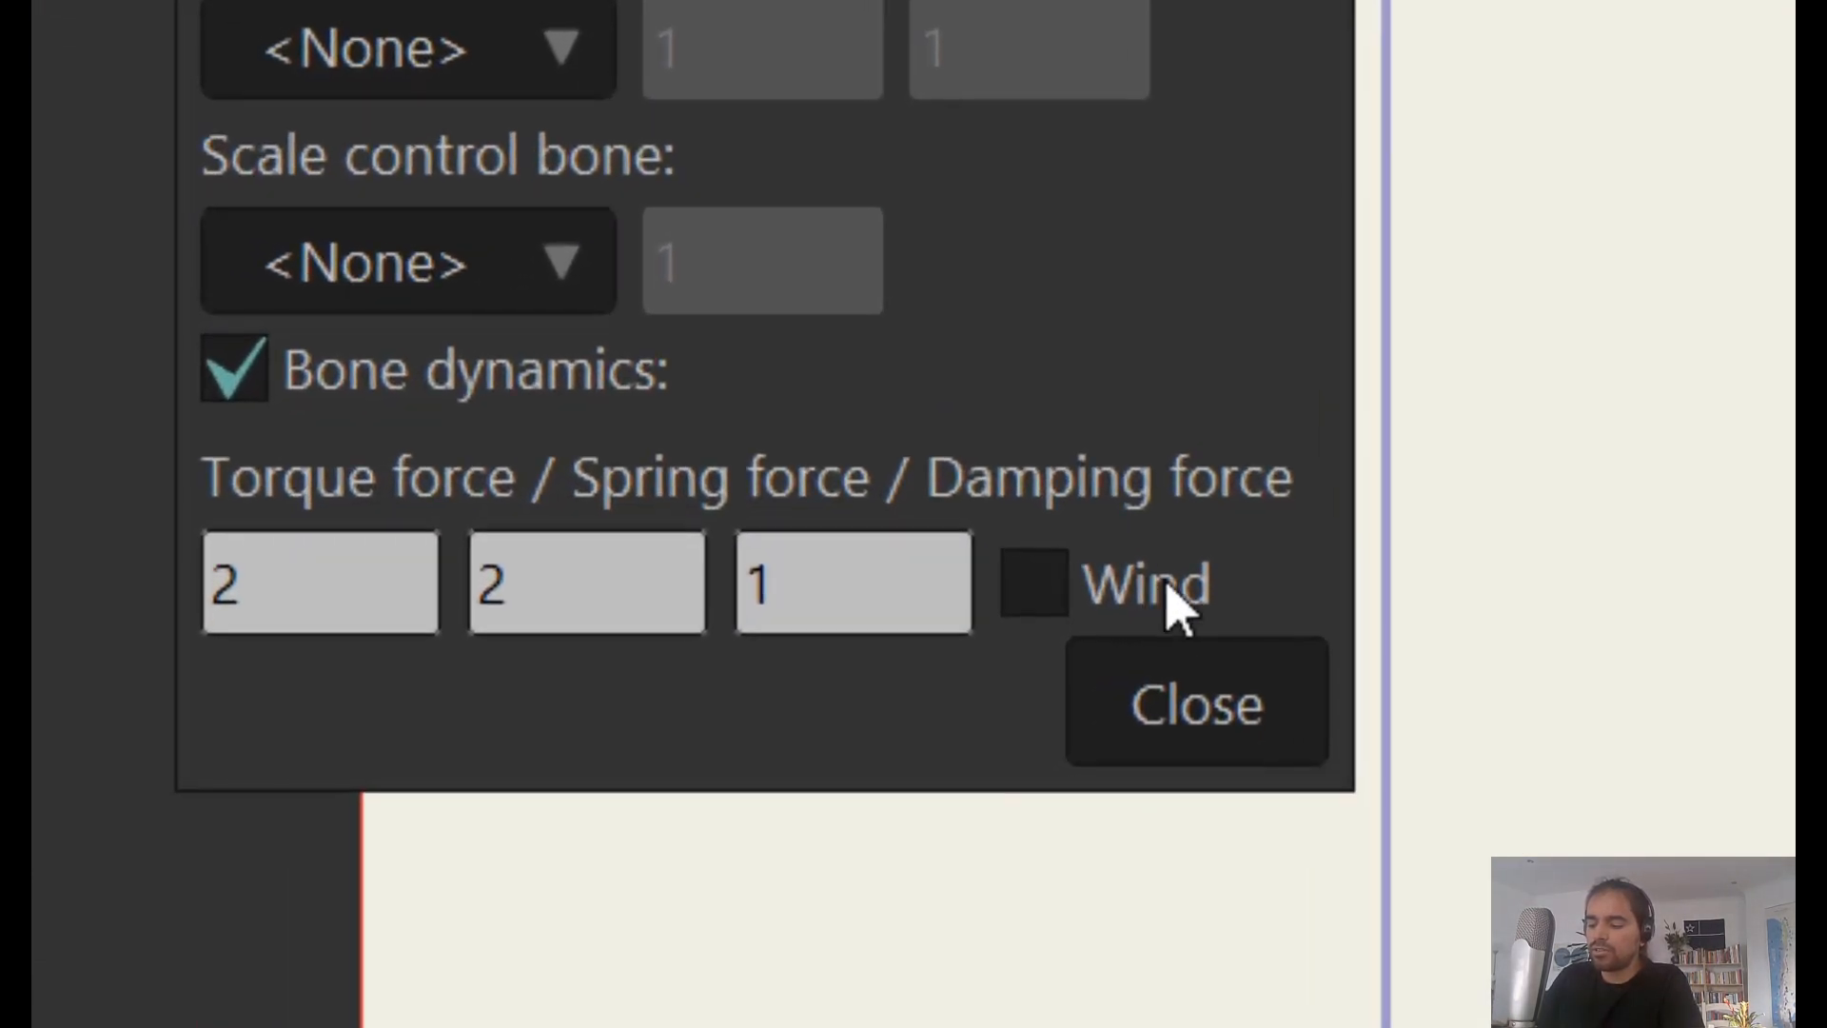
left_click(1155, 600)
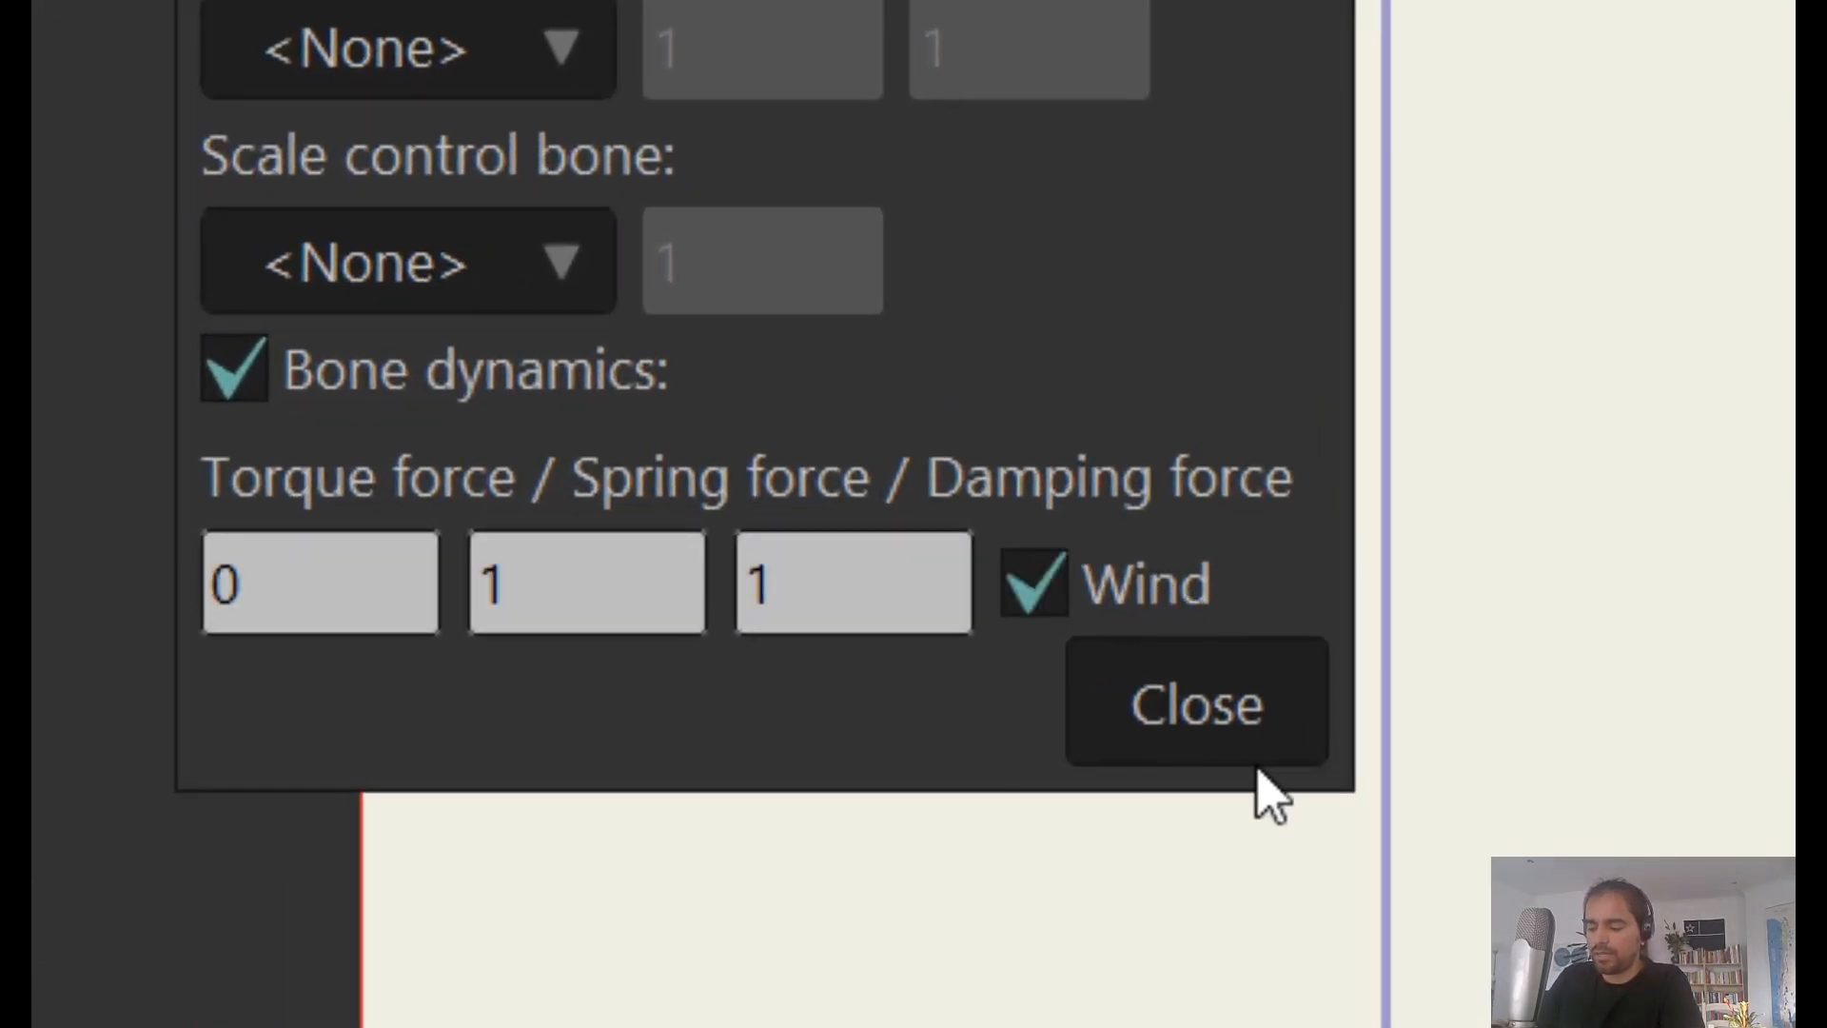
left_click(1264, 718)
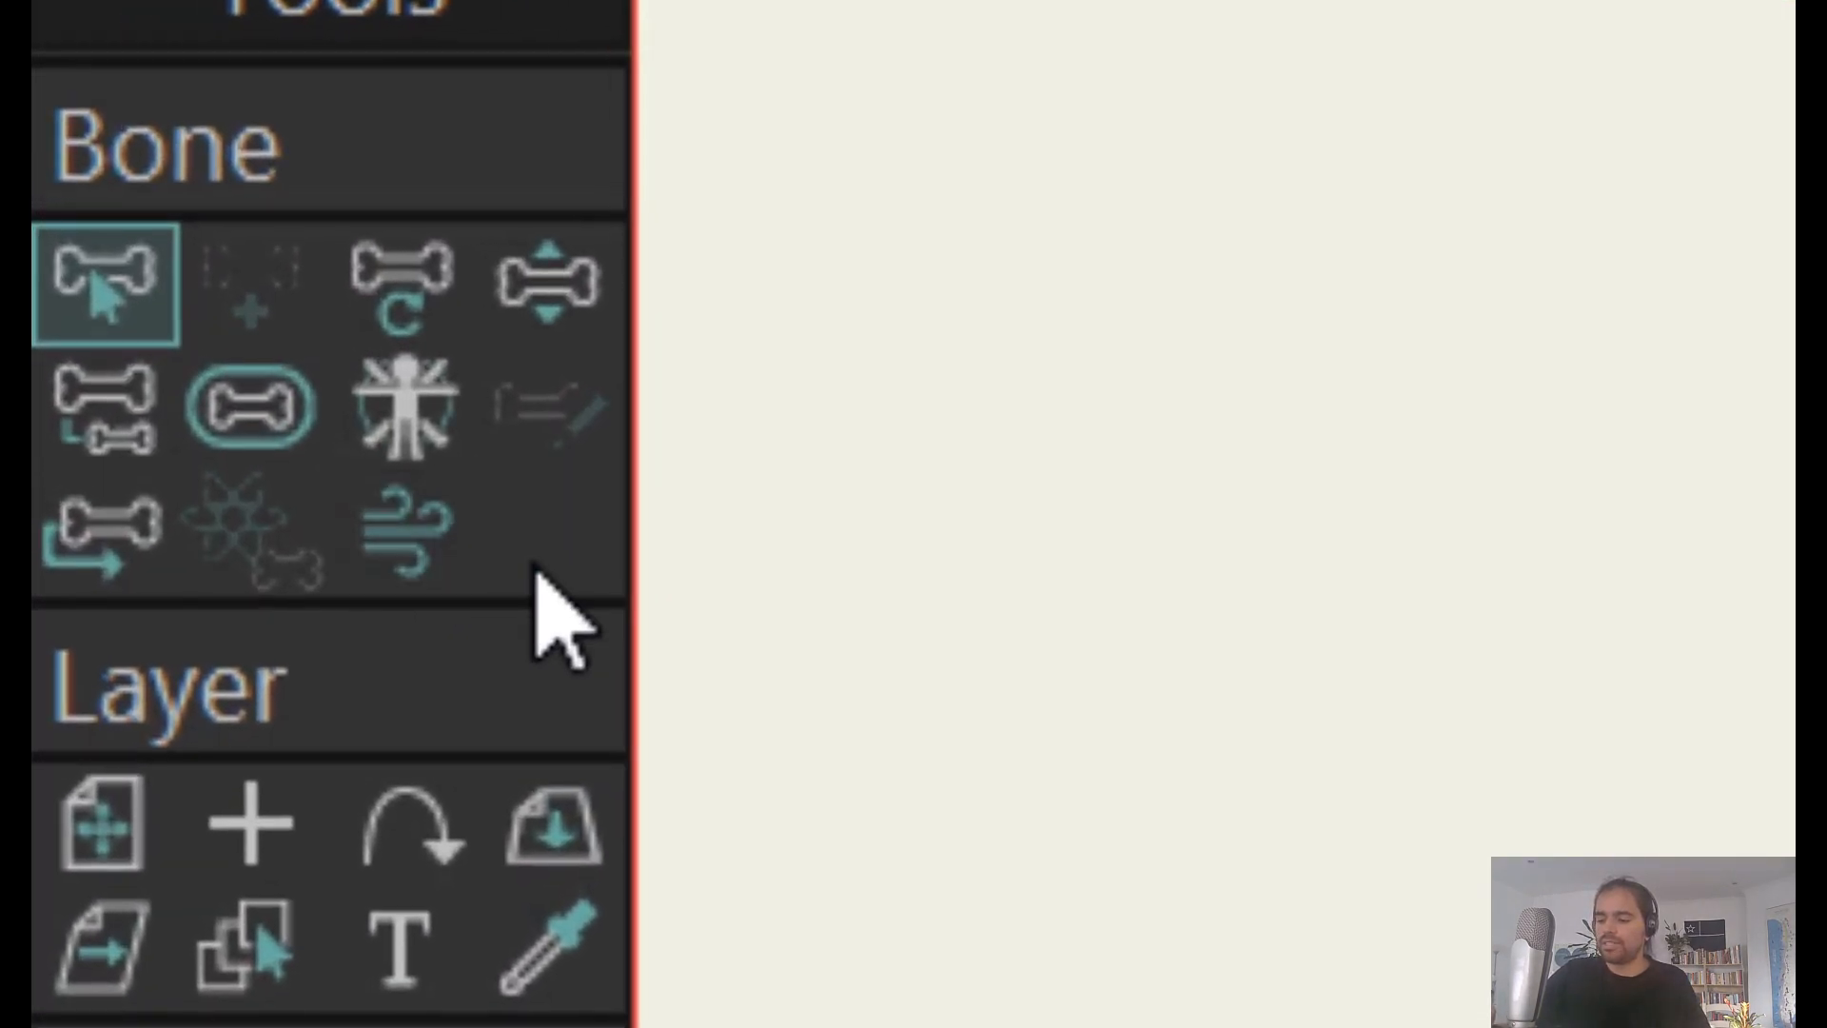
- Activate the wind tool, play the animation and set the wind direction to 175
left_click(418, 514)
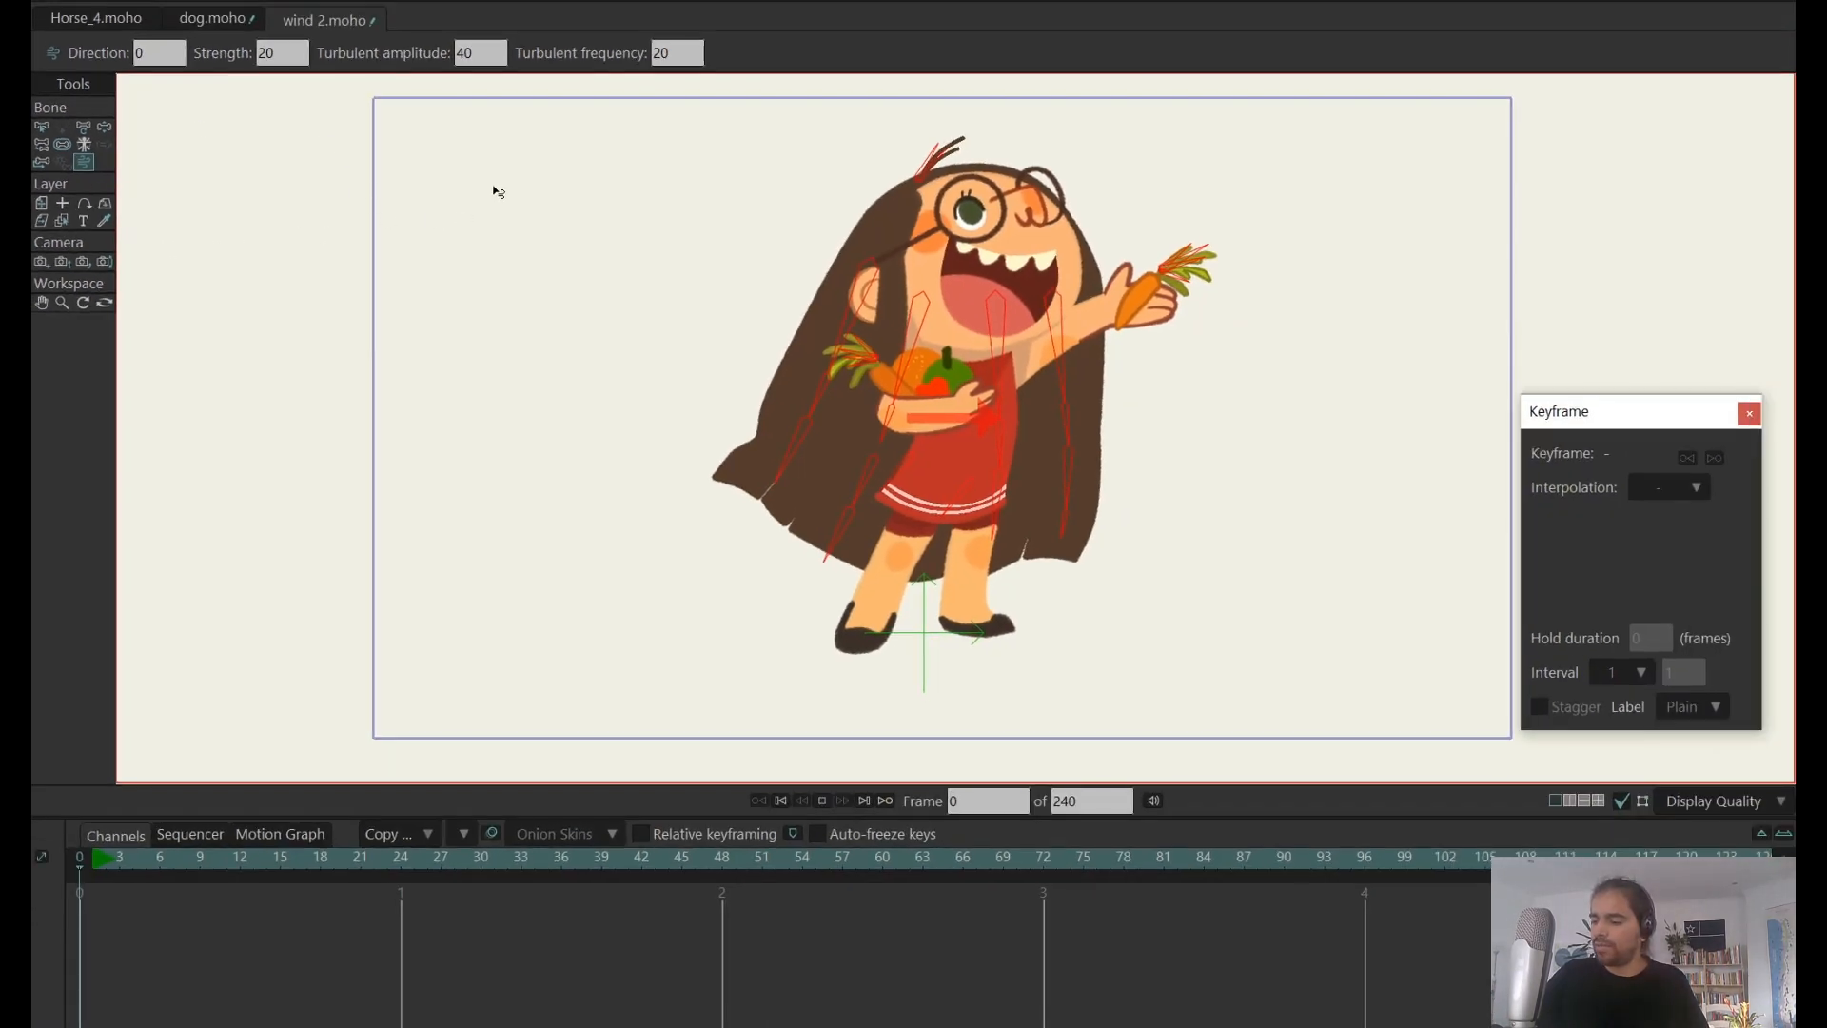
key("space")
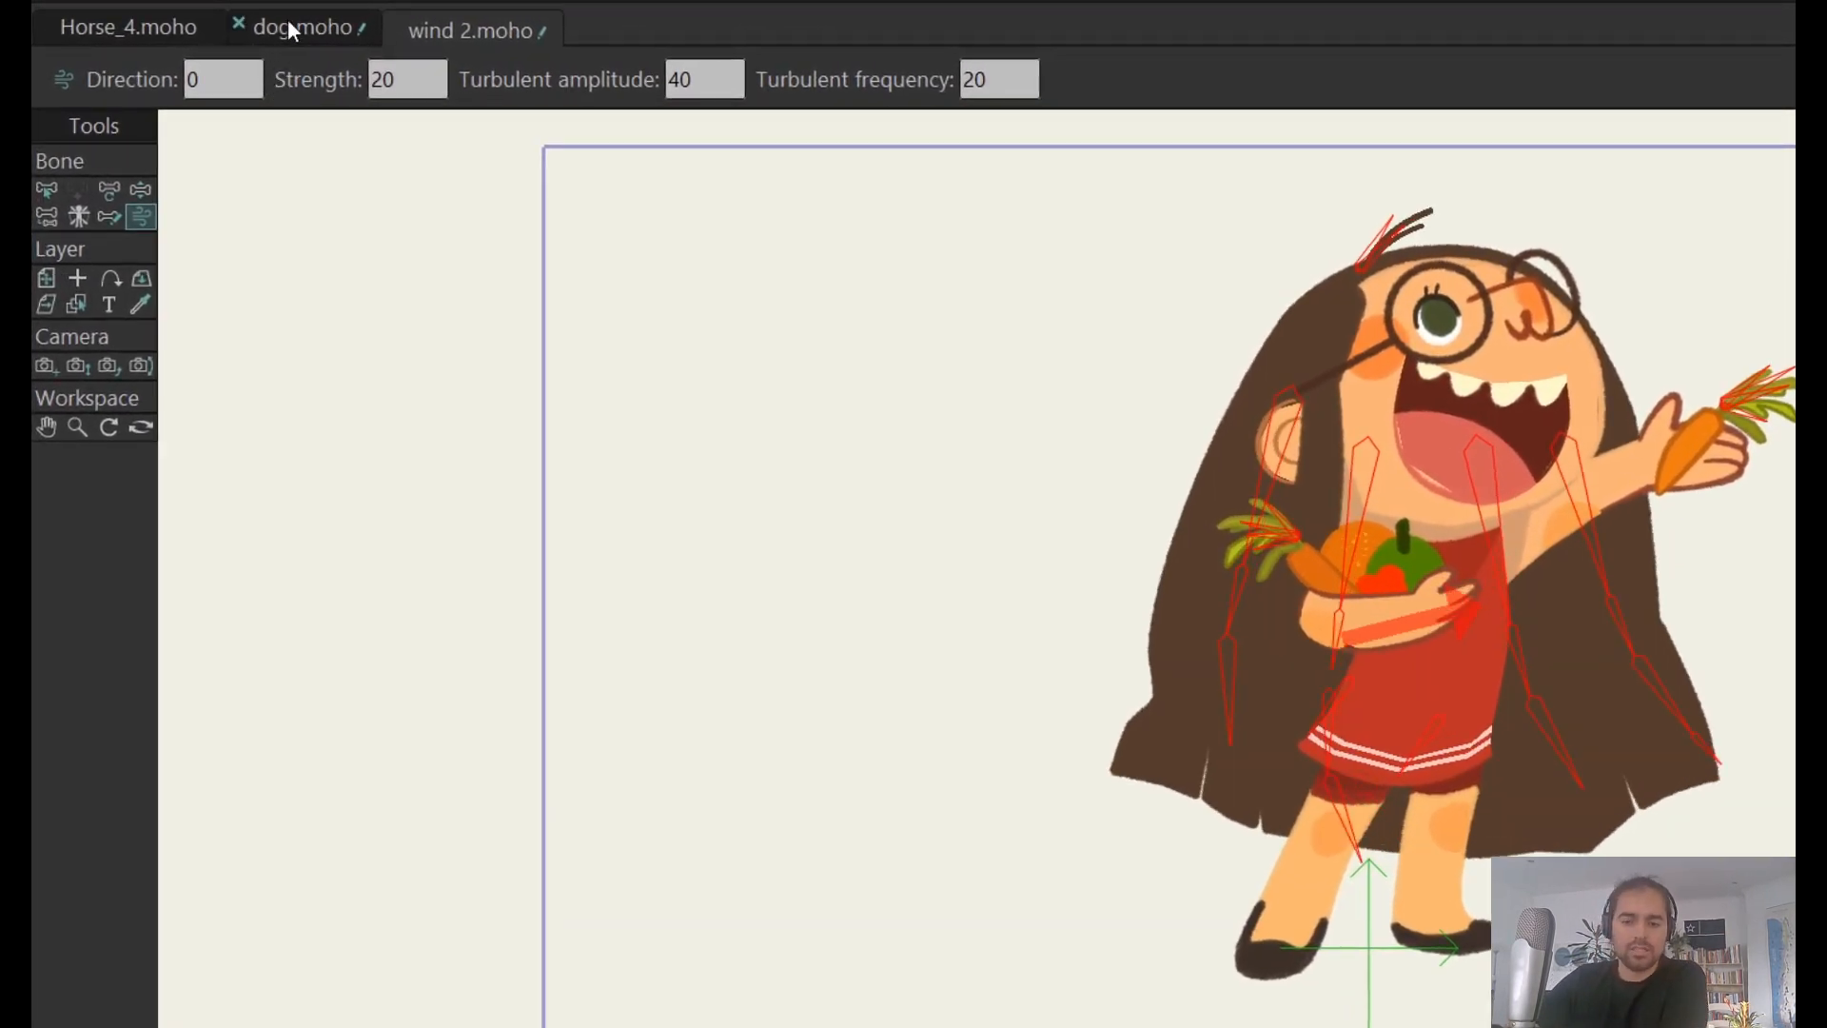
double_click(238, 79)
type("125")
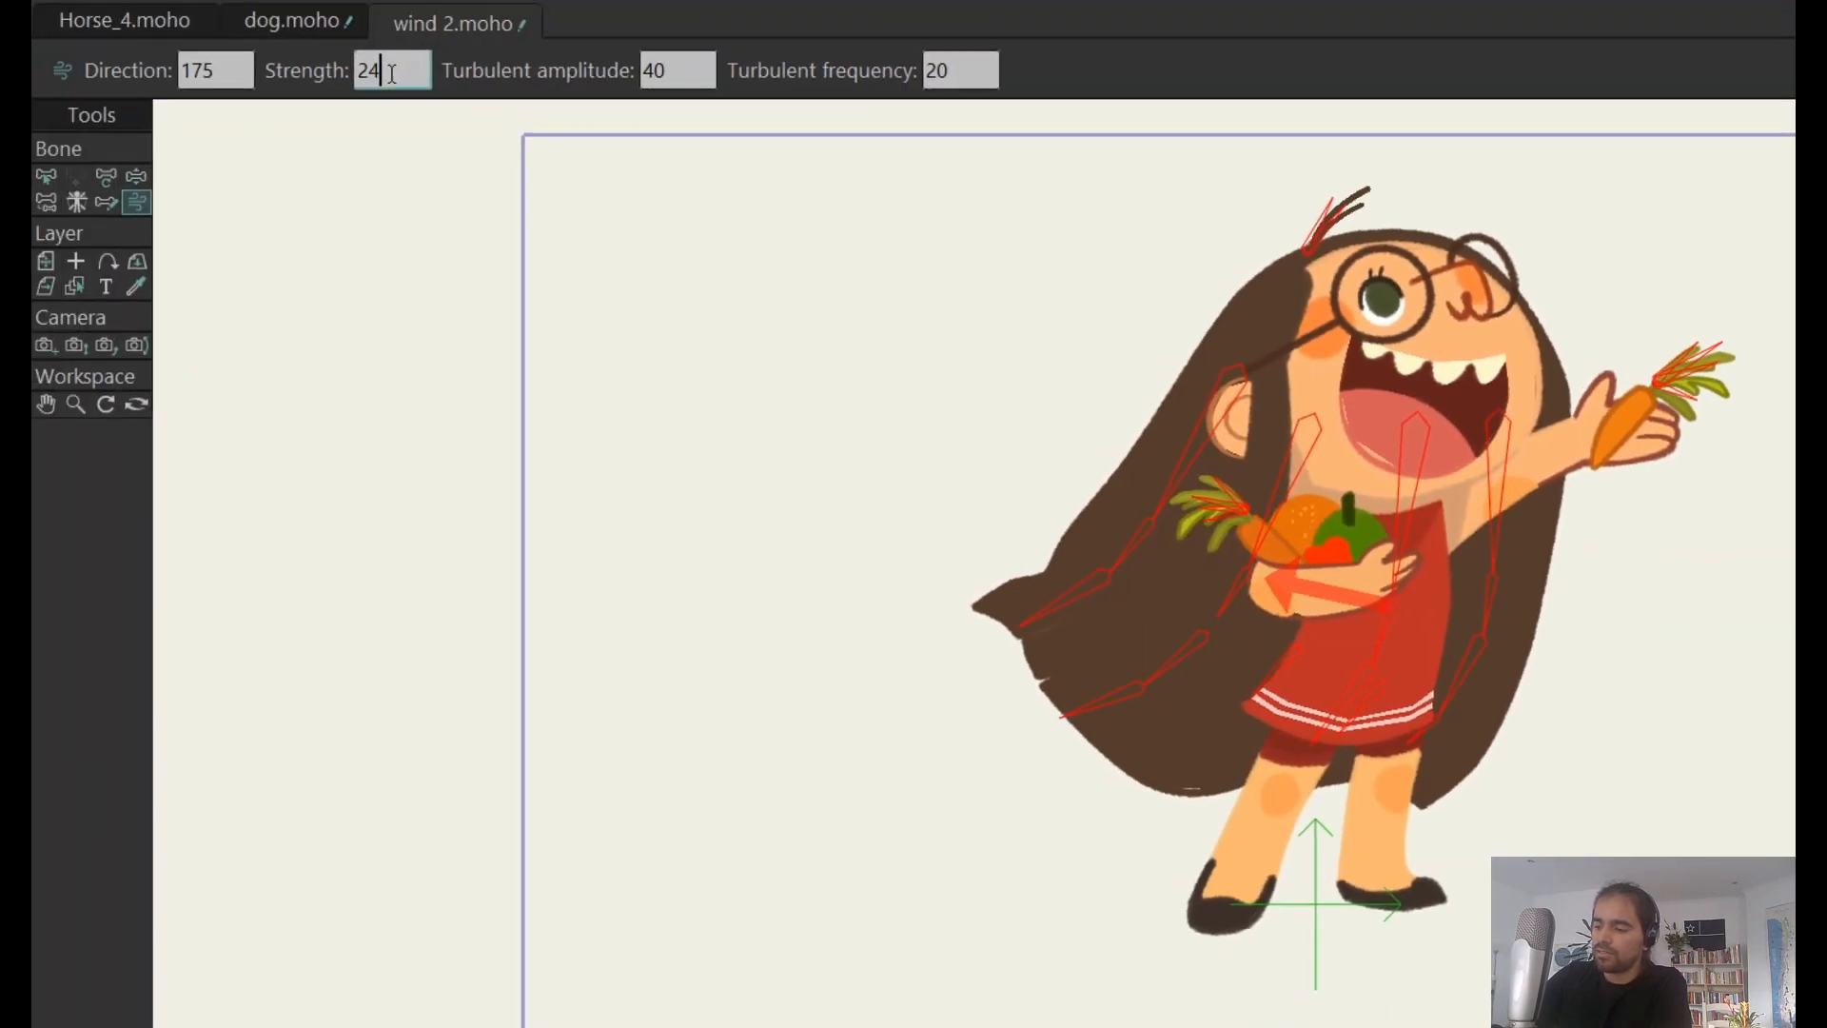
- Raise the wind strength to 52 and the turbulent amplitude to 69
scroll(390, 70, "up", 12)
scroll(420, 63, "up", 14)
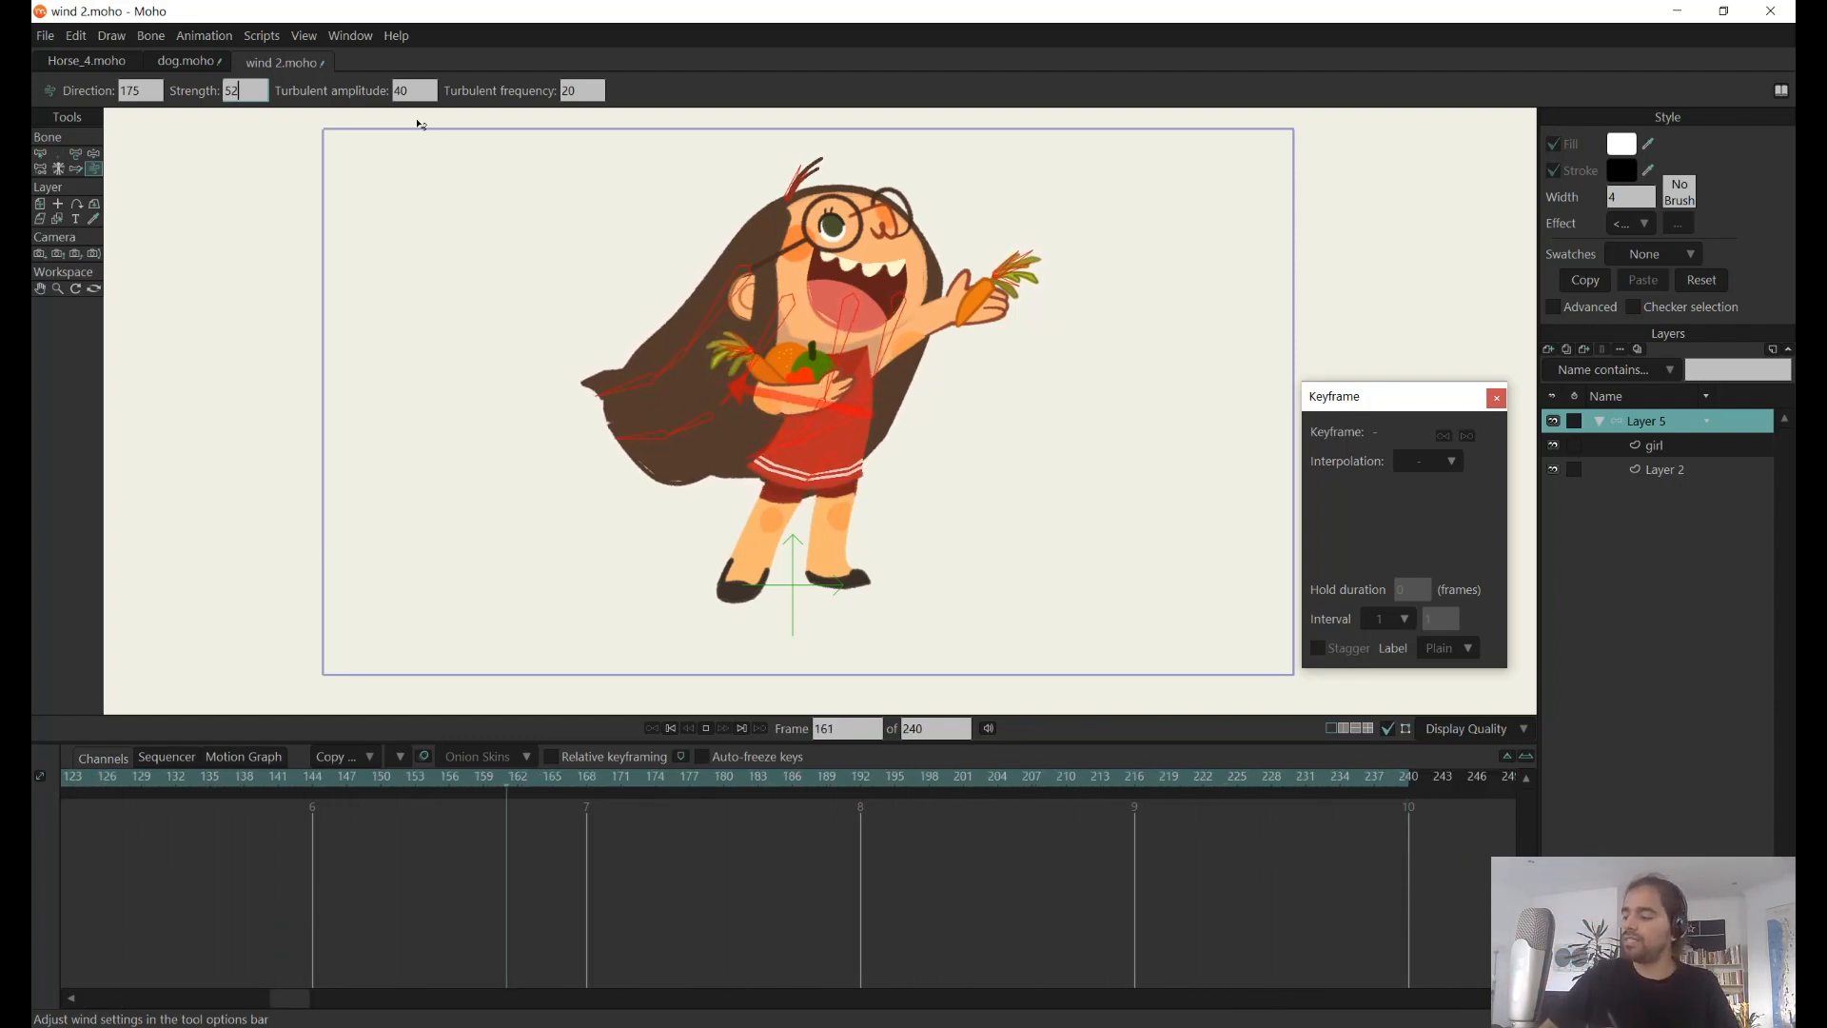
left_click(419, 92)
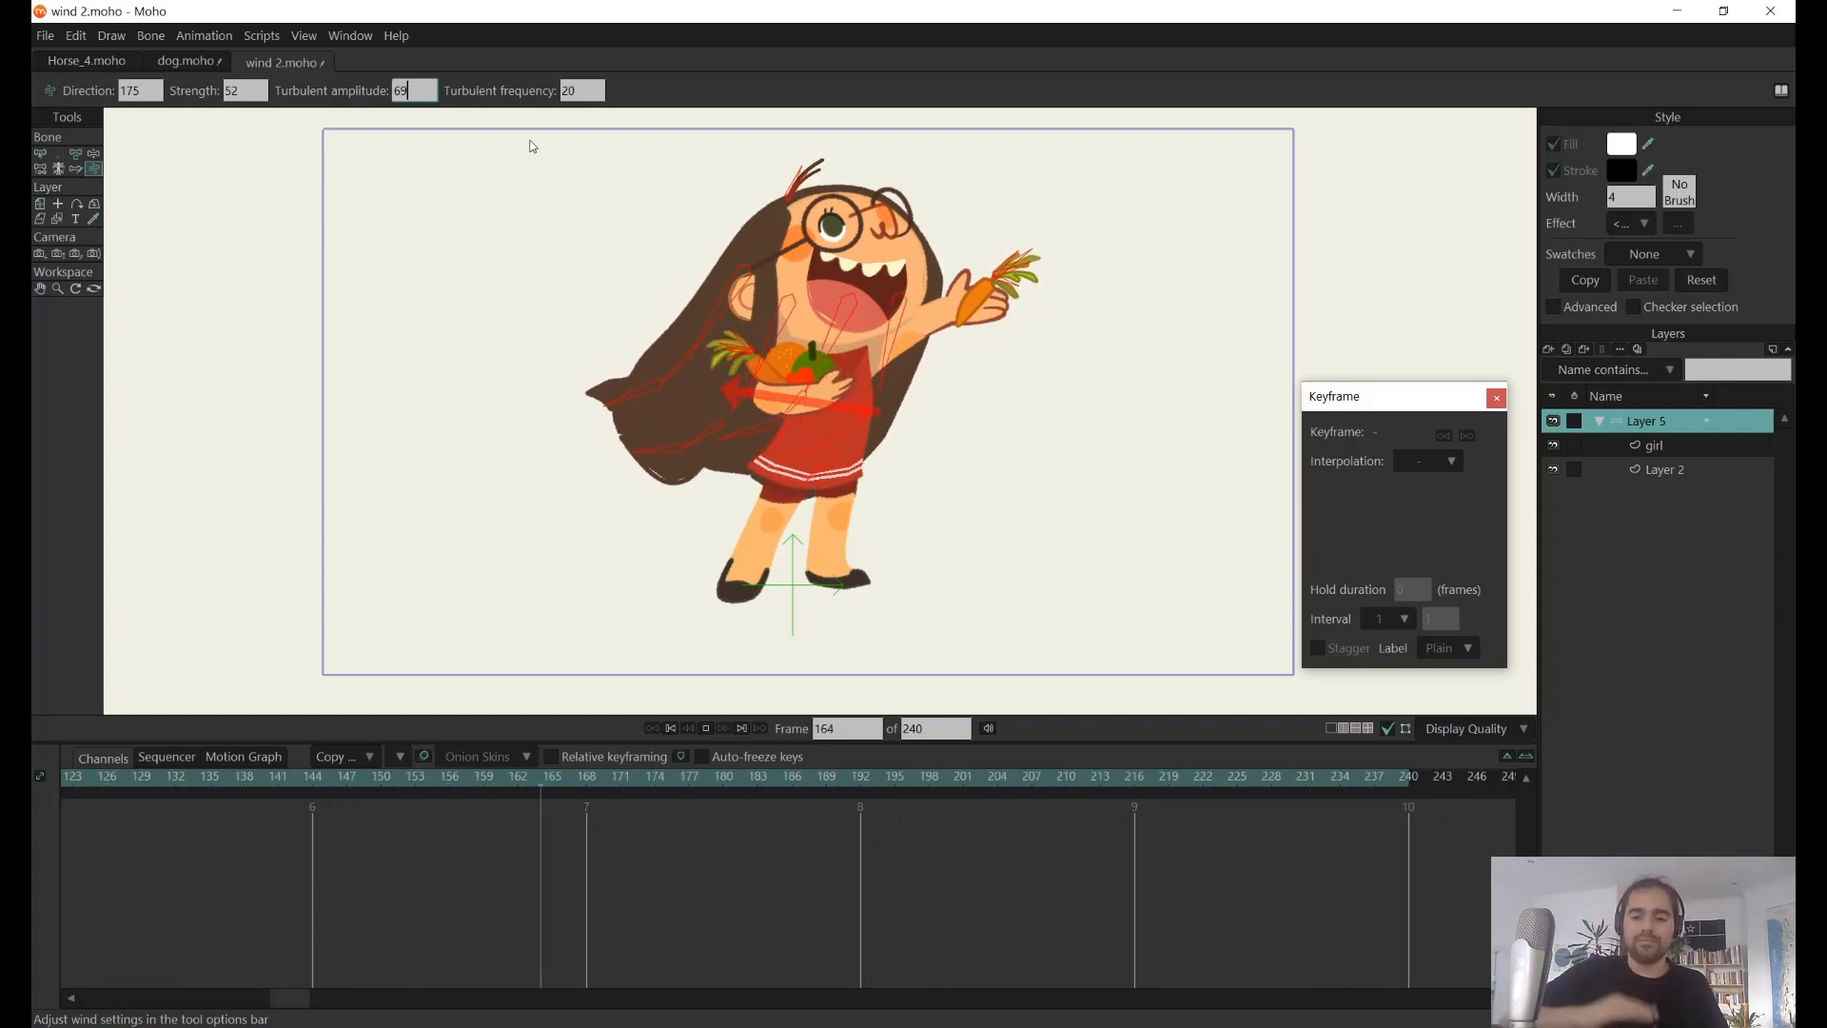
- Set the wind's turbulent frequency to 54, try 14 for comparison and return it to 54
left_click(587, 89)
scroll(587, 89, "up", 20)
scroll(588, 87, "up", 8)
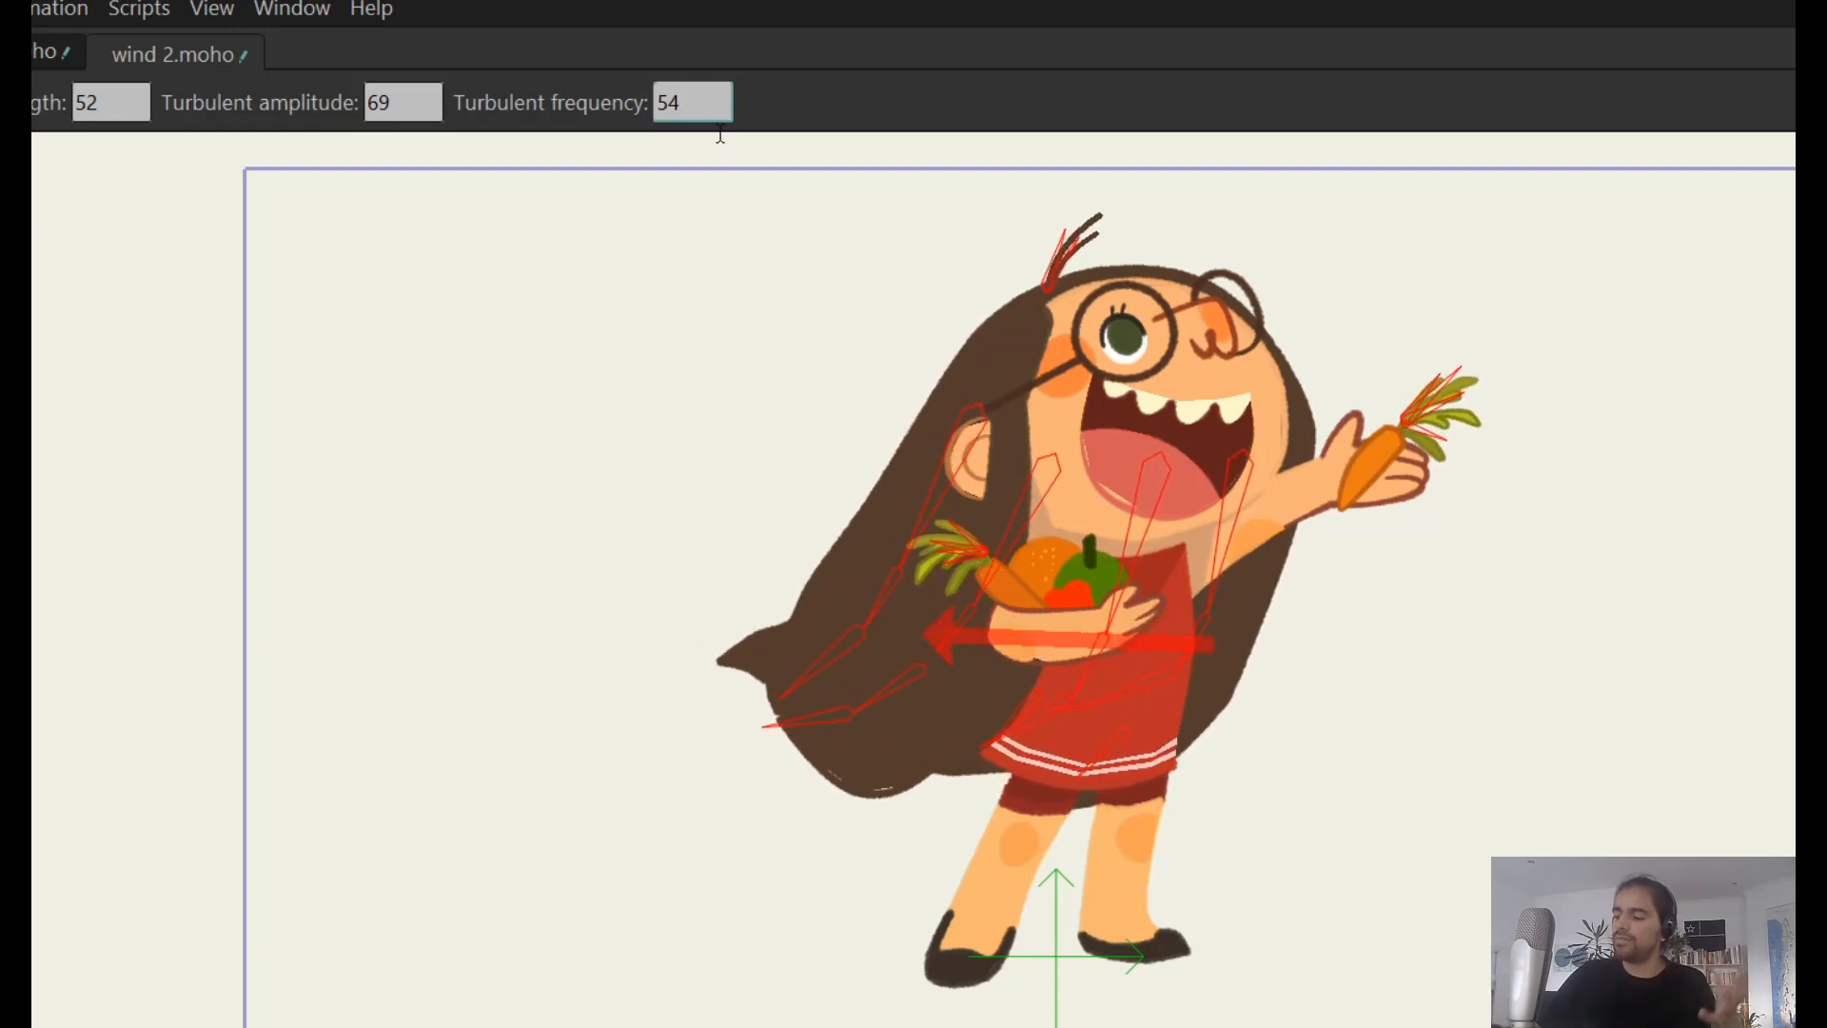
left_click_drag(707, 102, 953, 64)
left_click_drag(714, 103, 427, 197)
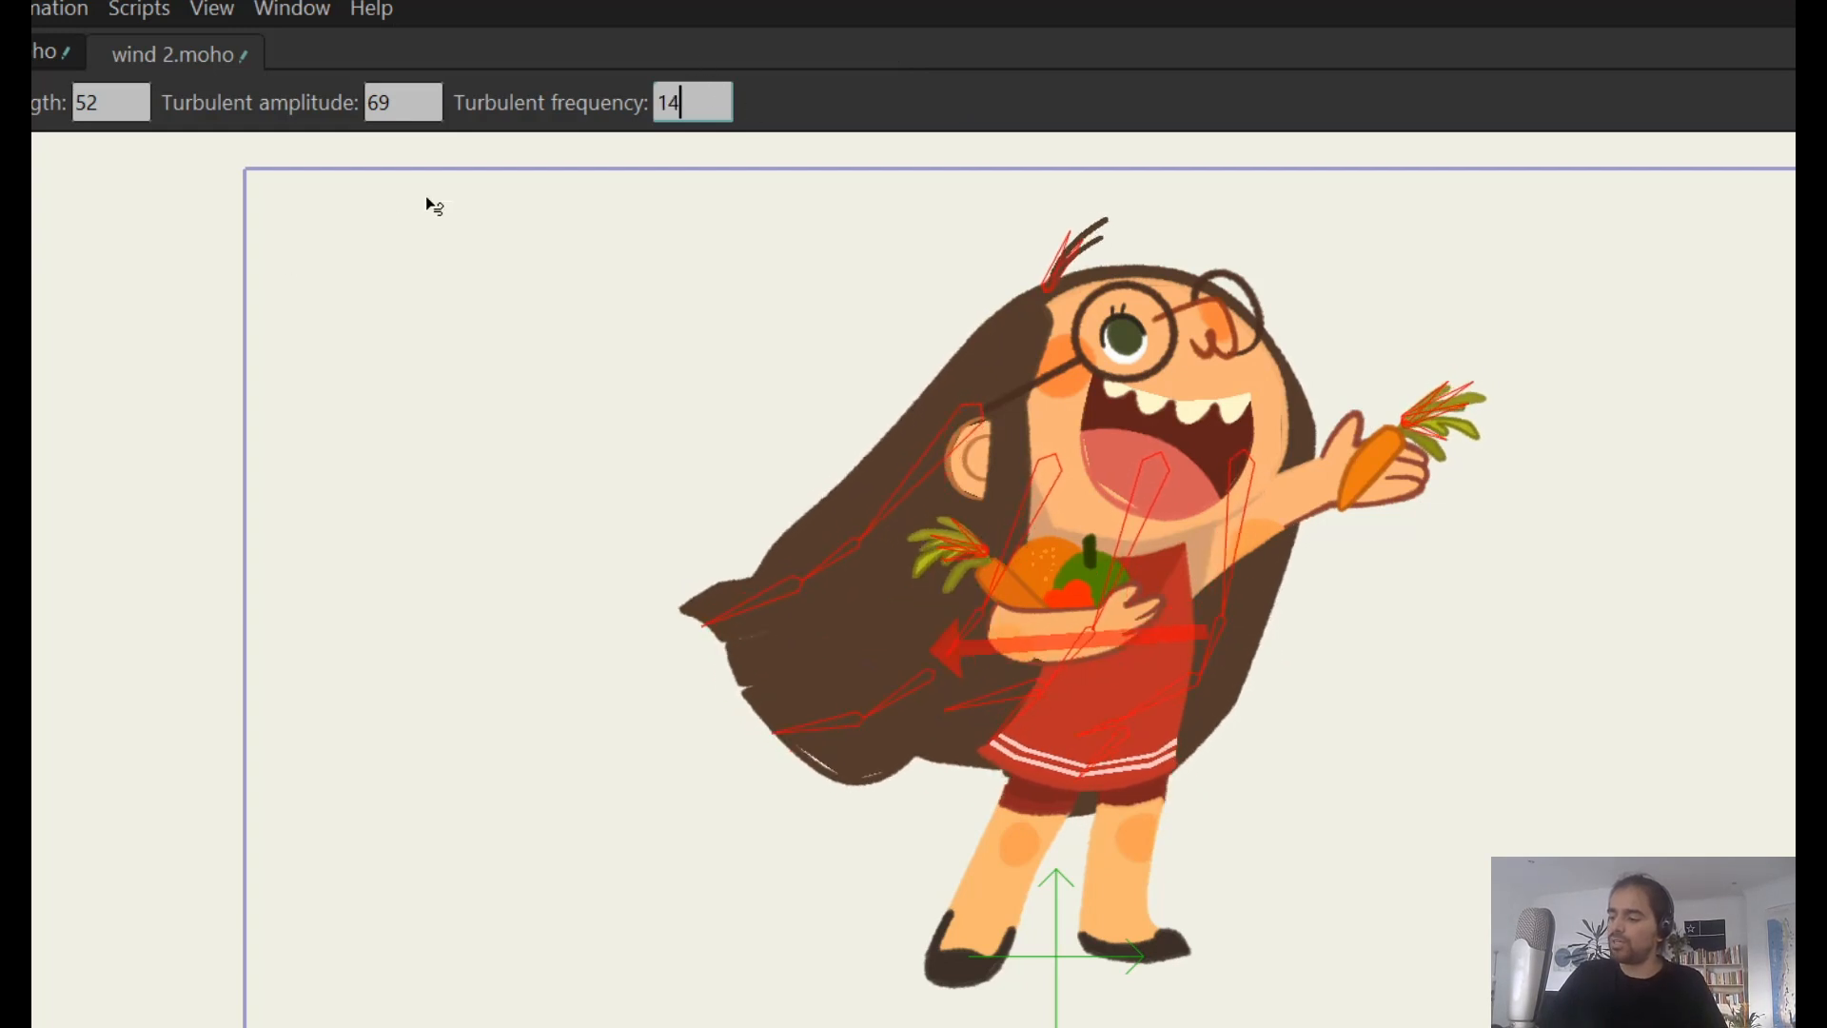
left_click(700, 102)
type("24")
left_click_drag(687, 90, 905, 124)
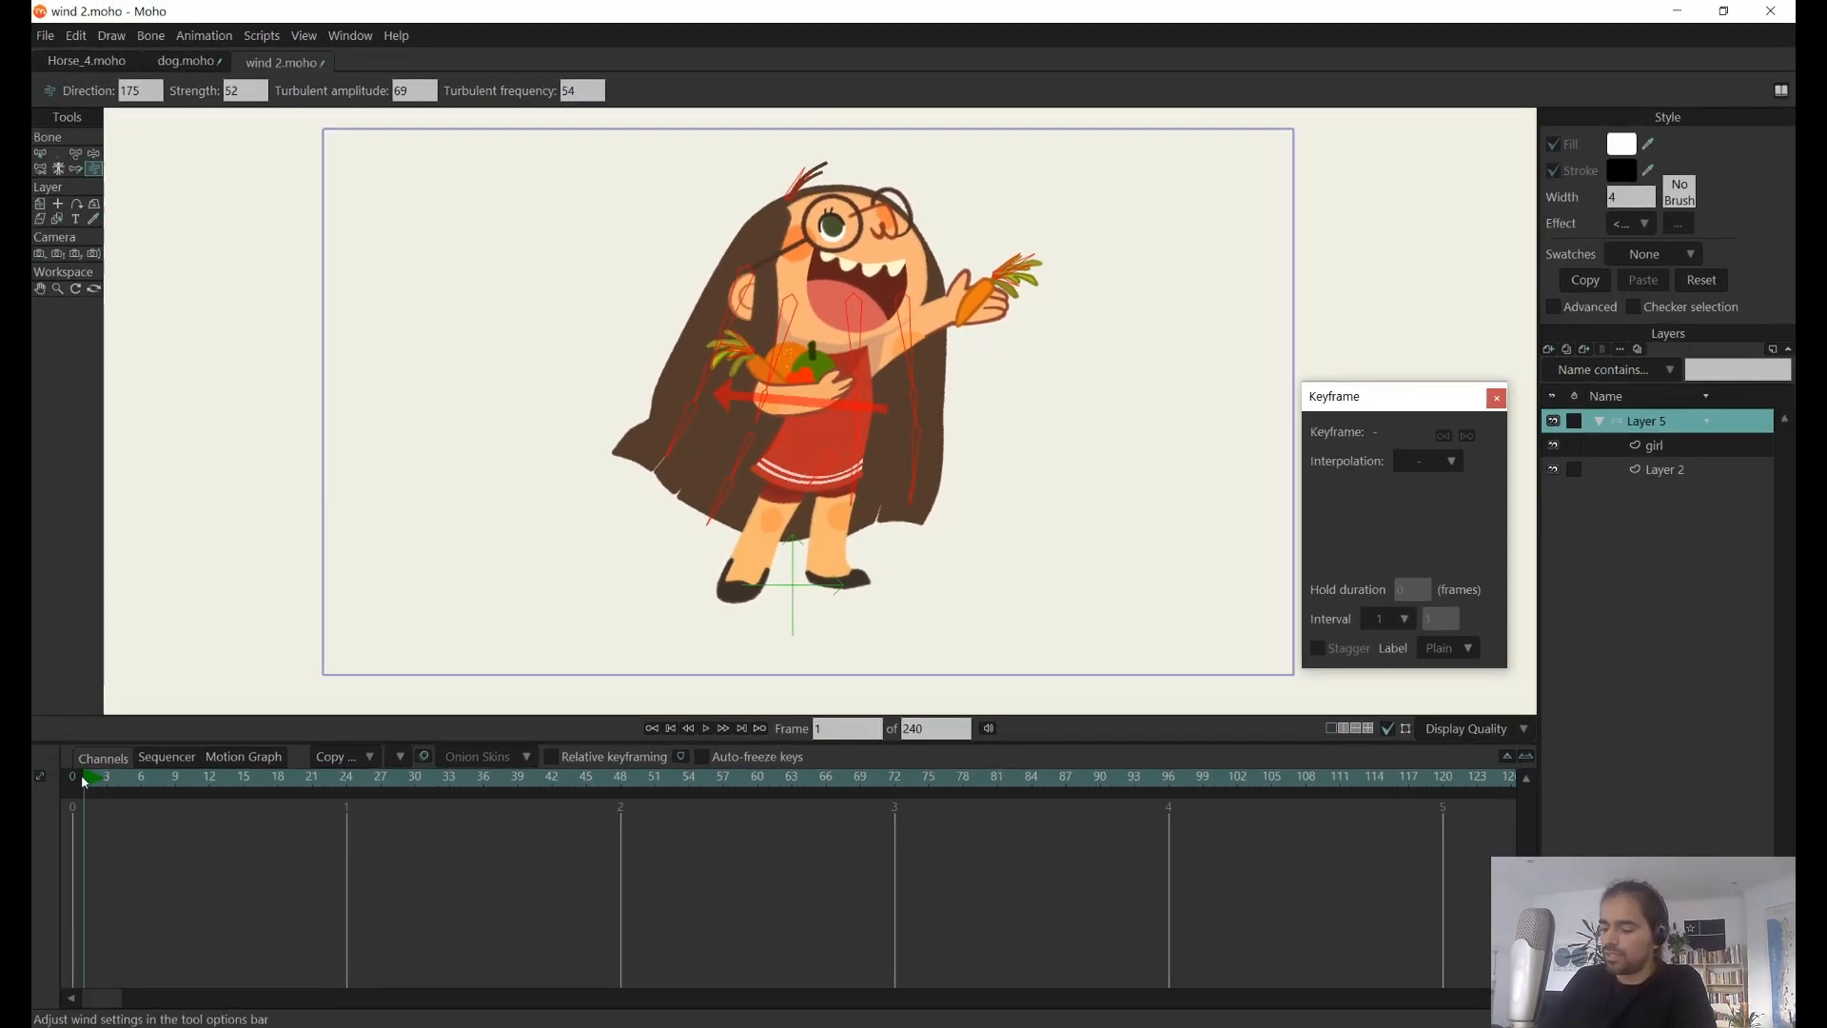
- Keyframe the wind strength at 0 on frame 1
left_click(82, 778)
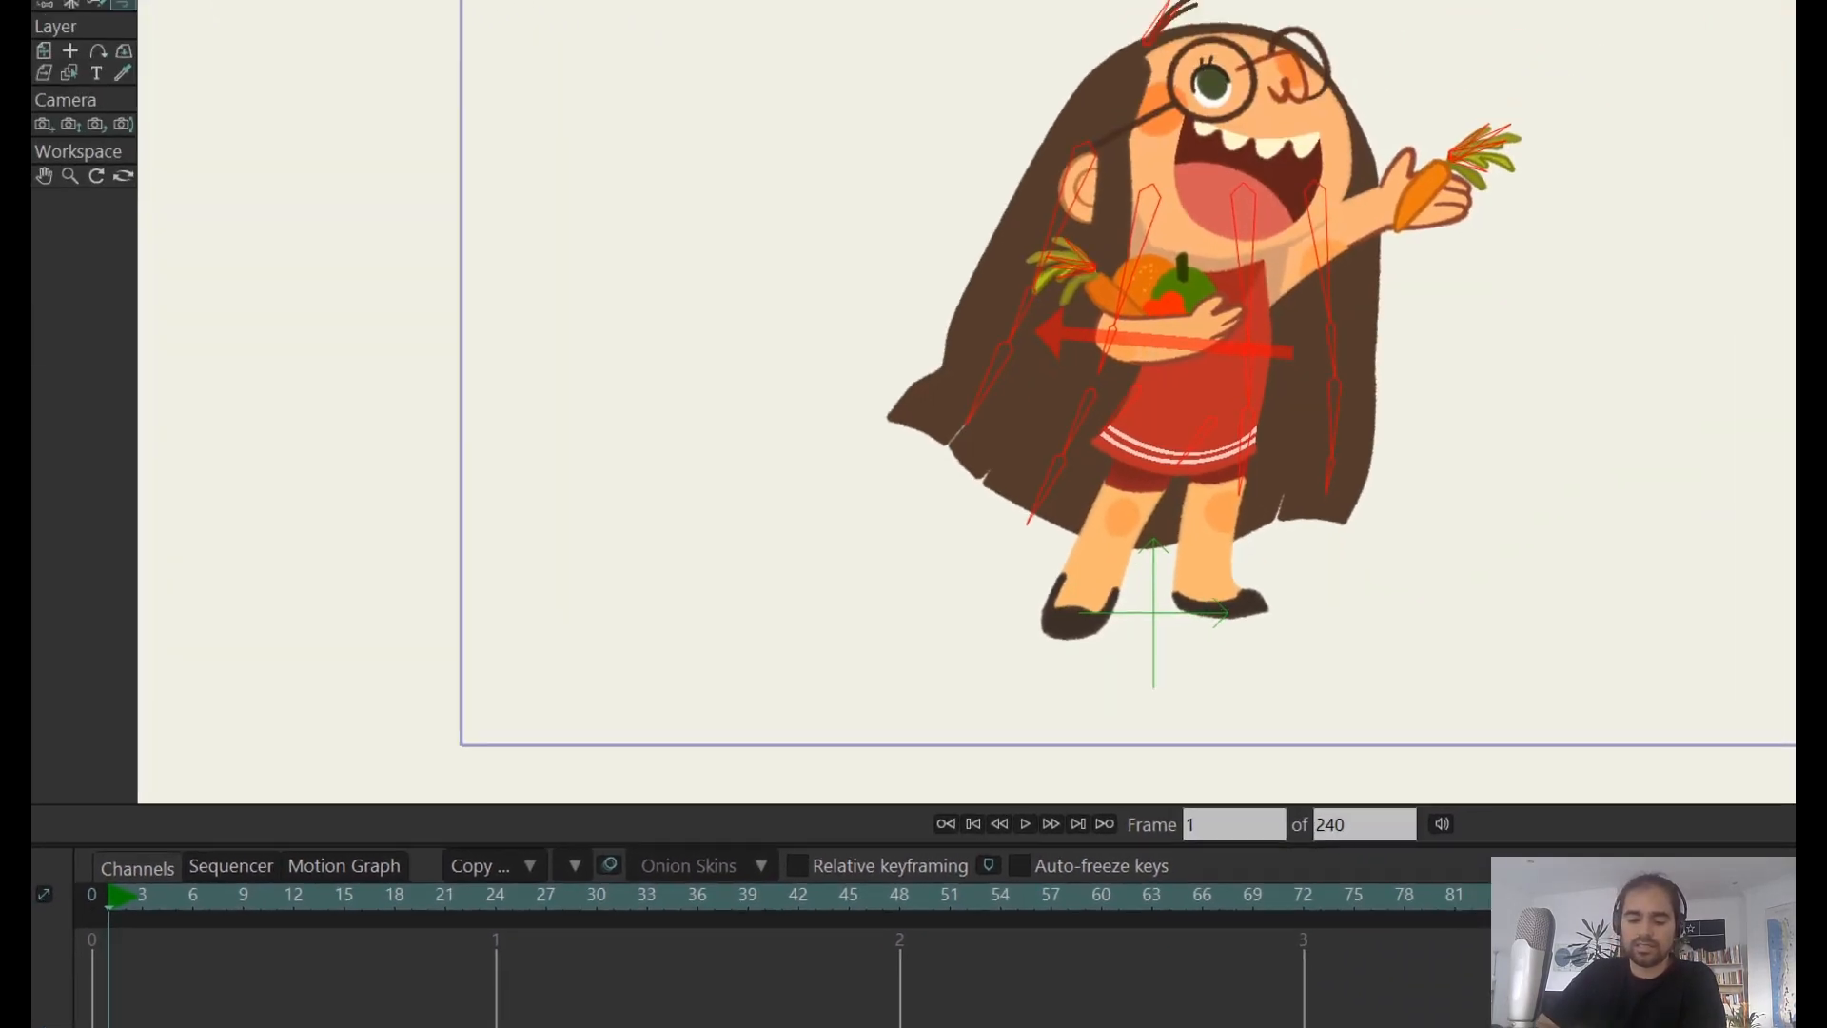
double_click(327, 73)
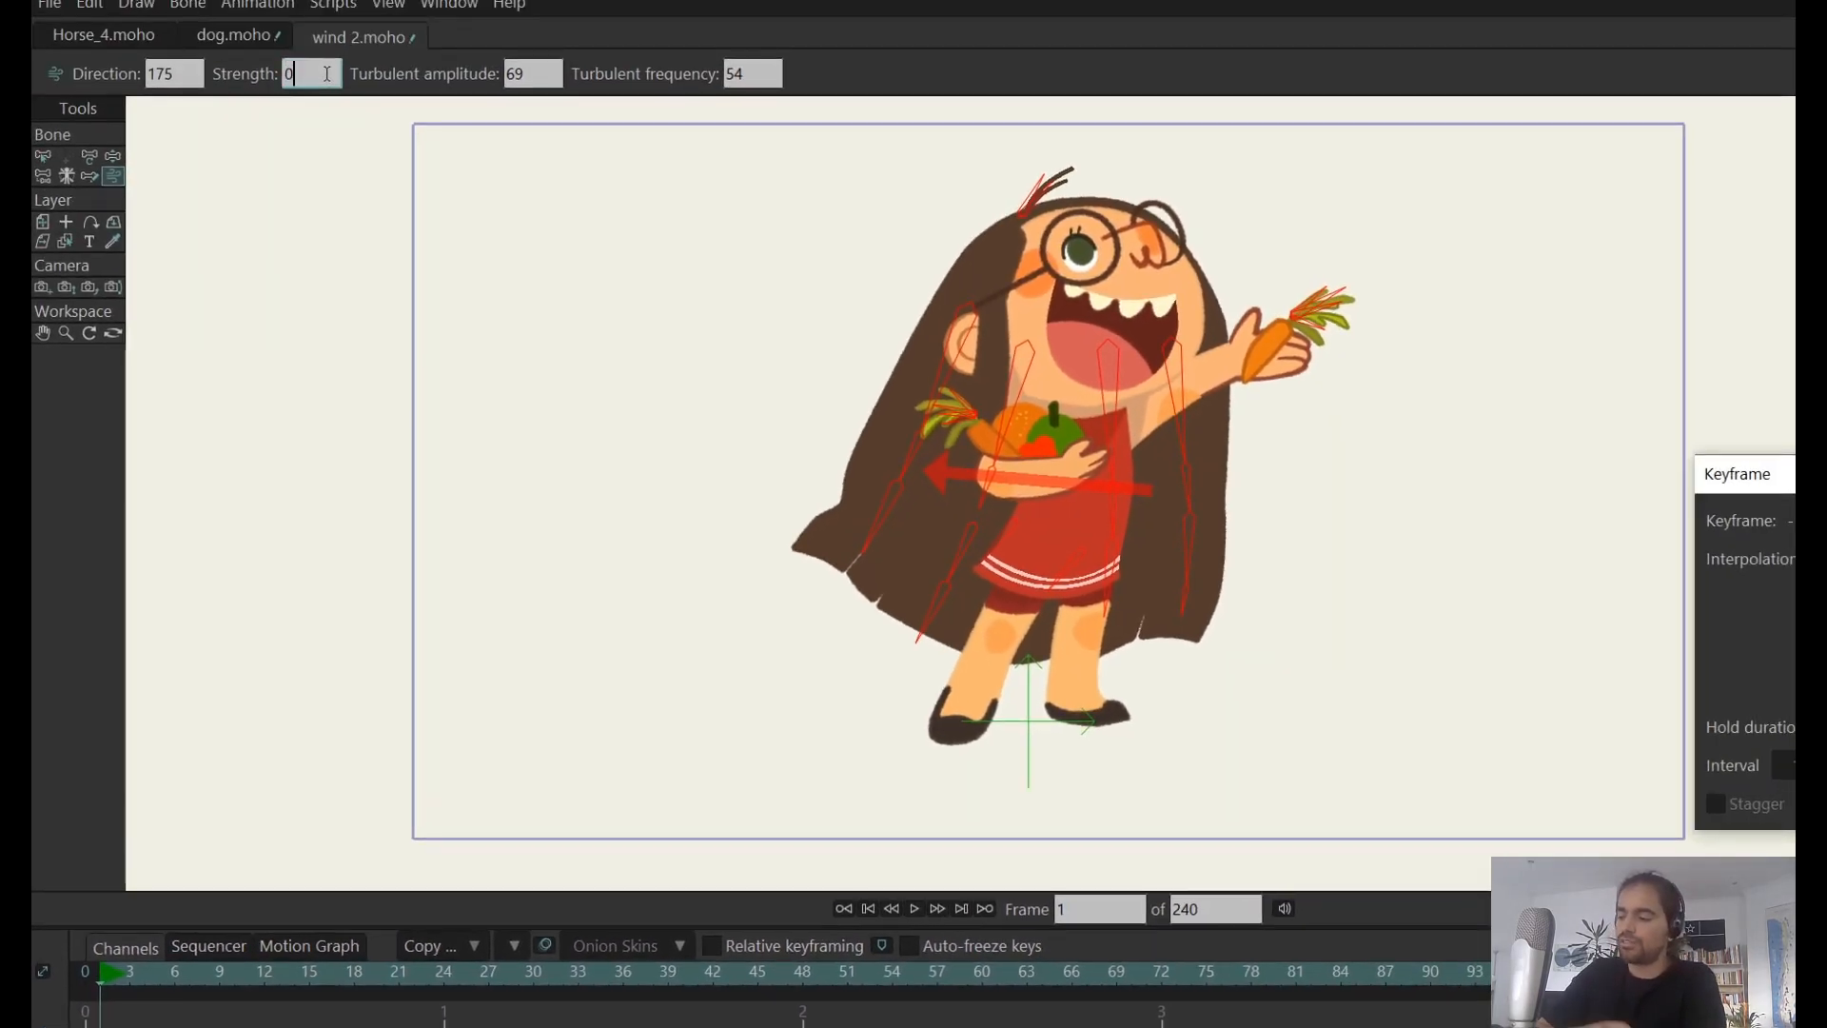
key("Return")
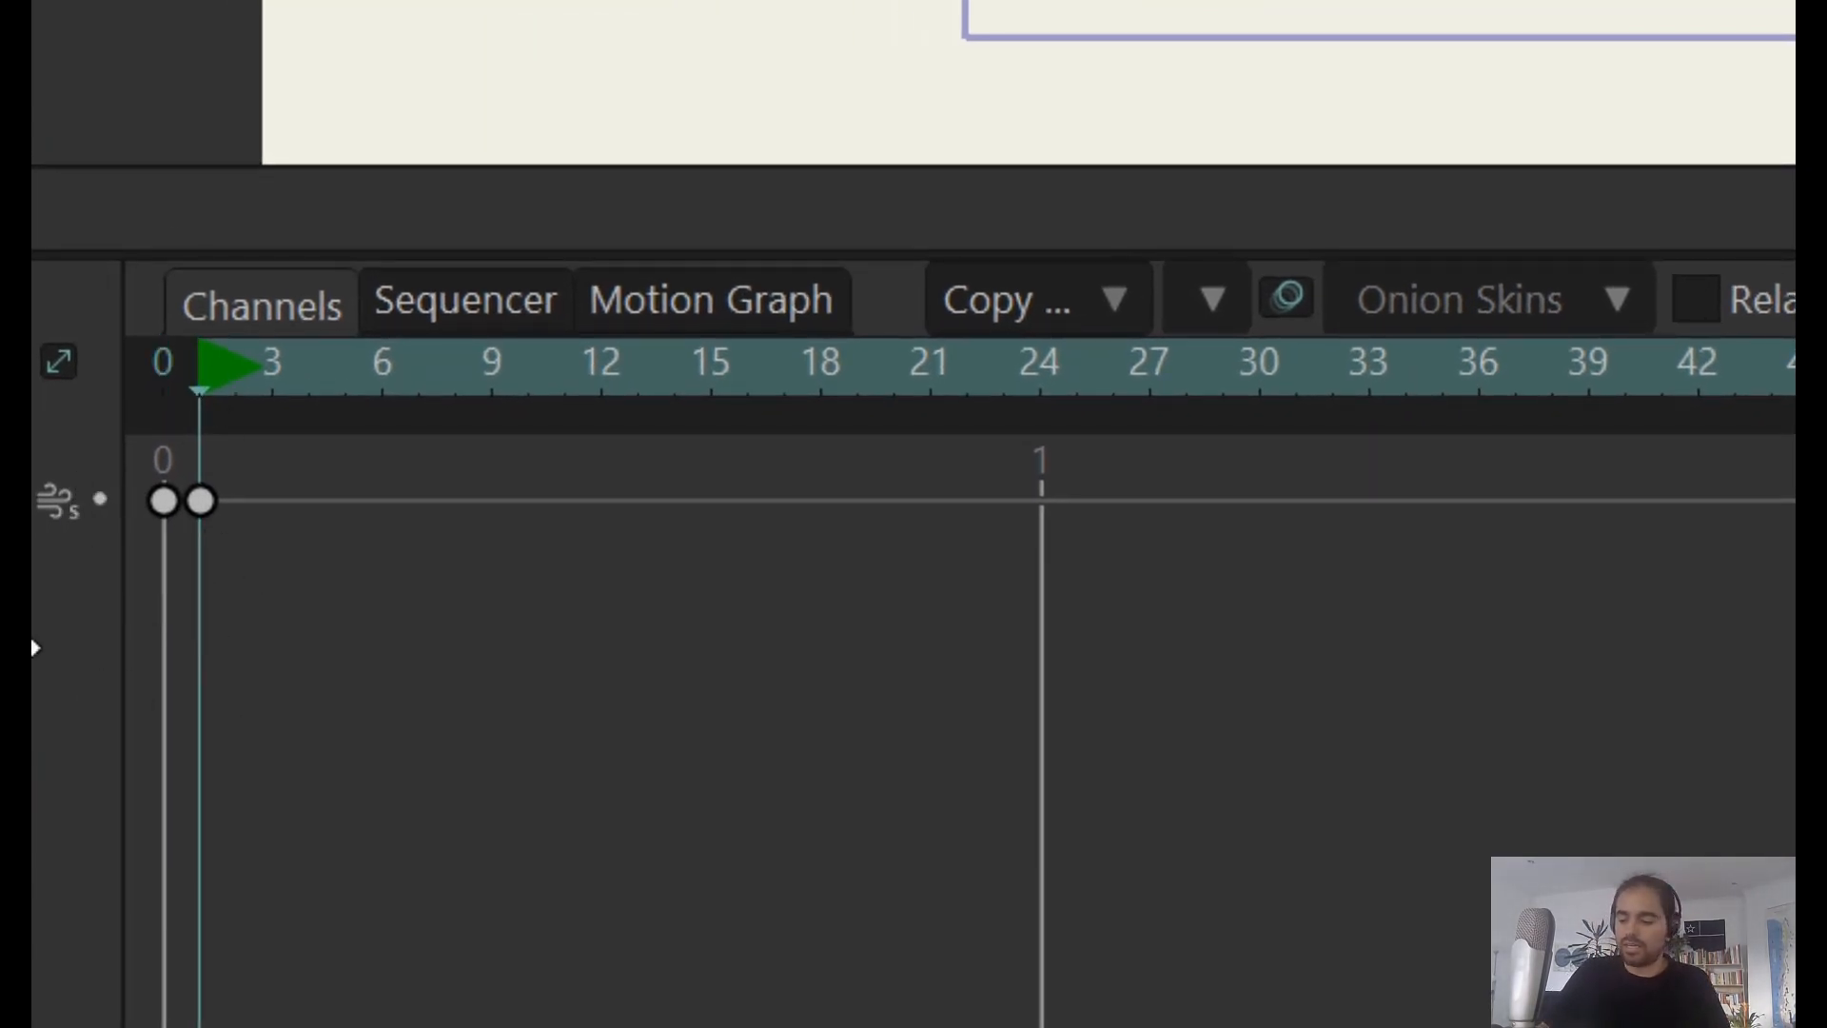
scroll(278, 365, "down", 3)
scroll(278, 365, "up", 4)
scroll(278, 366, "down", 1)
scroll(278, 365, "down", 4)
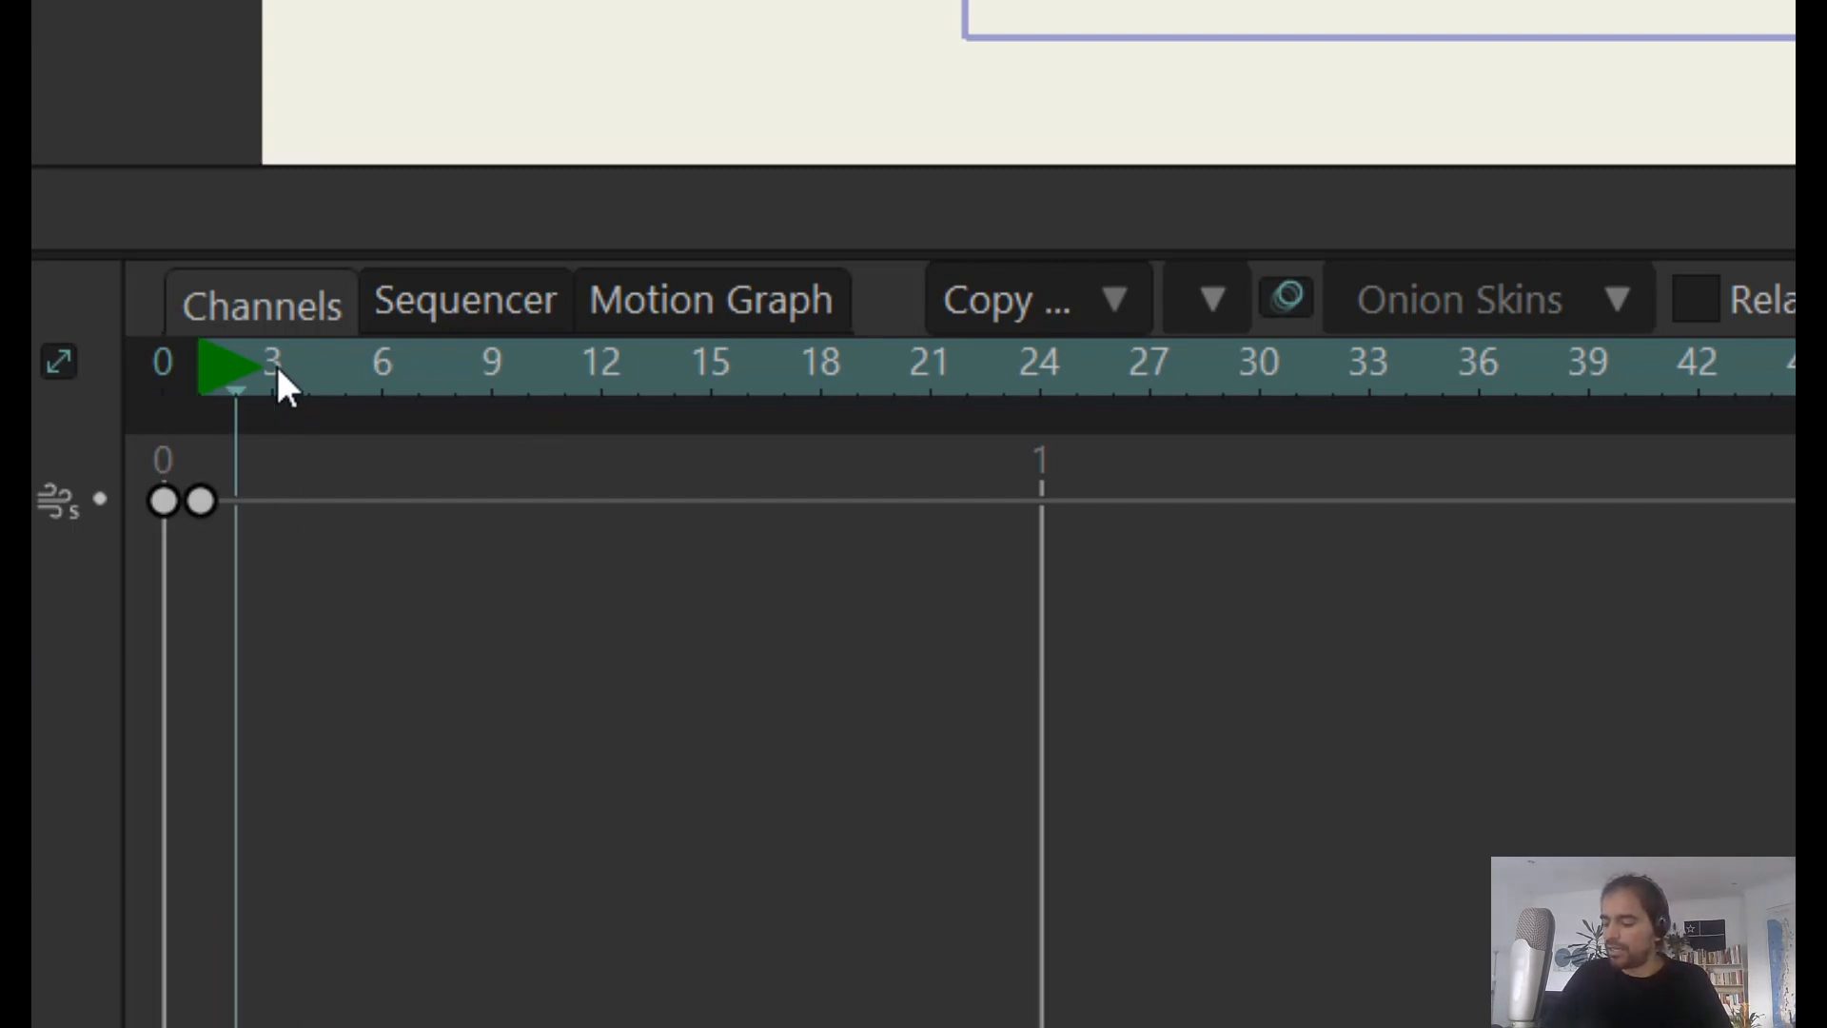
scroll(277, 368, "up", 4)
scroll(278, 367, "down", 1)
scroll(278, 368, "up", 1)
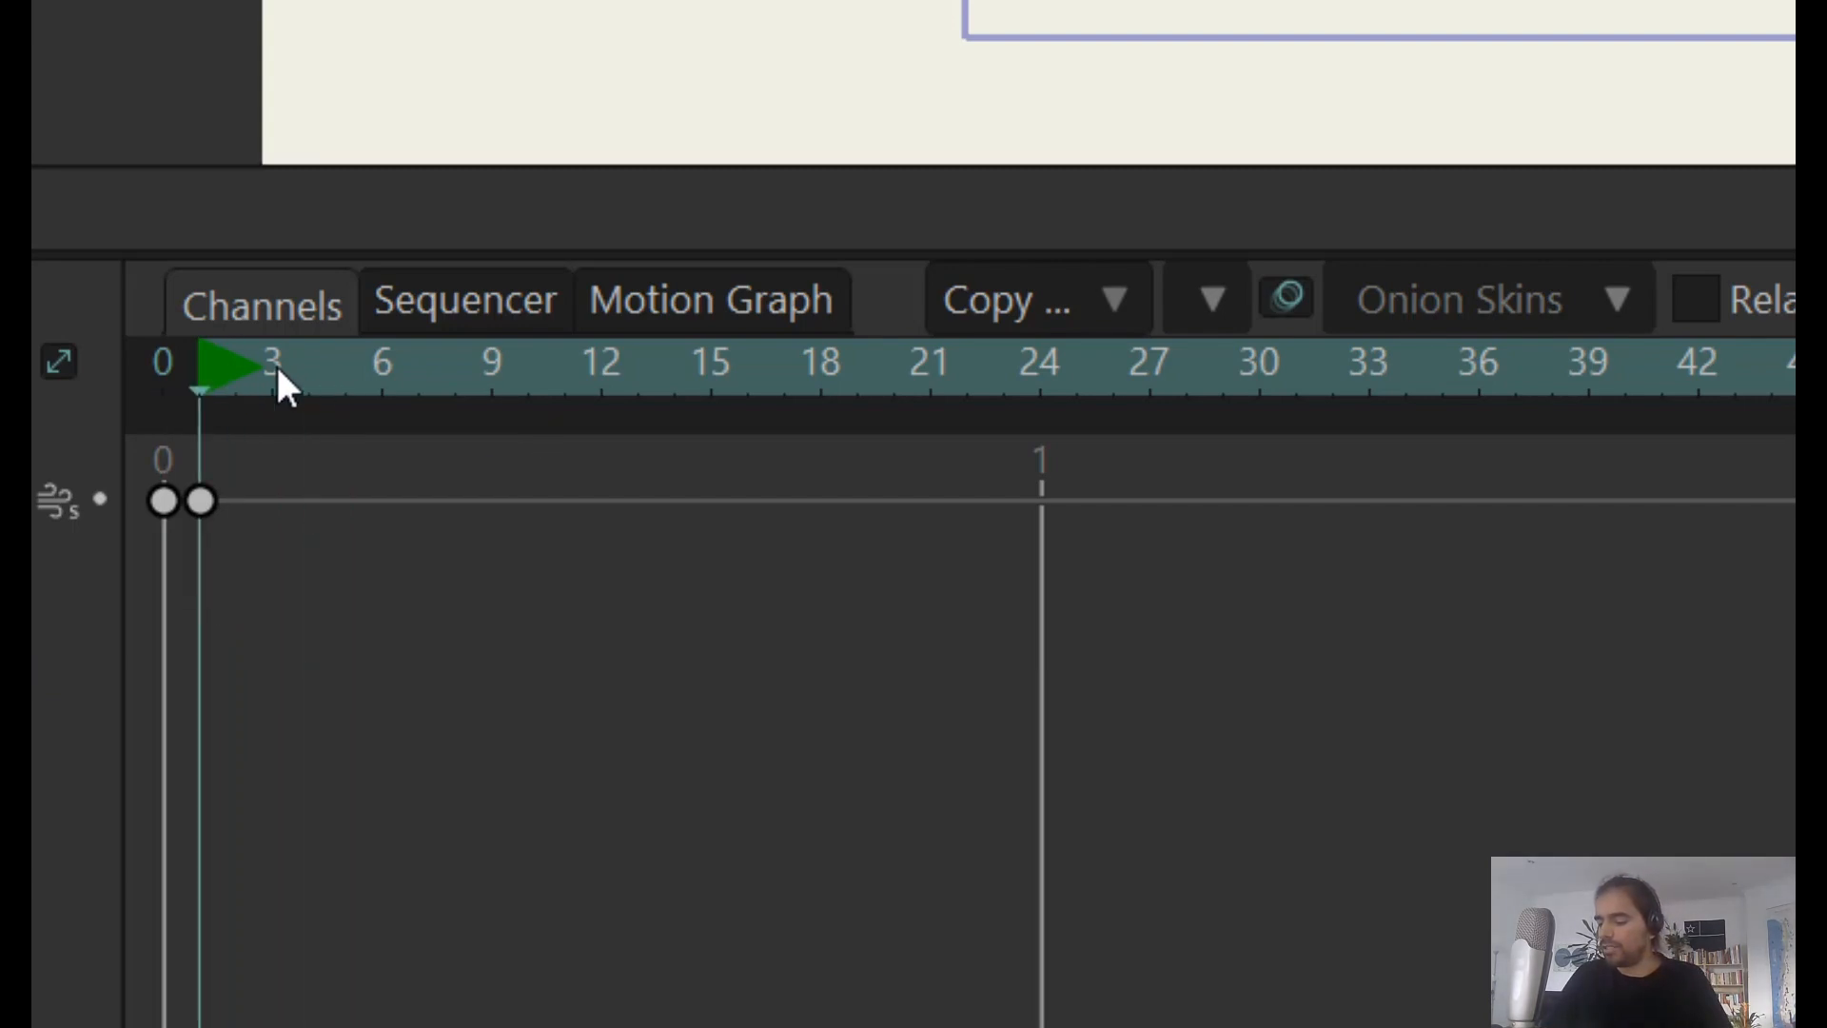
- Keyframe the wind strength at 50 on frame 27 and play the animation from frame 1
key("space")
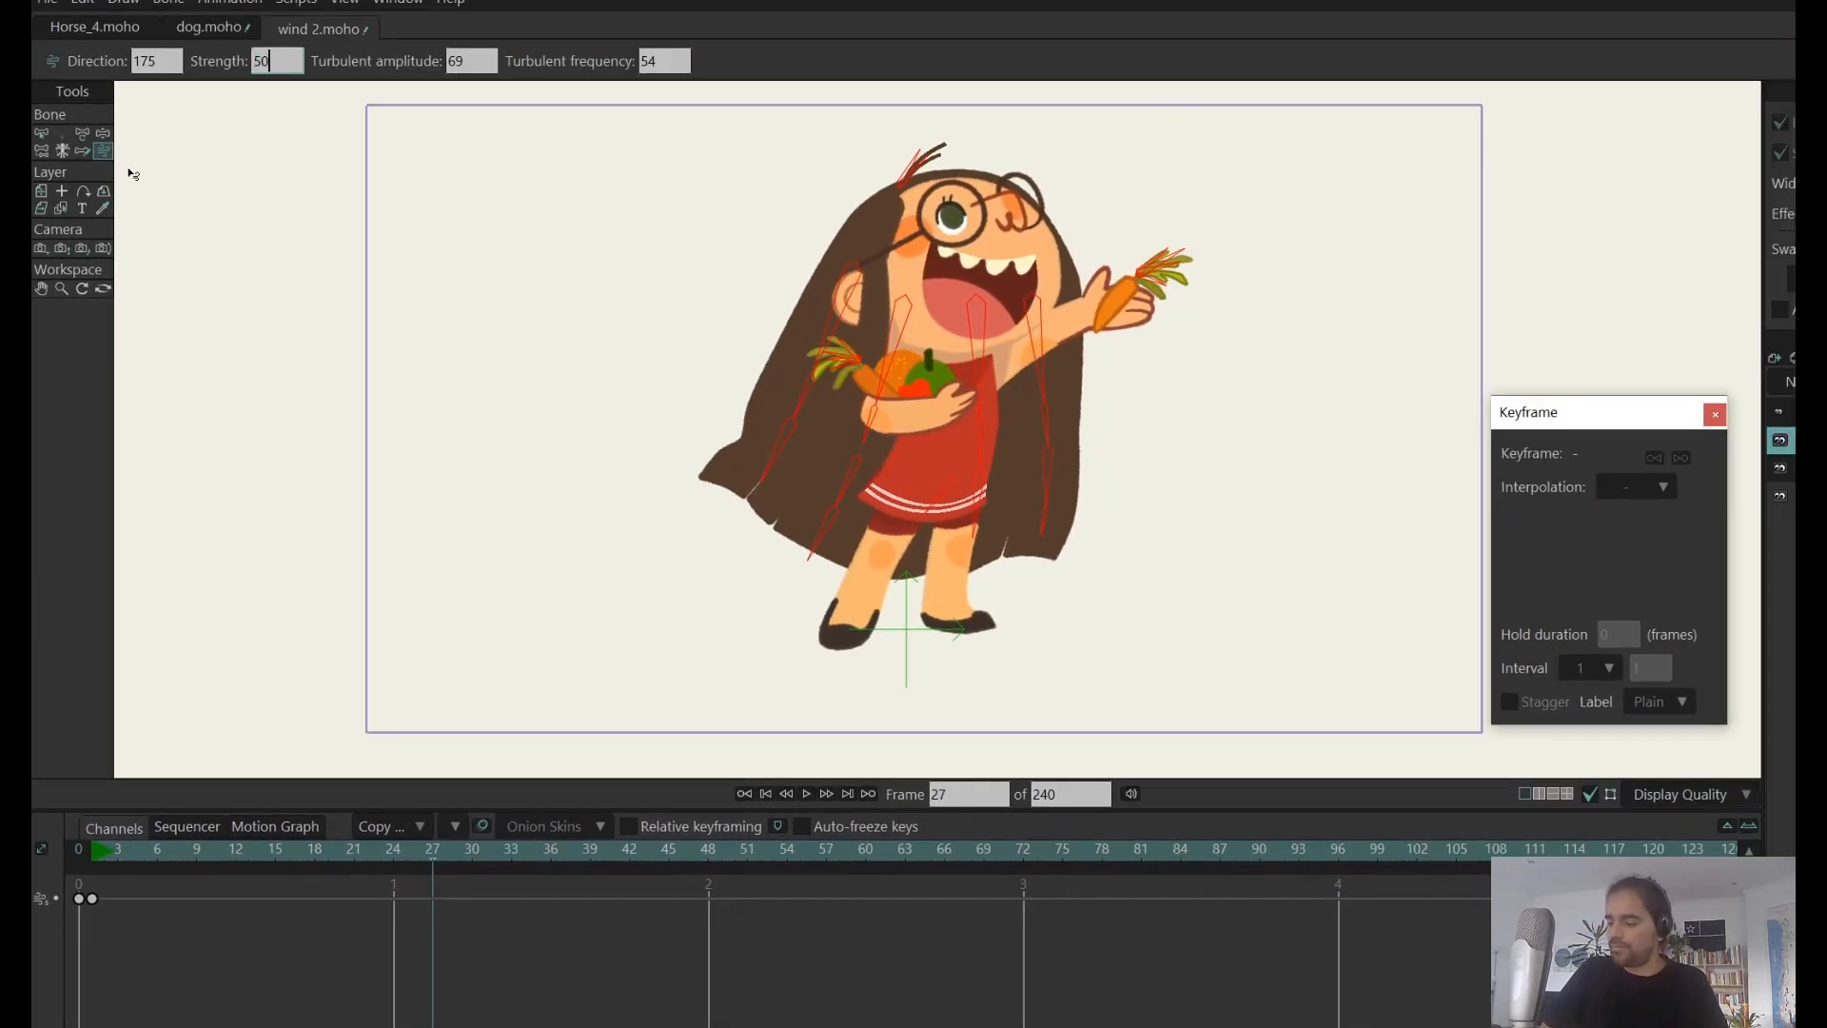
key("Return")
left_click(93, 849)
key("space")
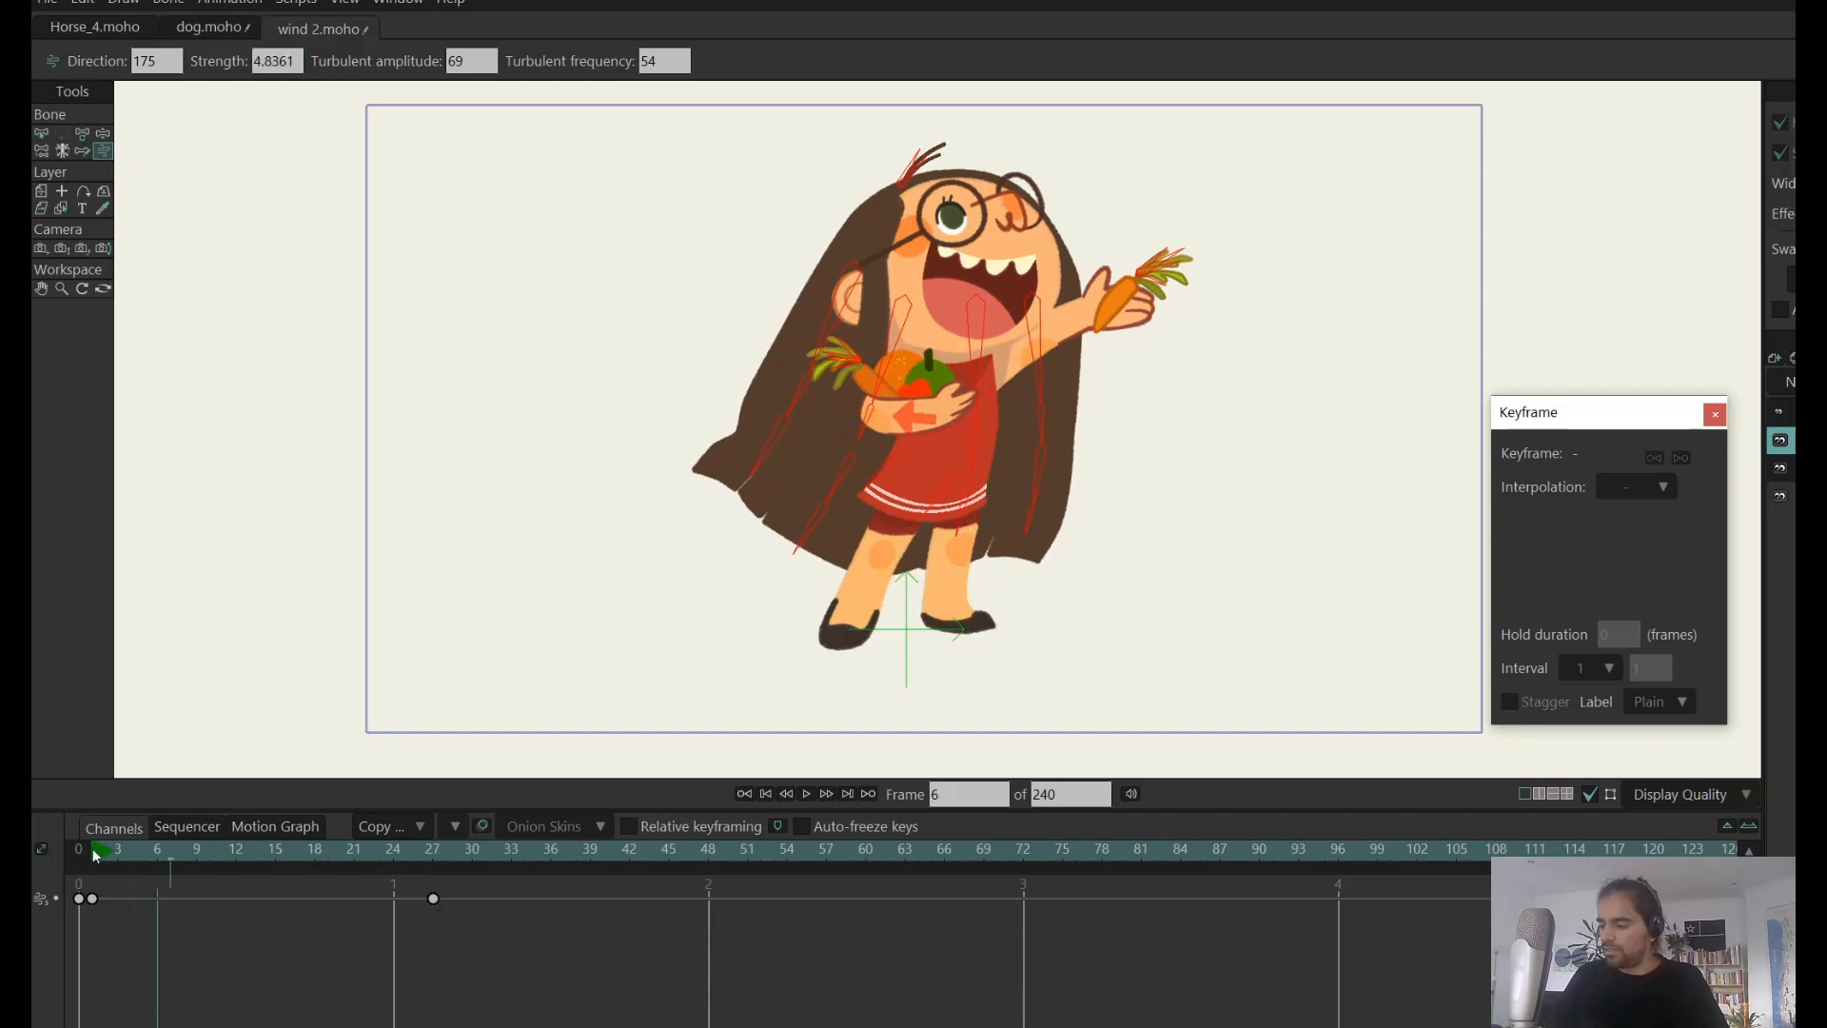
left_click(93, 848)
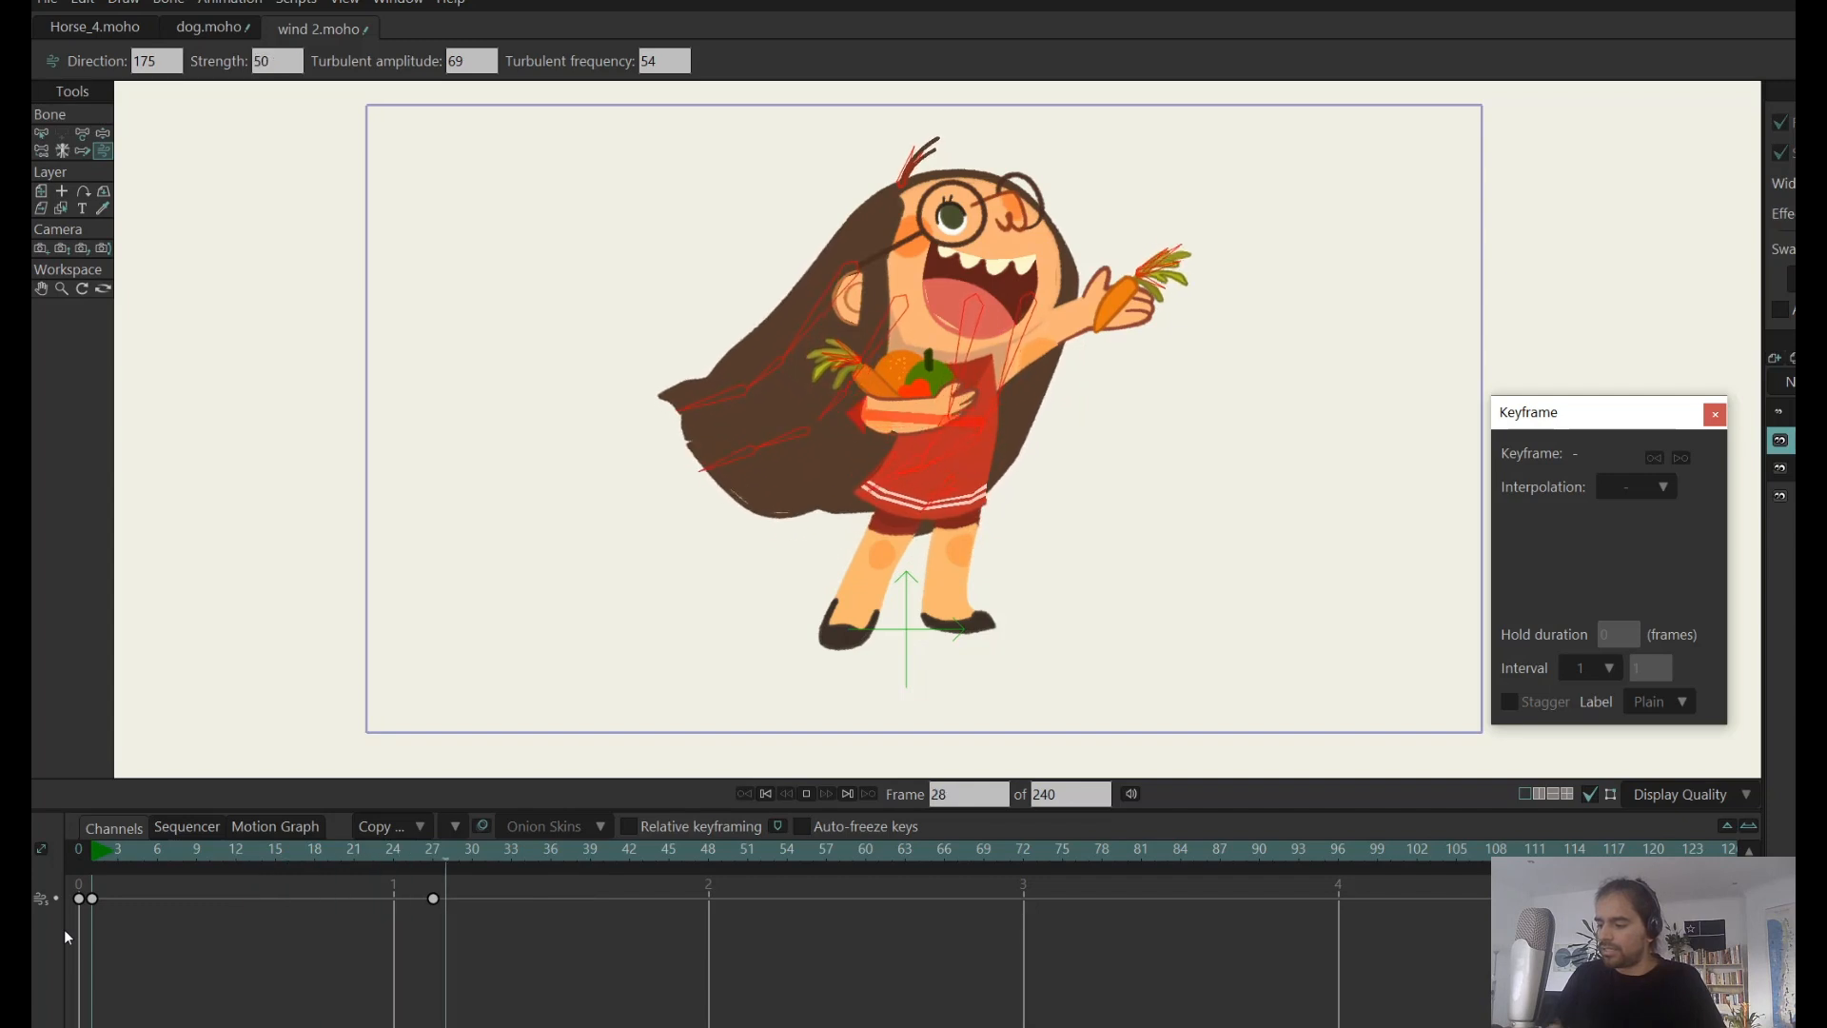
- Stop playback at frame 51 and keyframe the wind strength at 0 there
left_click(97, 856)
key("space")
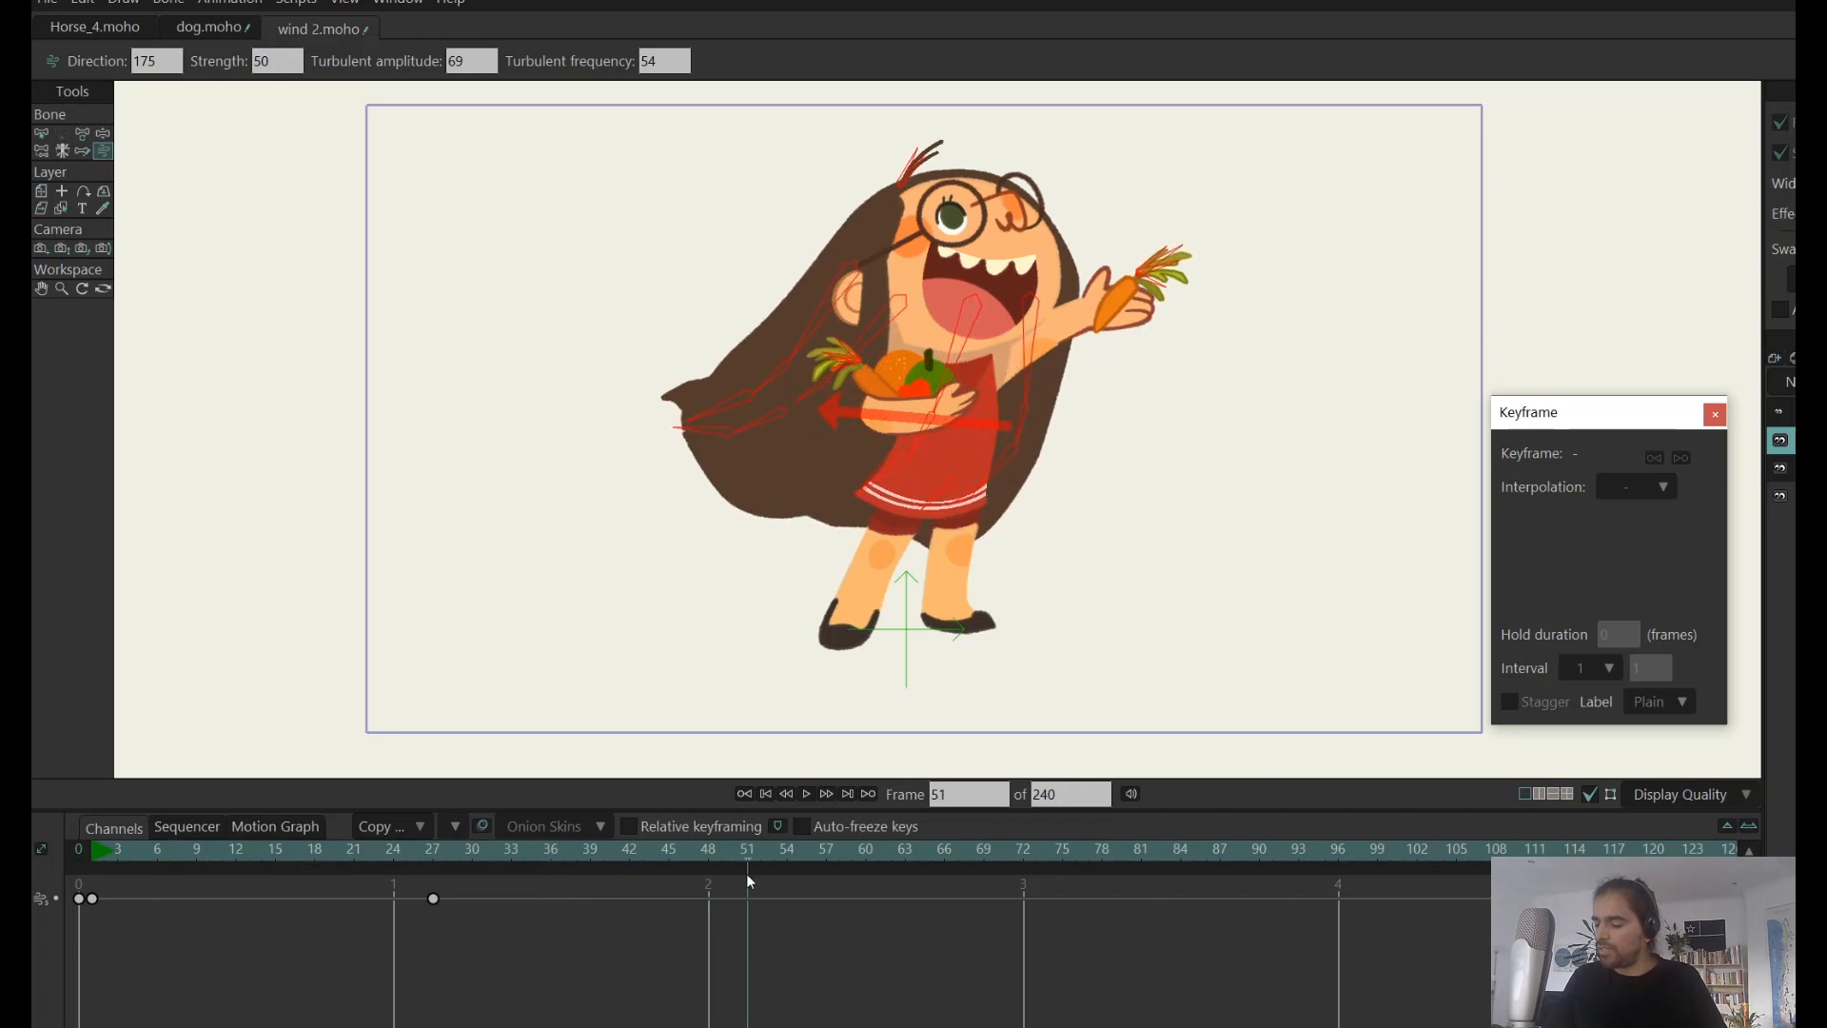
type("0")
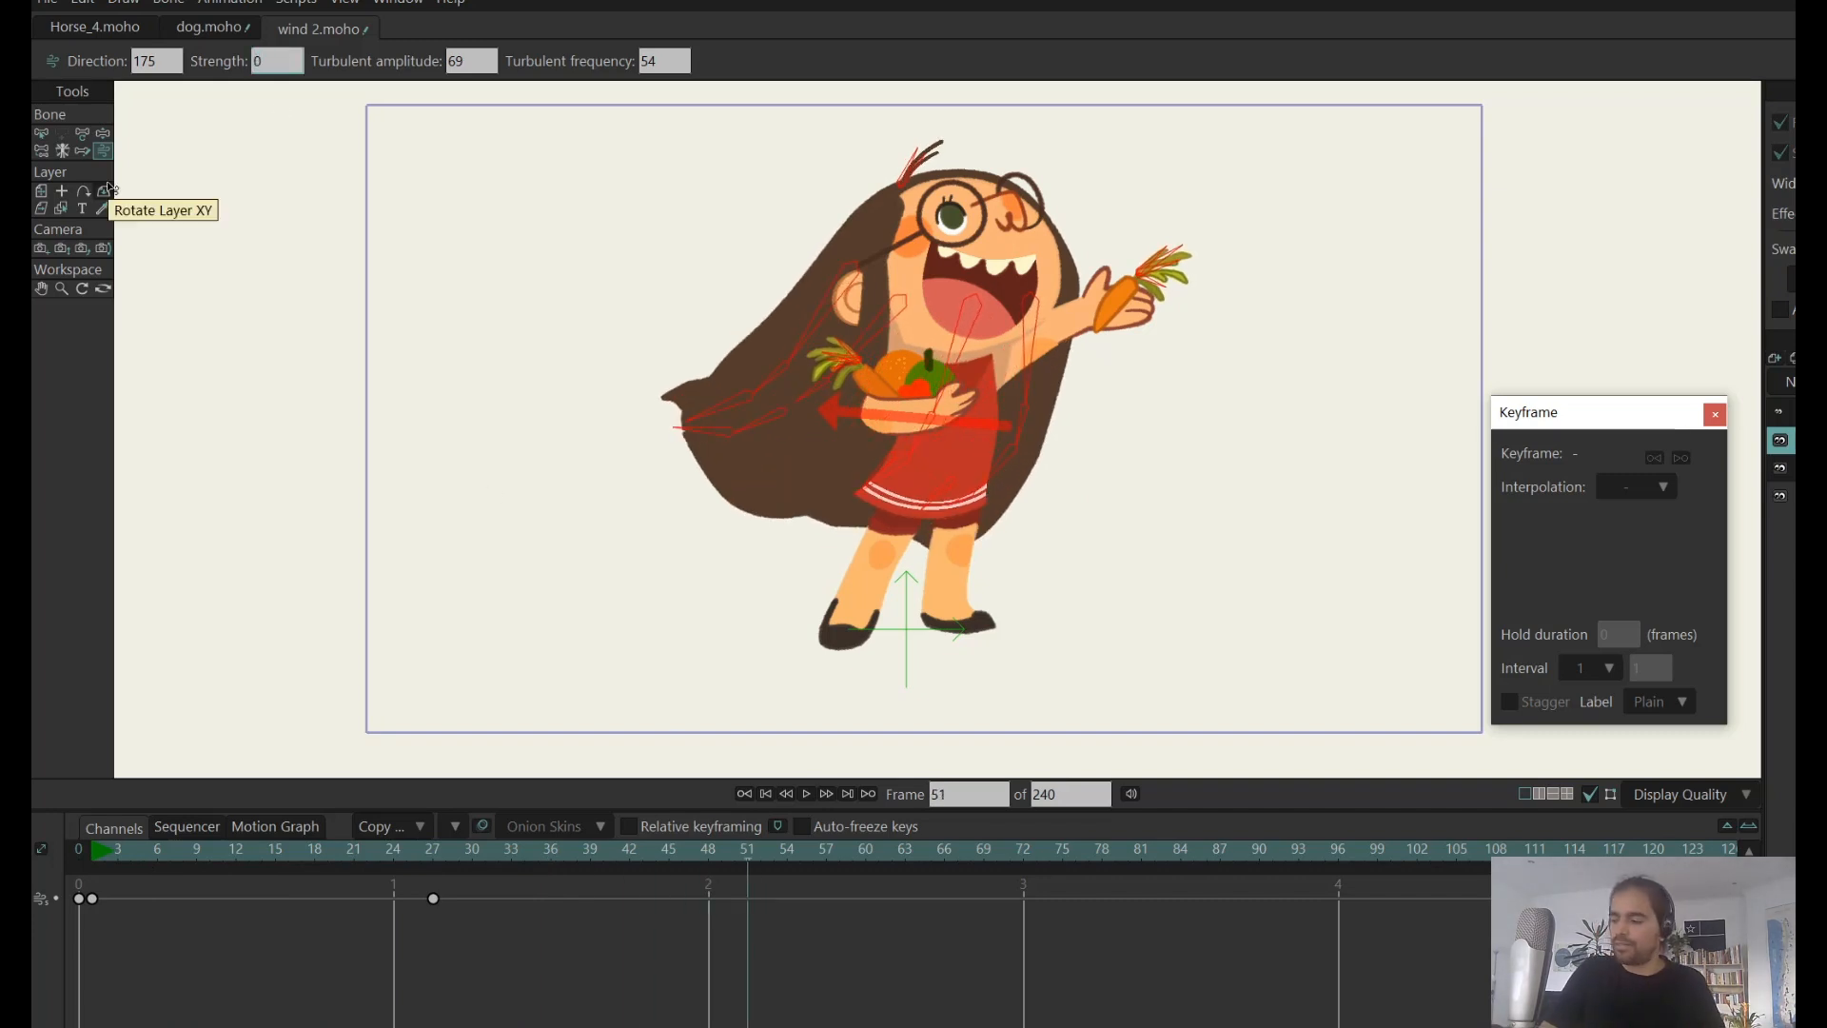
key("Return")
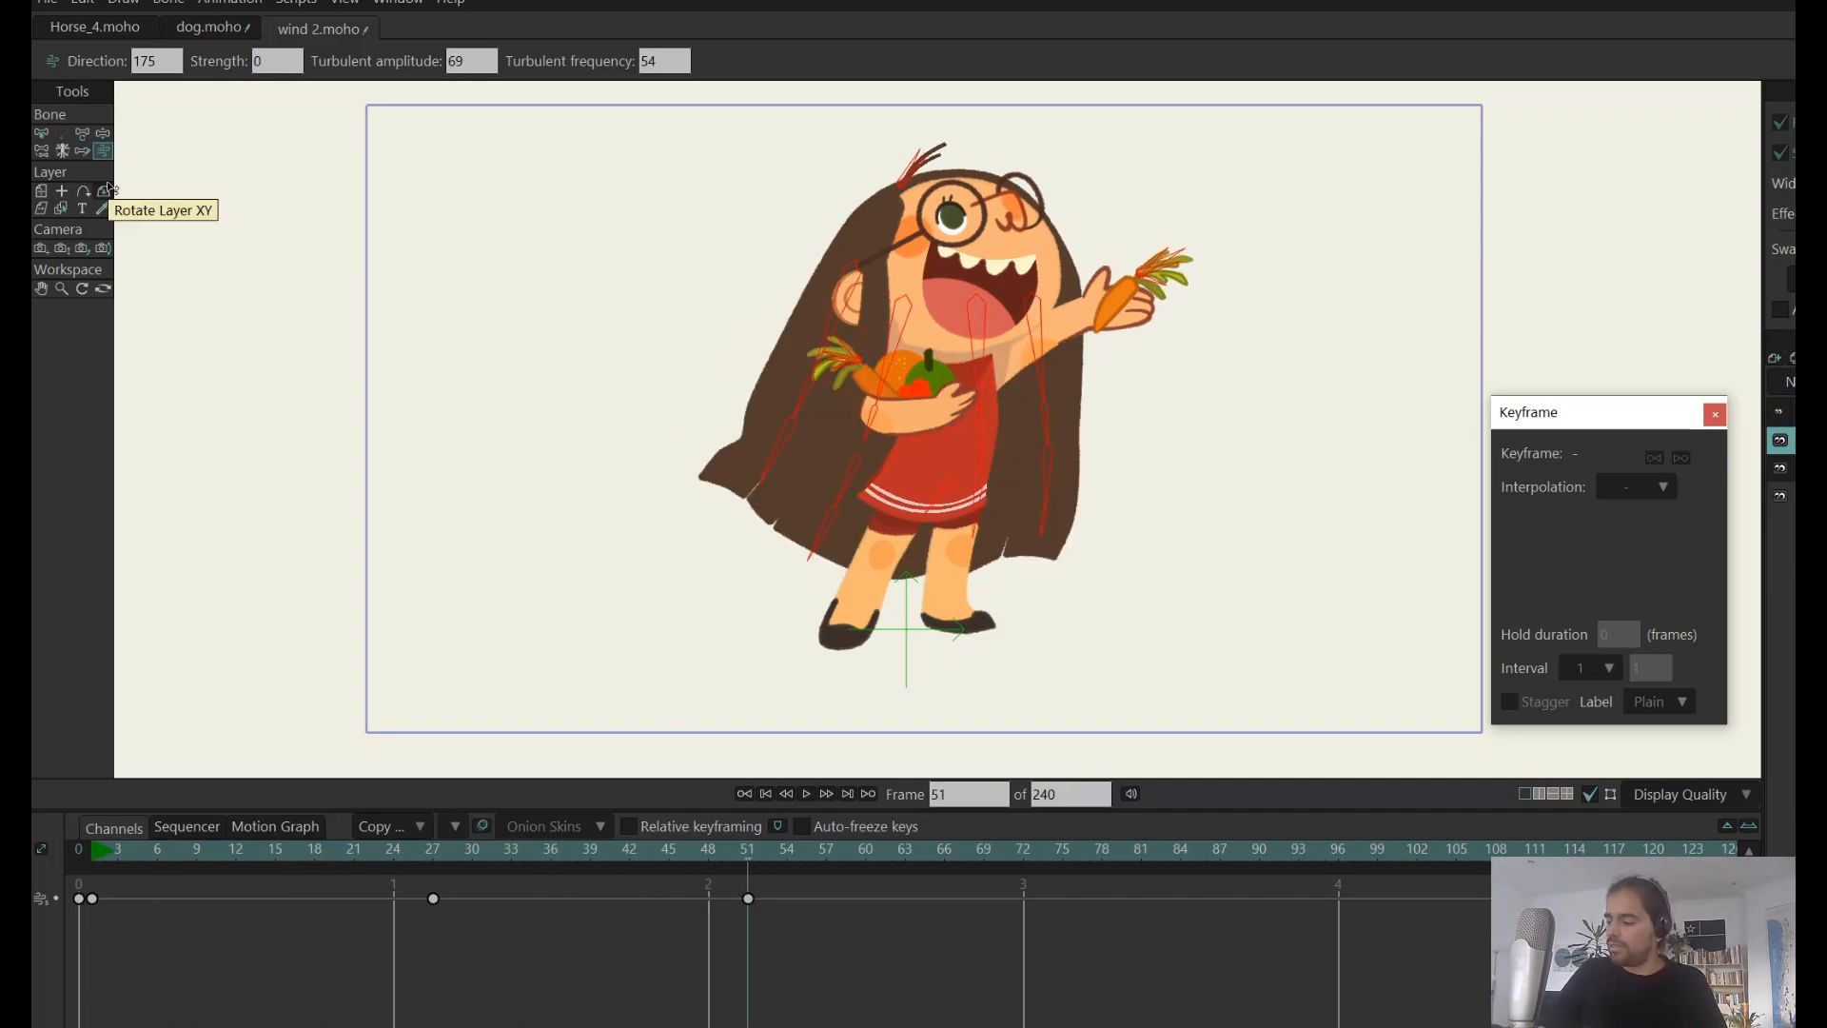
- Set the frame 51 strength keyframe to Cycle interpolation with absolute frame 2 and play the looping gusts from frame 1
right_click(749, 900)
left_click(817, 918)
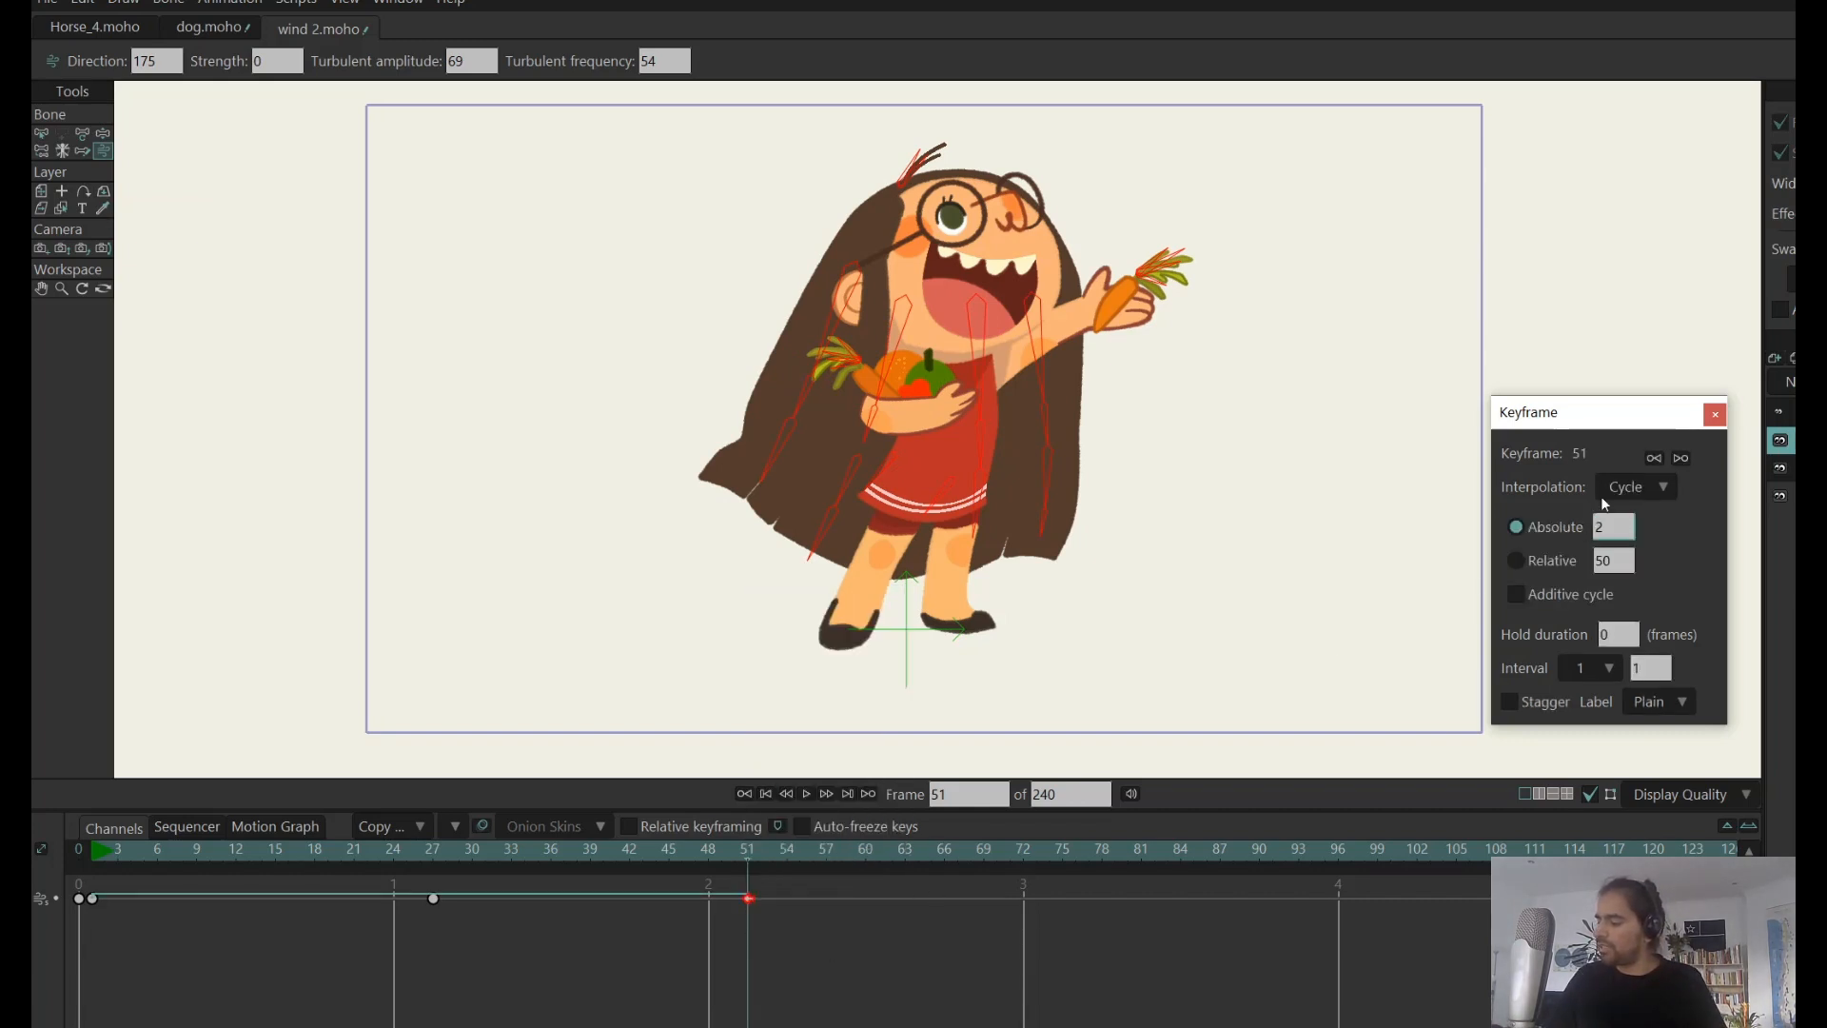
left_click(92, 859)
key("space")
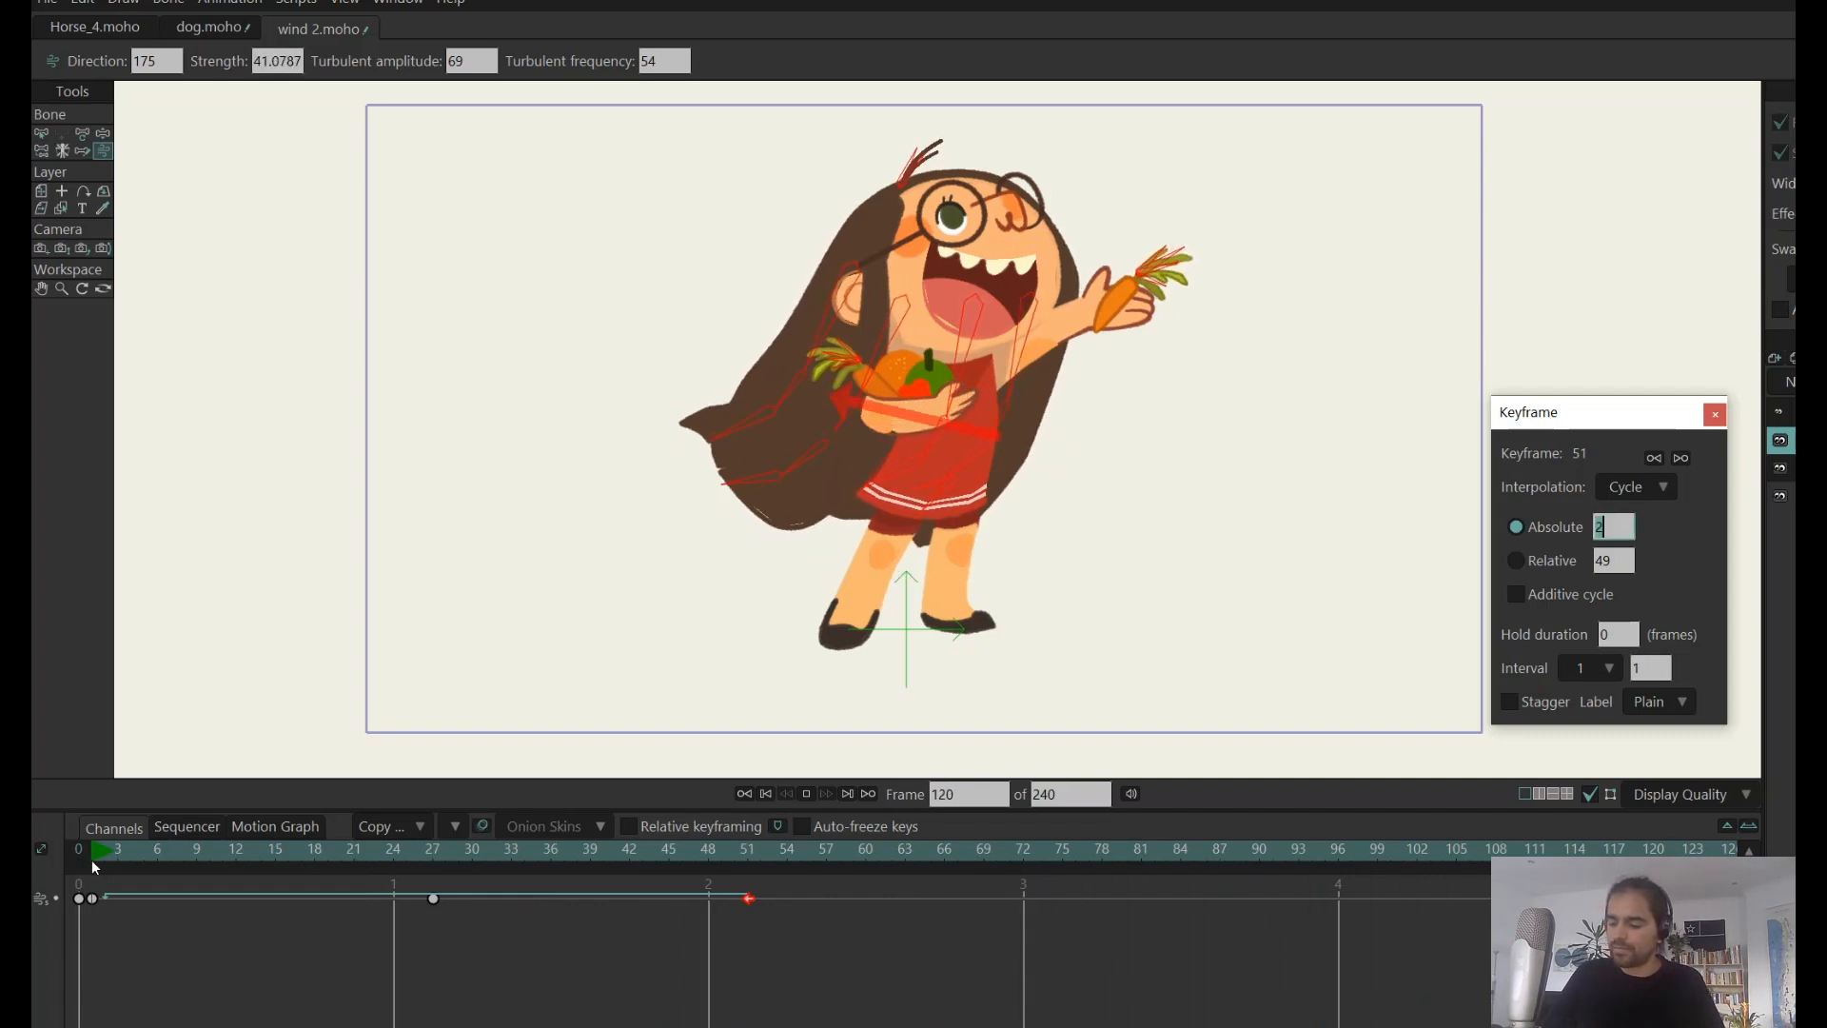
- Keyframe the wind direction at about 142.5 on frame 17 and rotate it past 360 degrees on frame 67
left_click(93, 851)
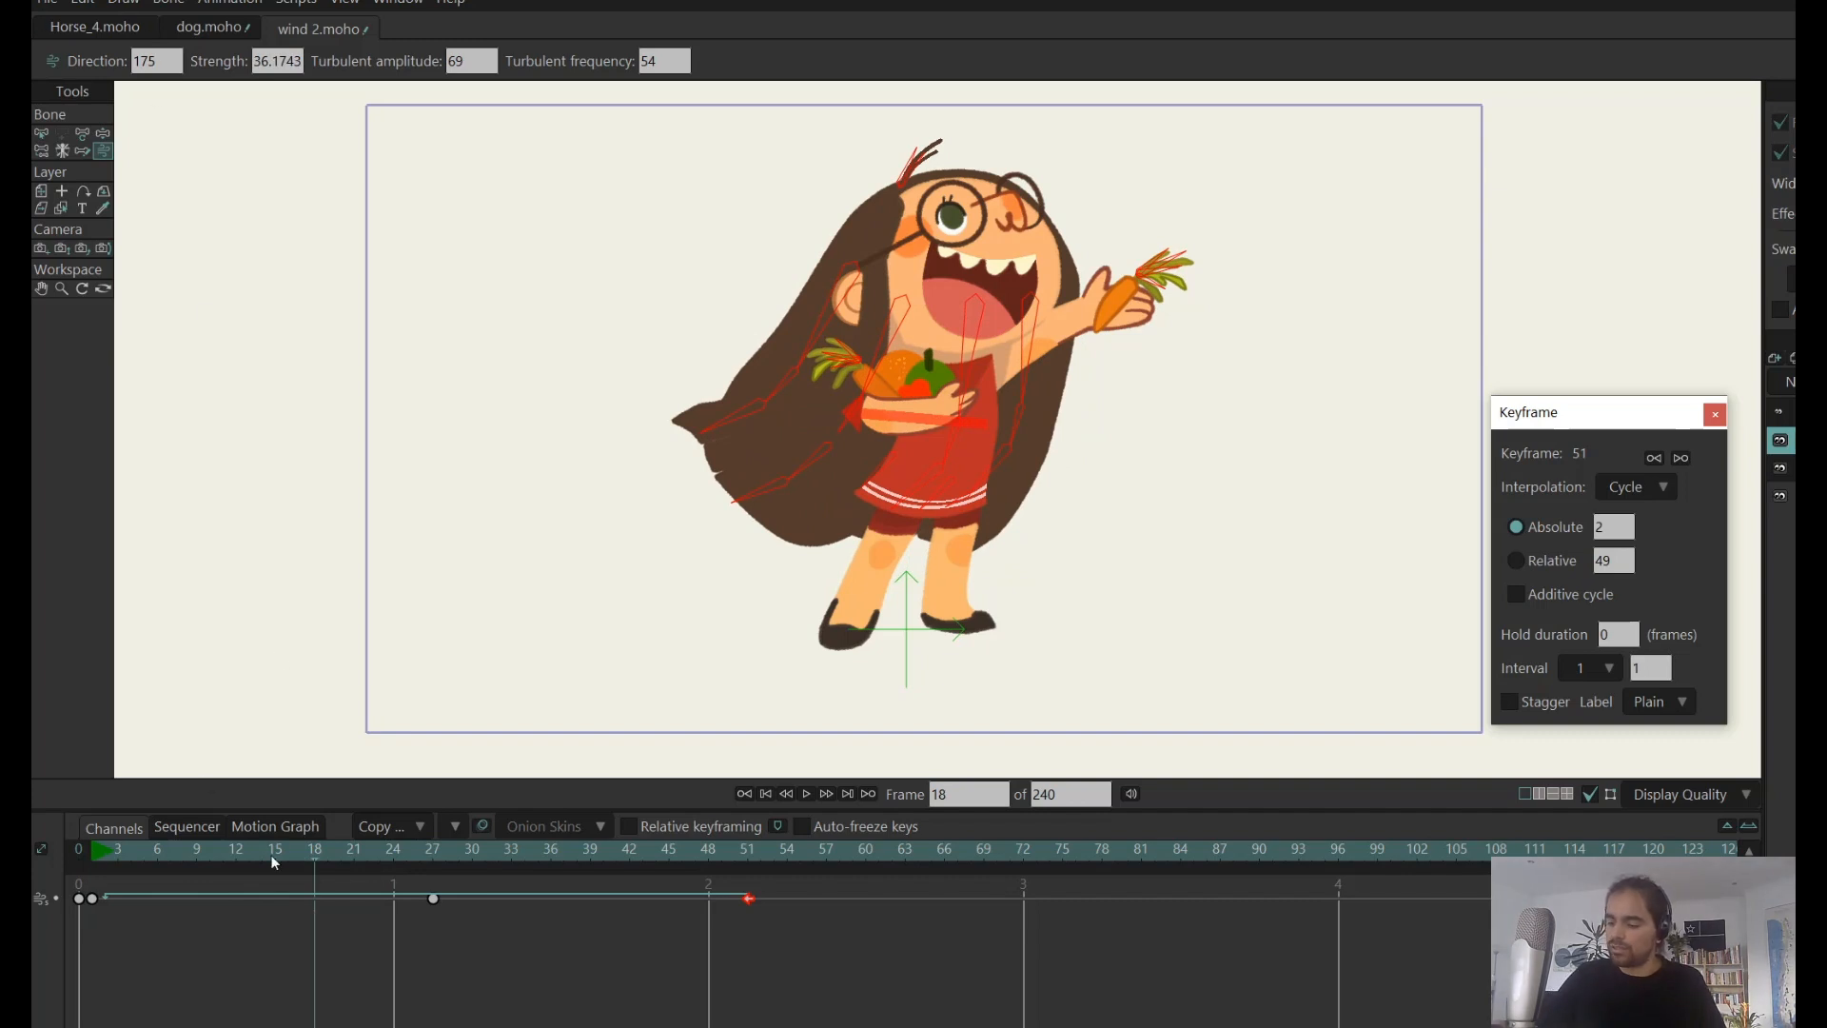
left_click(304, 866)
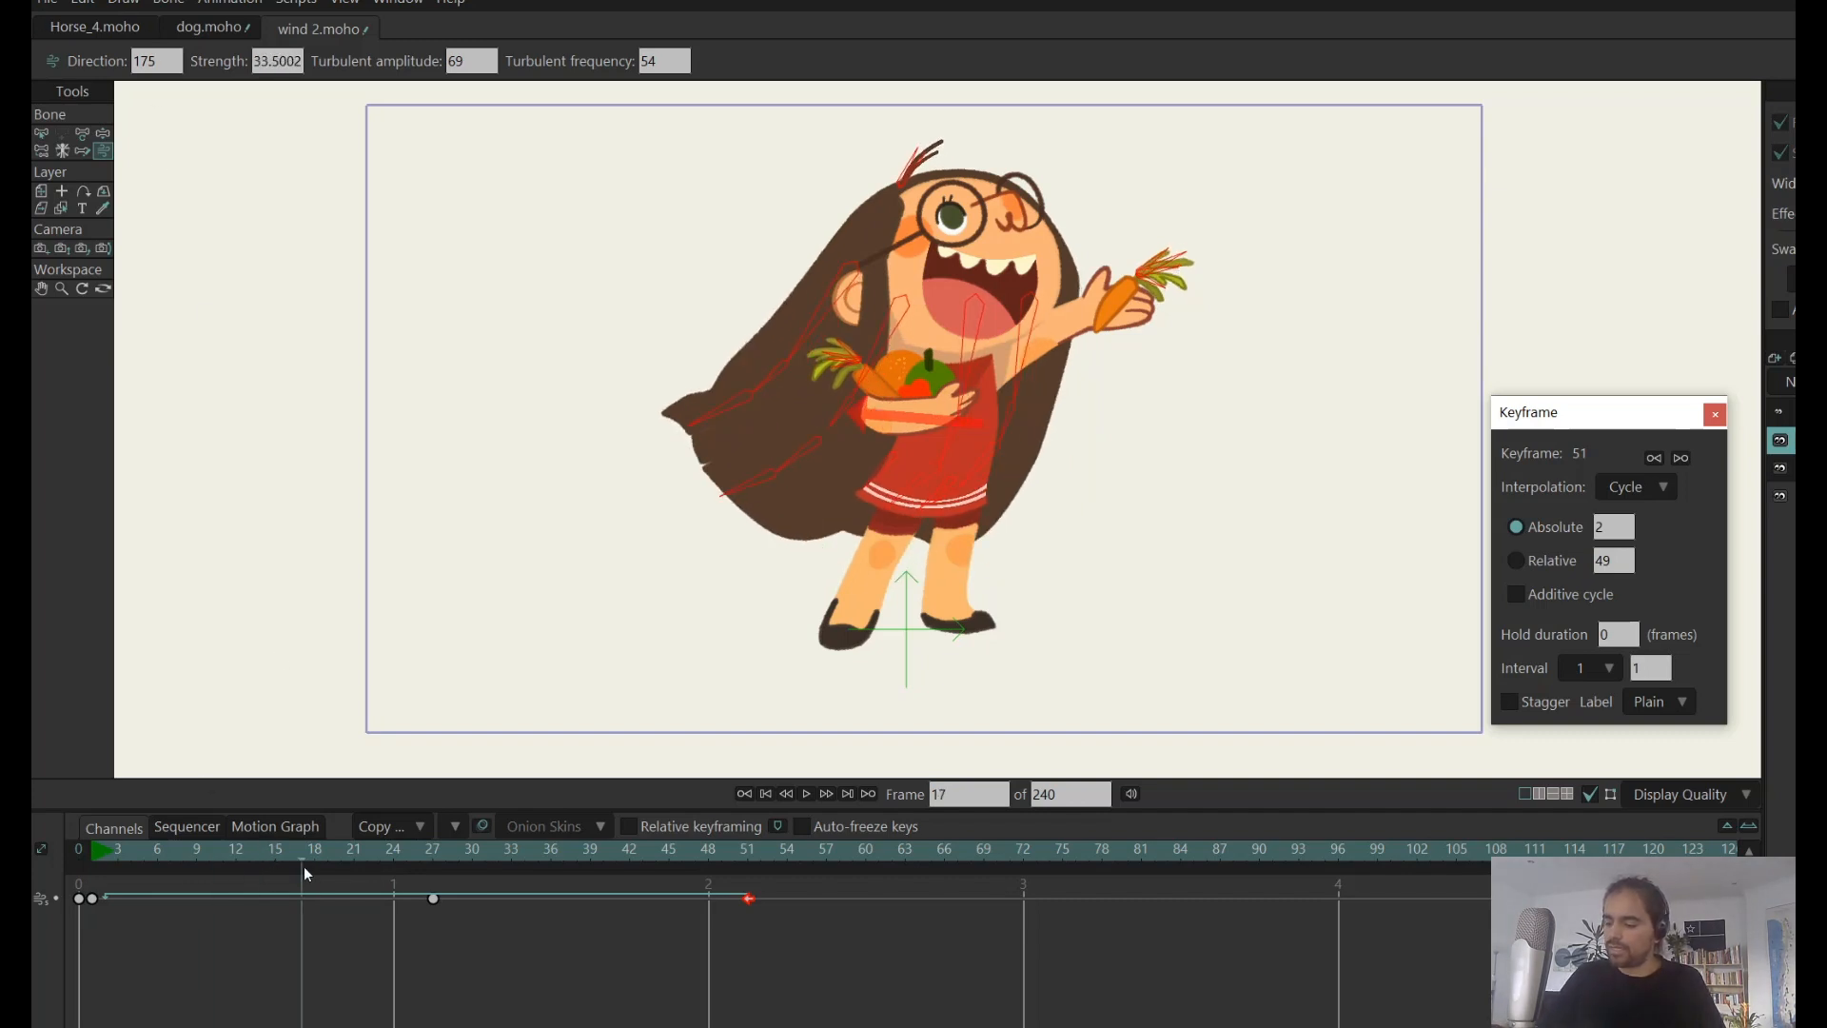
double_click(152, 61)
type("270")
key("Return")
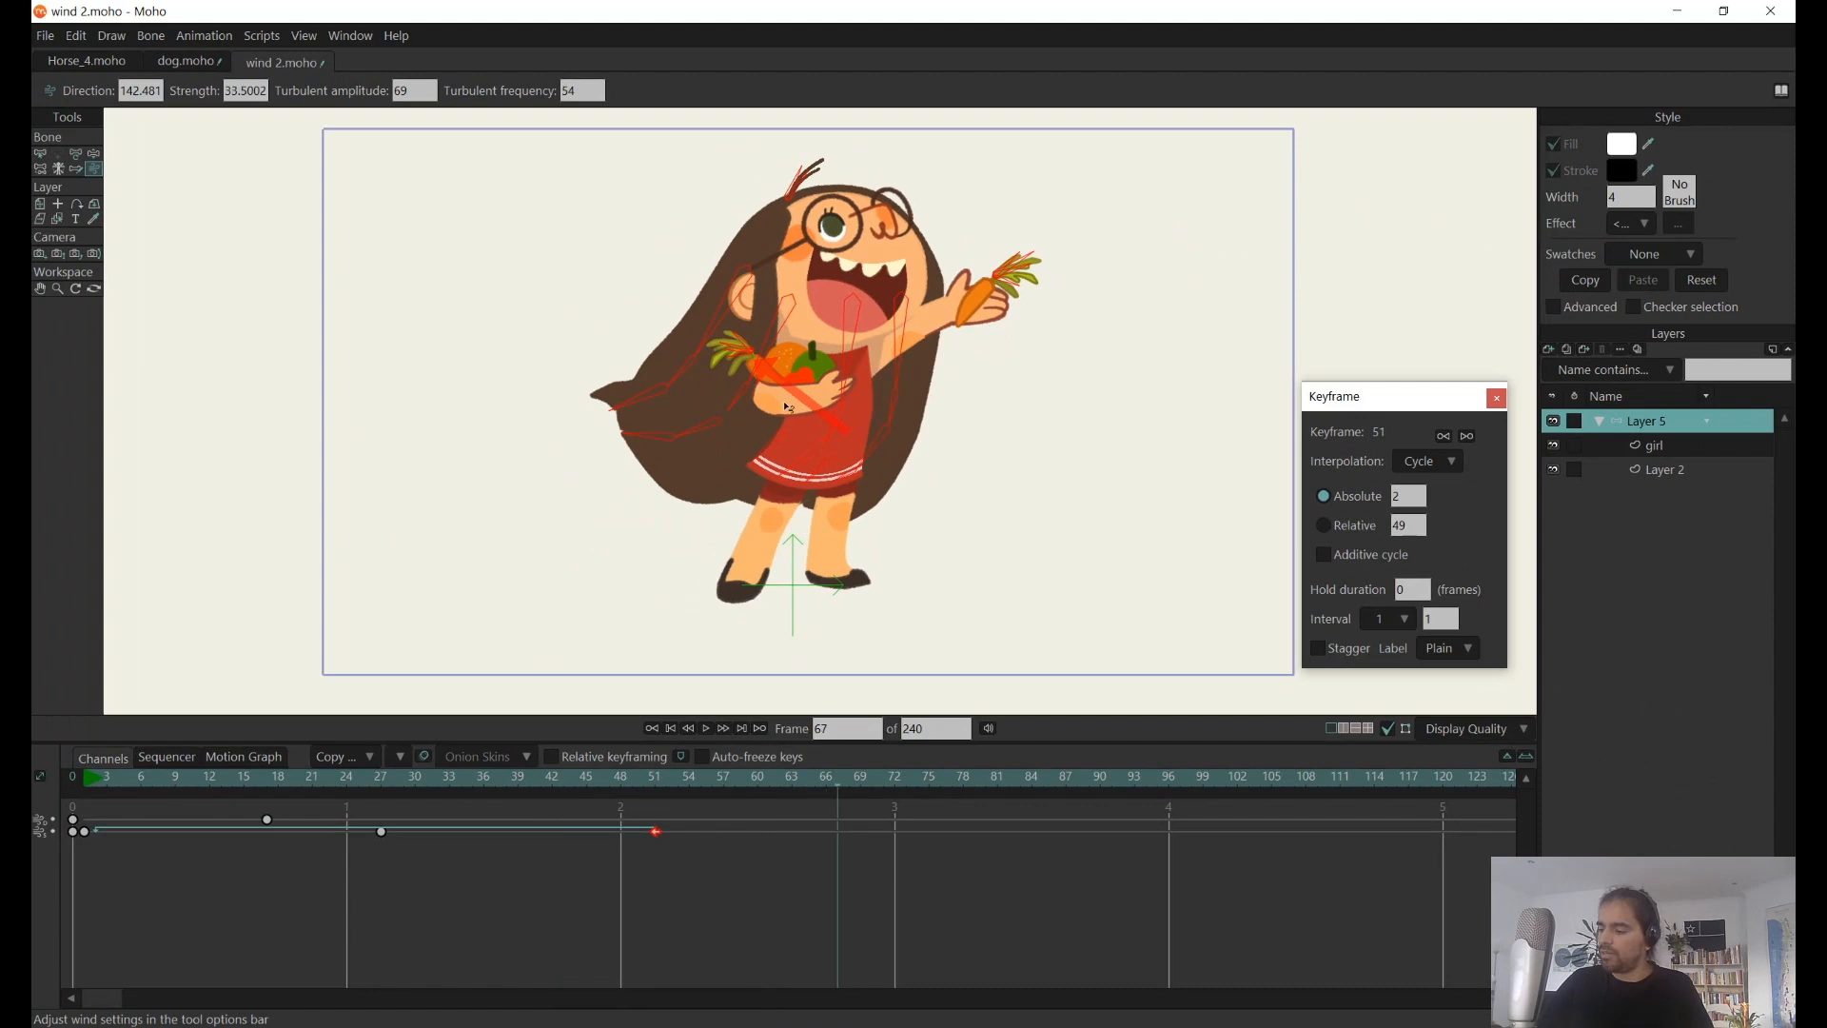
left_click_drag(786, 407, 771, 372)
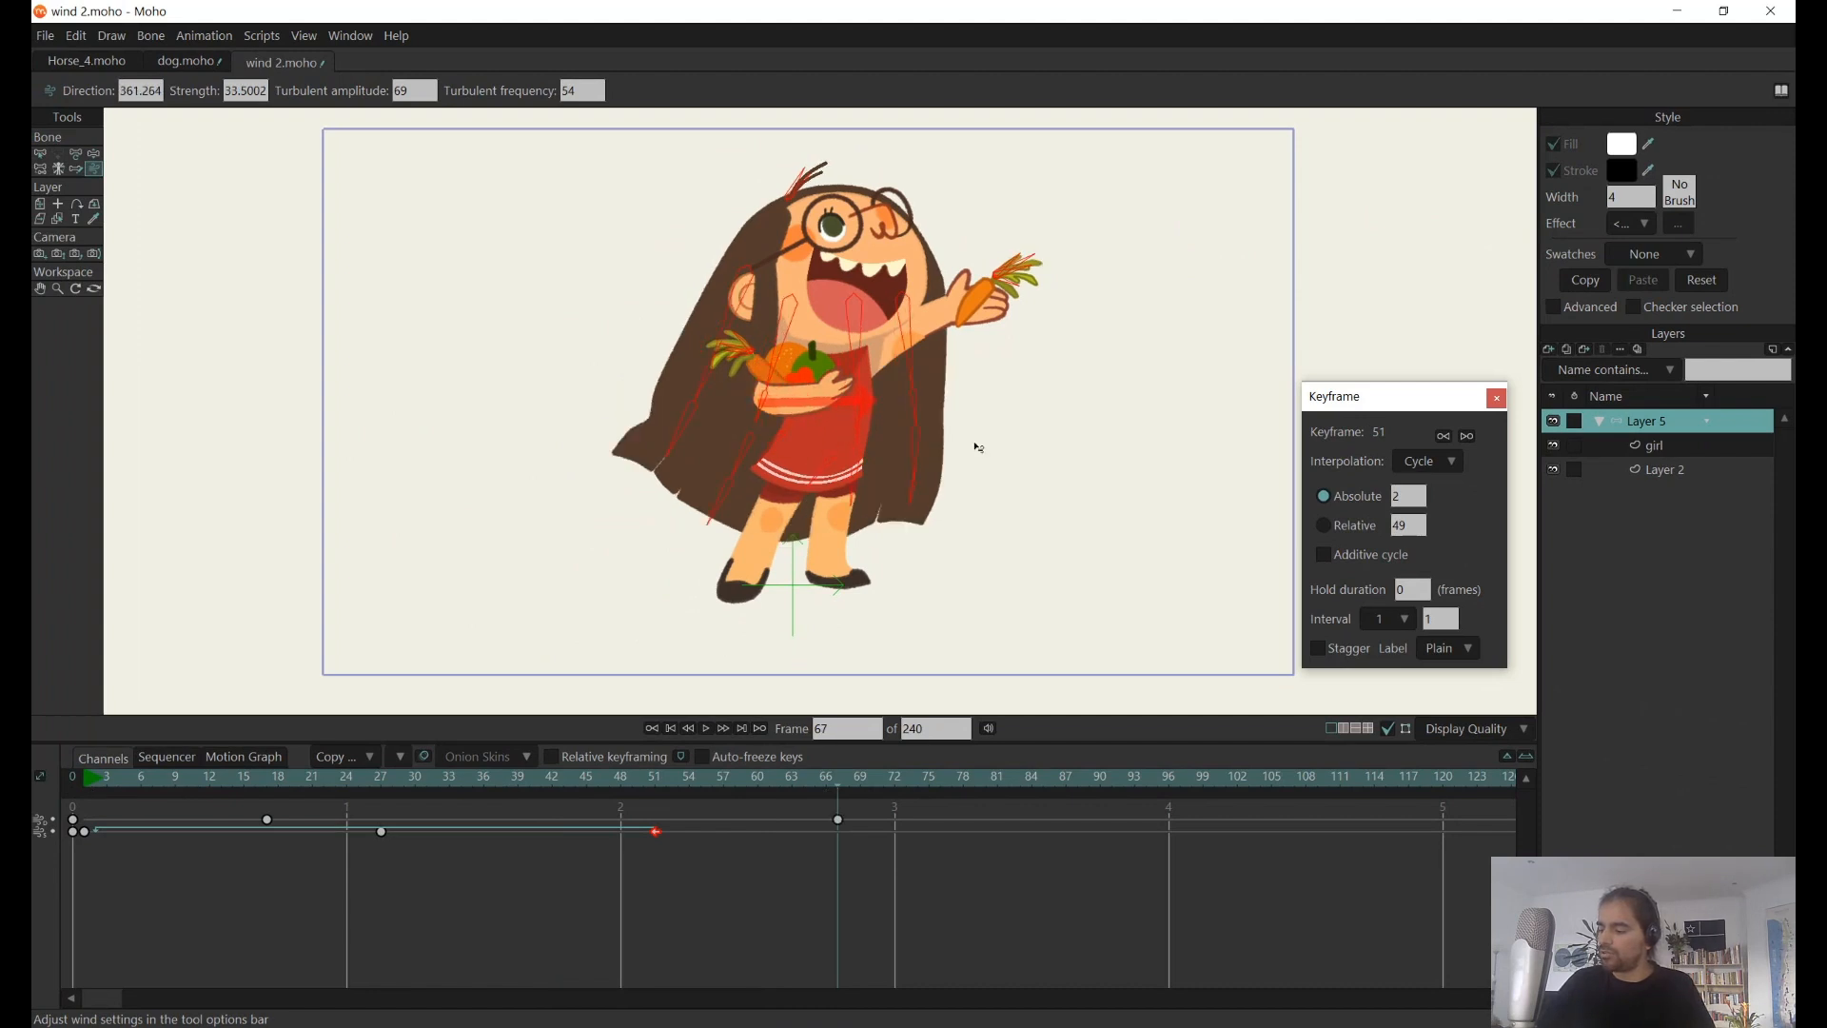
- Play the wind from frame 1, stop at frame 35 and keyframe a higher turbulent amplitude there
left_click(86, 778)
key("space")
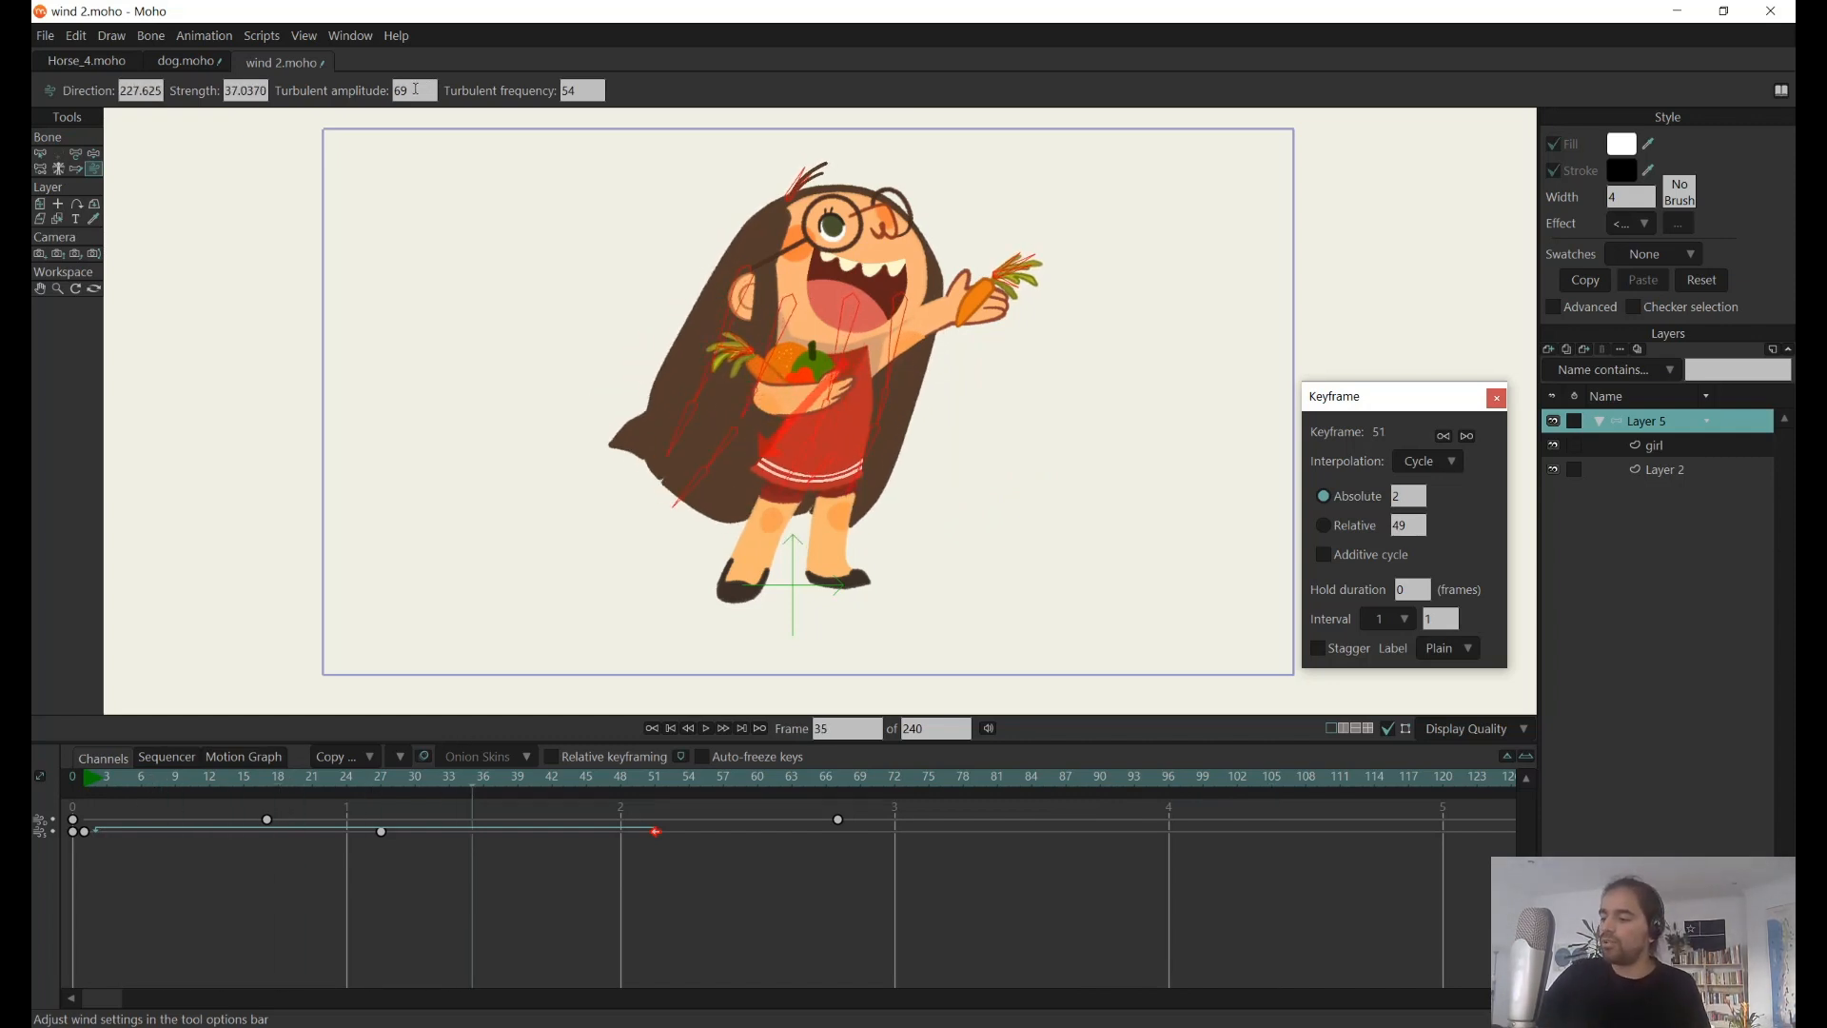
type("74")
key("Return")
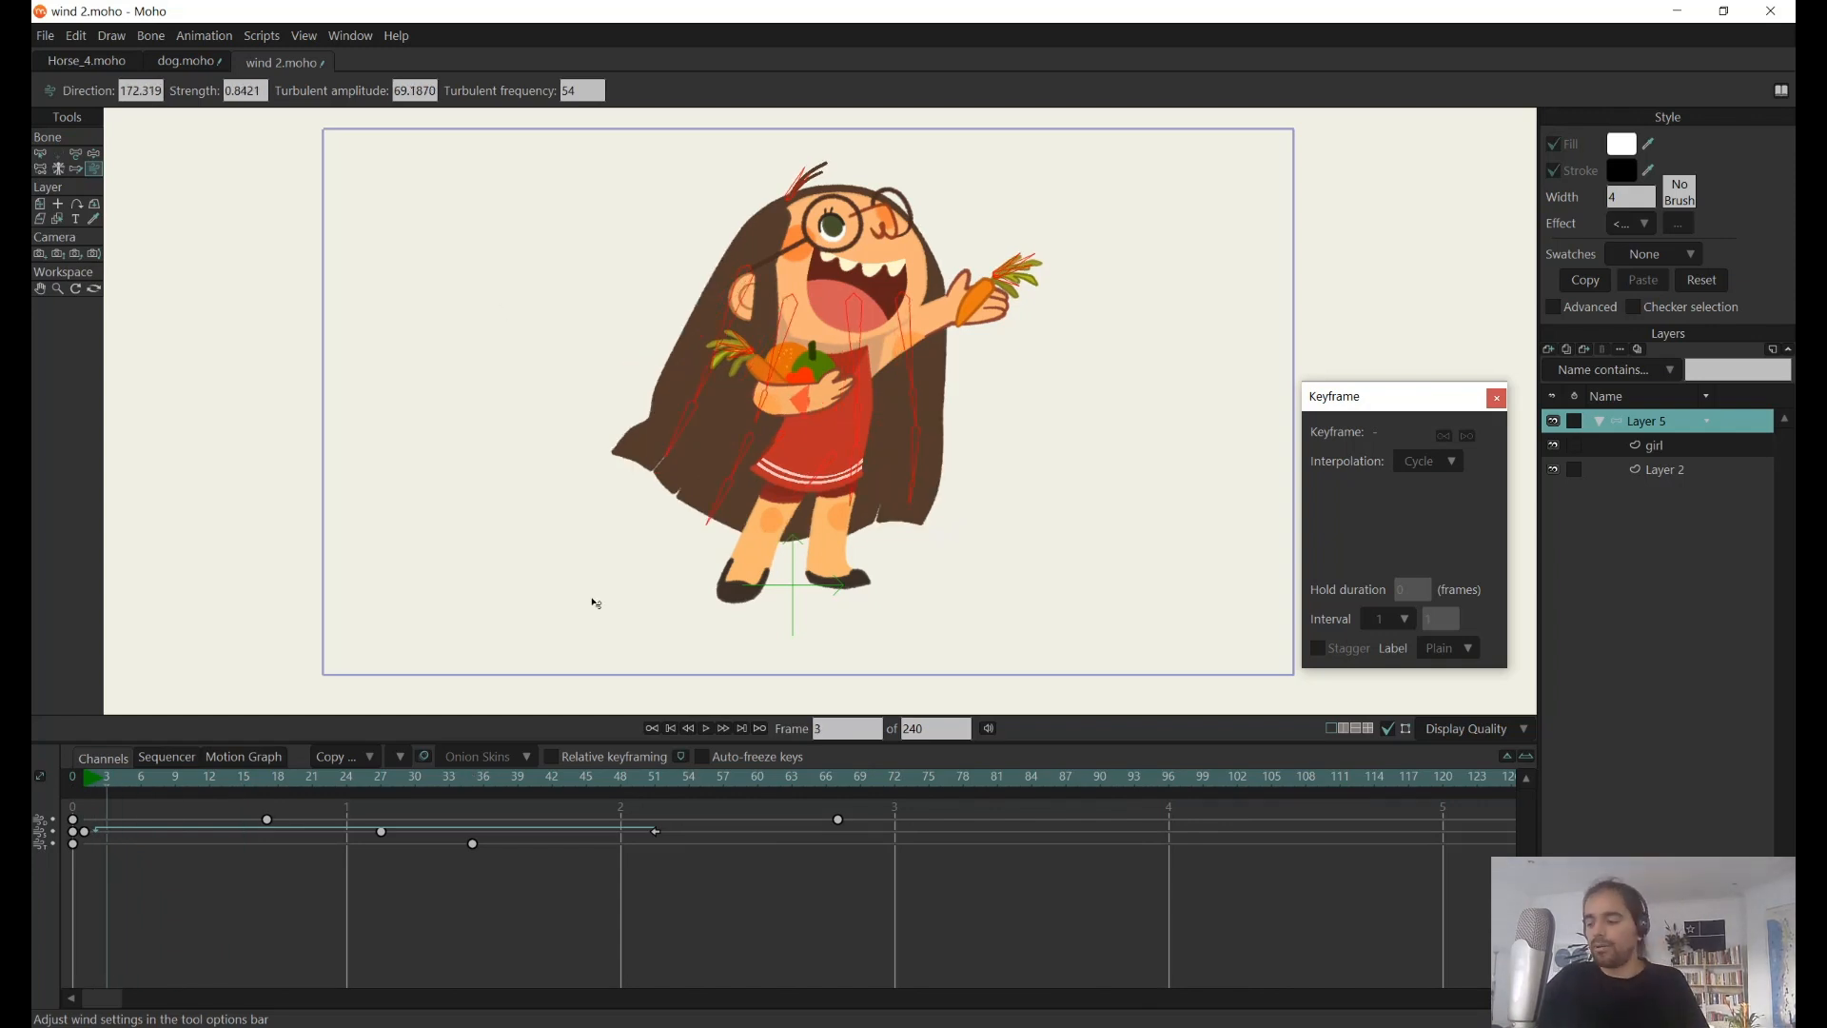
- Play from frame 0 with the bone selection tool active and lower the selected bones' dynamics spring force to 0.30
left_click(80, 805)
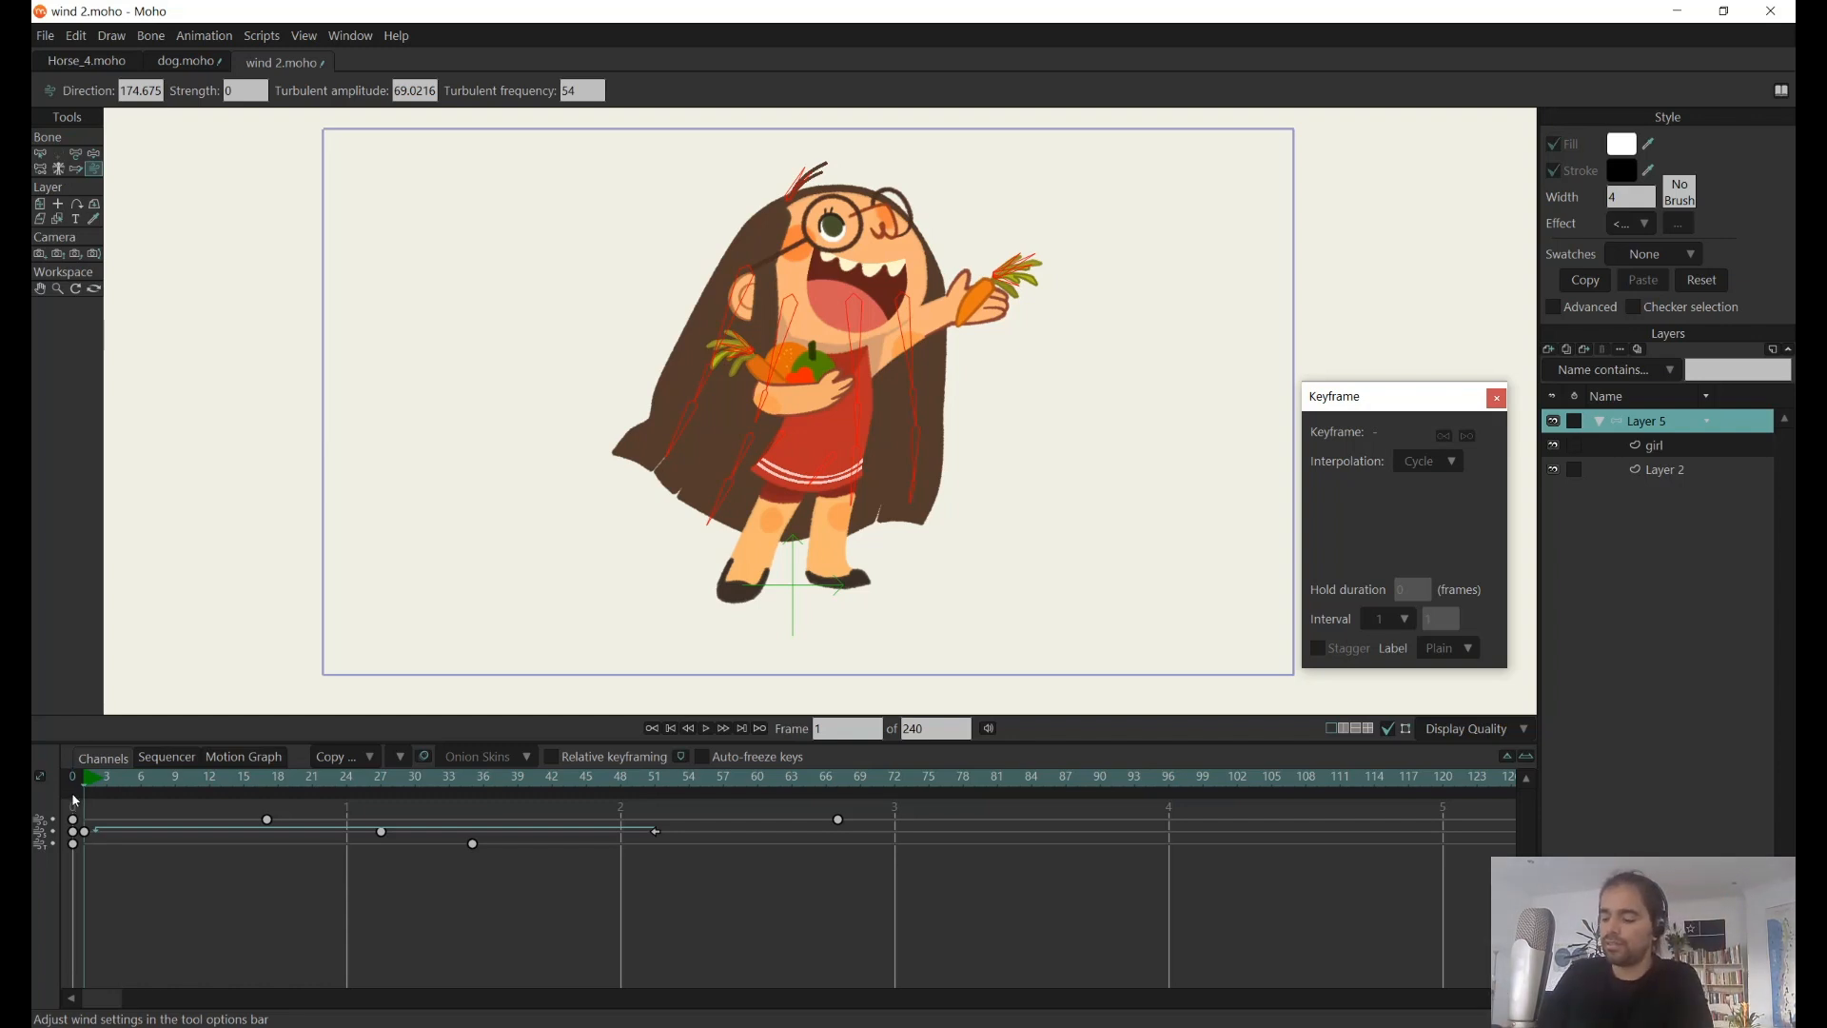
left_click(74, 799)
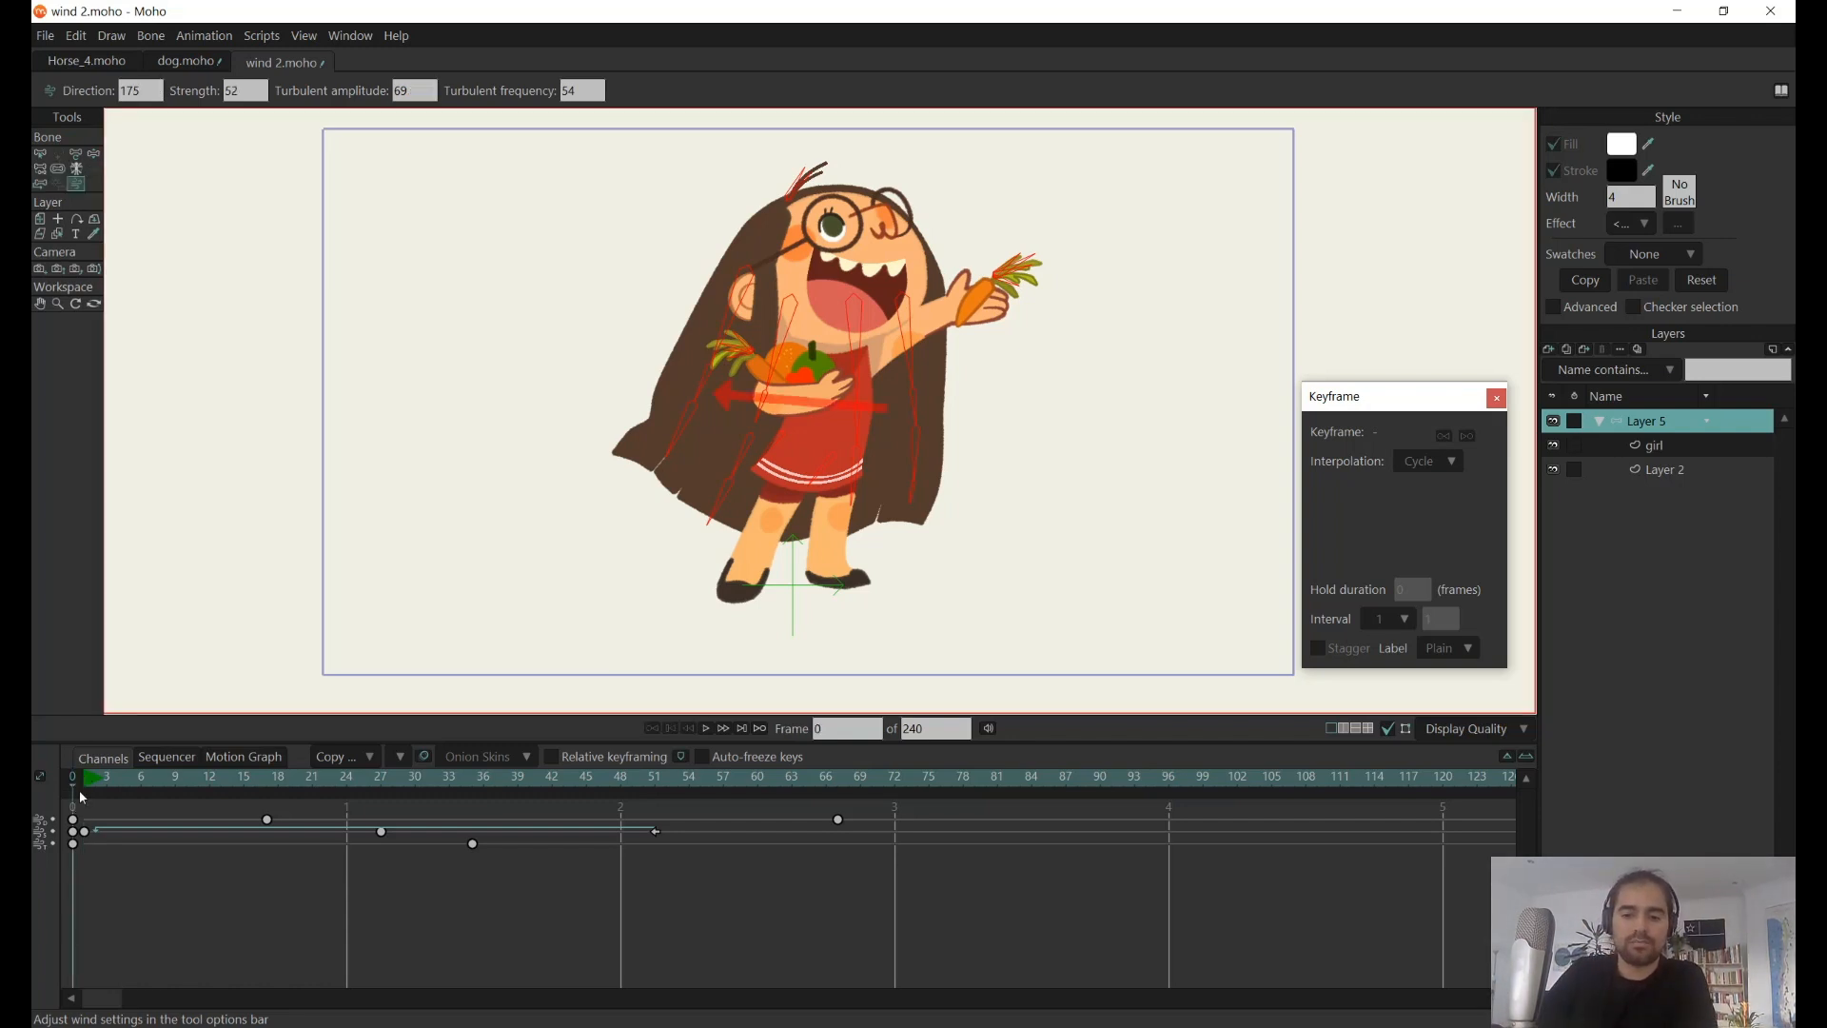
left_click(40, 155)
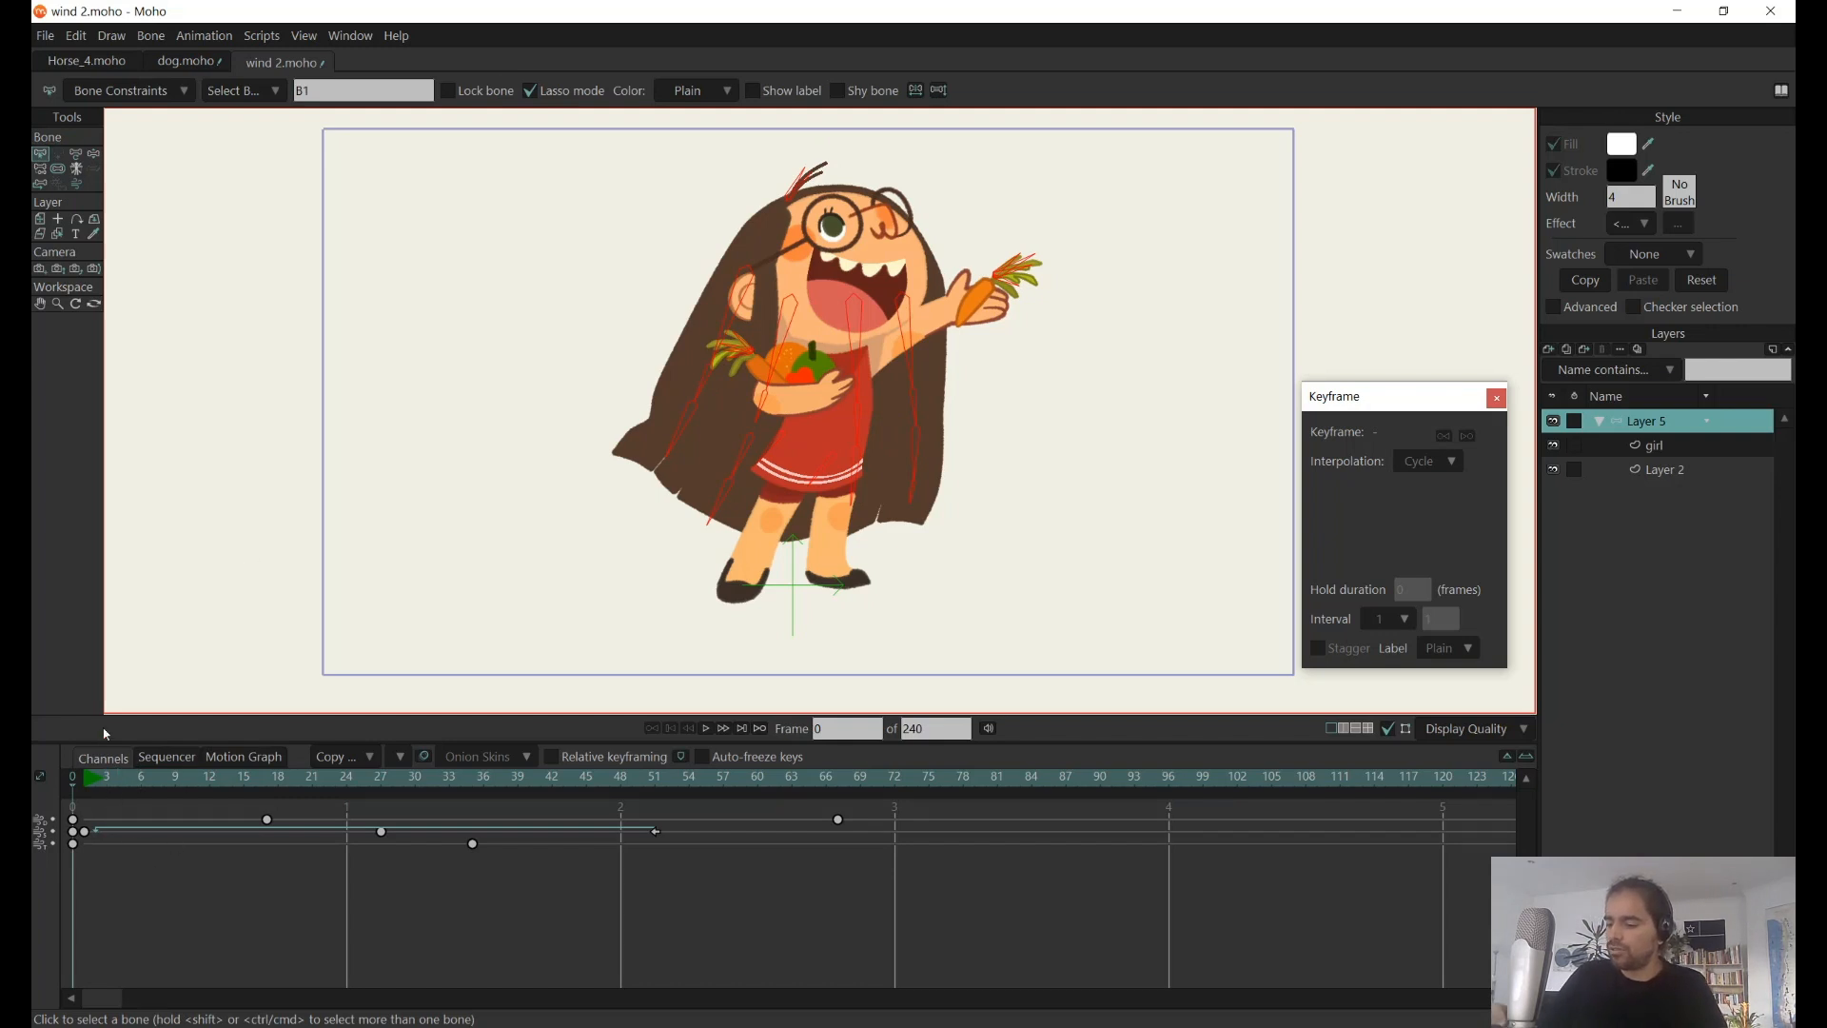
key("space")
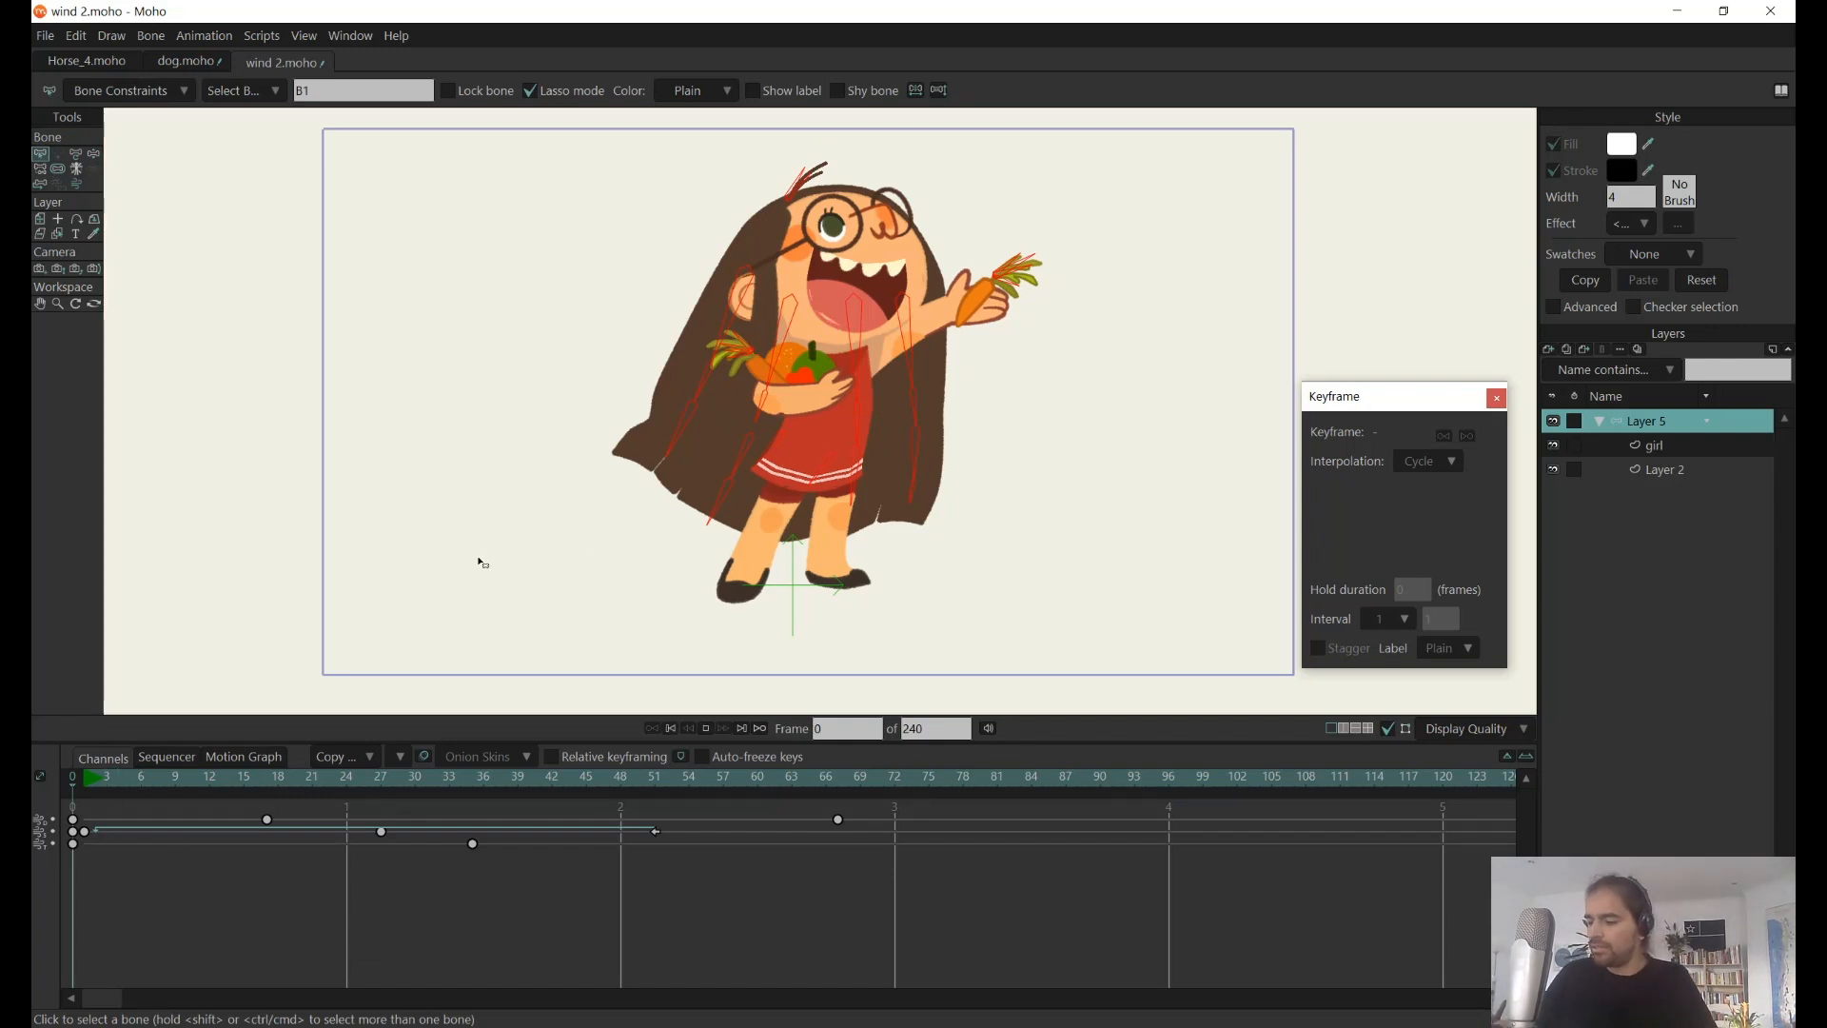
left_click(134, 90)
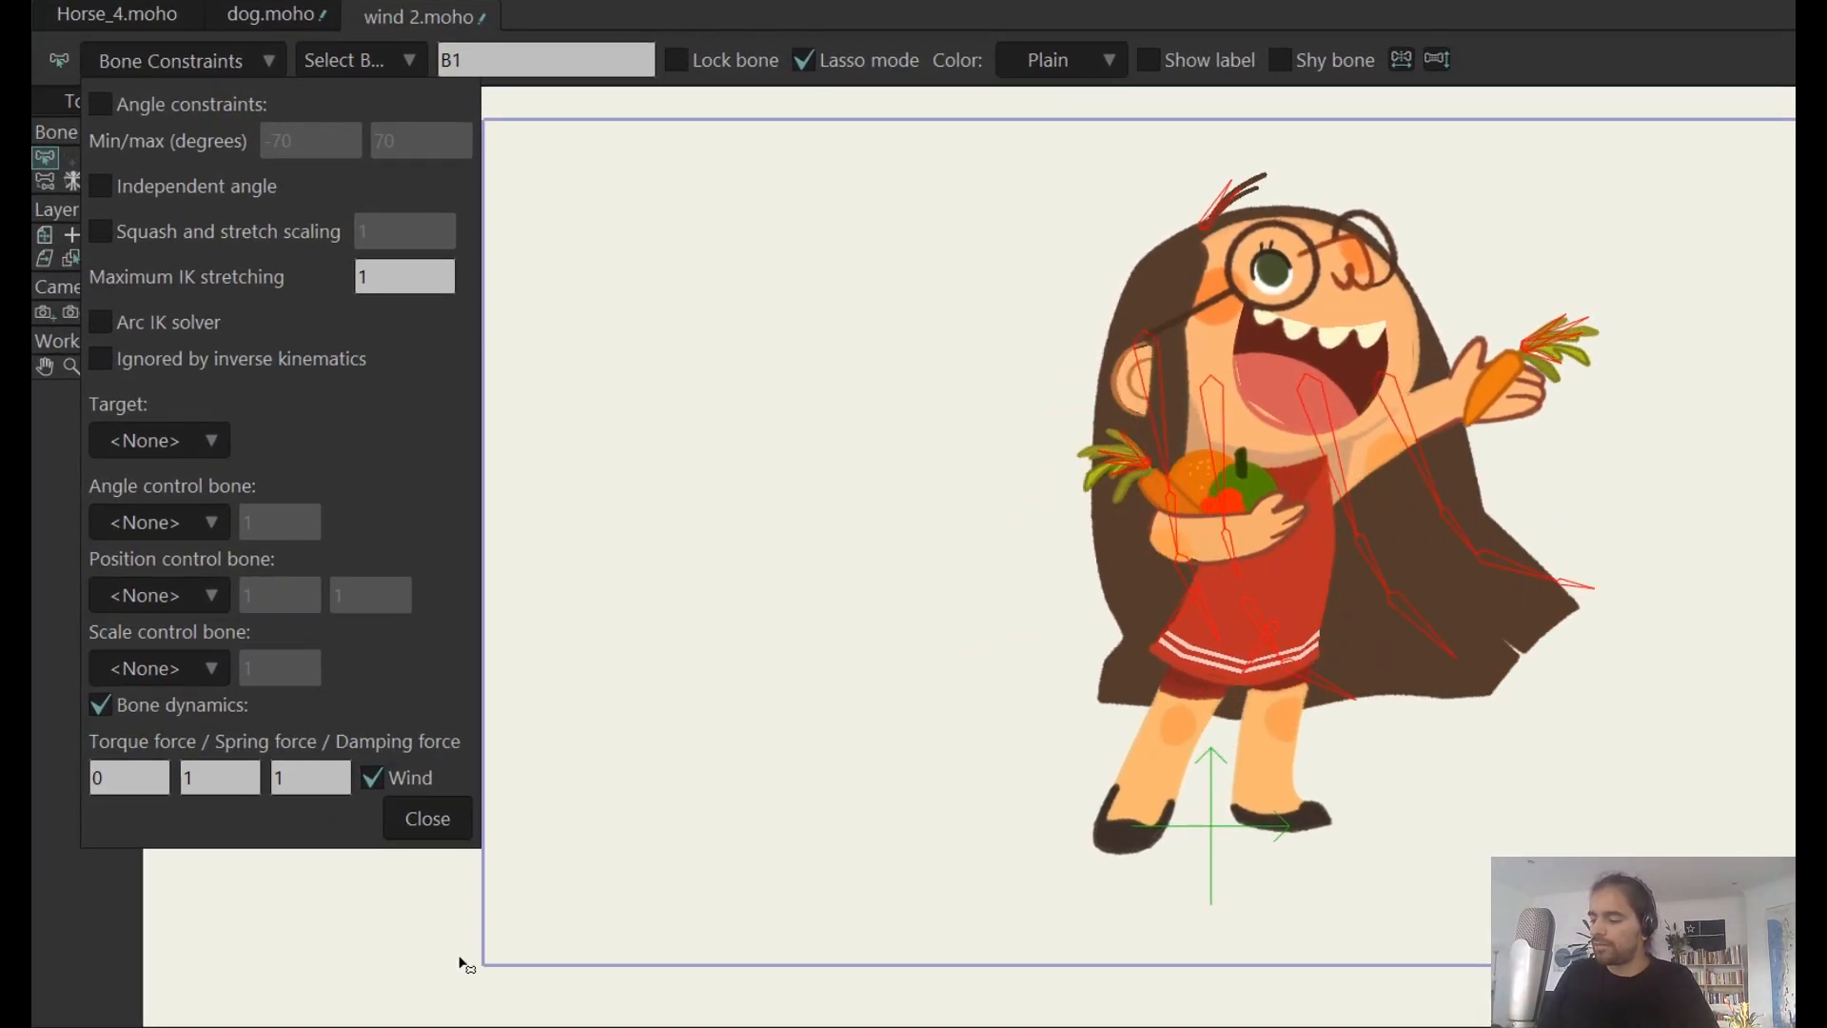
double_click(235, 775)
type("0.40")
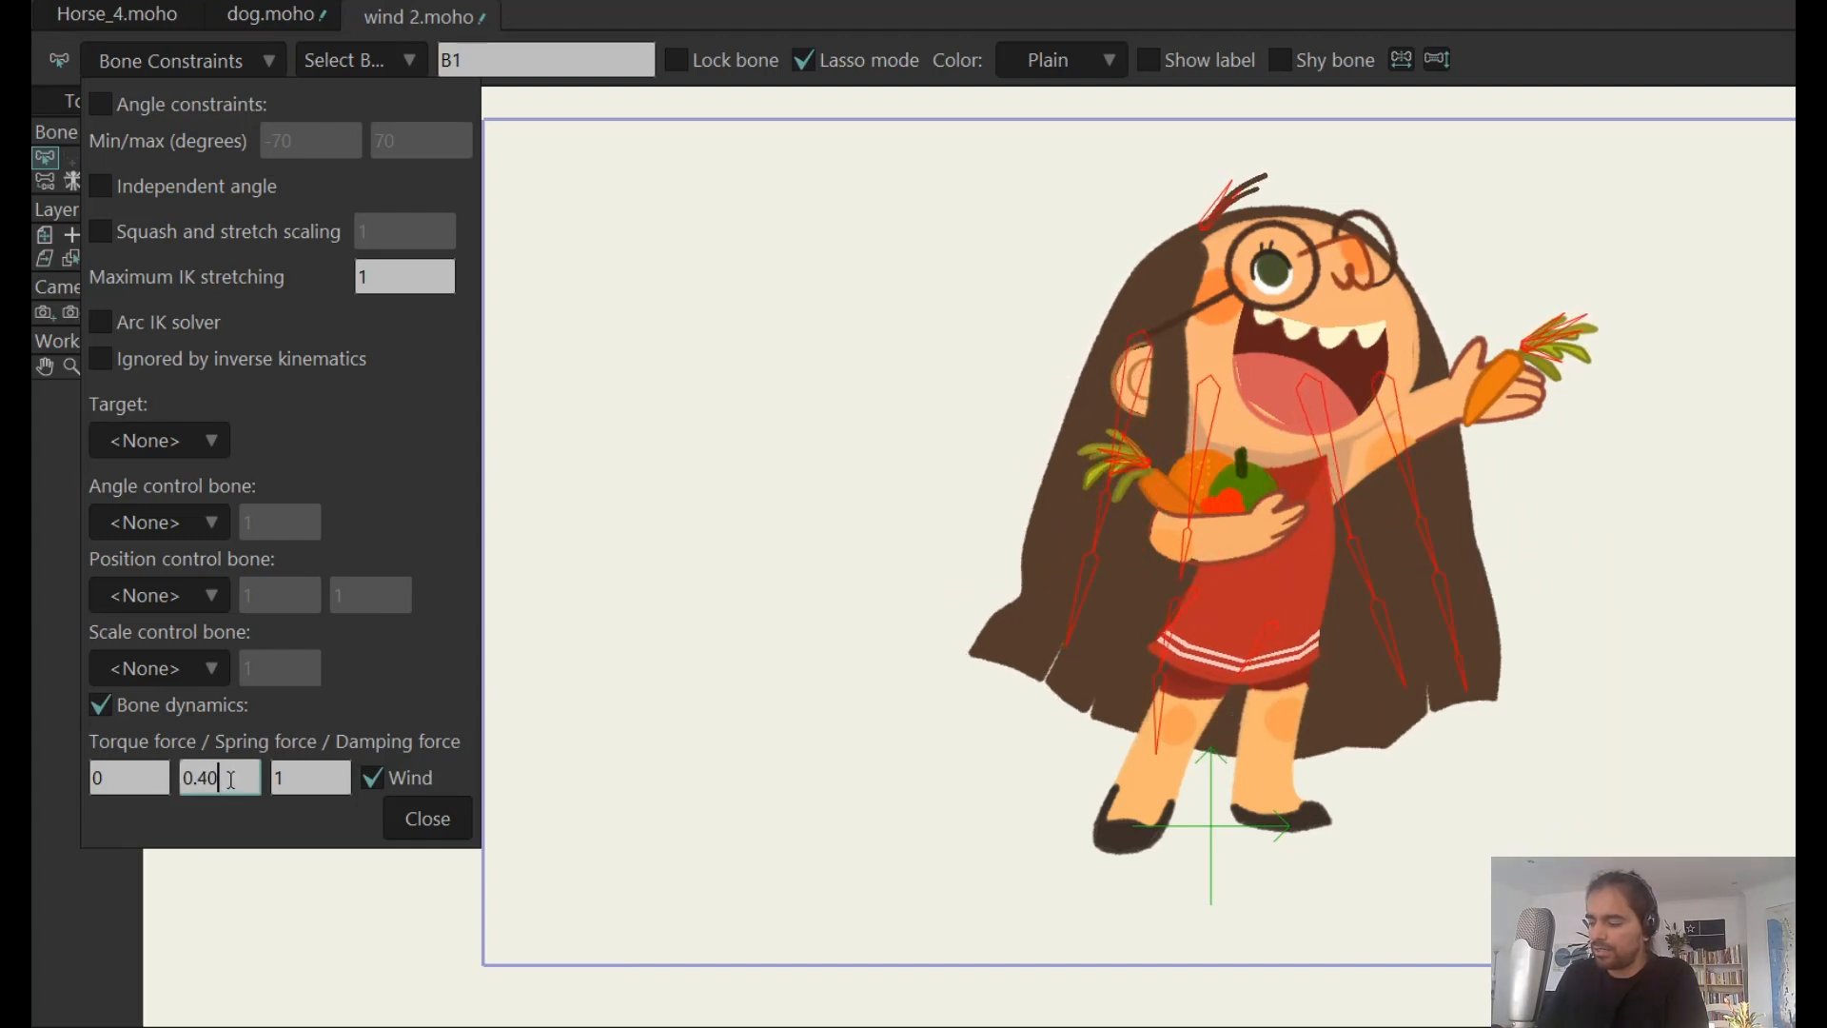
scroll(231, 780, "down", 1)
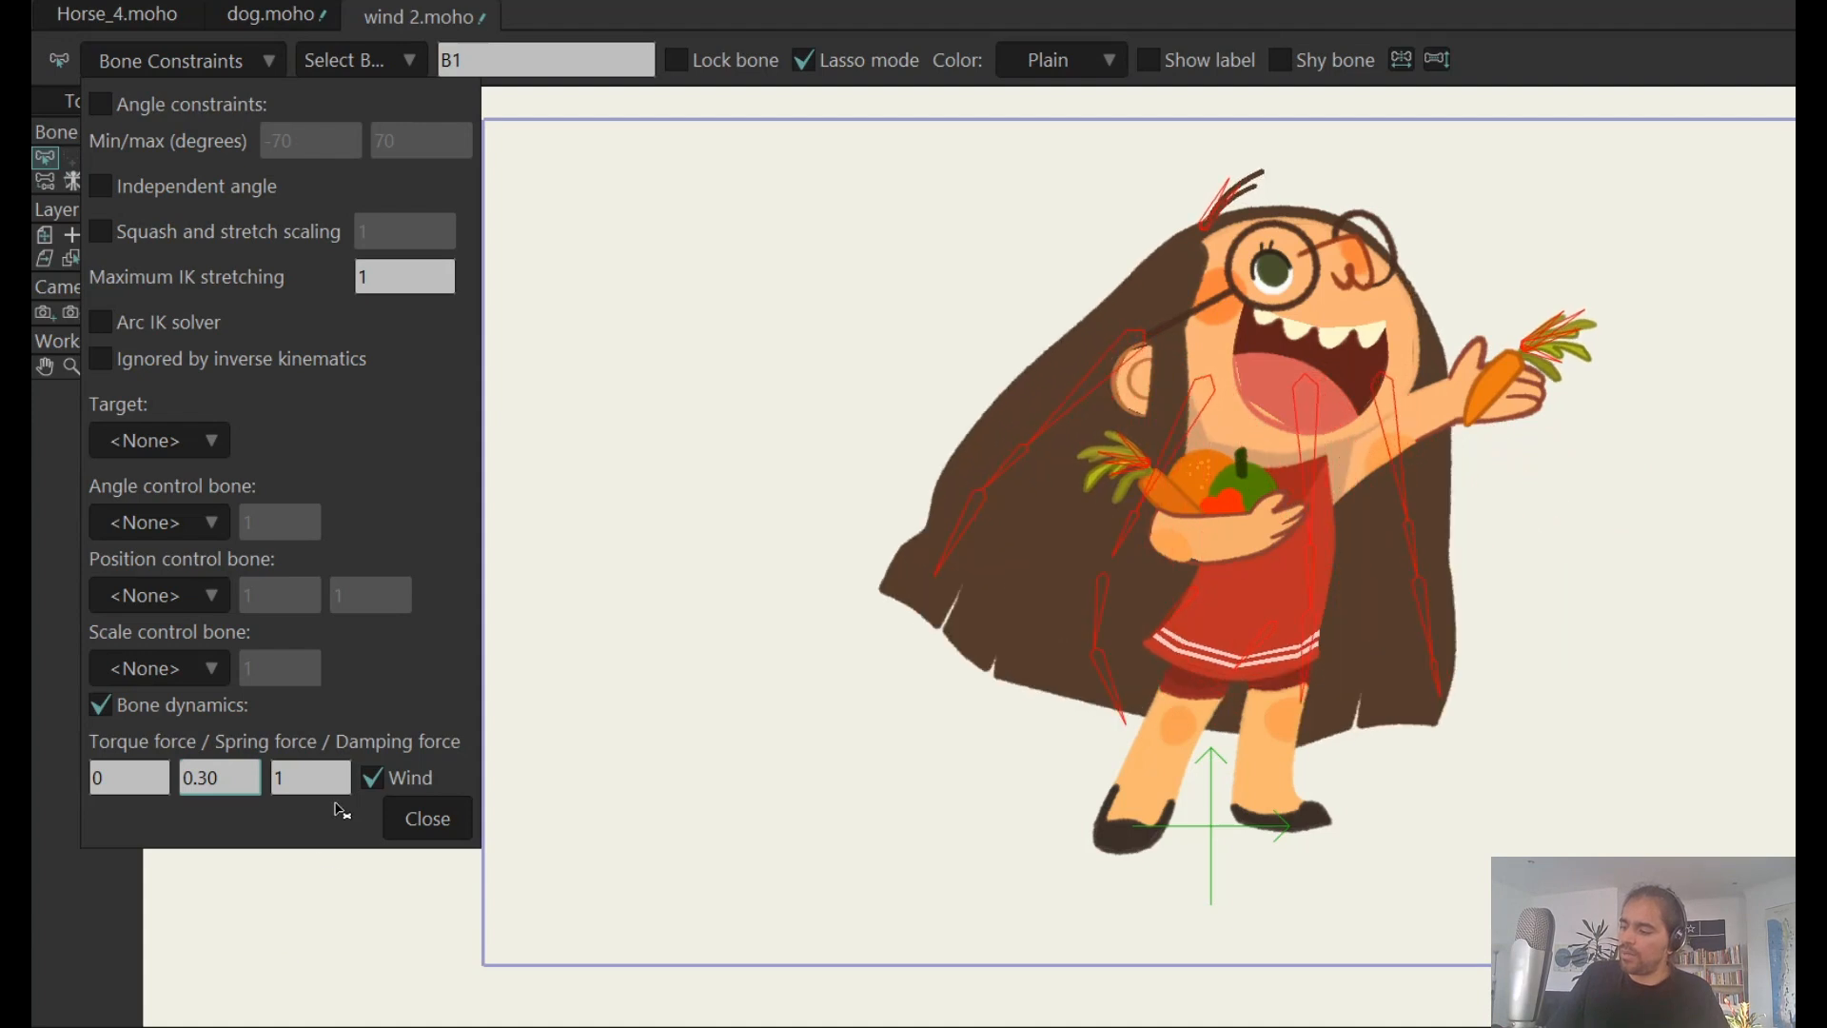
- Set the selected bones' dynamics to torque force 0.70, spring force 0.70 and damping force 1.80, and close the constraint settings
scroll(307, 784, "up", 8)
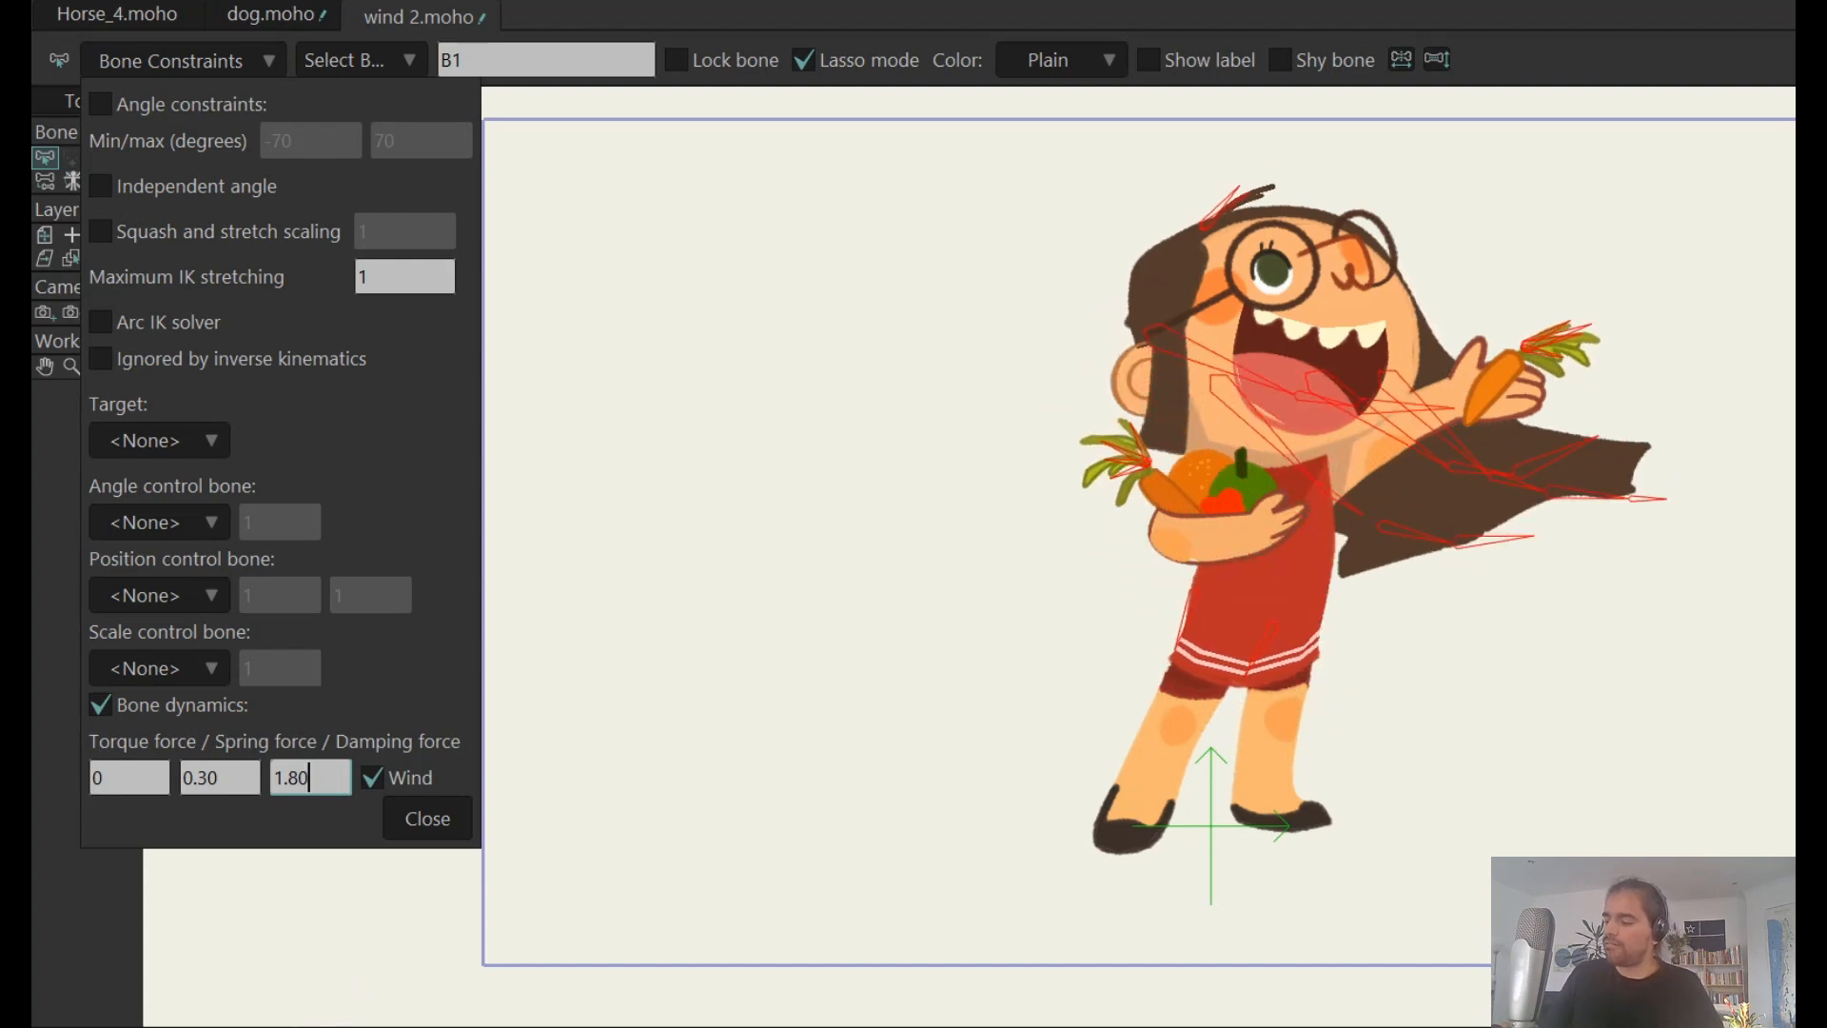
scroll(143, 778, "up", 7)
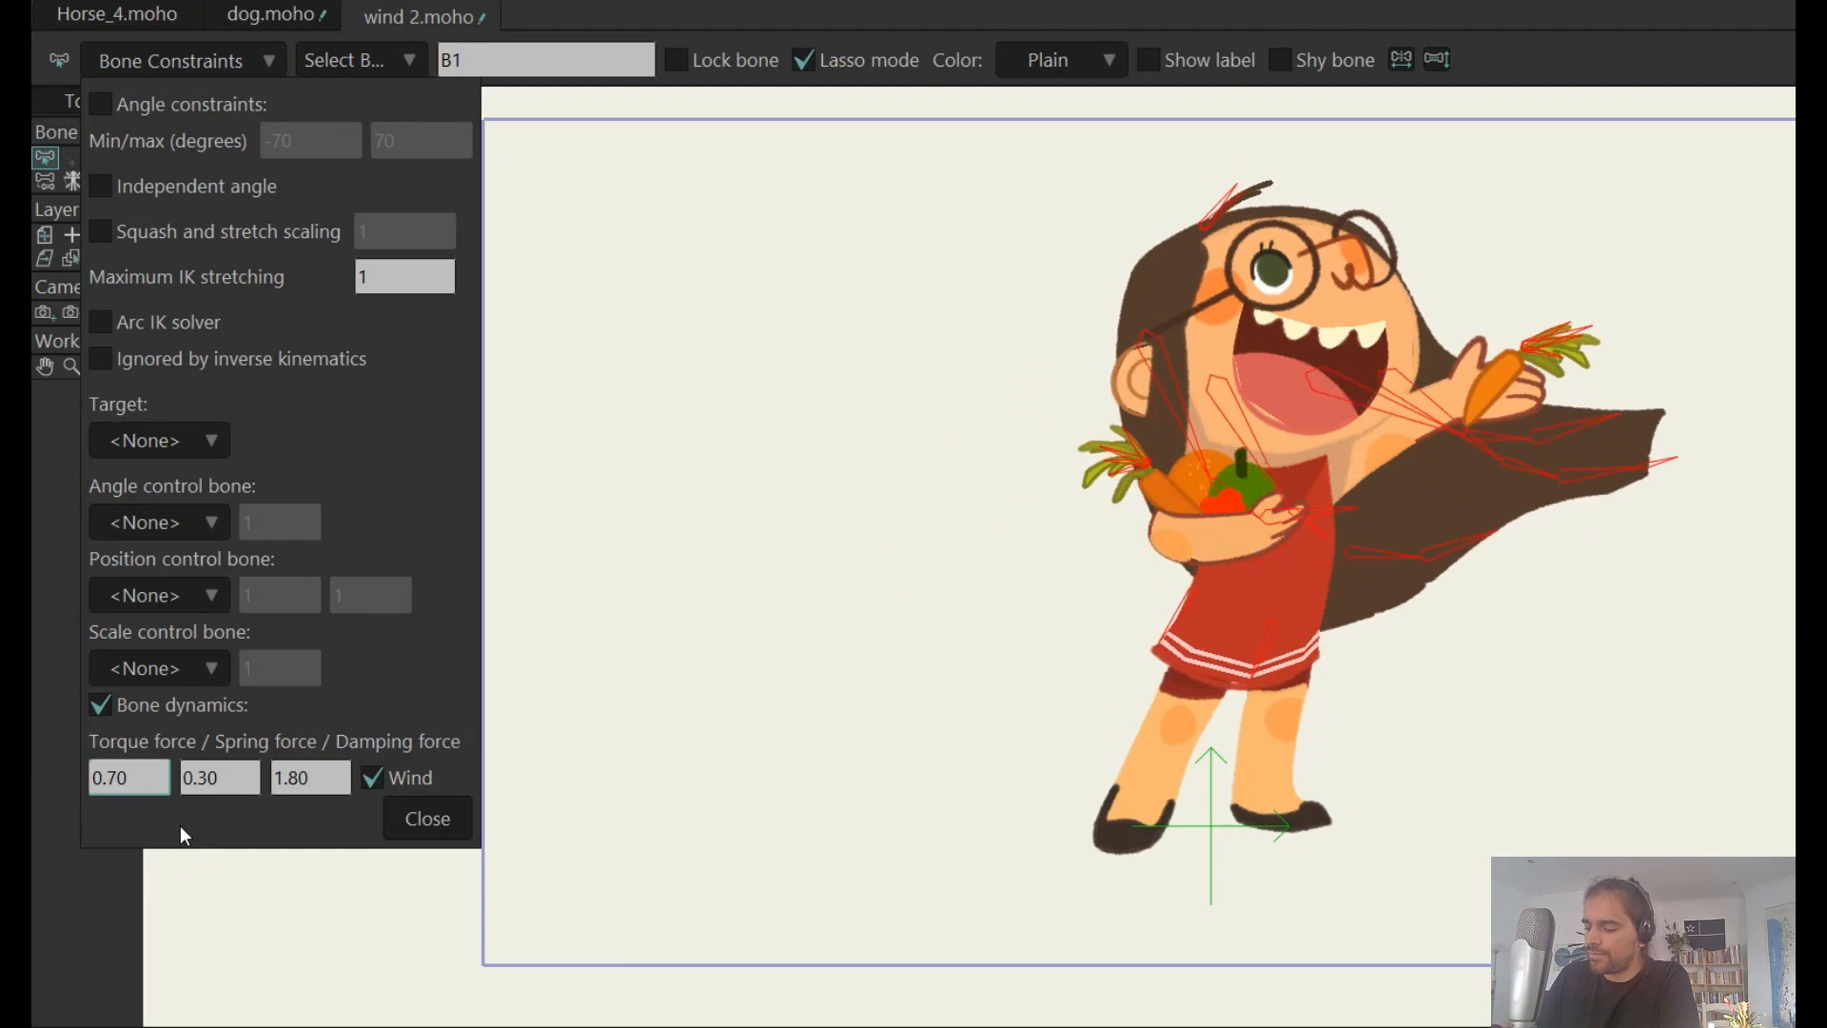
scroll(219, 776, "down", 3)
scroll(226, 779, "up", 7)
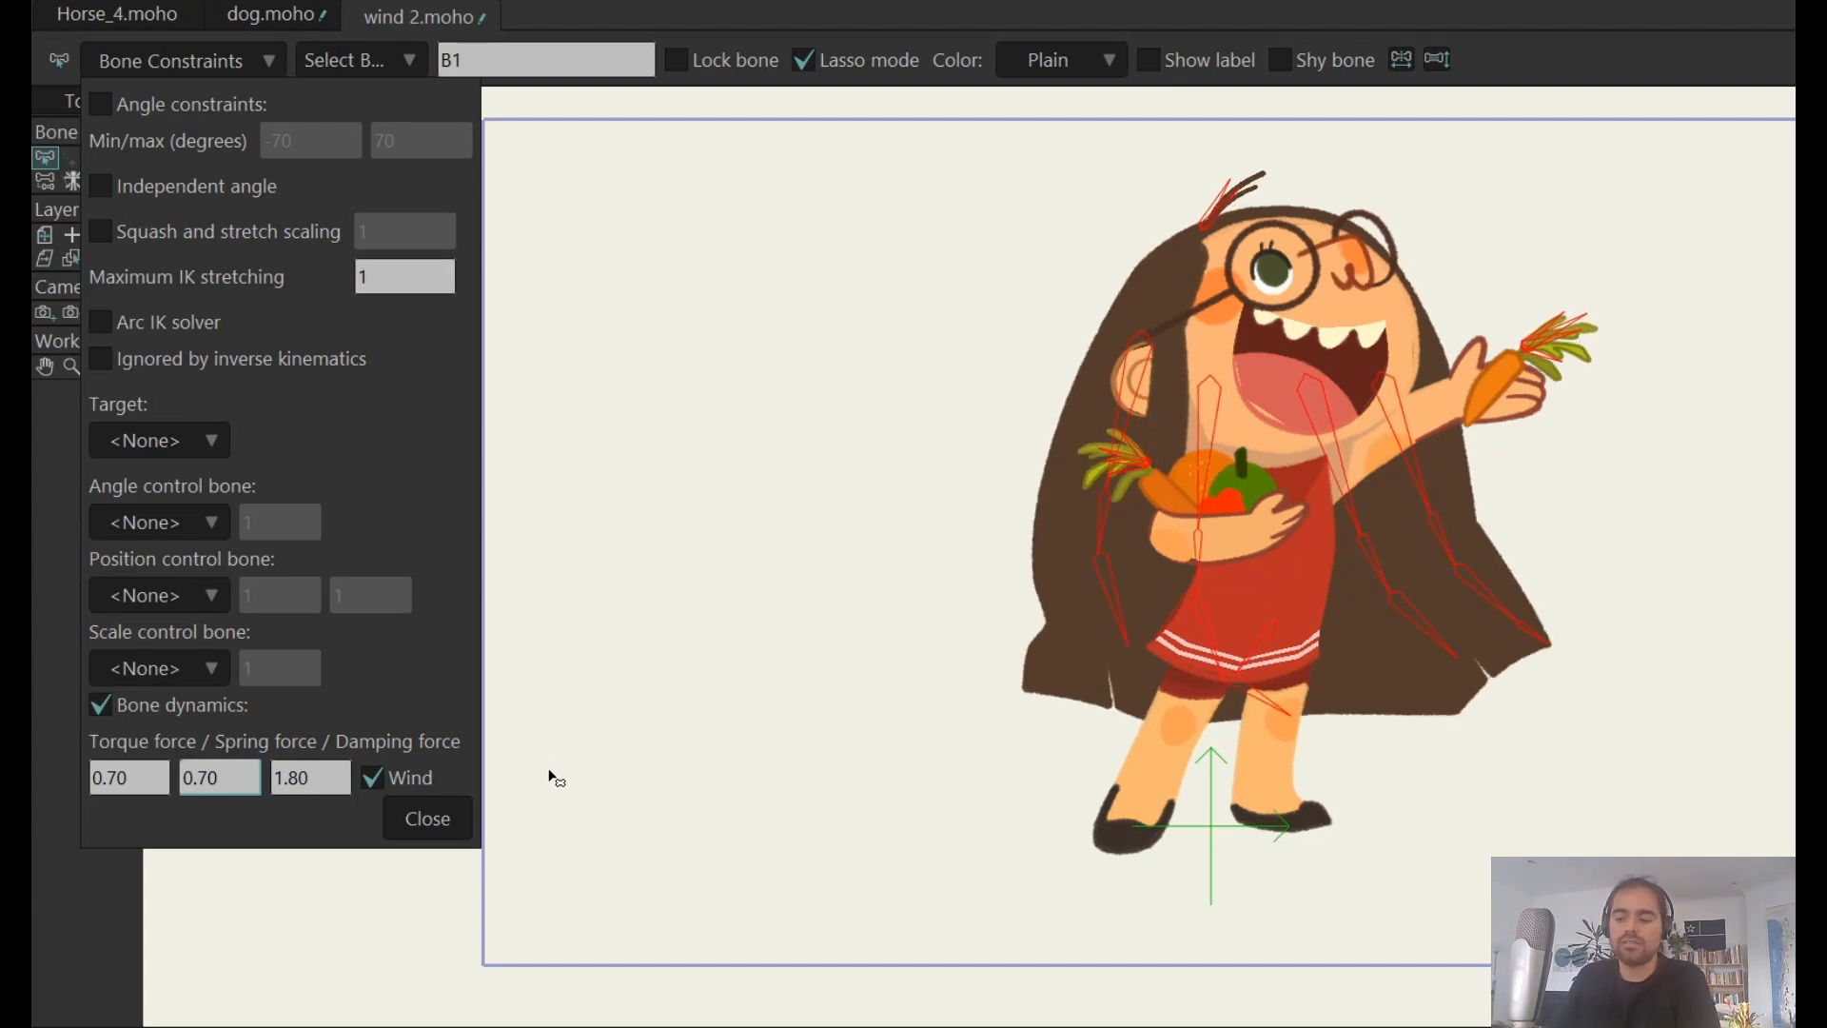
left_click(440, 822)
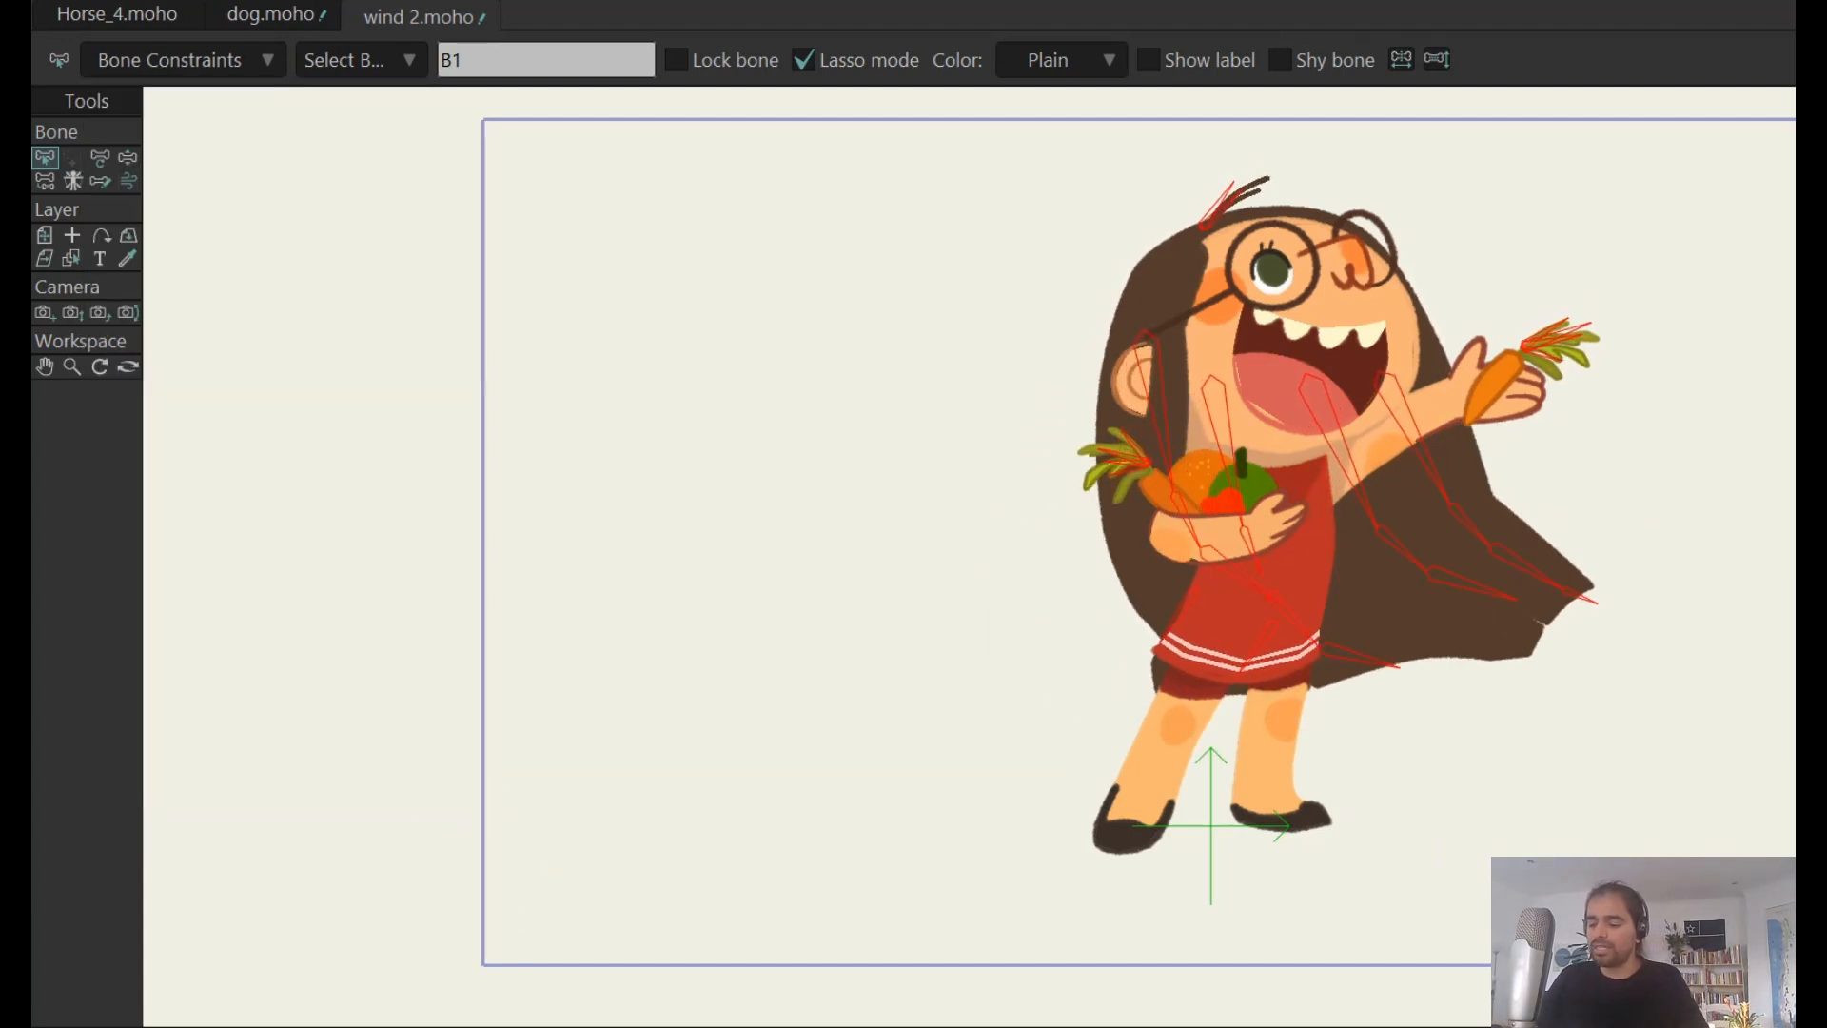
- Stop the girl's animation, switch to the Fox_BG_04.moho project and play the forest scene
key("space")
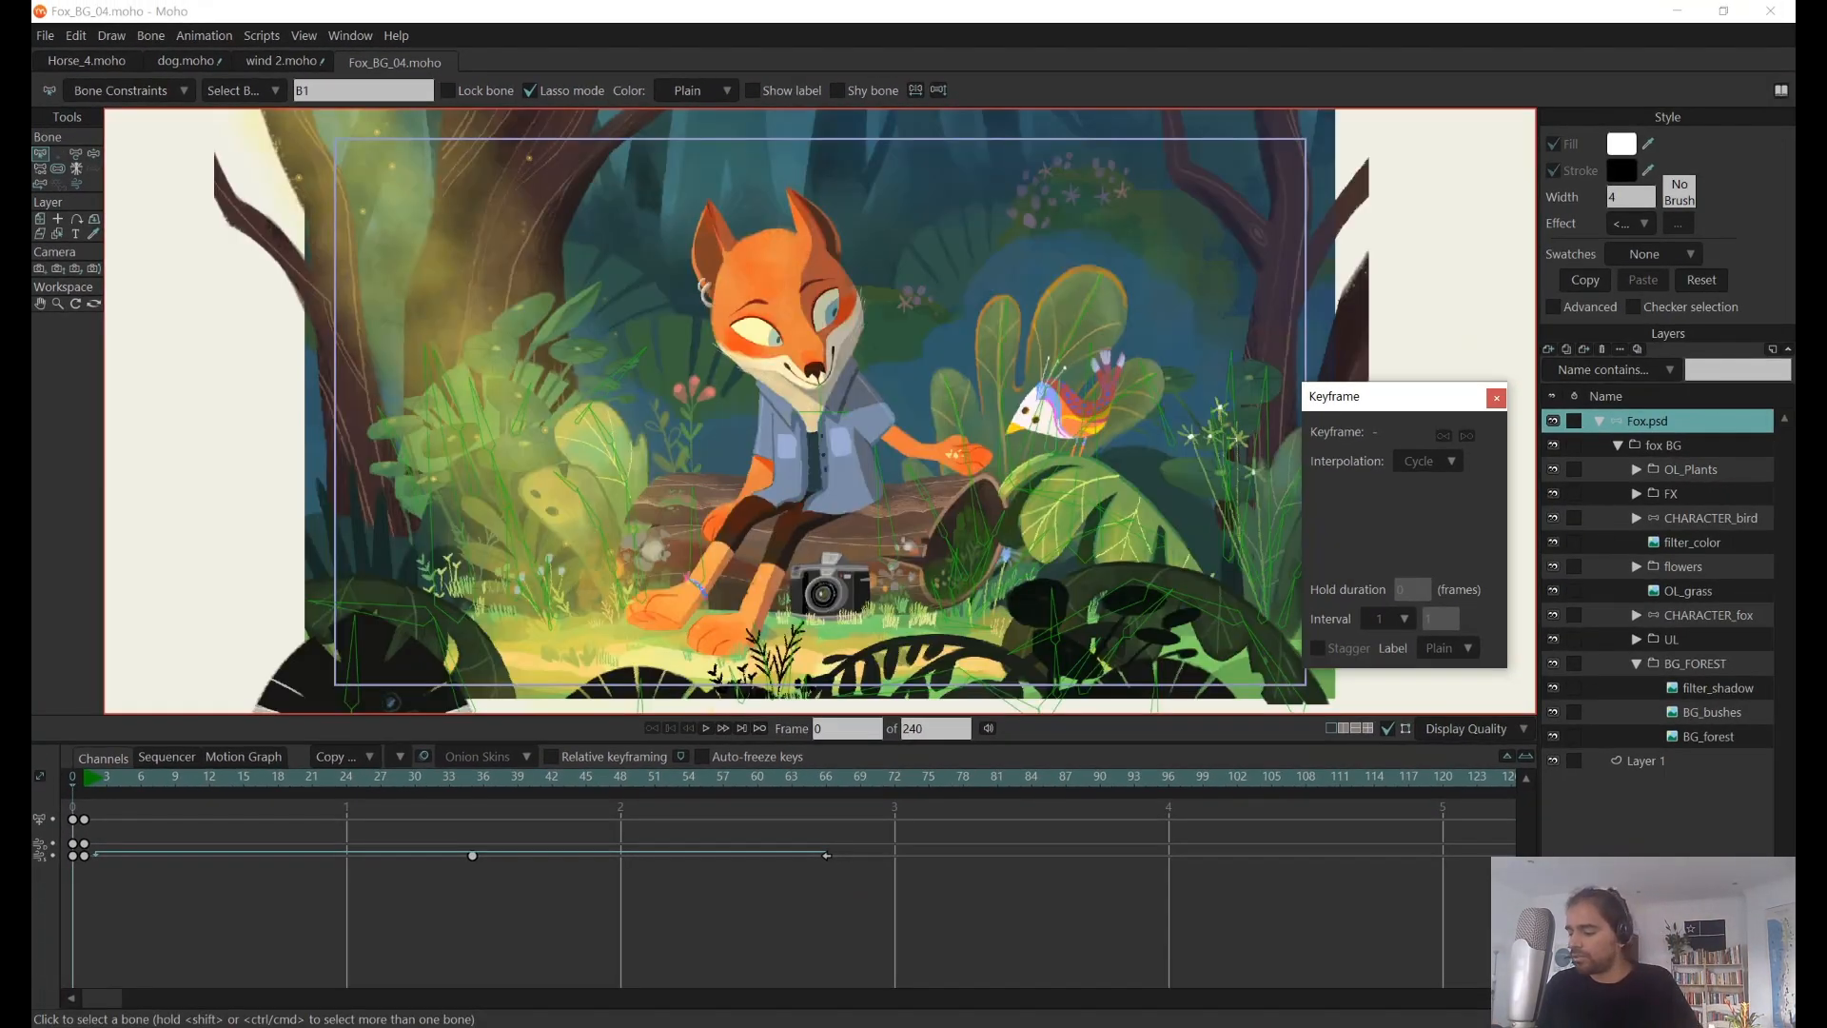
key("space")
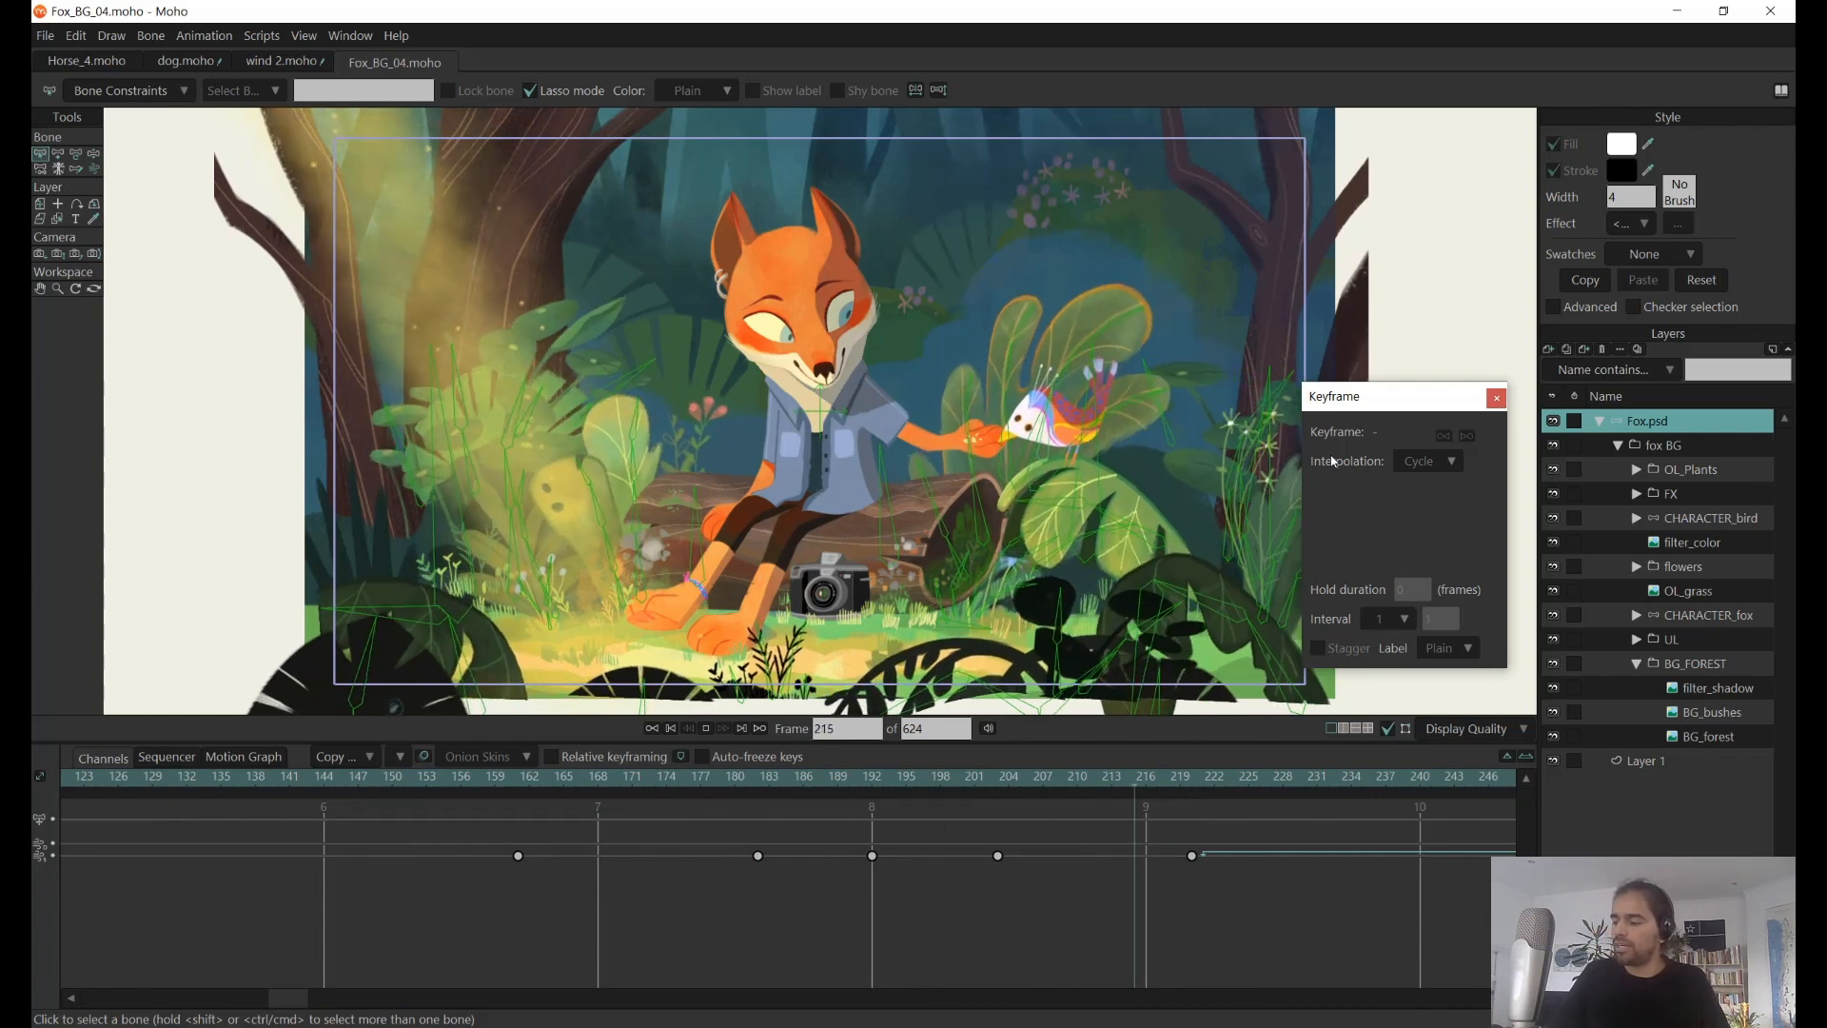
key("Escape")
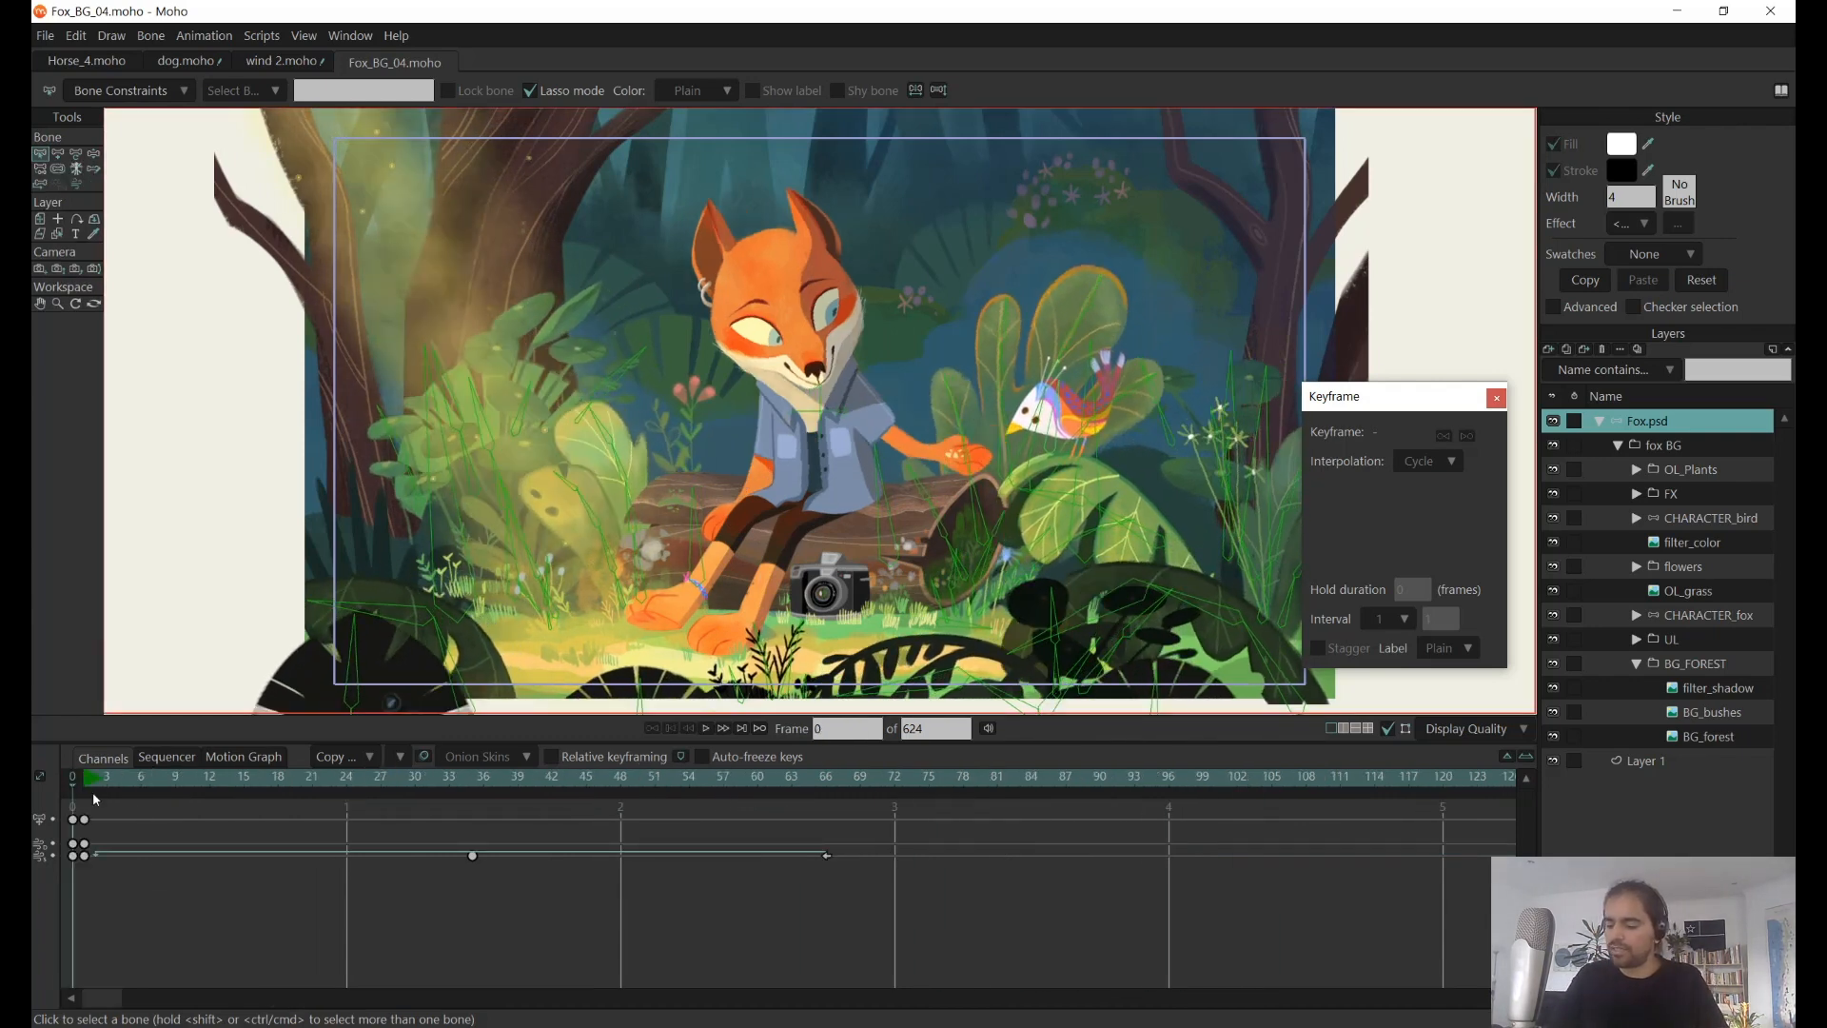
- Delete the wind keyframes from the Fox.psd layer and play the scene with the Wind tool active
left_click(51, 845)
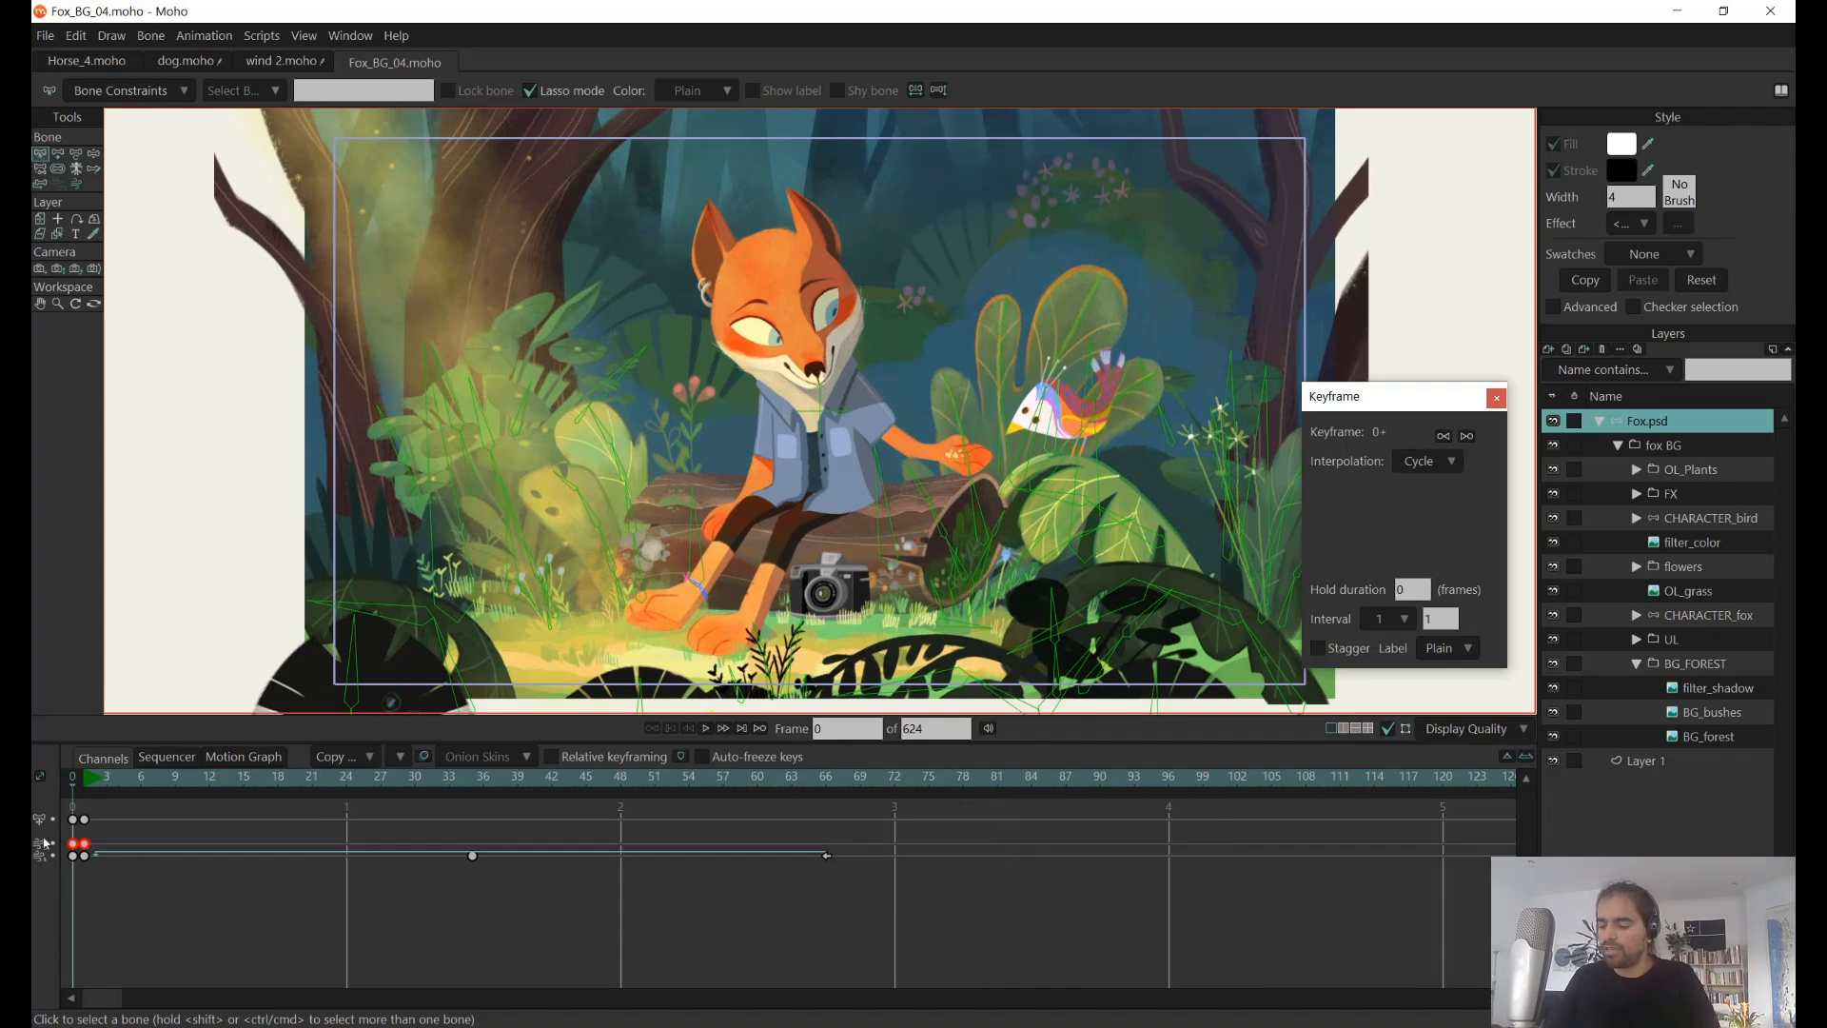
key("Delete")
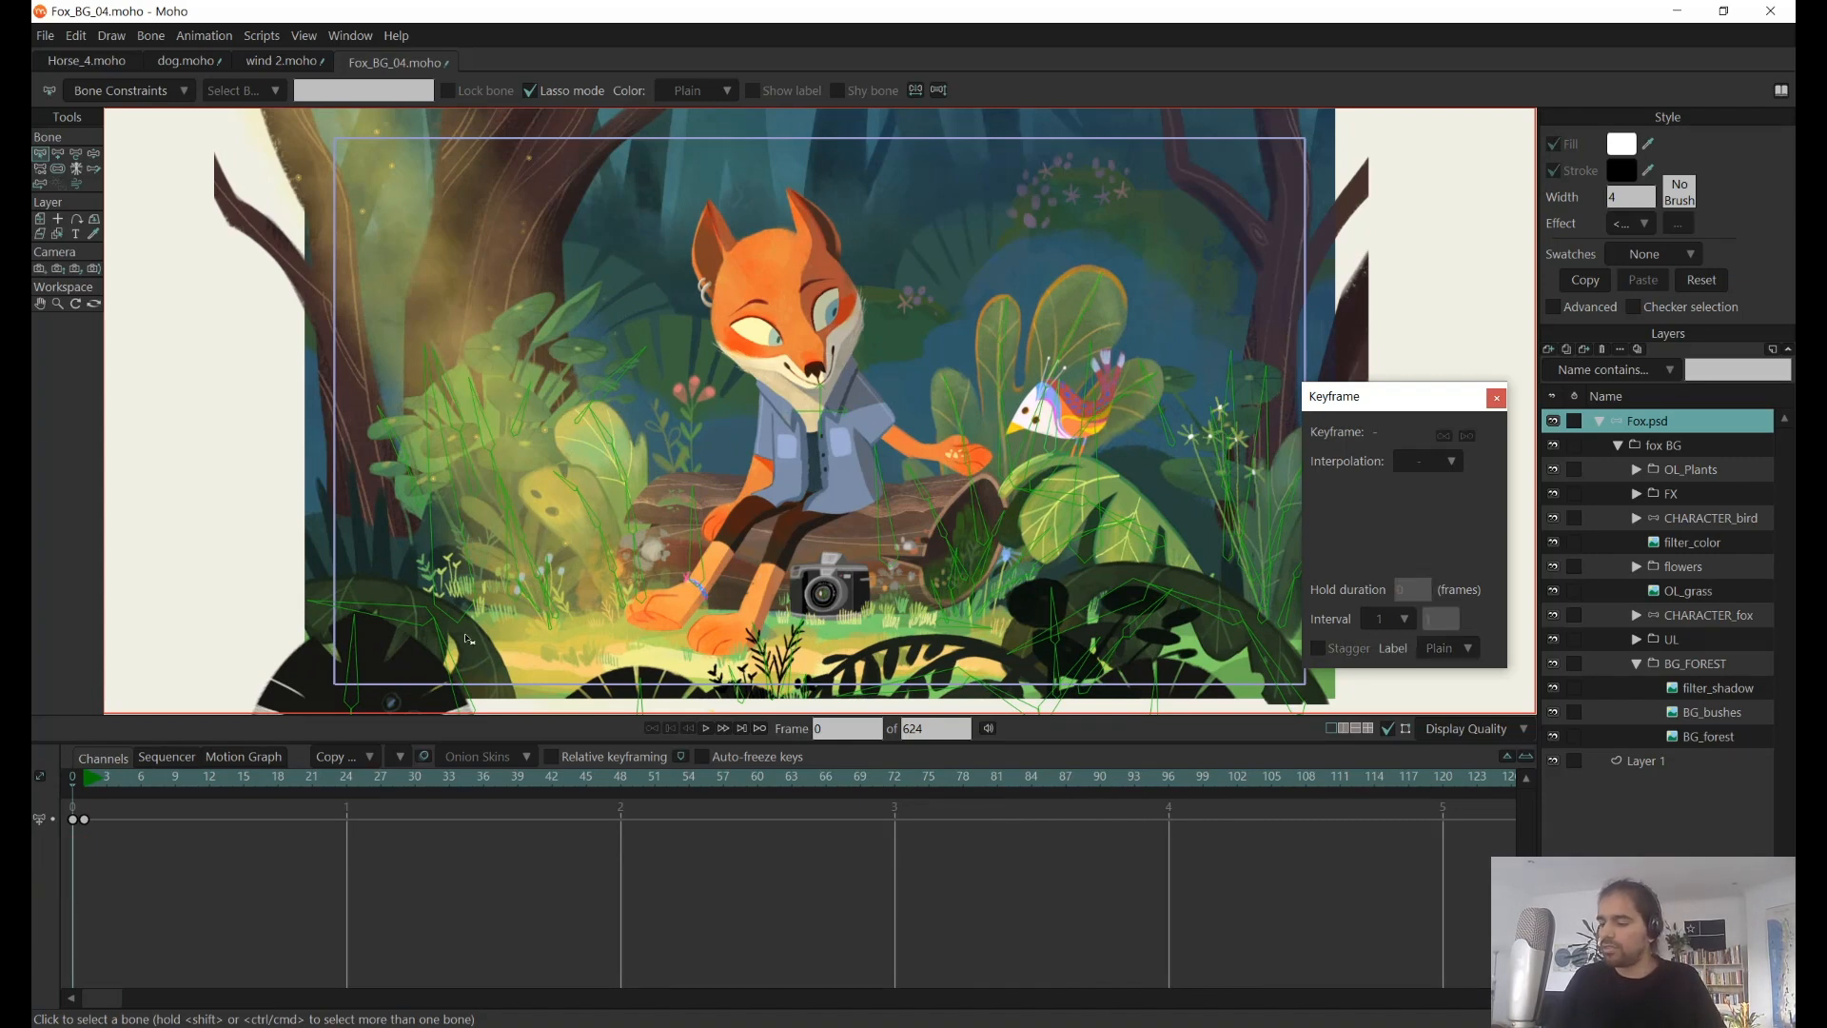
left_click(77, 184)
key("space")
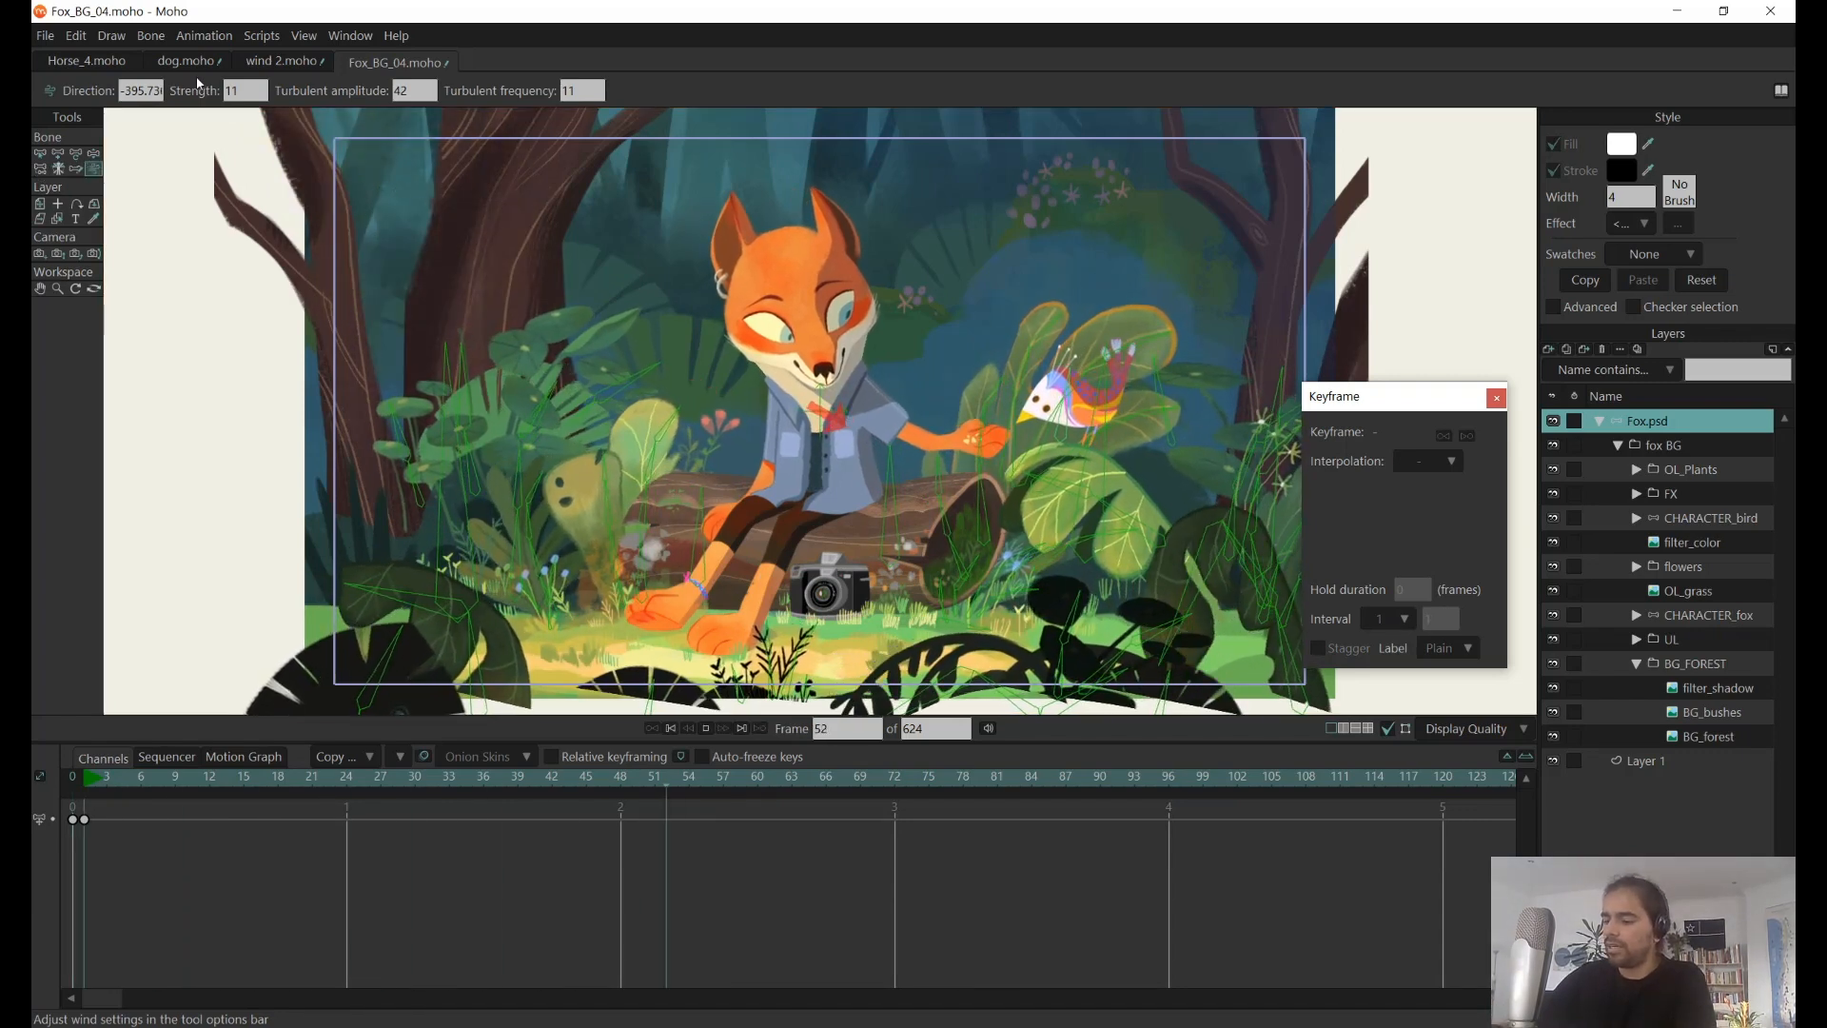
- Set the fox scene's wind strength to 52 and turn the wind direction to about -552 during playback
double_click(238, 90)
type("45")
scroll(239, 93, "up", 7)
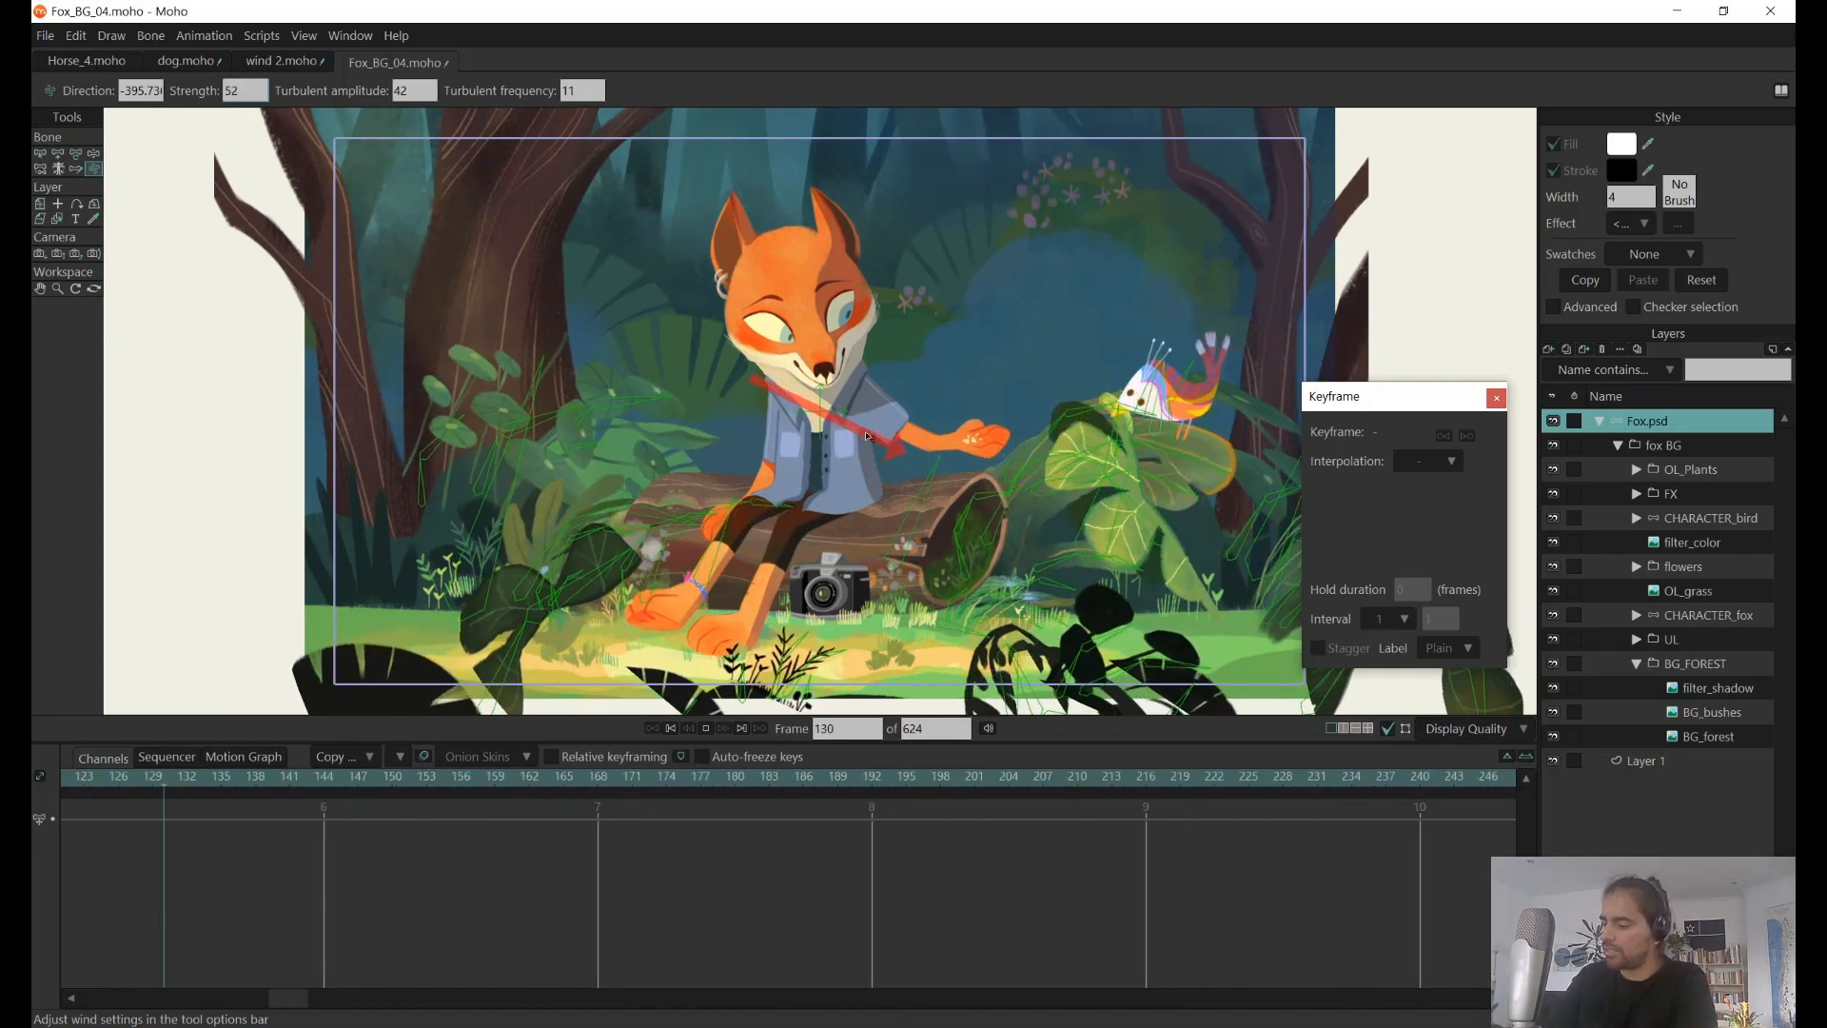
left_click_drag(896, 445, 741, 392)
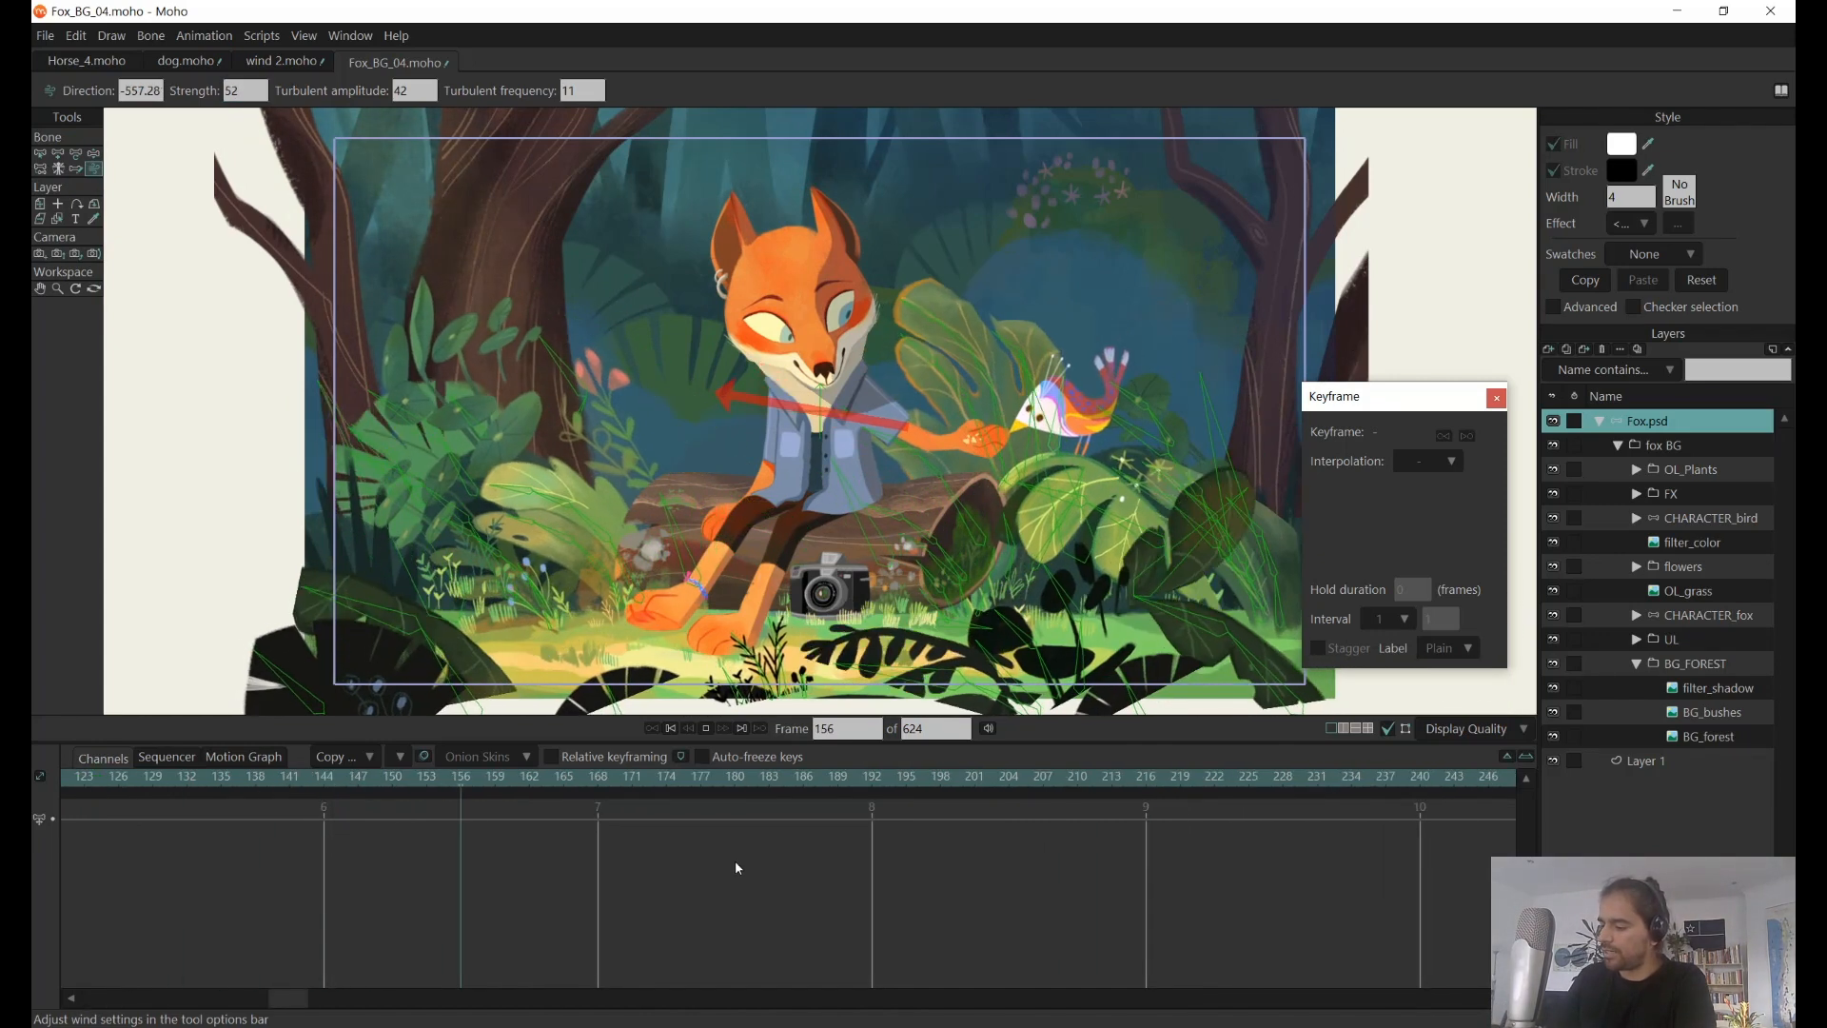
scroll(141, 95, "down", 8)
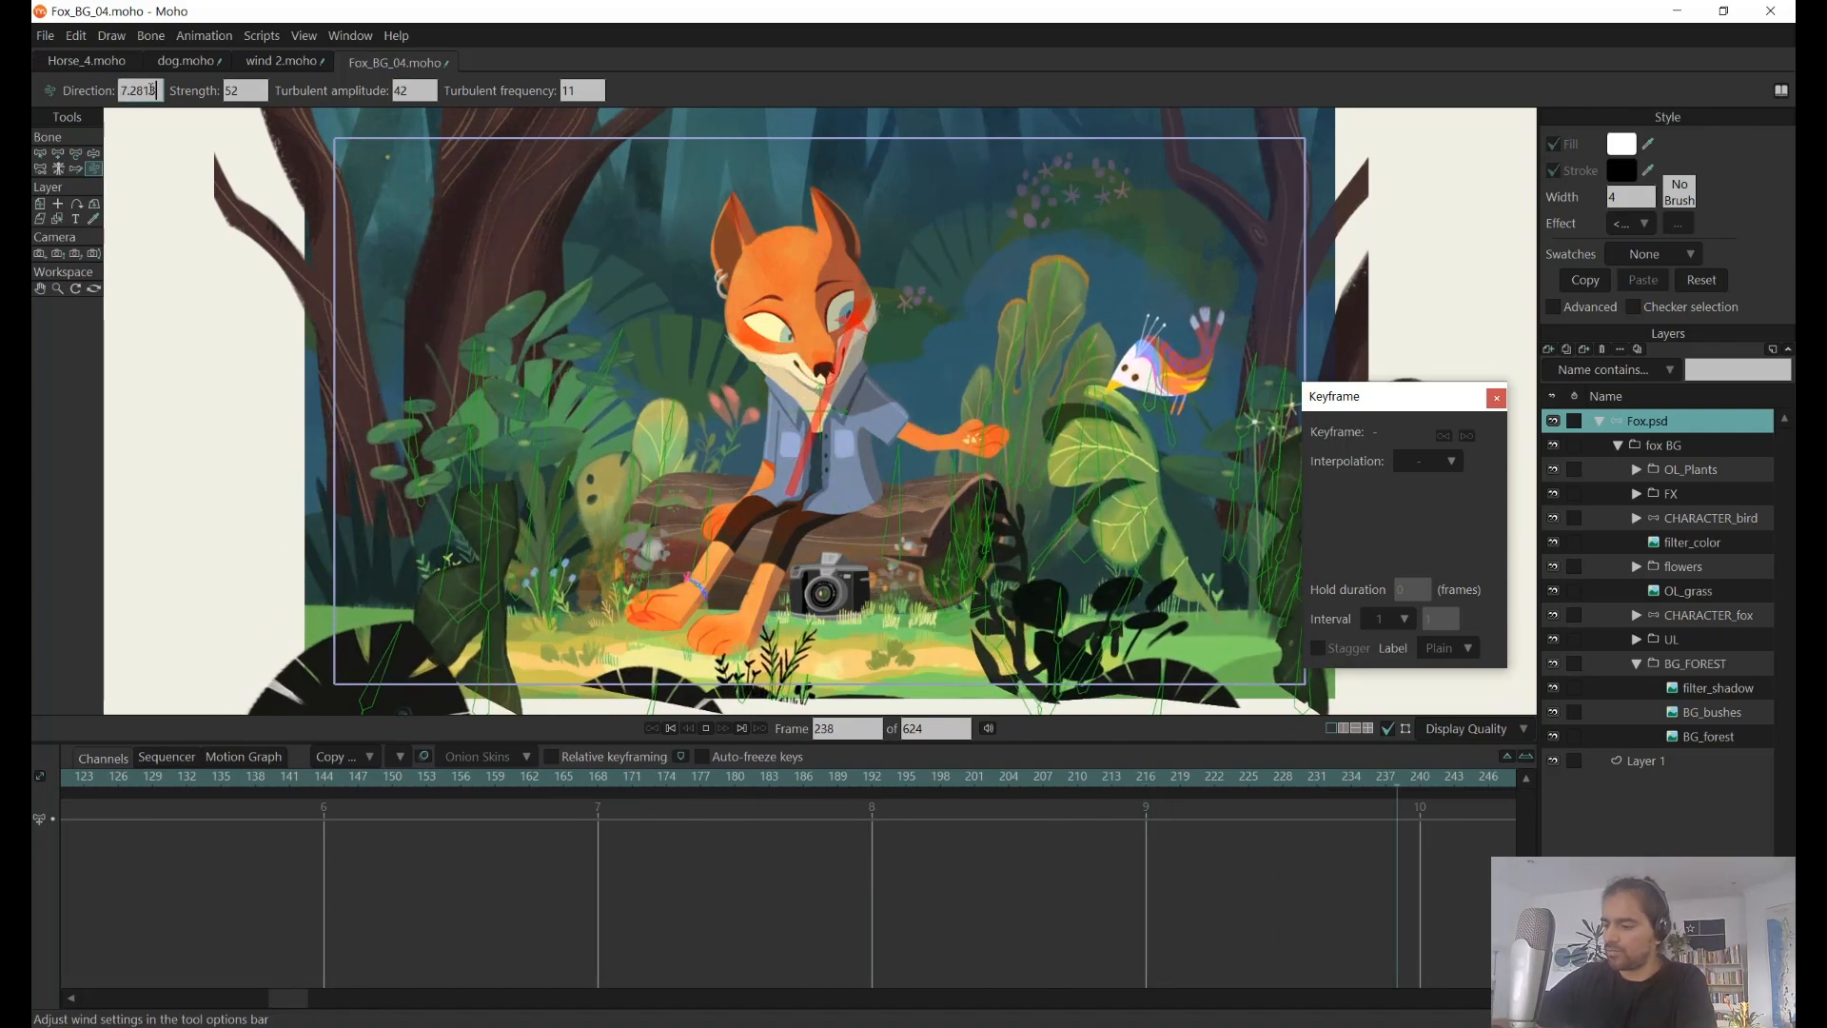
scroll(133, 94, "up", 20)
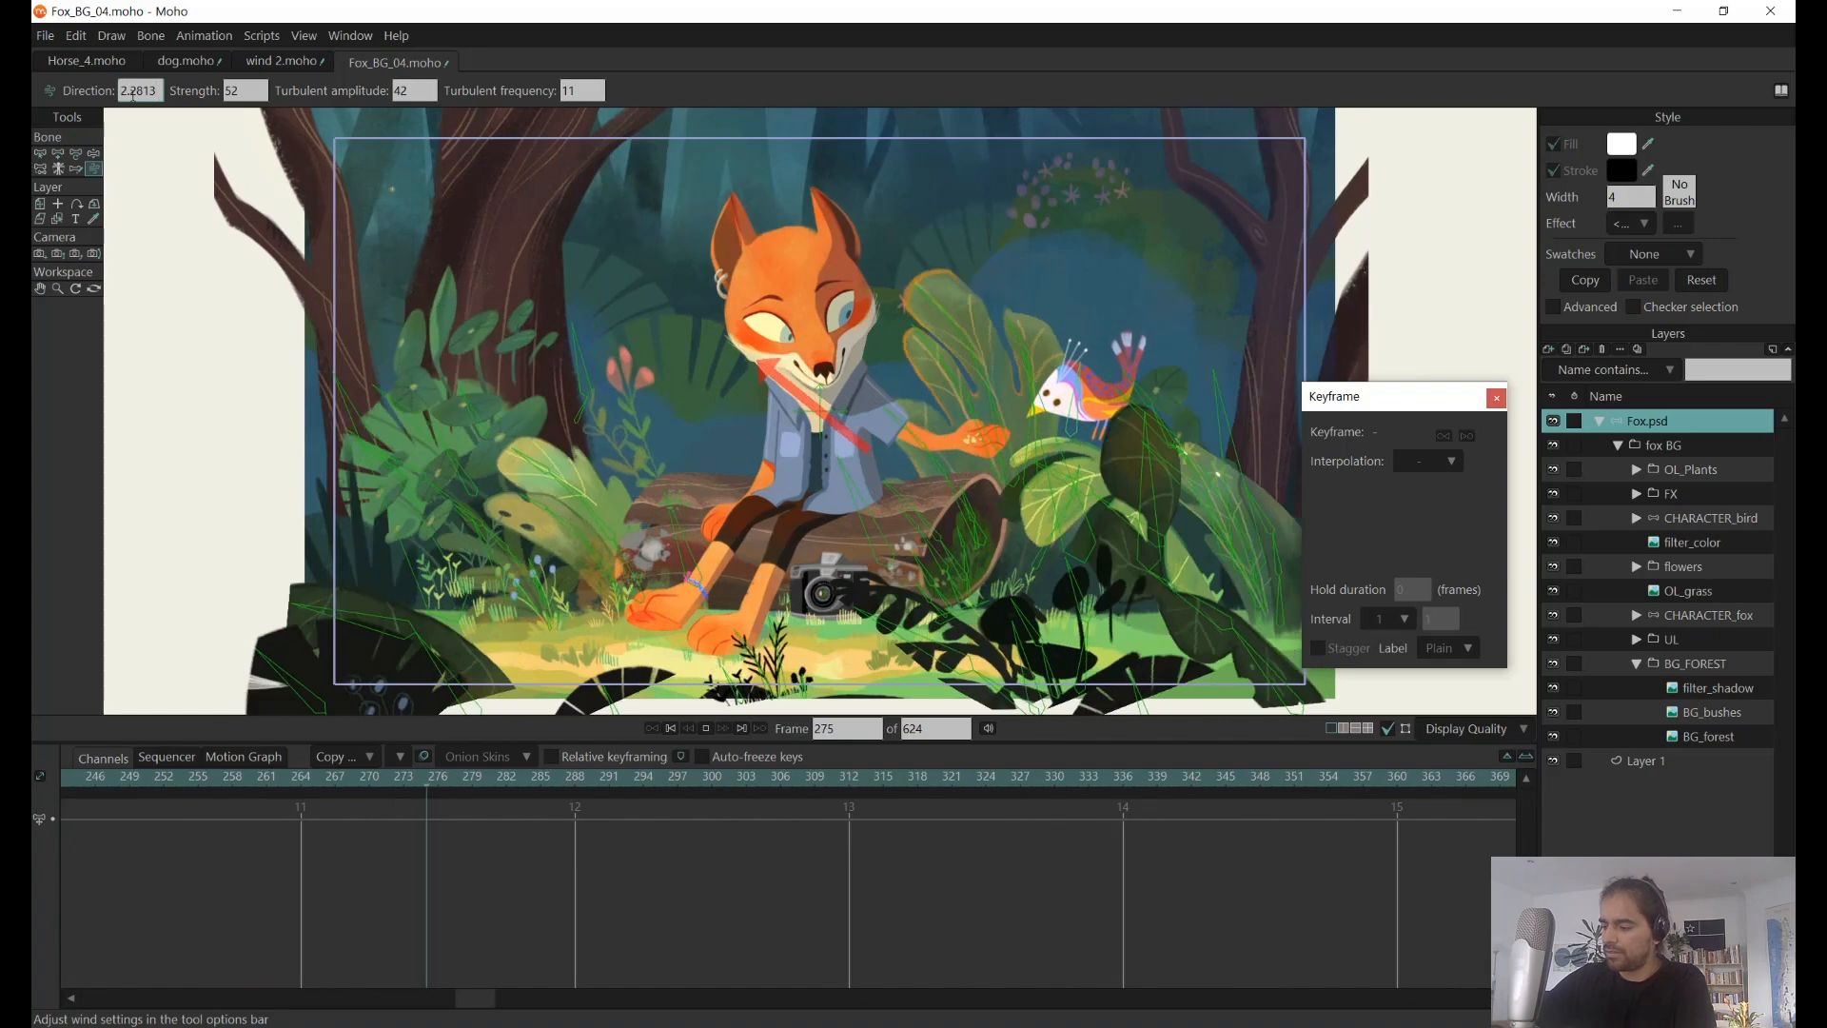
- Raise the fox scene's turbulent amplitude to 74 and its turbulent frequency to 27
scroll(416, 95, "up", 20)
scroll(417, 93, "up", 12)
scroll(582, 90, "up", 16)
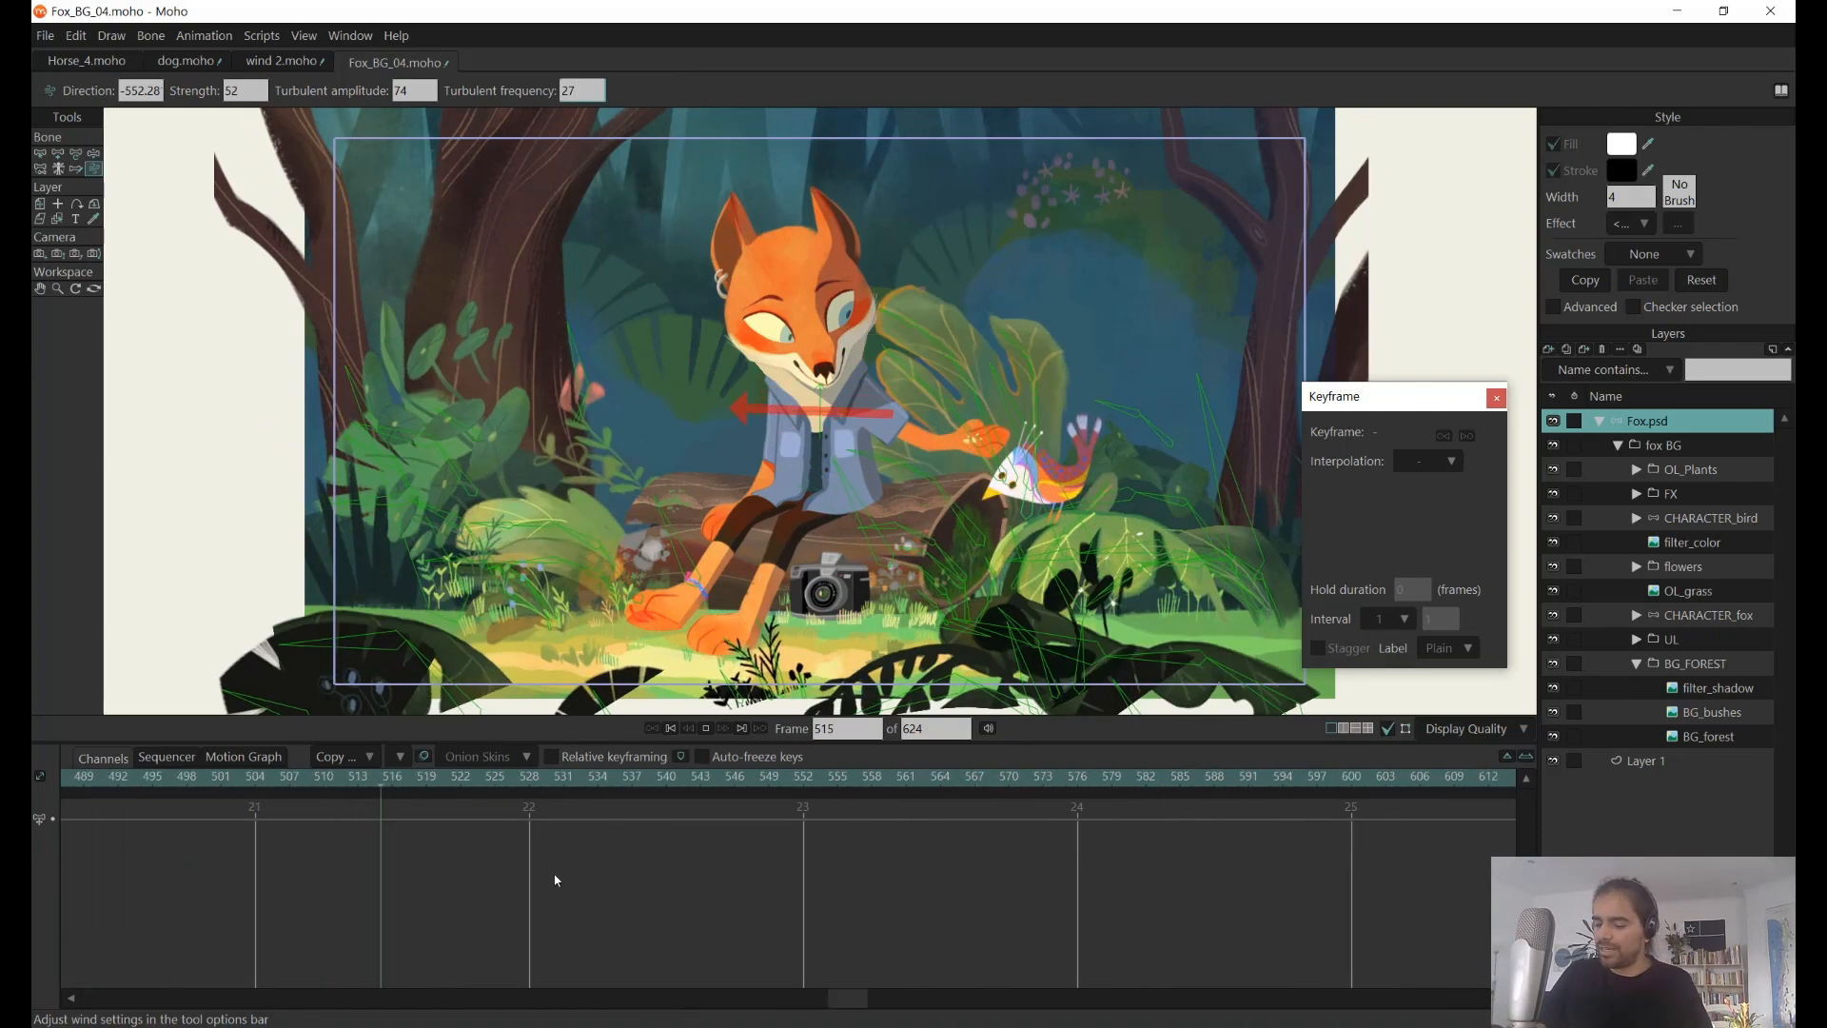
- Stop playback, return to the beginning of the timeline and replay the fox scene
left_click(101, 785)
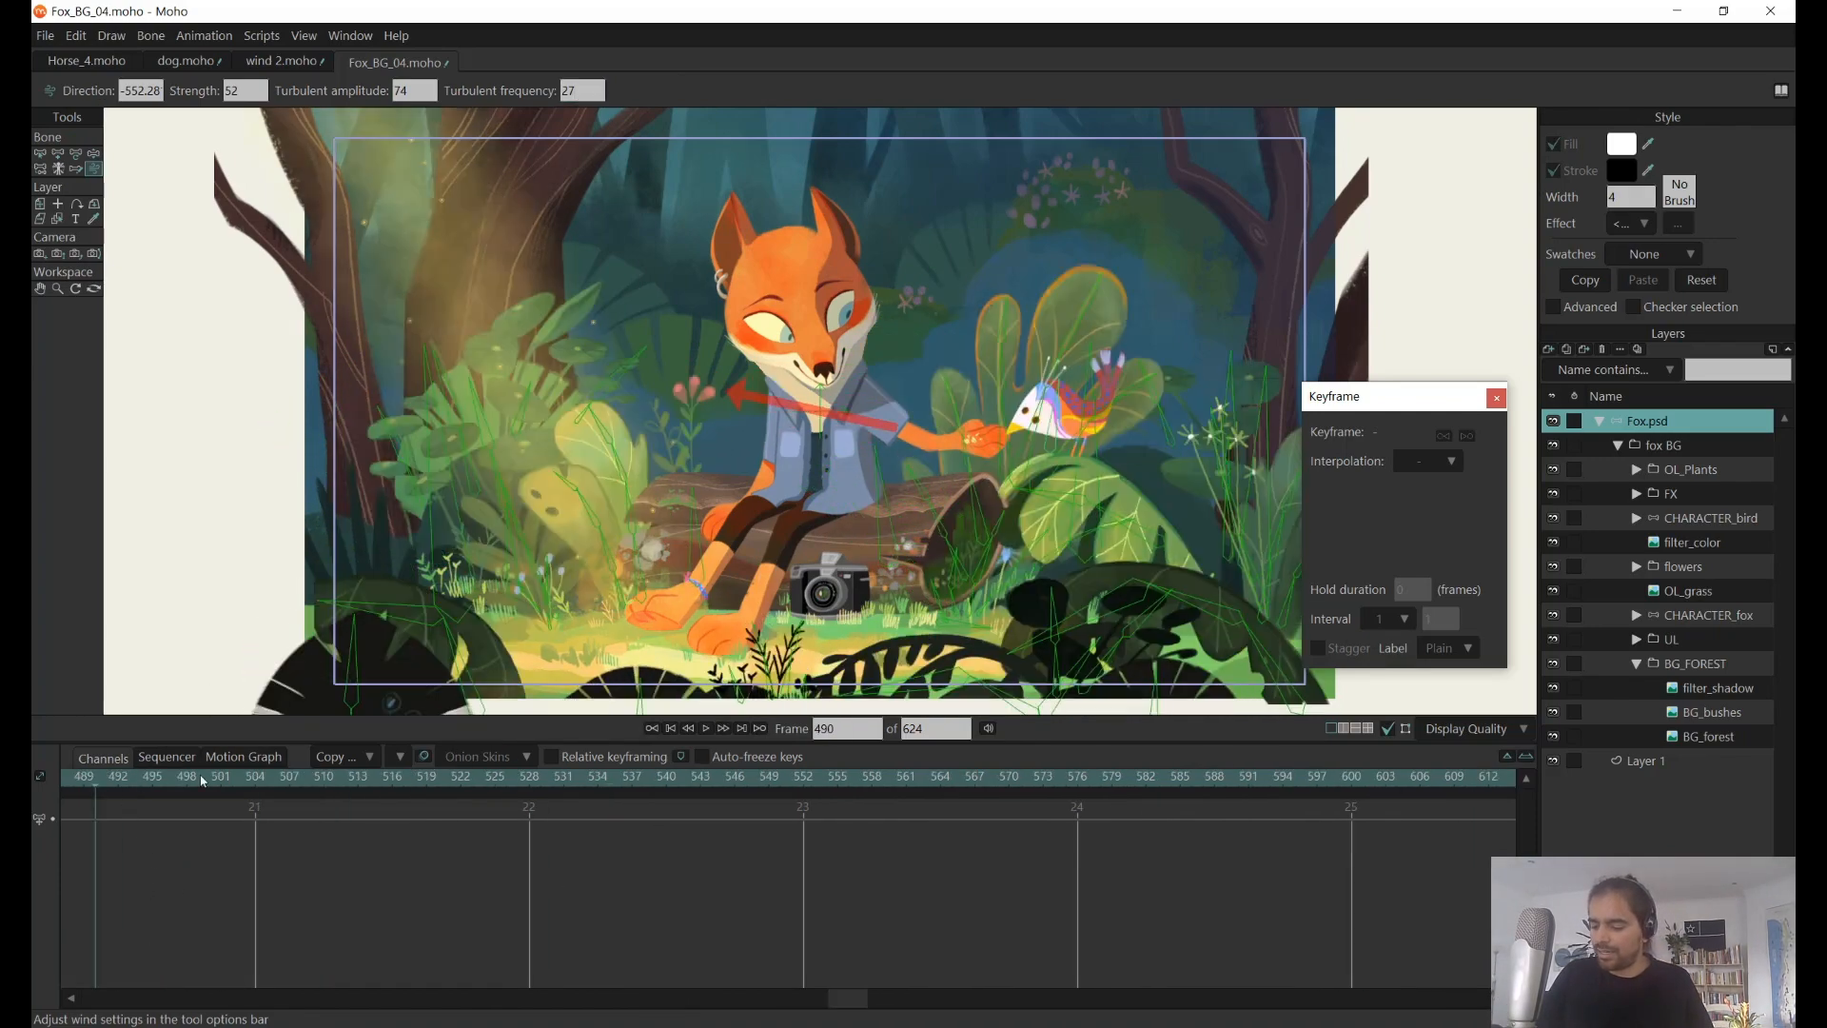
left_click(92, 1002)
left_click_drag(643, 1001, 95, 999)
left_click(89, 784)
key("space")
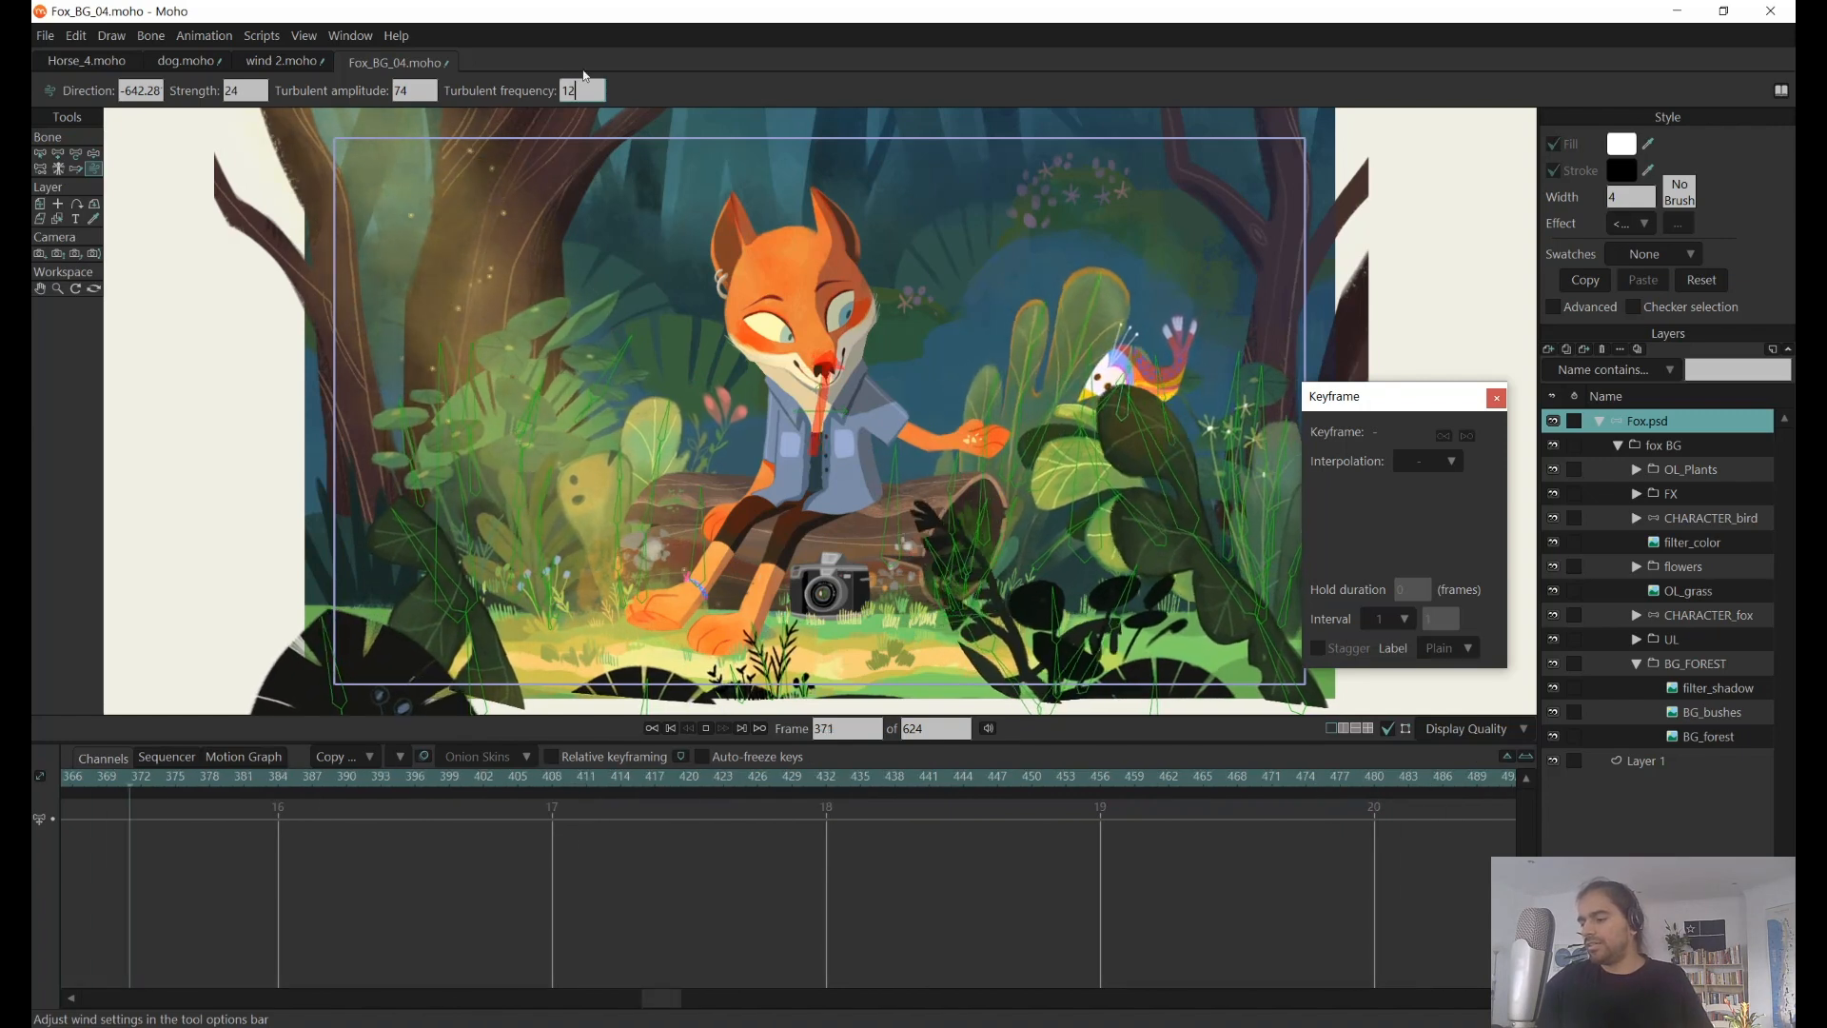
- Set the fox scene's wind strength to 9, turbulent amplitude to 89 and turbulent frequency to 13
scroll(249, 92, "down", 3)
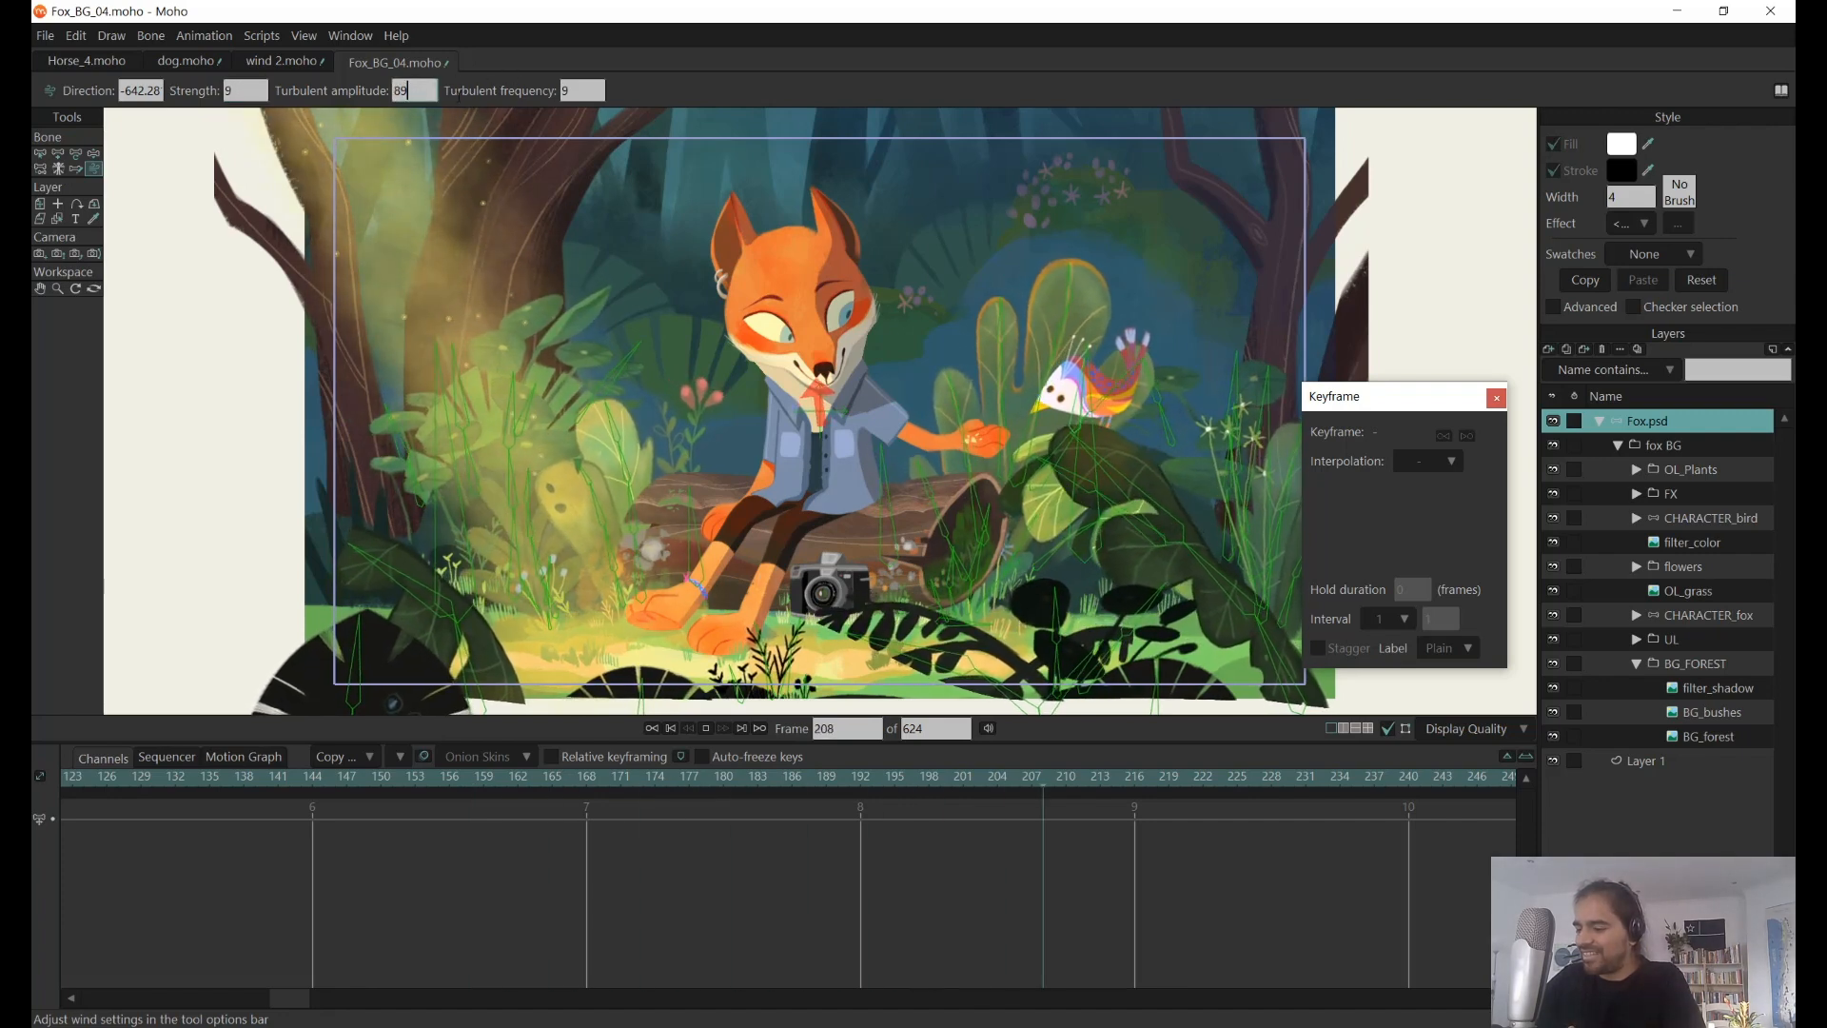
type("13")
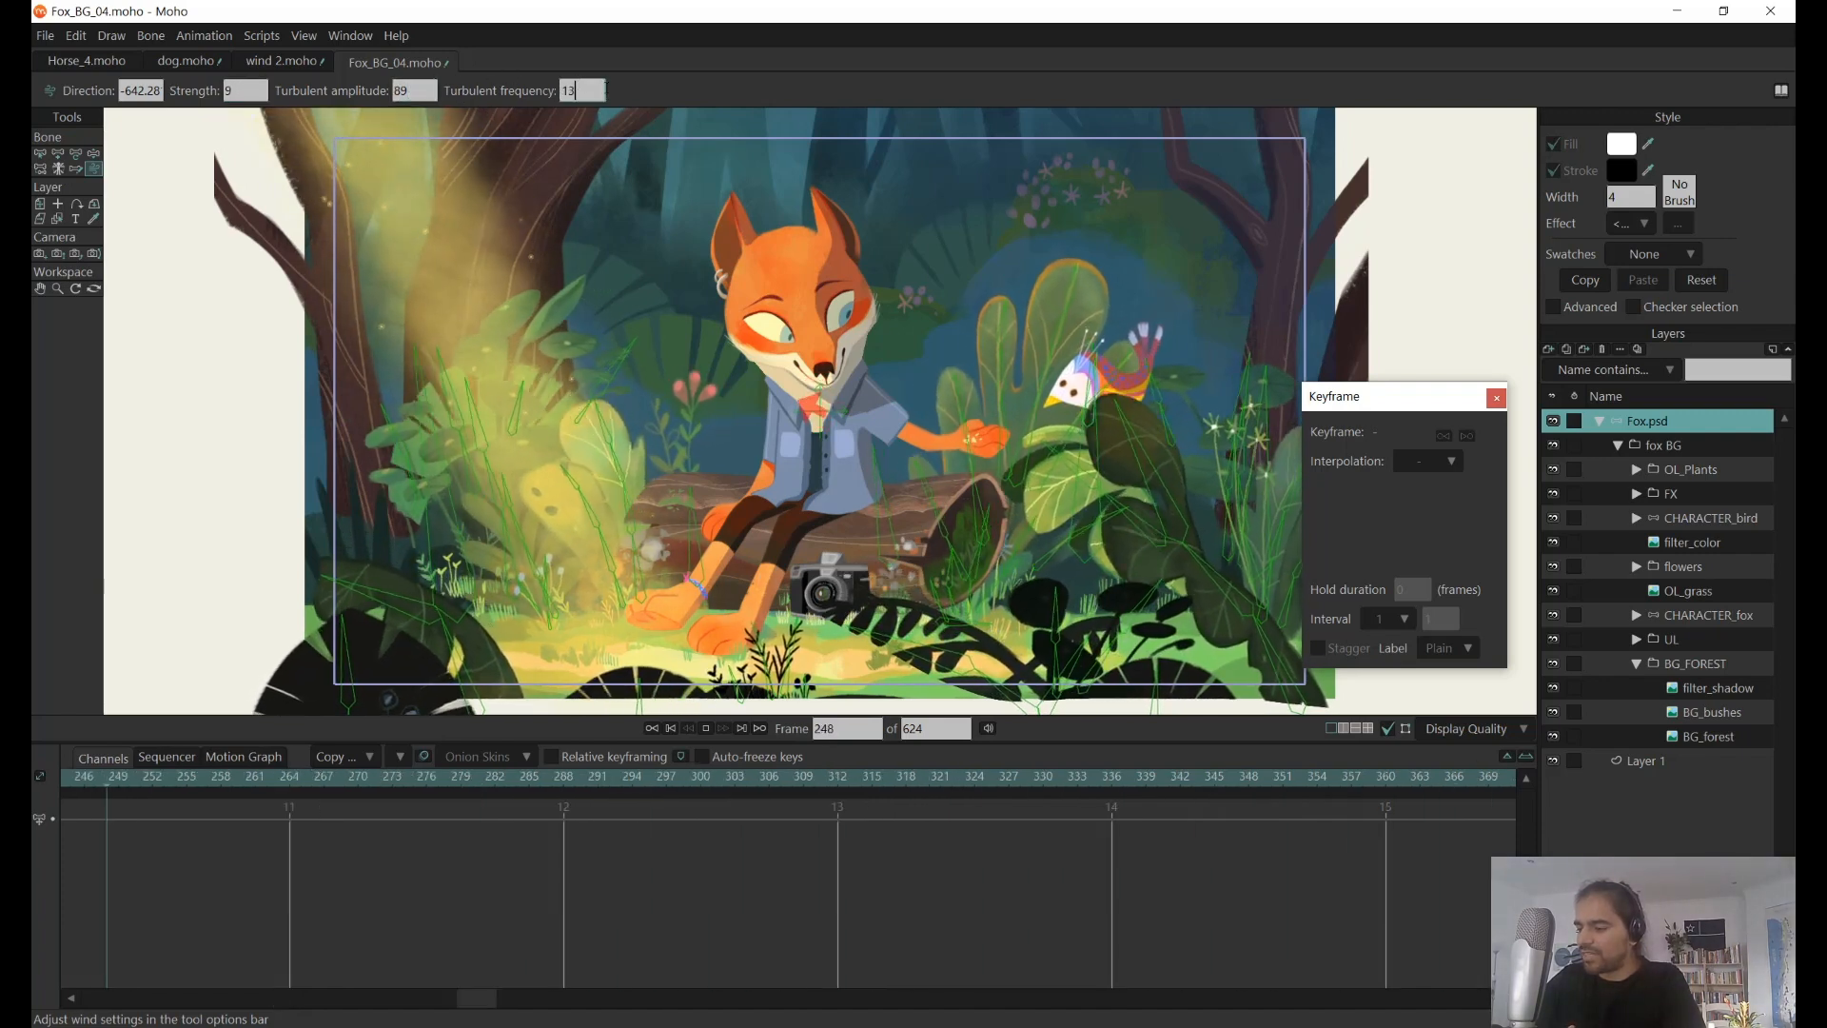